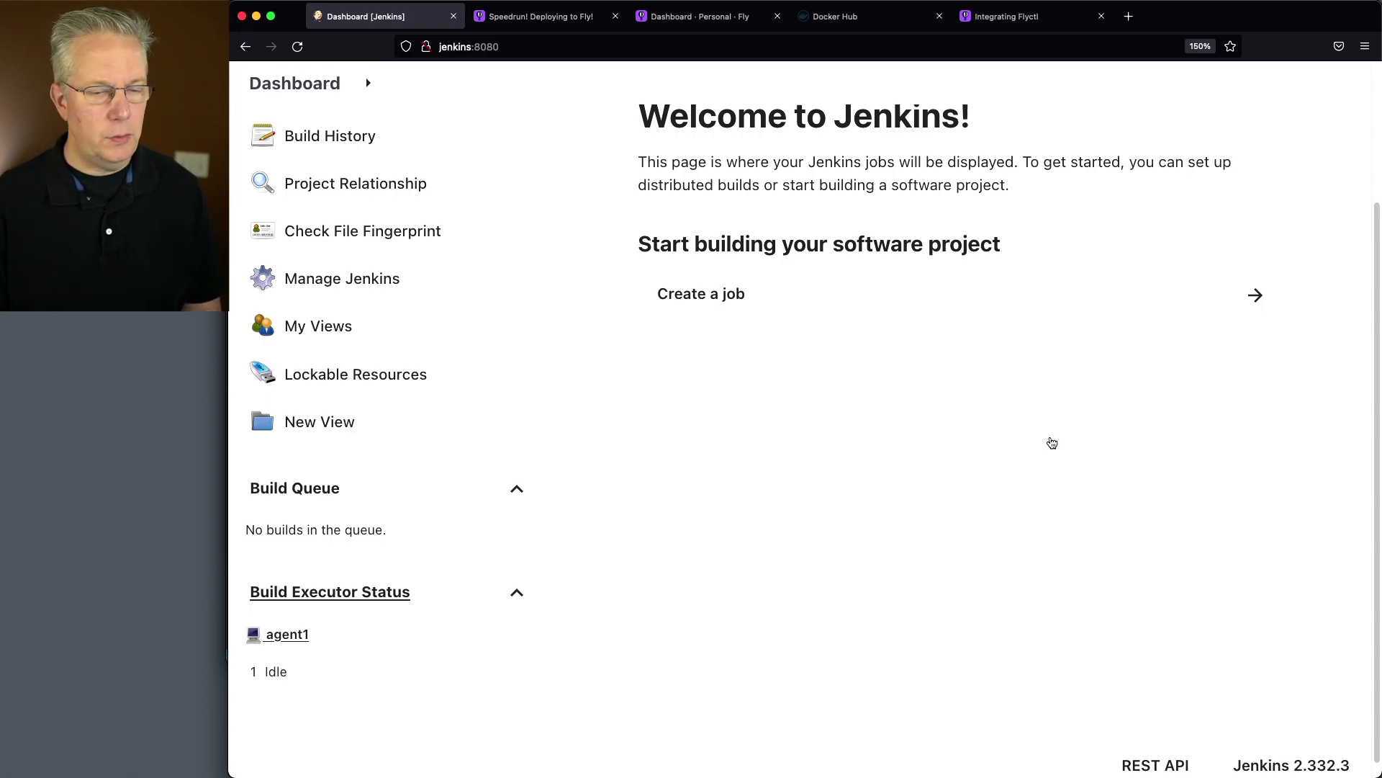
Switch to the terminal and list all files in the jenkins-example-flyio repository in long format
key(super+Tab)
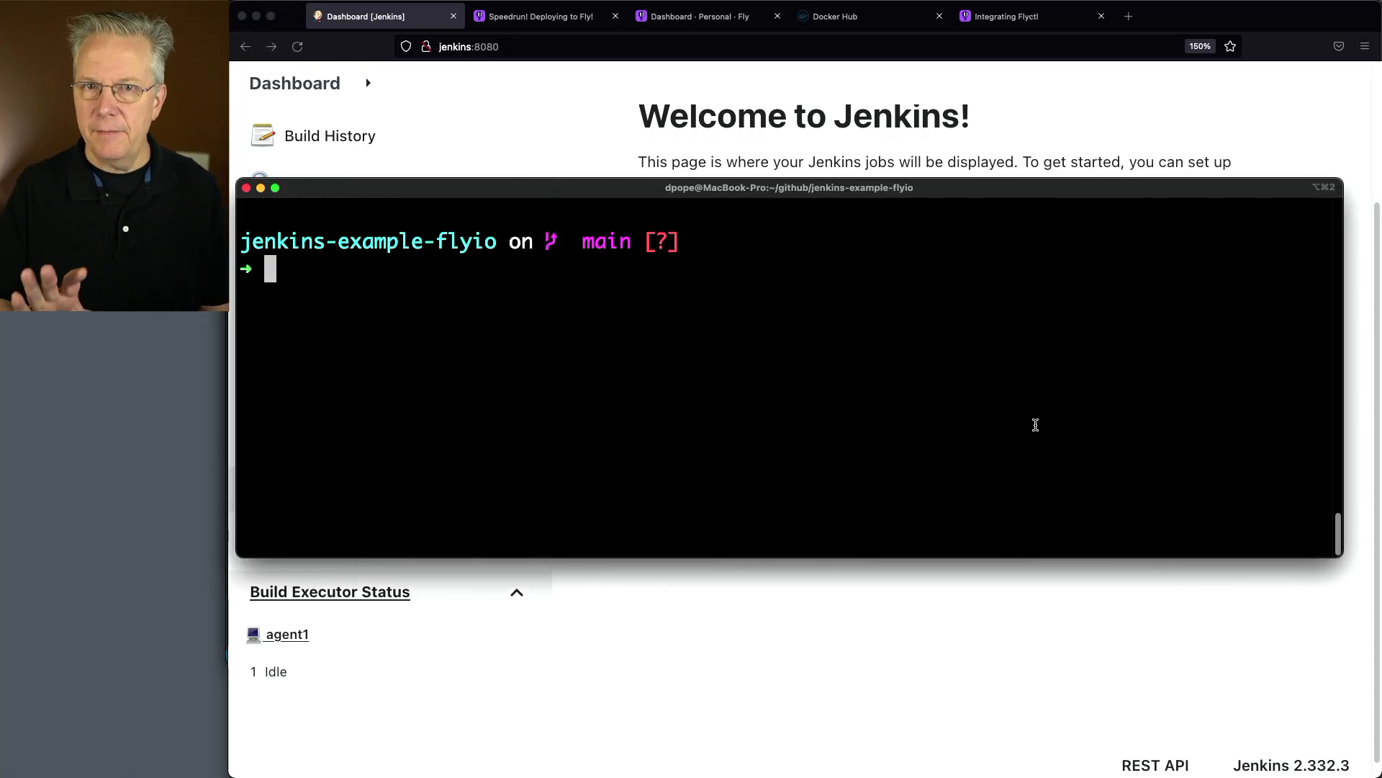
text(ls -last)
key(Return)
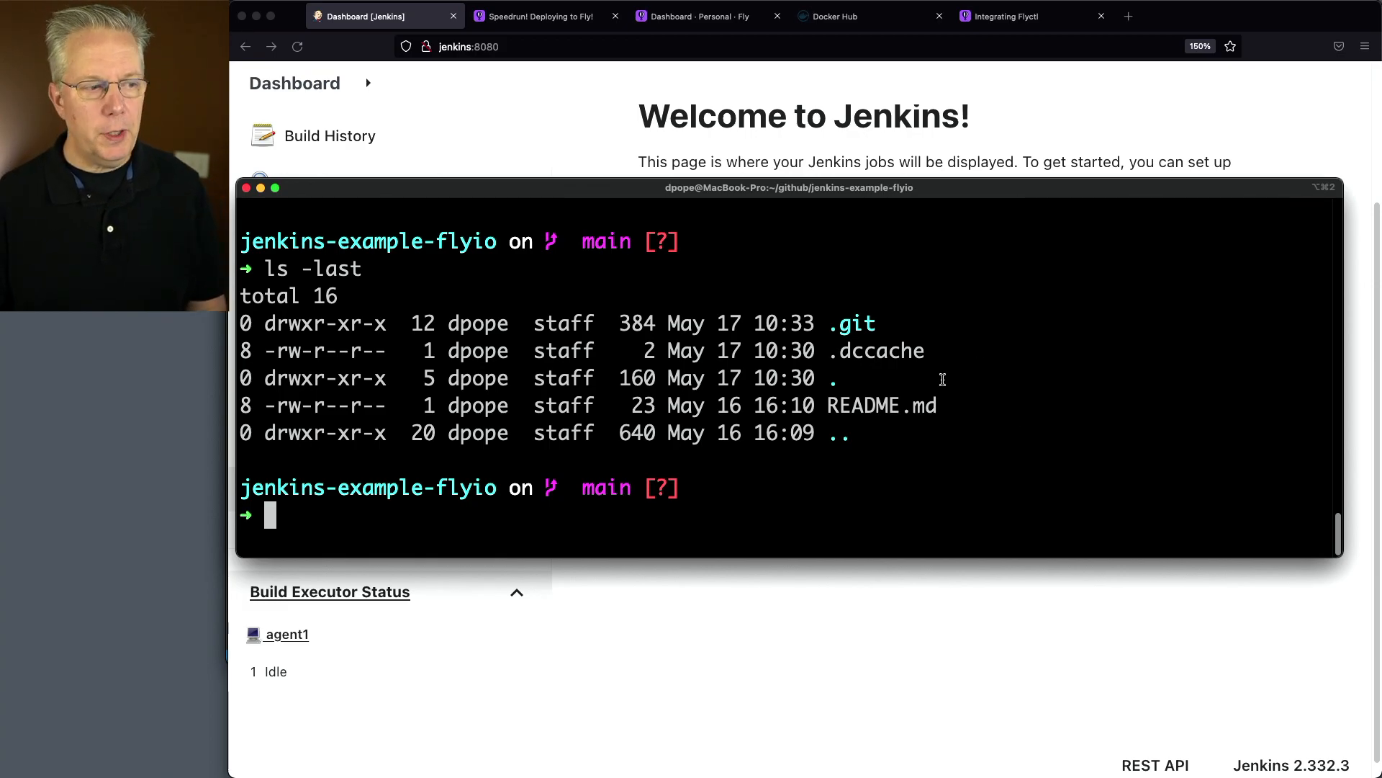
key(super+Tab)
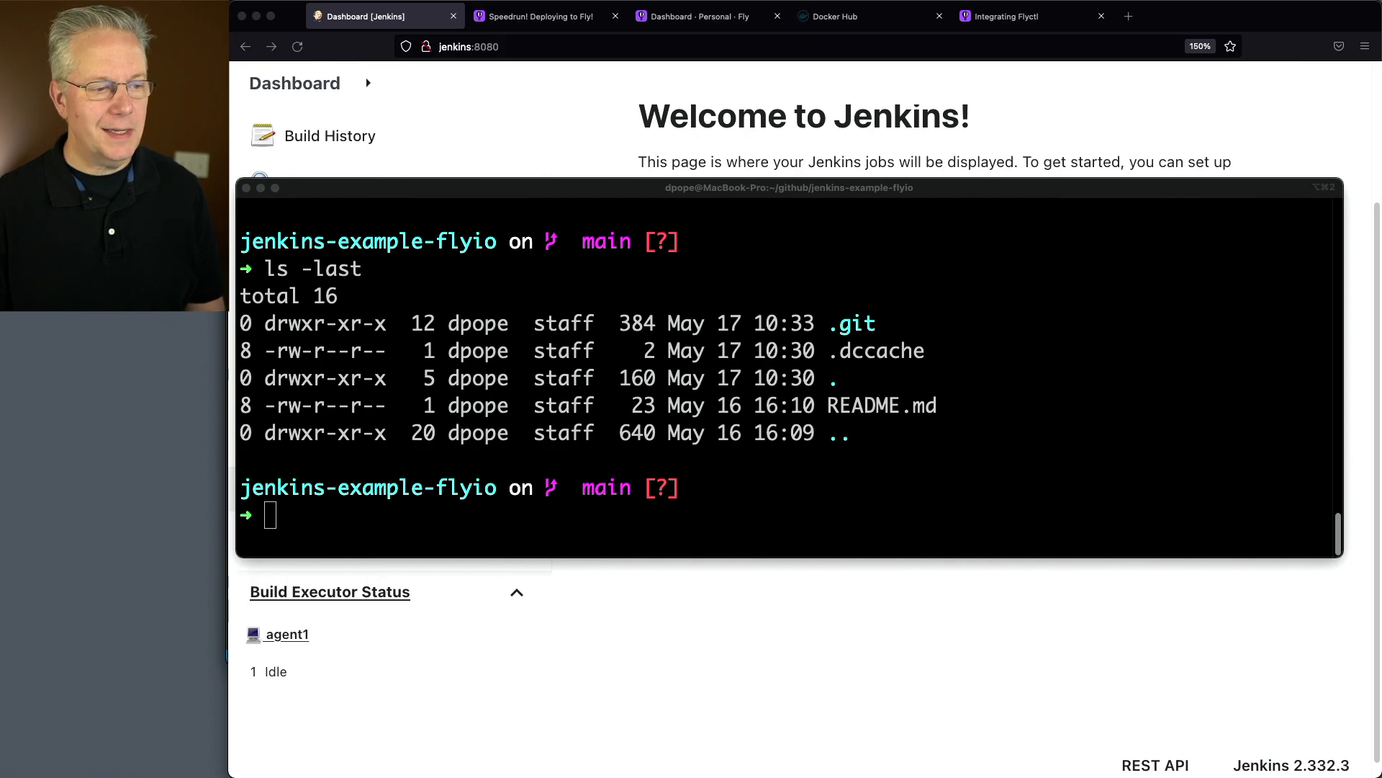
click(841, 388)
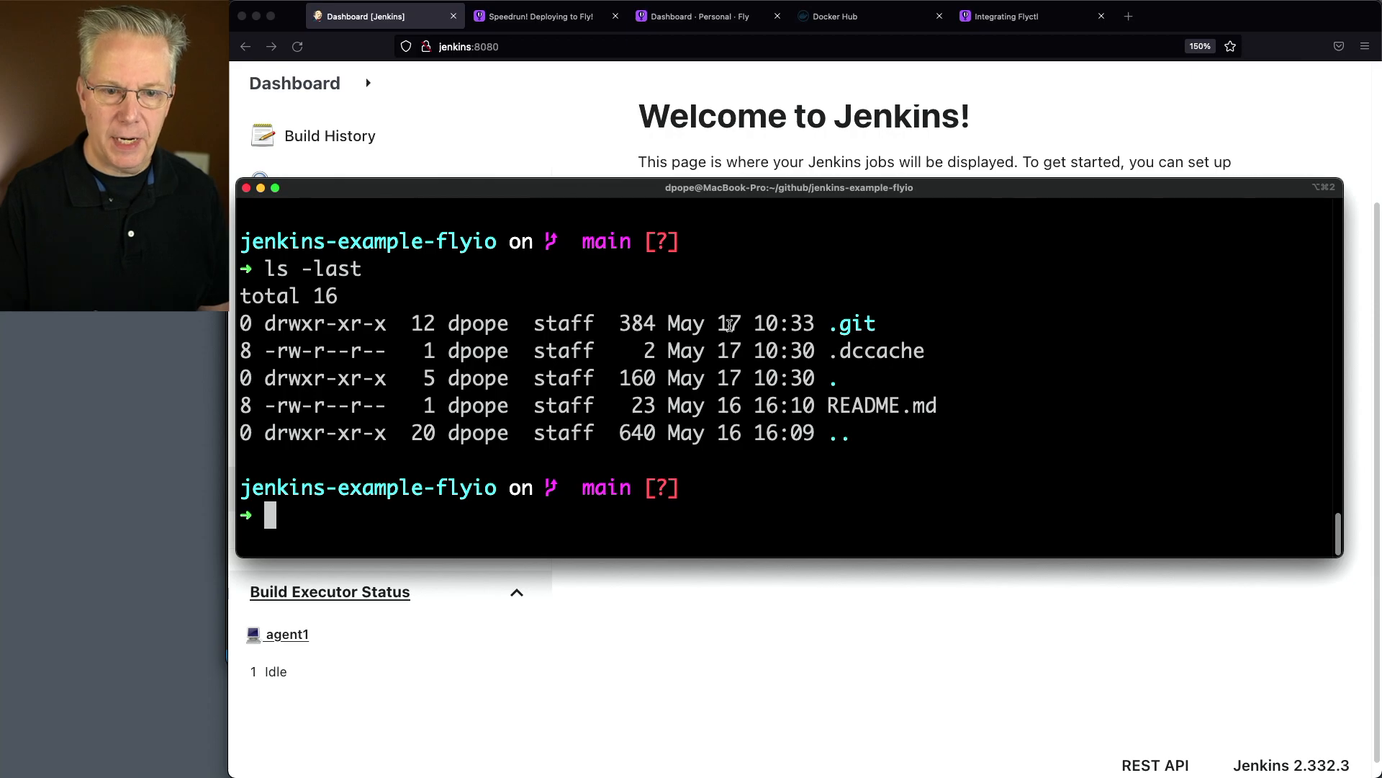
Create a Quarkus Maven app with the coordinates com.planetpope:app:0.0.1 and list the repository's files
text(quarkus create app --maven com.planetpope:app:0.0.1)
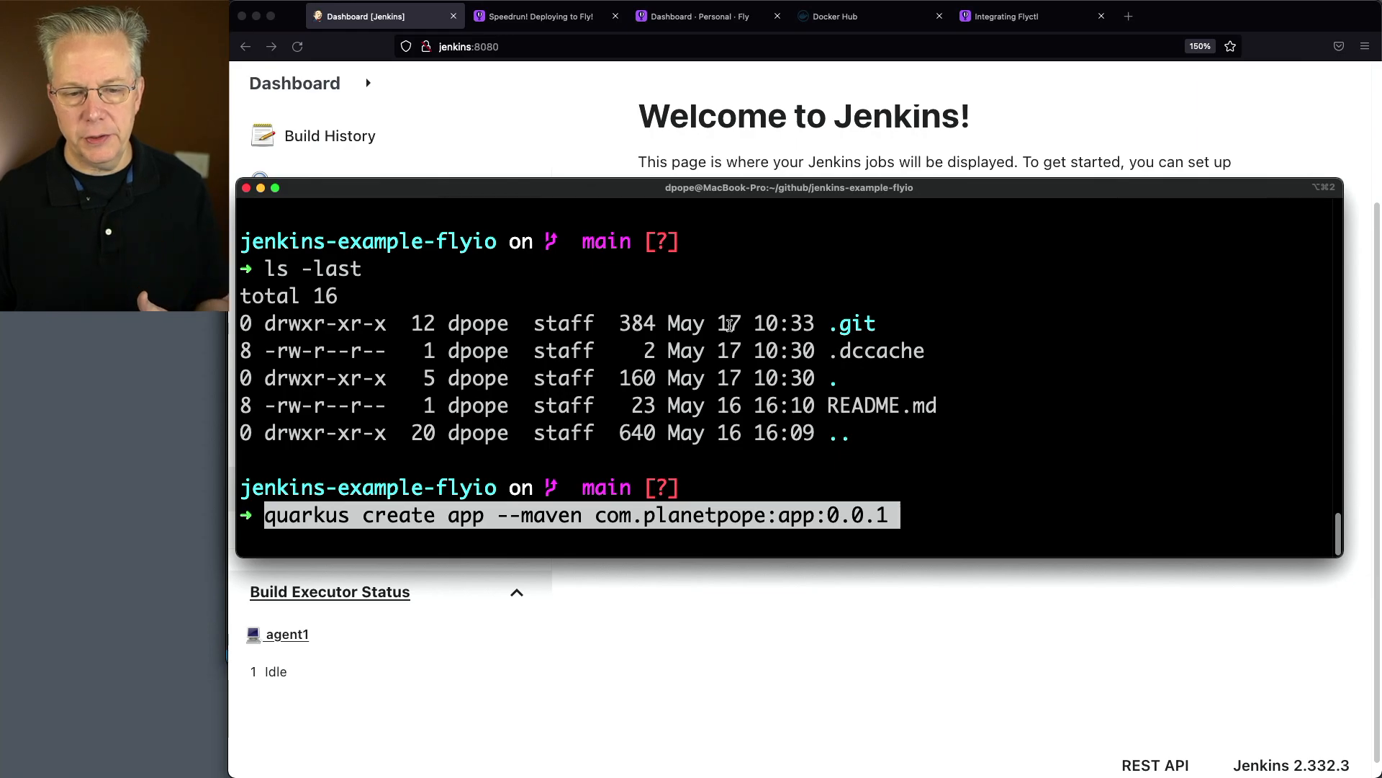
key(Return)
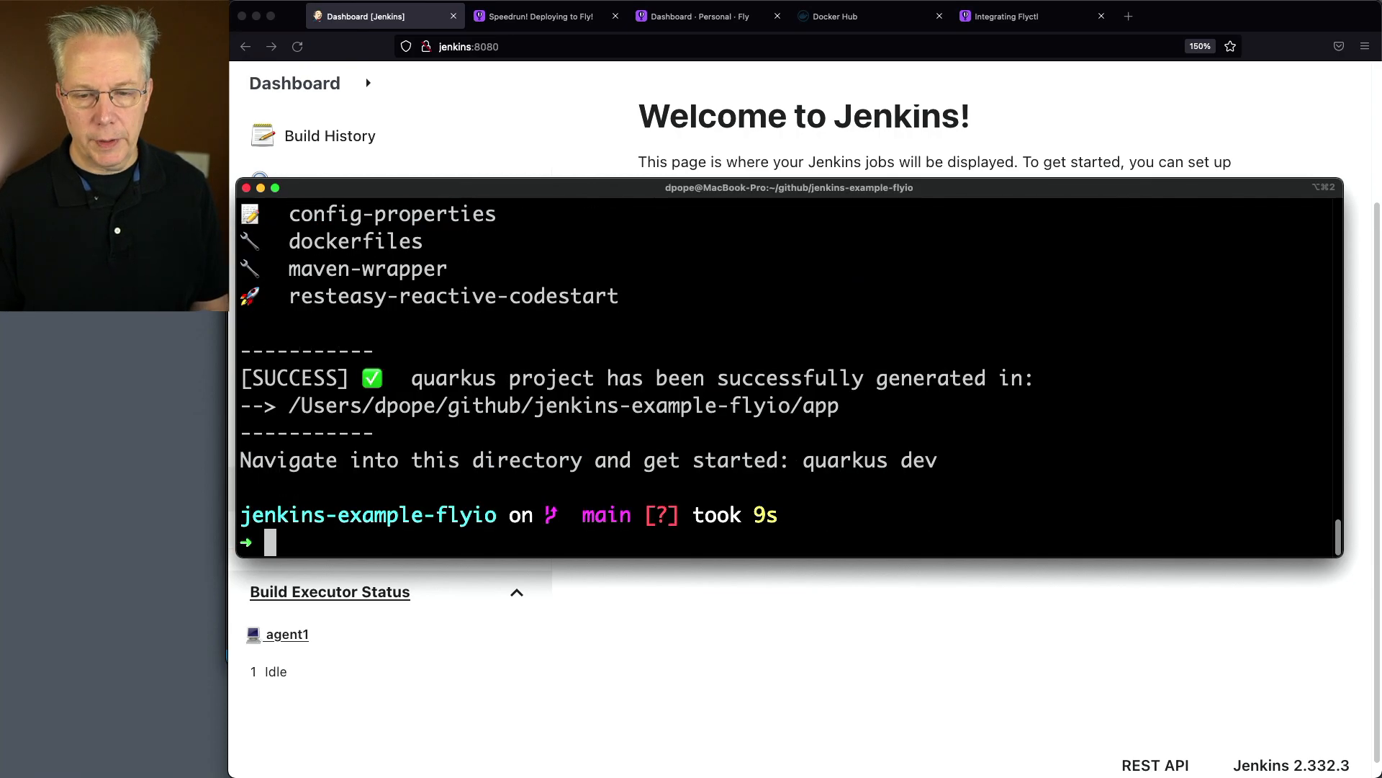
text(ls -last)
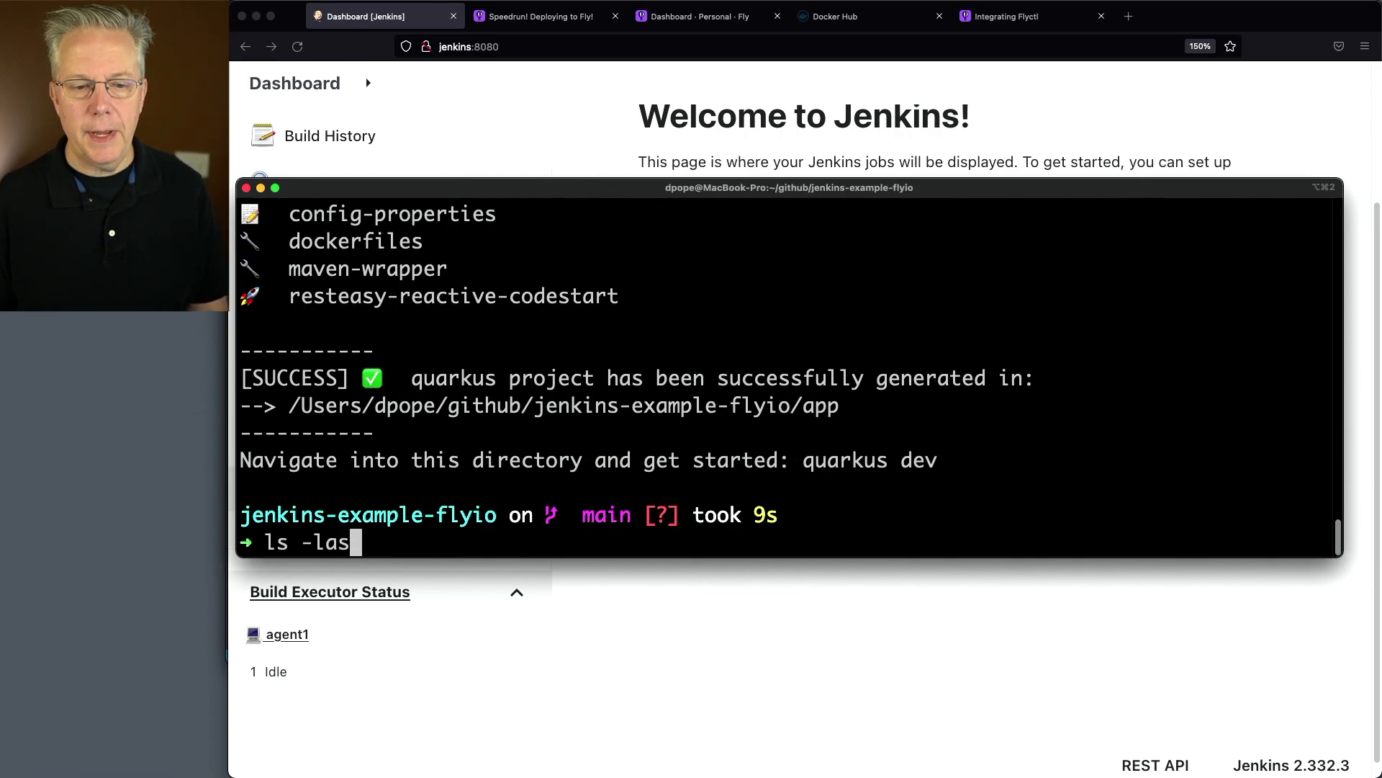
key(Return)
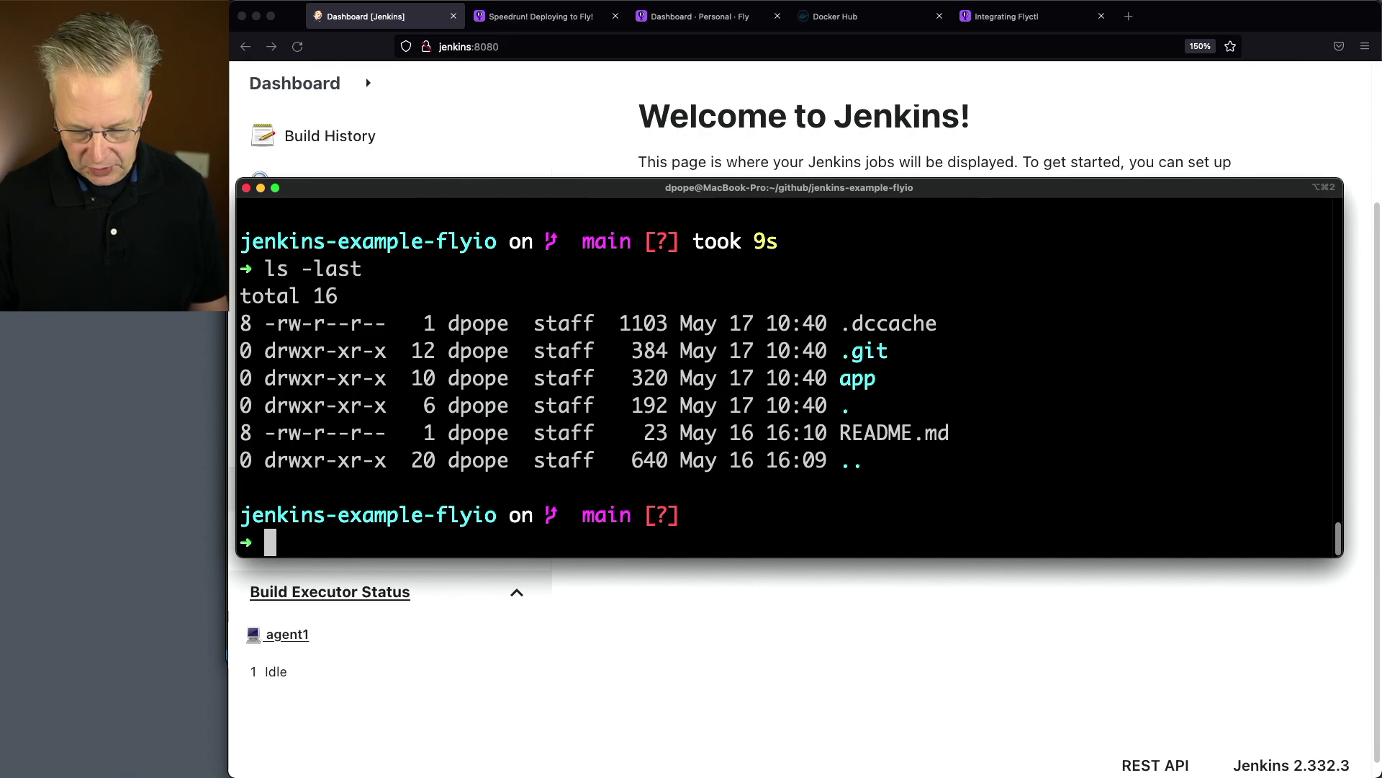
Move the non-hidden contents of the app folder into the repository root and list the root's files
text(mv a)
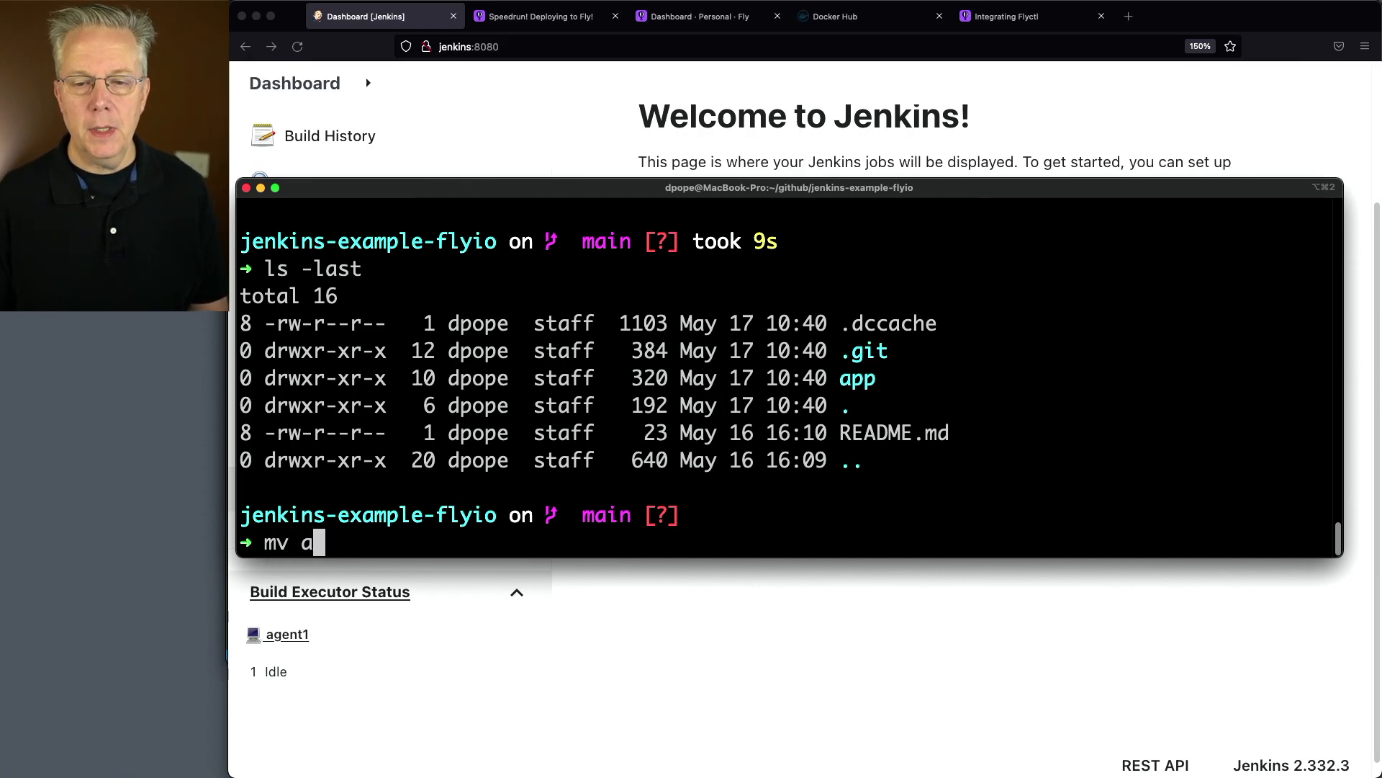
text(pp/* .)
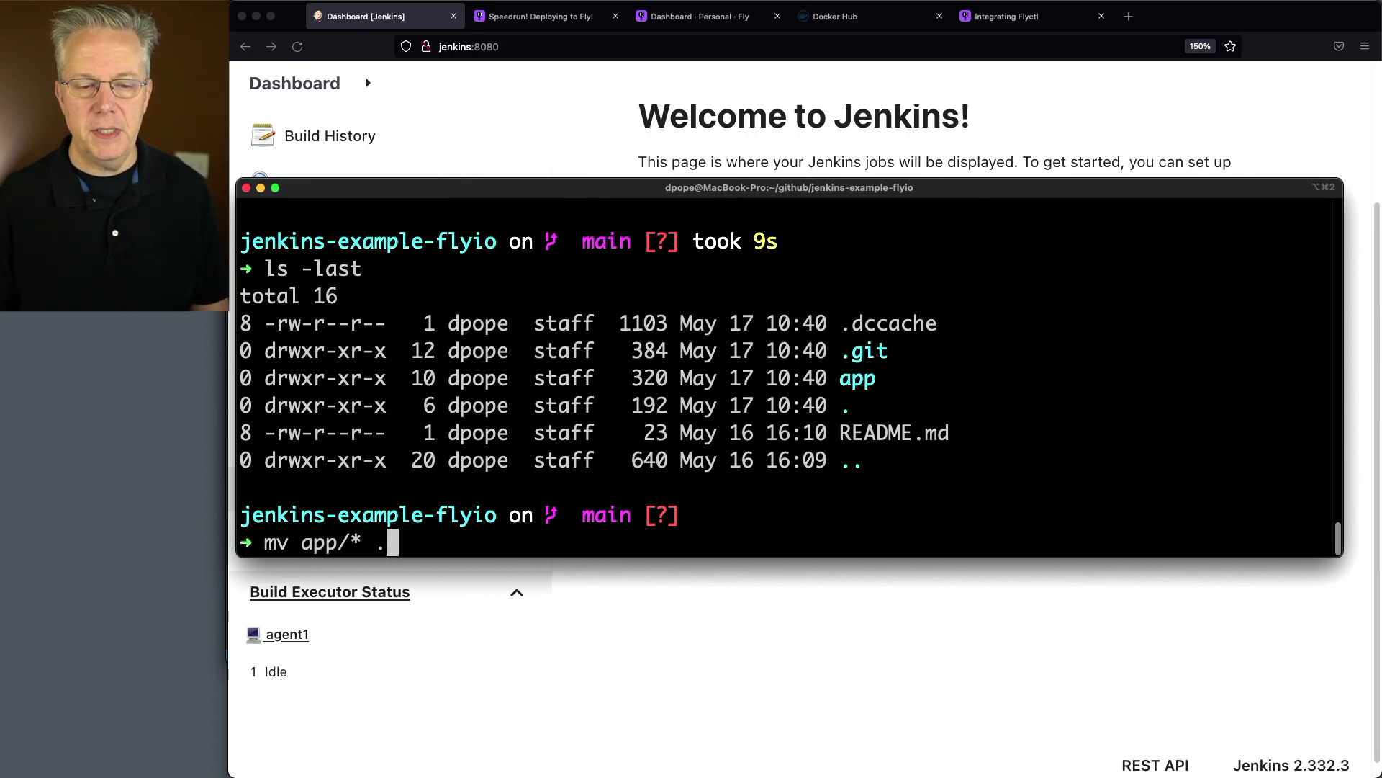
key(Return)
text(ls -last)
key(Return)
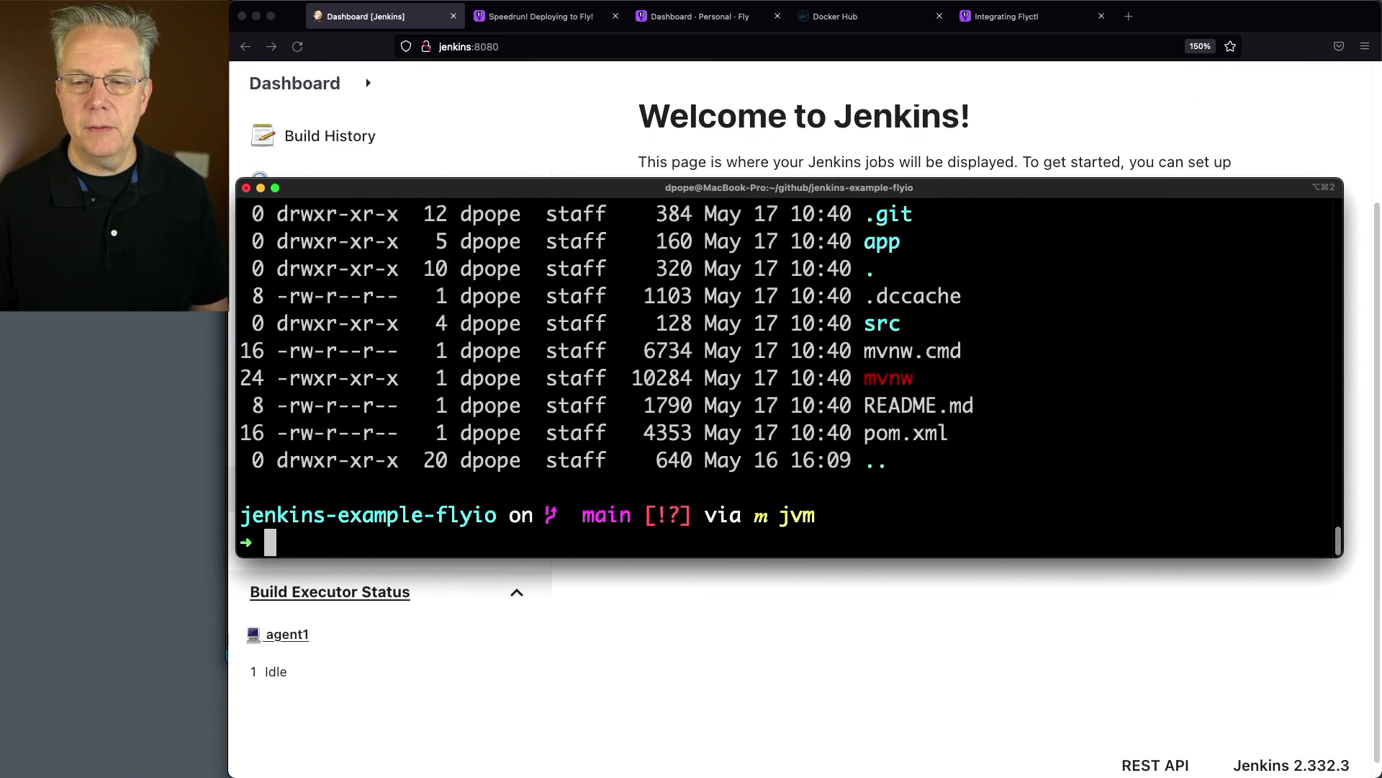
List the files remaining in the app folder, including hidden ones
text(ls -)
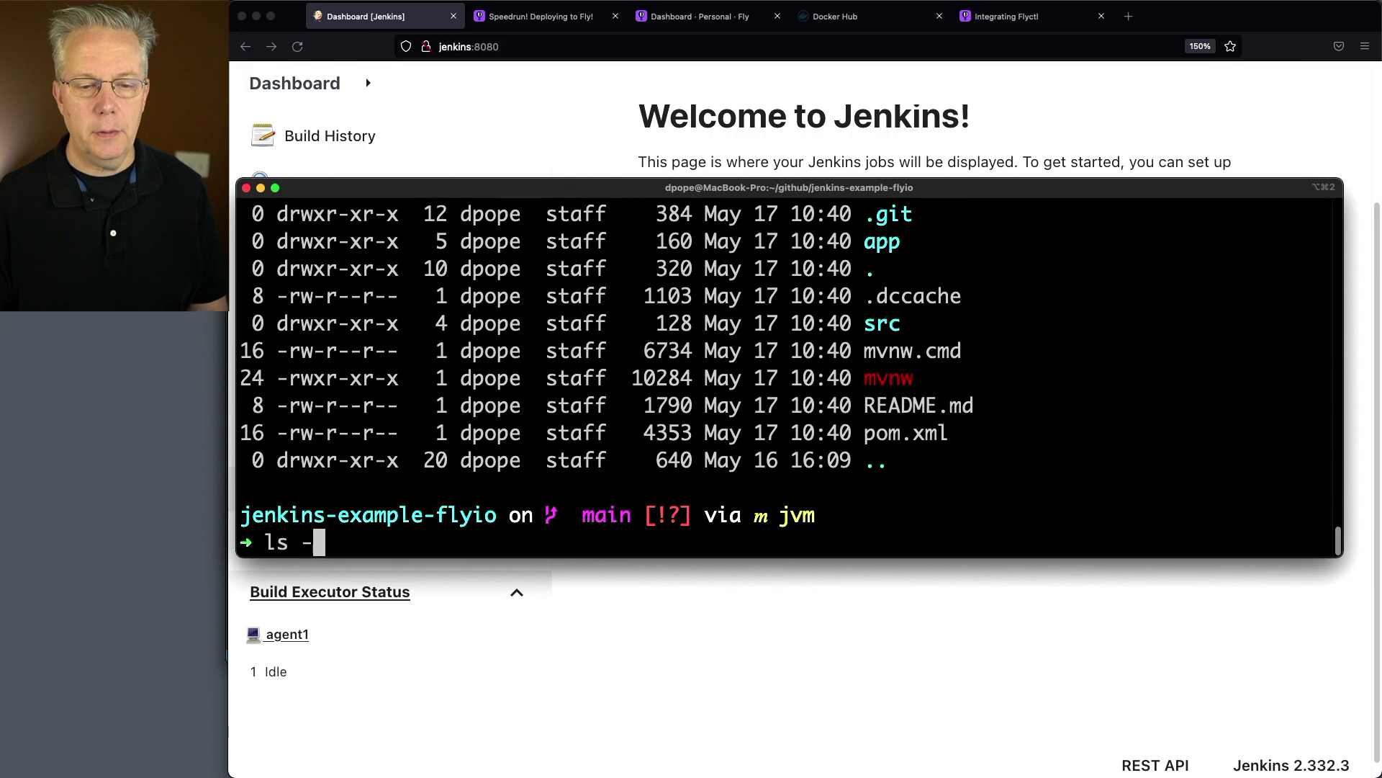
text(last app)
key(Return)
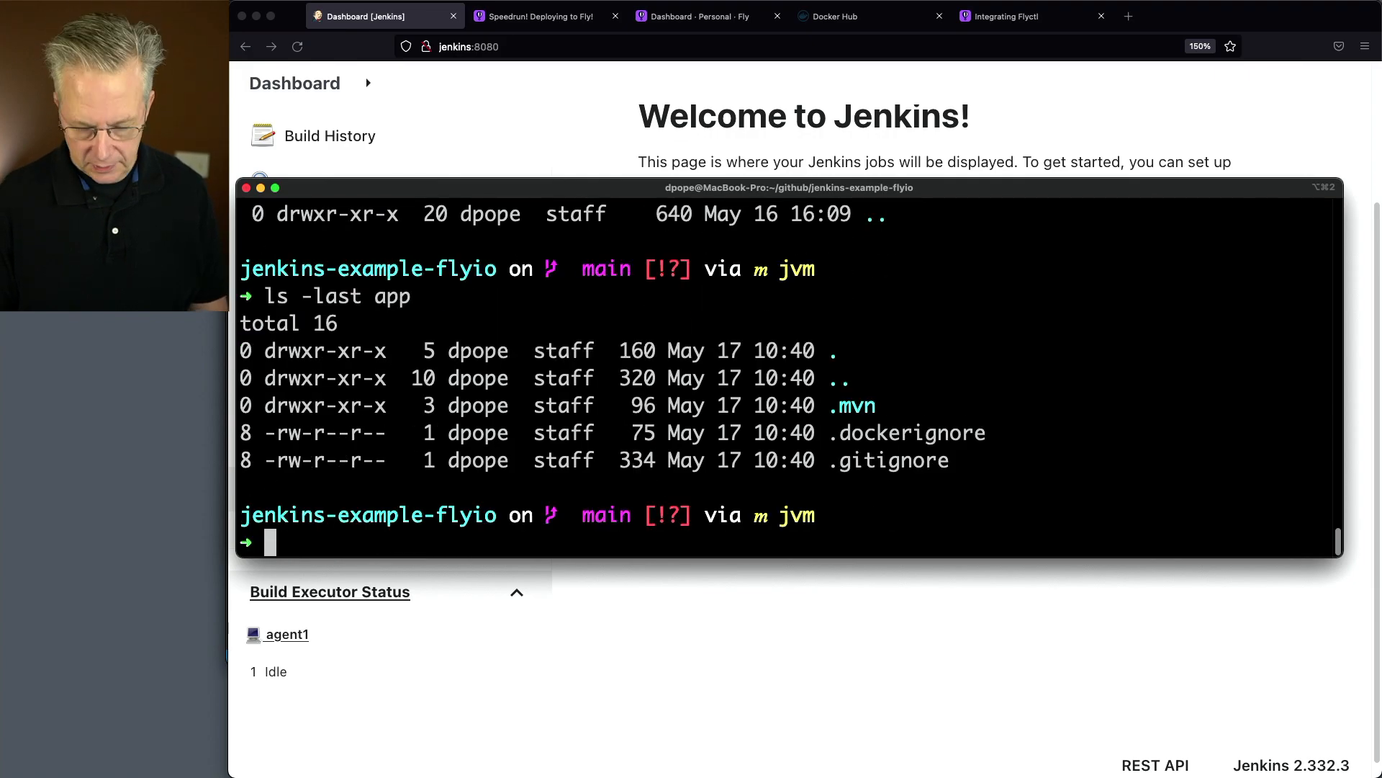
Move the .mvn folder from app into the repository root
text(mv app/)
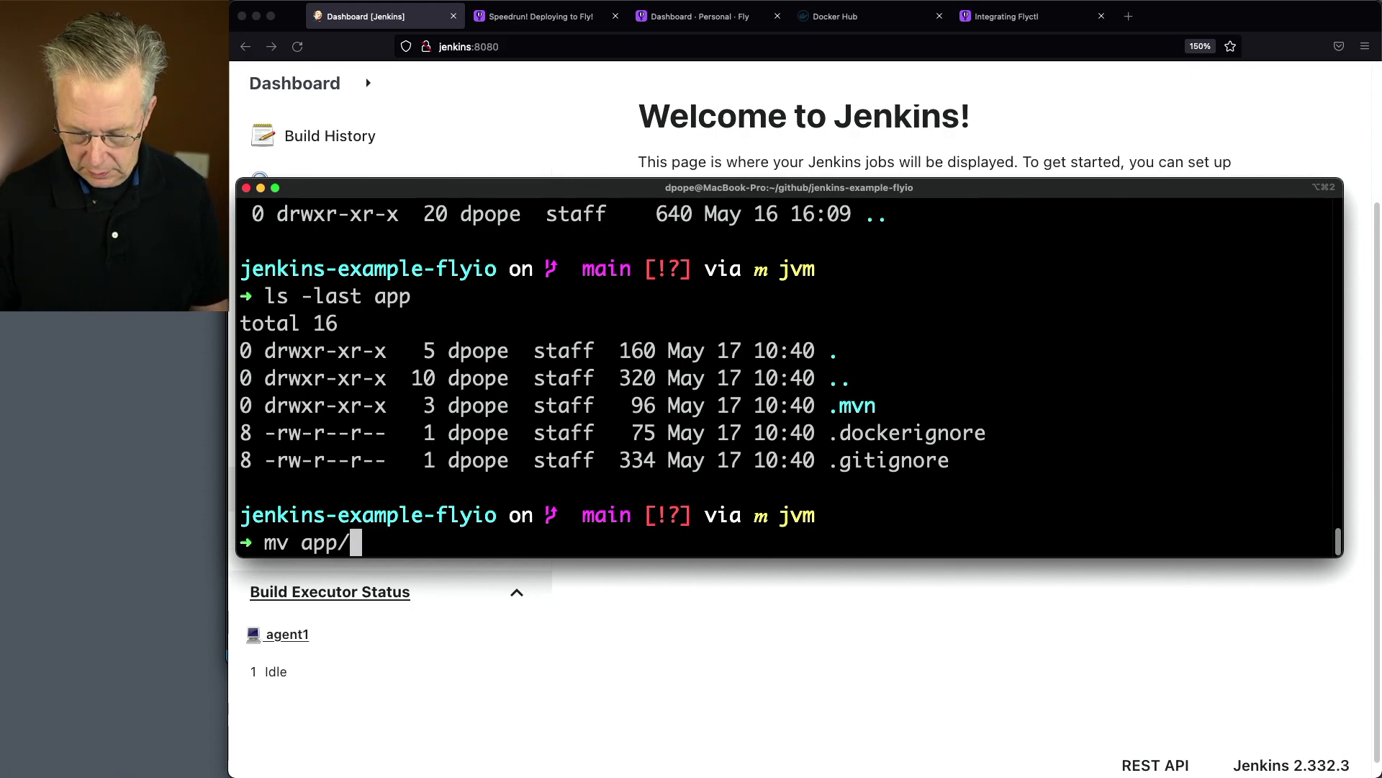
text(.)
key(Tab)
text(m)
key(Tab)
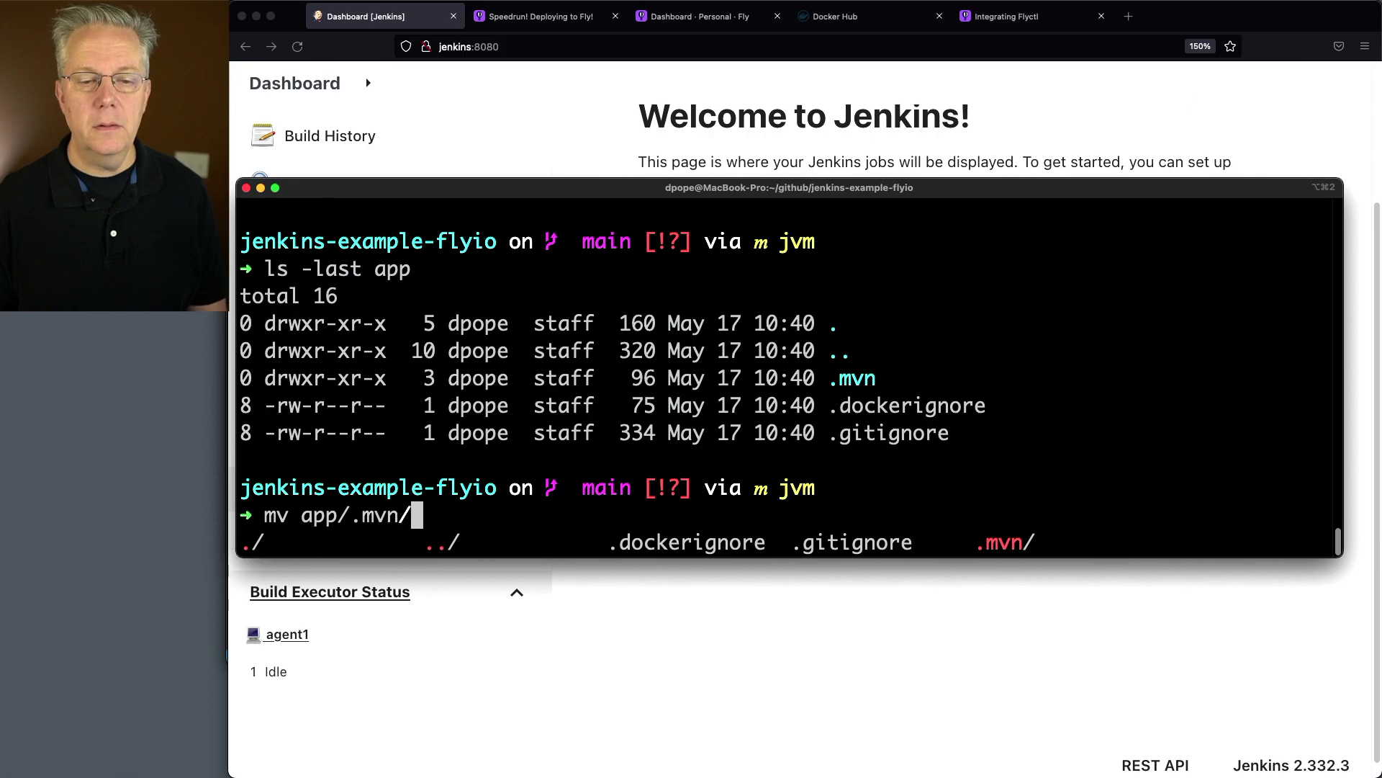
text(.)
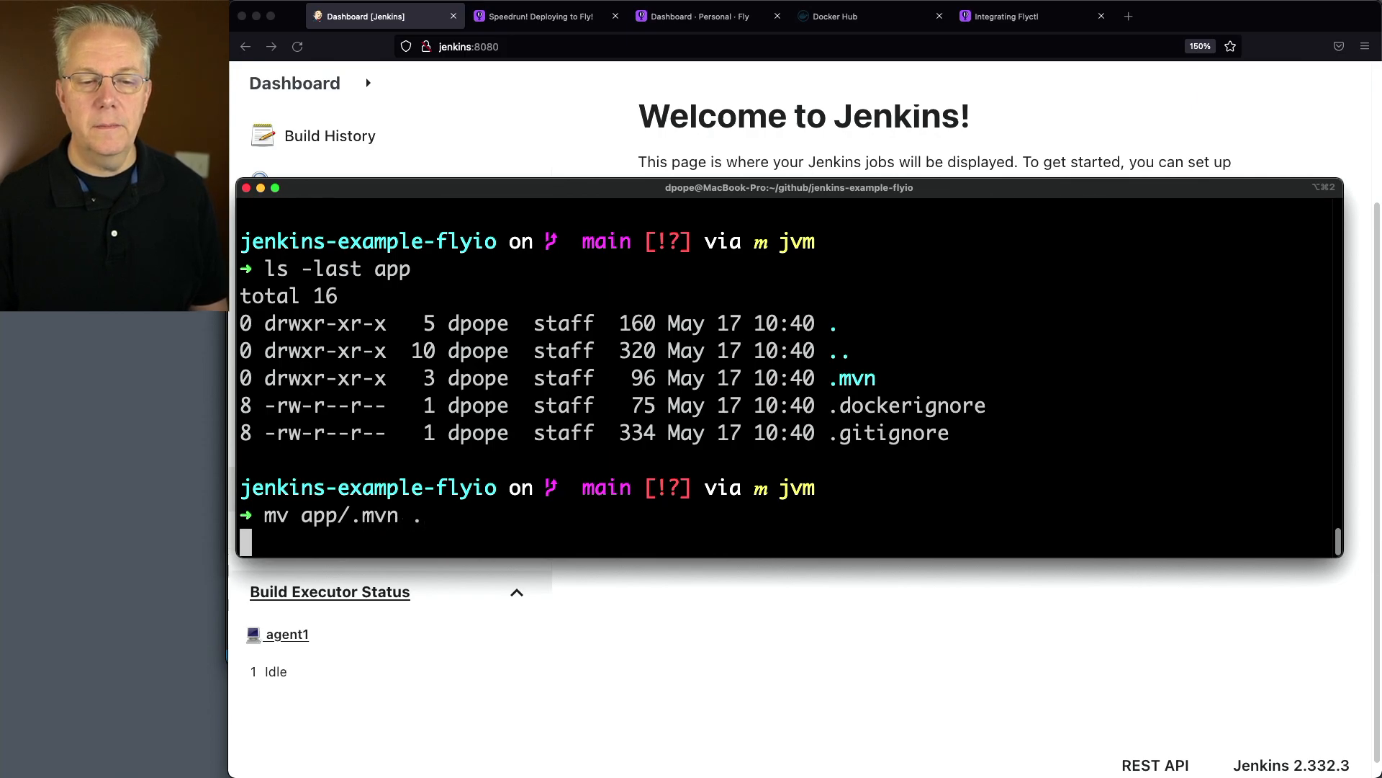
key(Return)
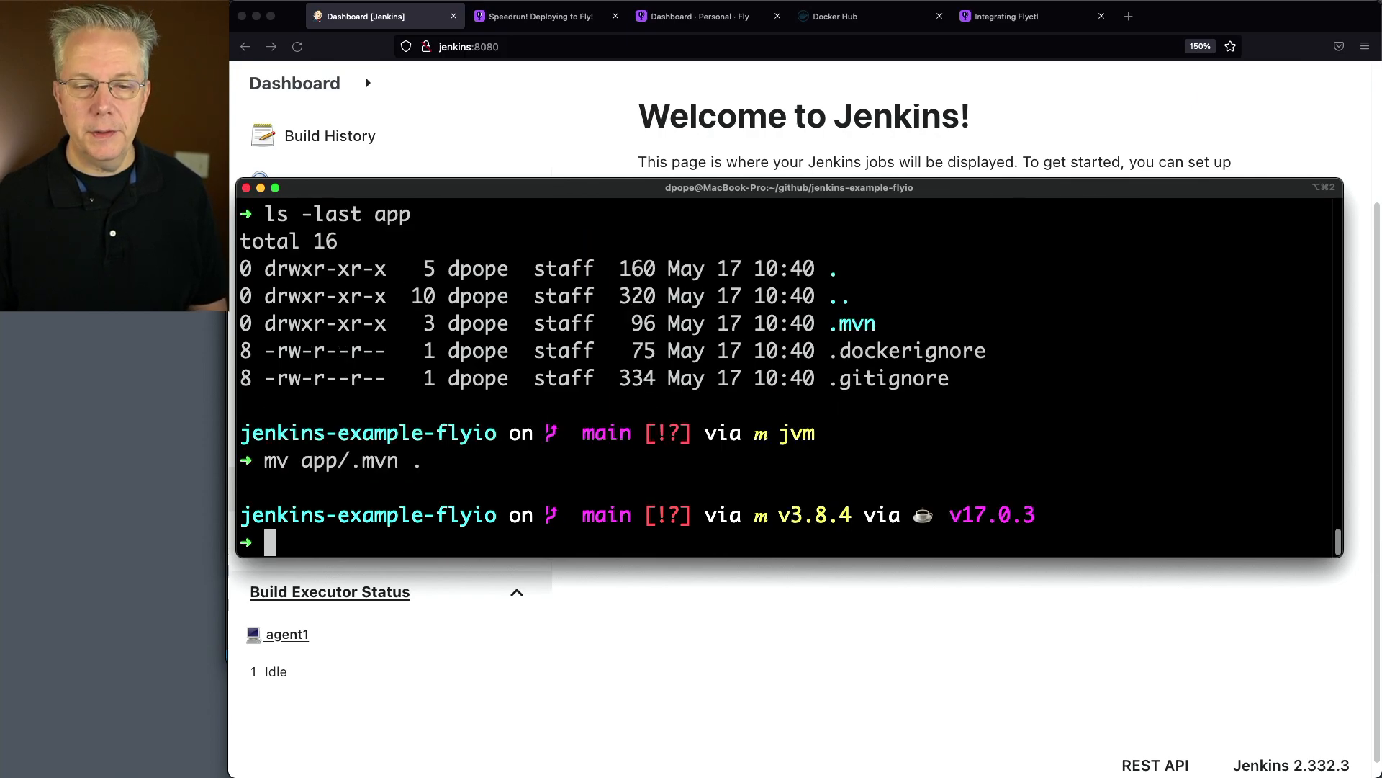
Move the .gitignore file from app into the repository root
text(mv app/)
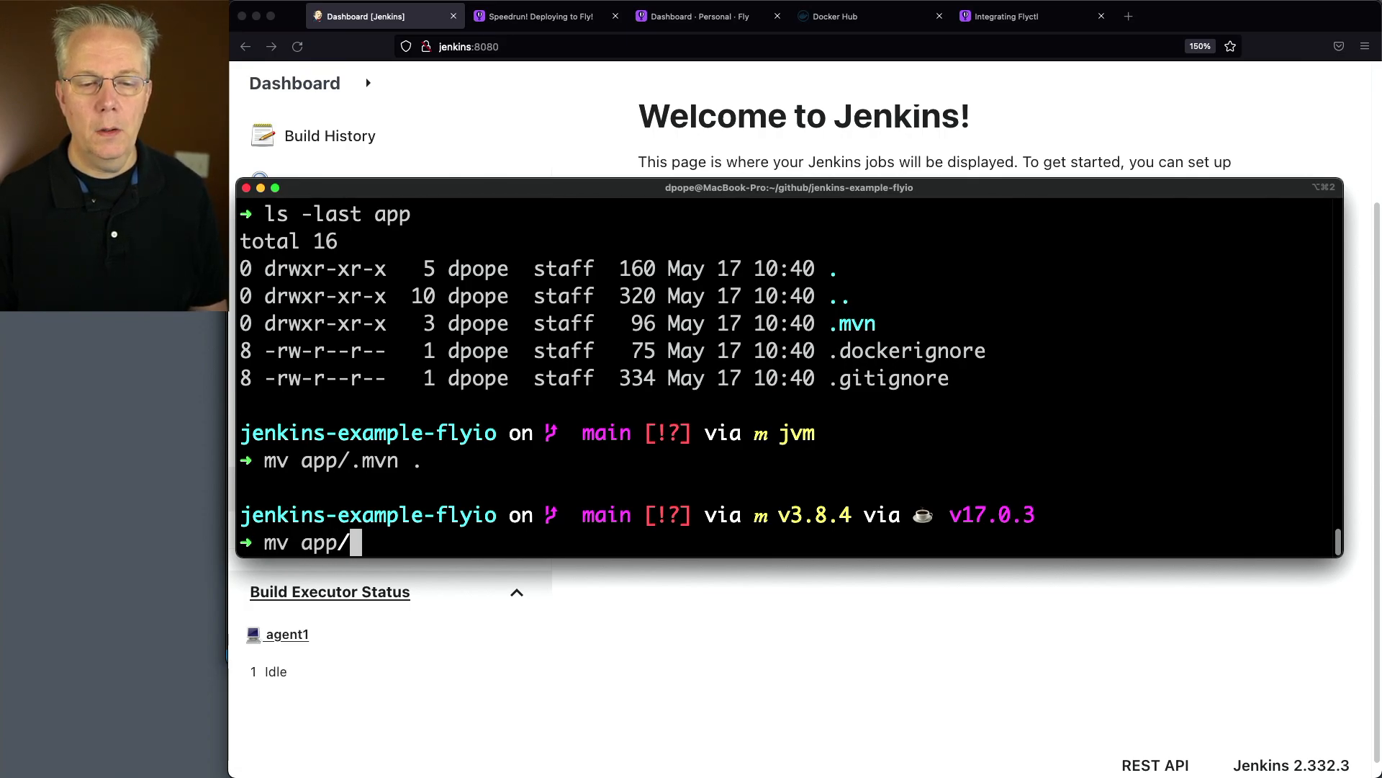
text(.g)
key(Tab)
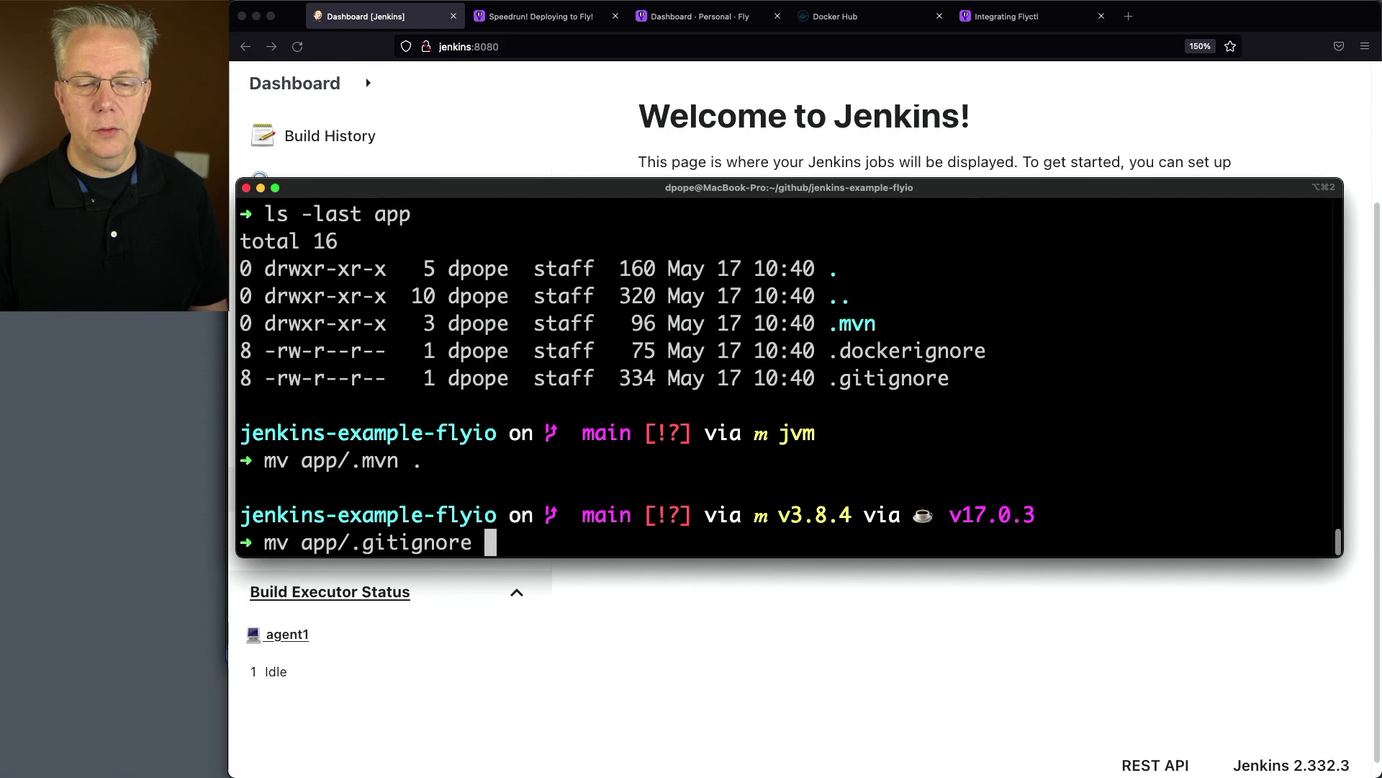
text(.)
key(Return)
Move the .dockerignore file from app into the repository root and list what is left in app
text(mv .g)
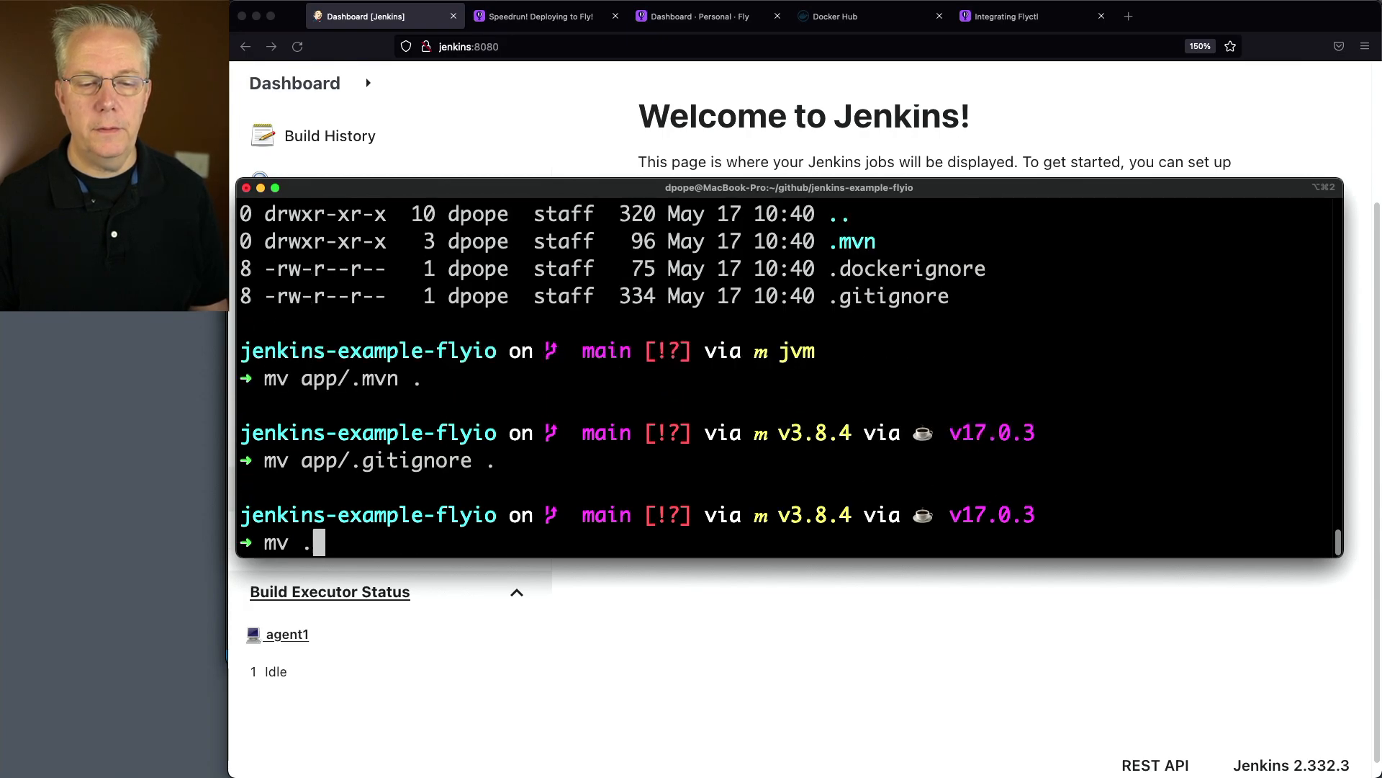
key(BackSpace)
key(BackSpace)
text(app/)
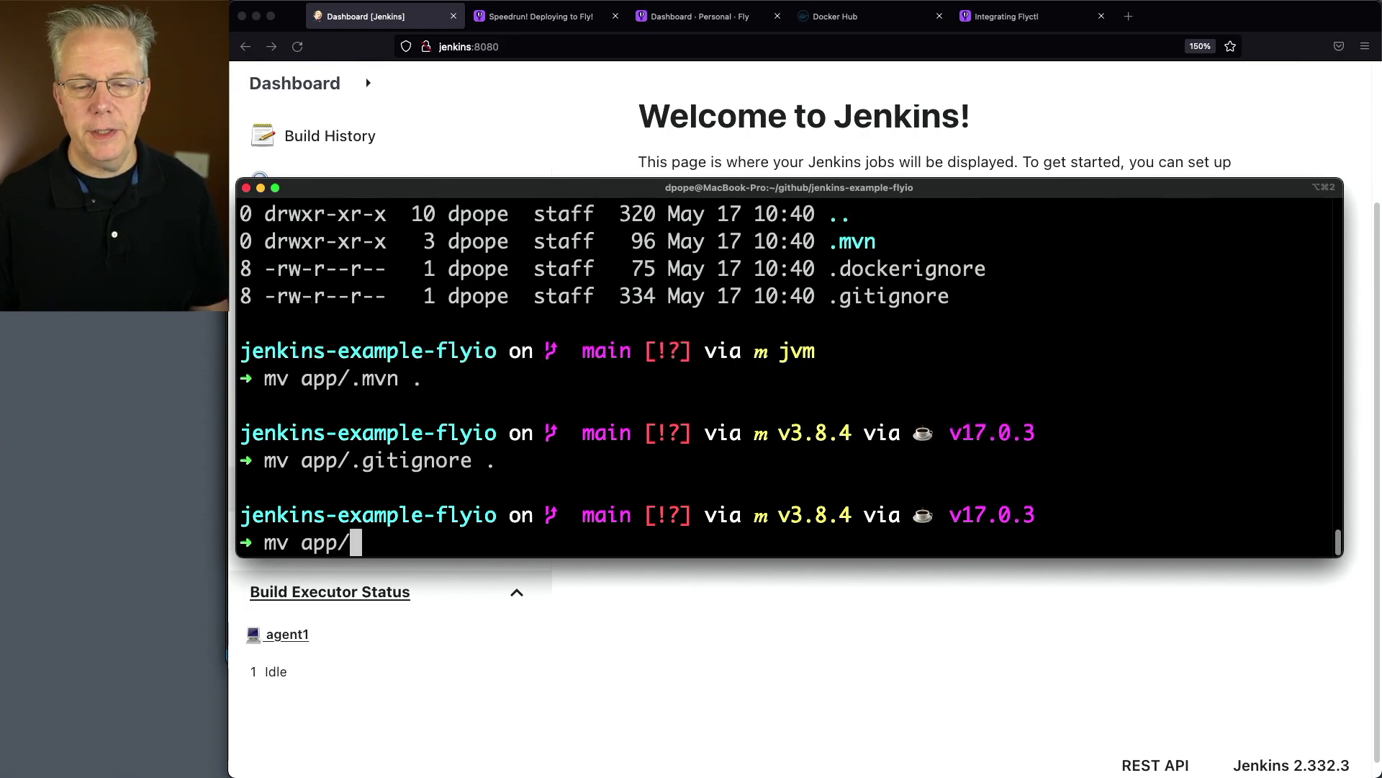
text(.doc)
key(Tab)
text(.)
key(Return)
text(ls -last app)
key(Return)
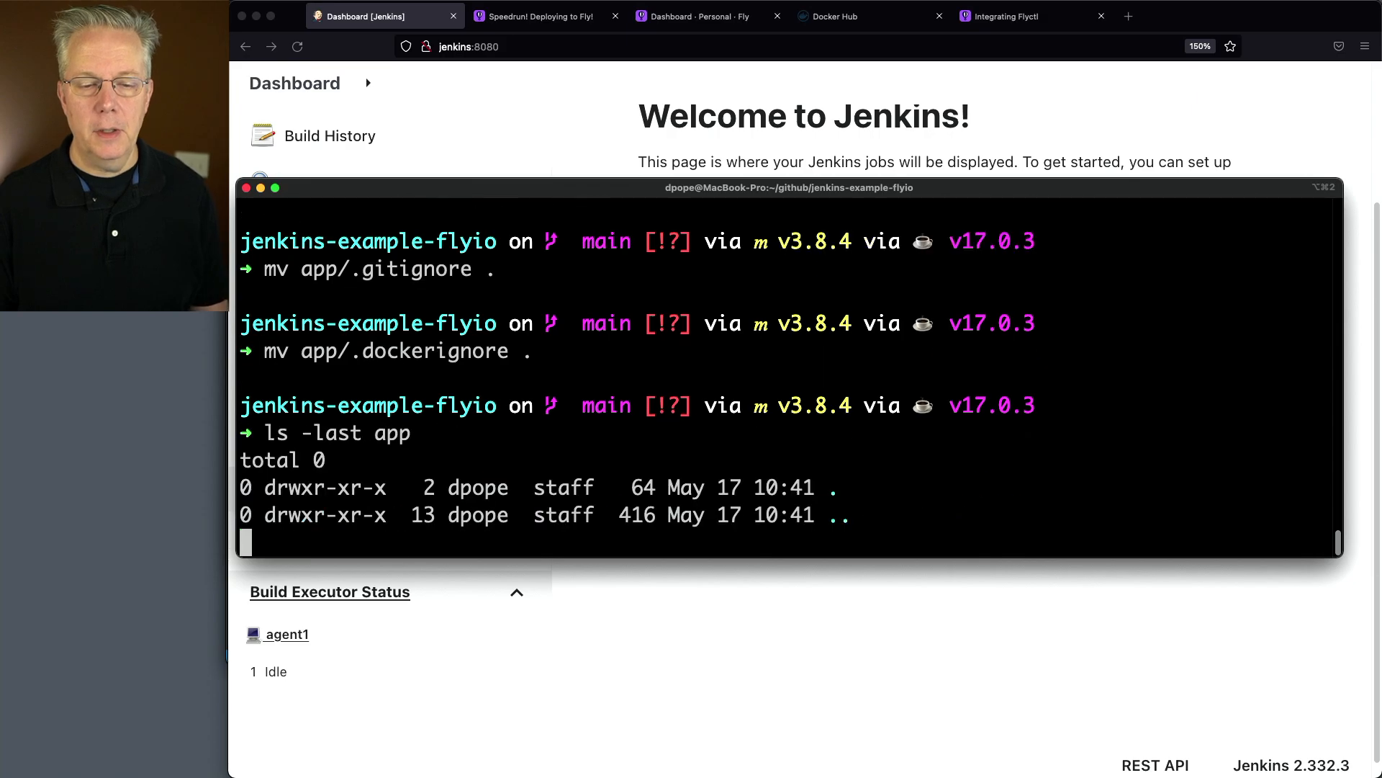
Go up to the parent github directory and re-enter jenkins-example-flyio
text(cd ..)
key(Return)
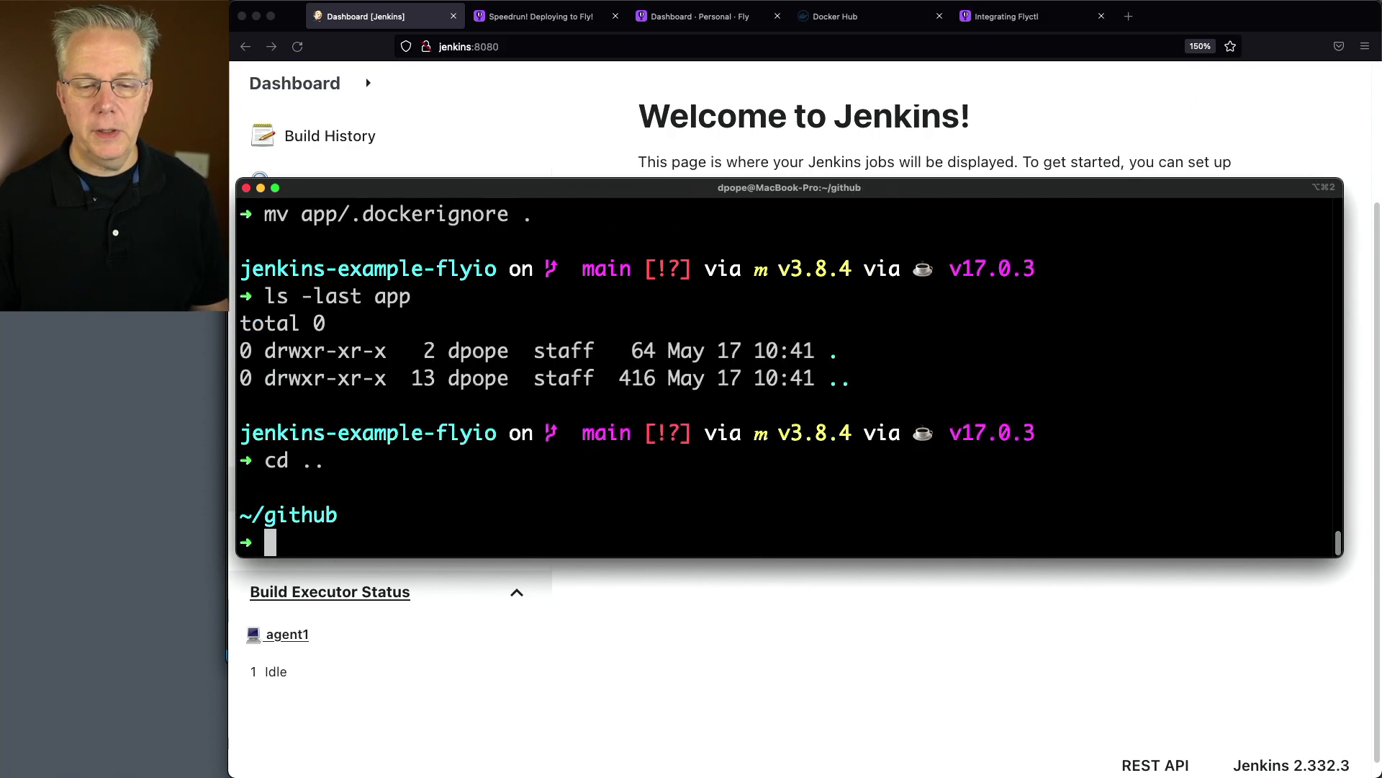
text(cd jen)
key(Tab)
key(Return)
text(cd j)
key(Tab)
text(f)
key(Tab)
key(Return)
List all files in the repository root and remove the app folder with a forced recursive delete
text(ls -las)
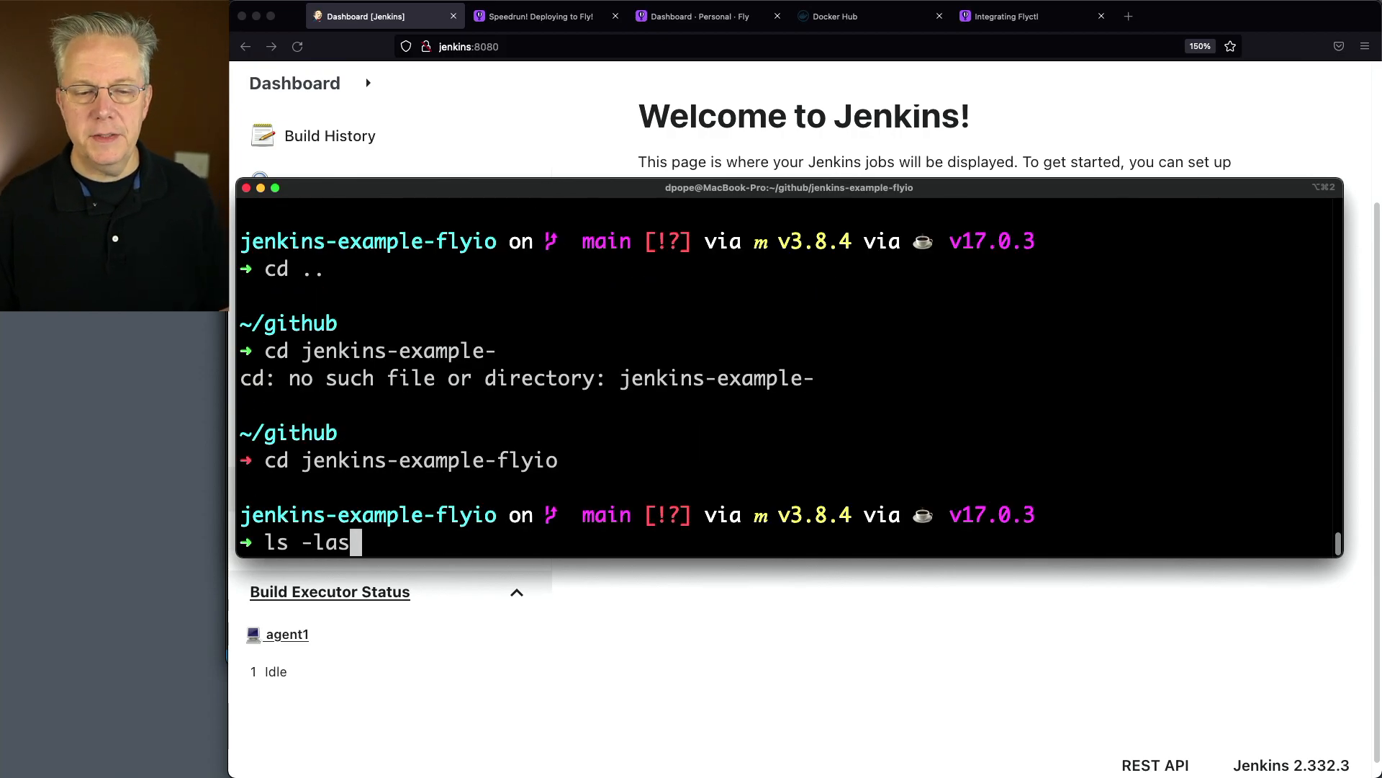
key(Return)
scroll(685, 372, up, 4)
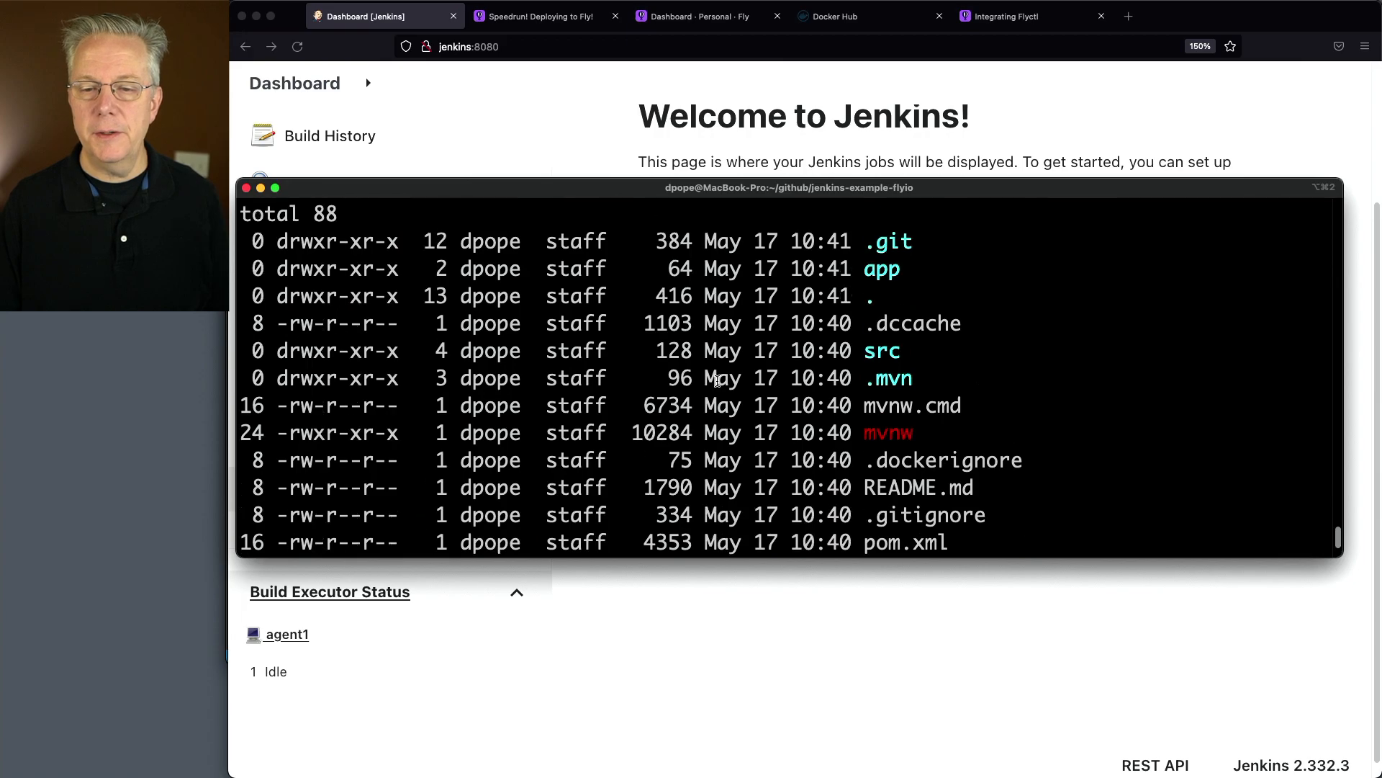
scroll(685, 372, down, 4)
scroll(684, 372, down, 1)
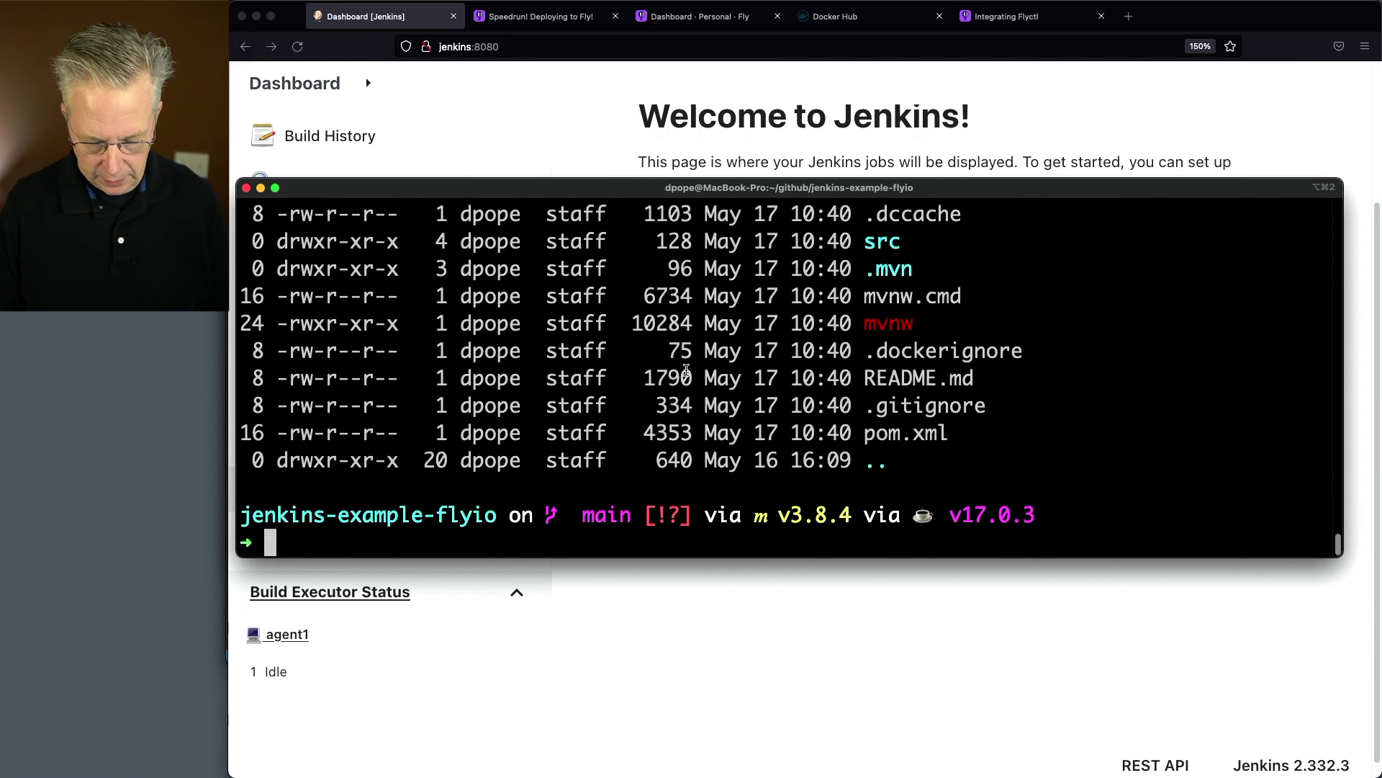
text(rm -rf app)
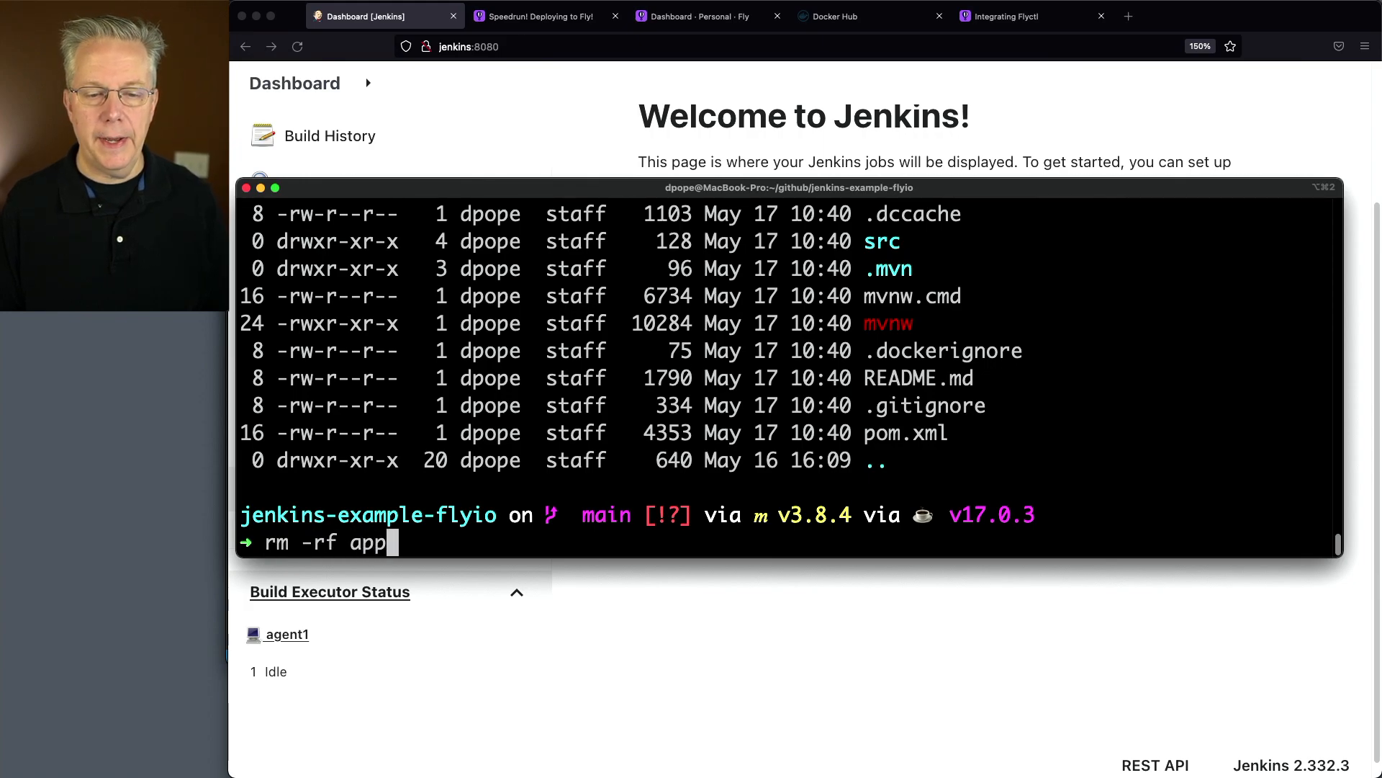
key(Return)
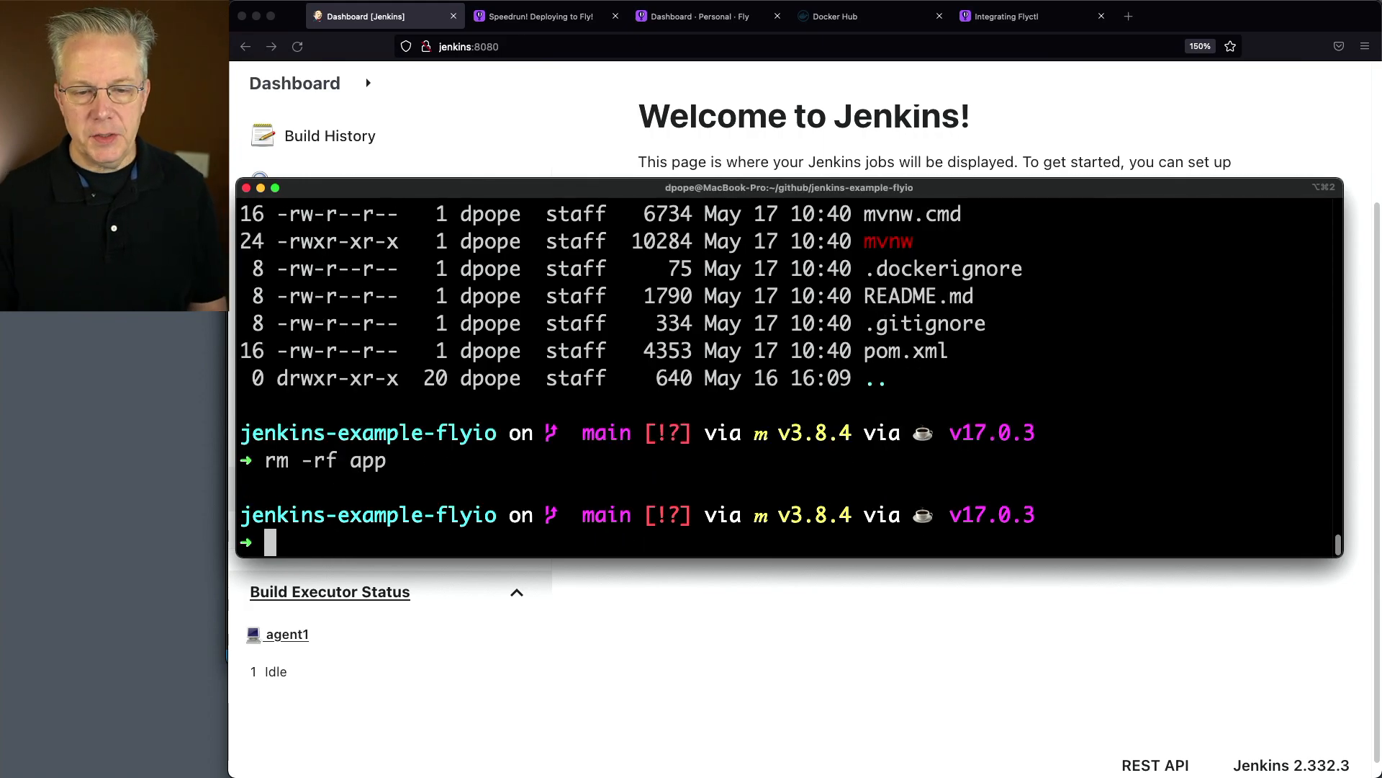
Open the current repository folder in Visual Studio Code and enlarge the interface for readability
text(code .)
key(Return)
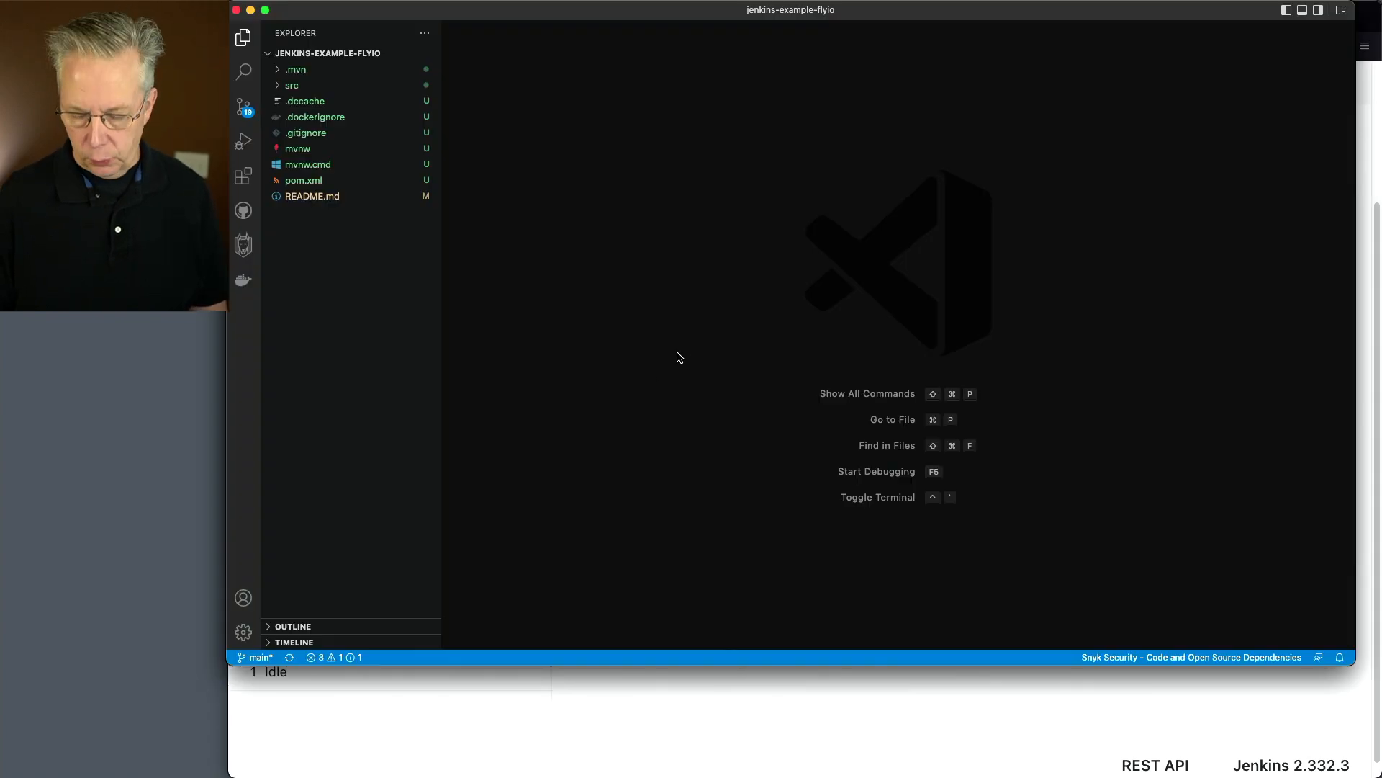
key(super+equal)
key(super+equal)
key(super+equal)
key(super+equal)
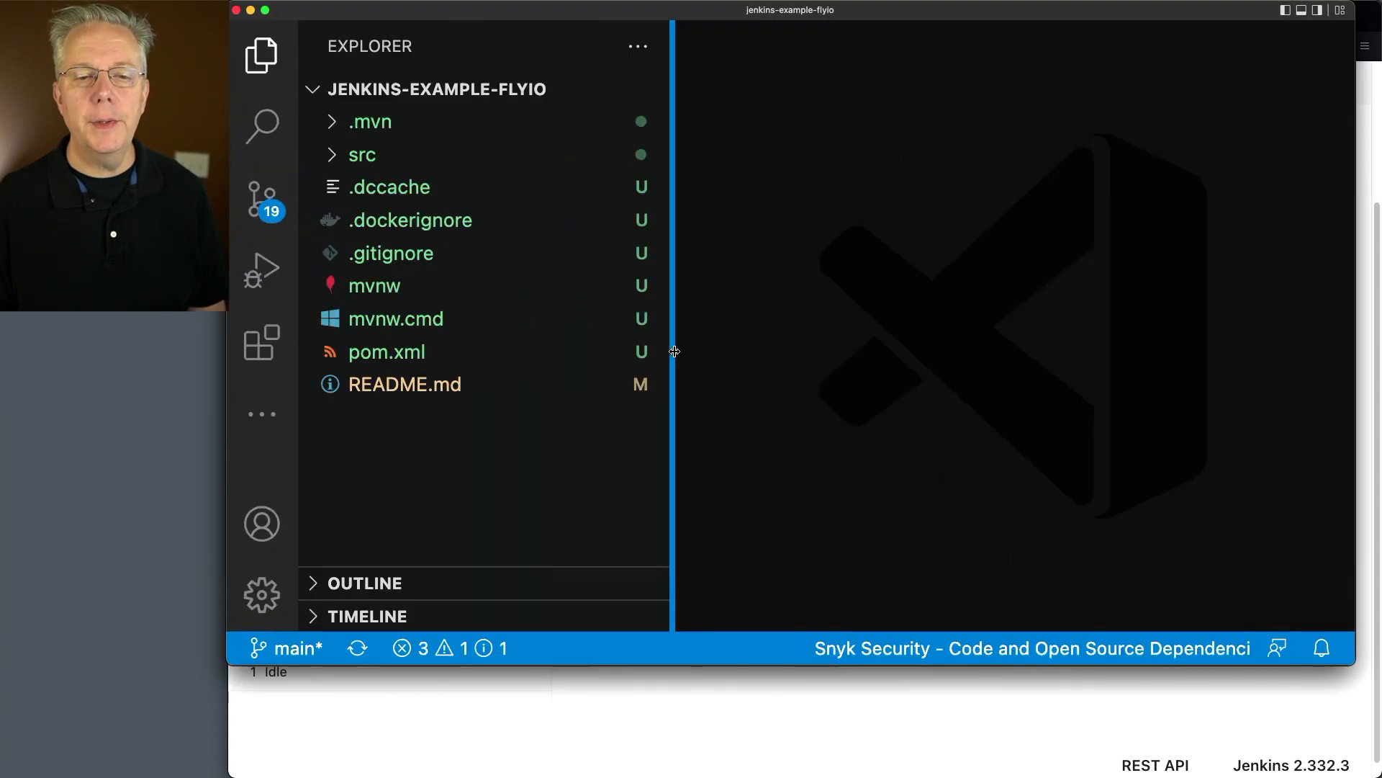
key(super+minus)
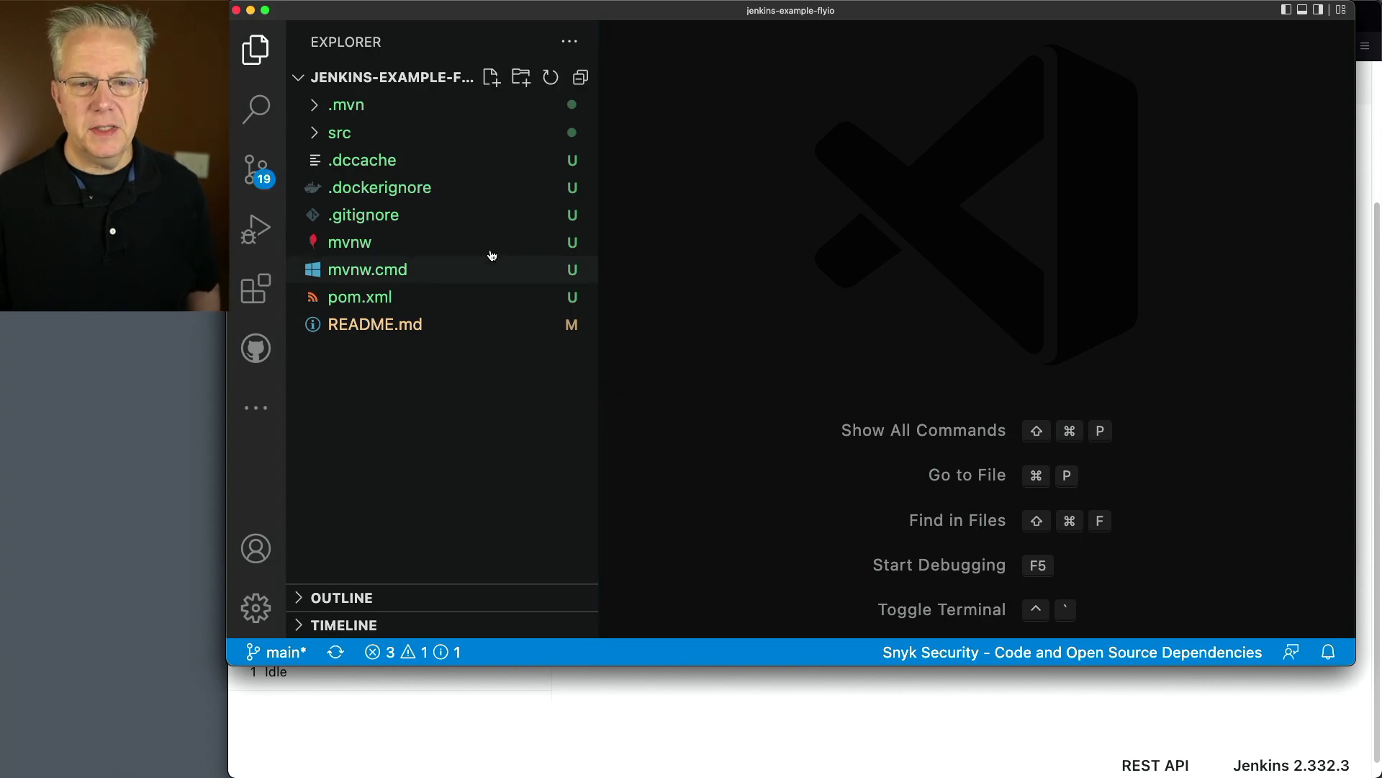
Open GreetingResource.java from the src/main/java/com/planetpope folder
click(315, 136)
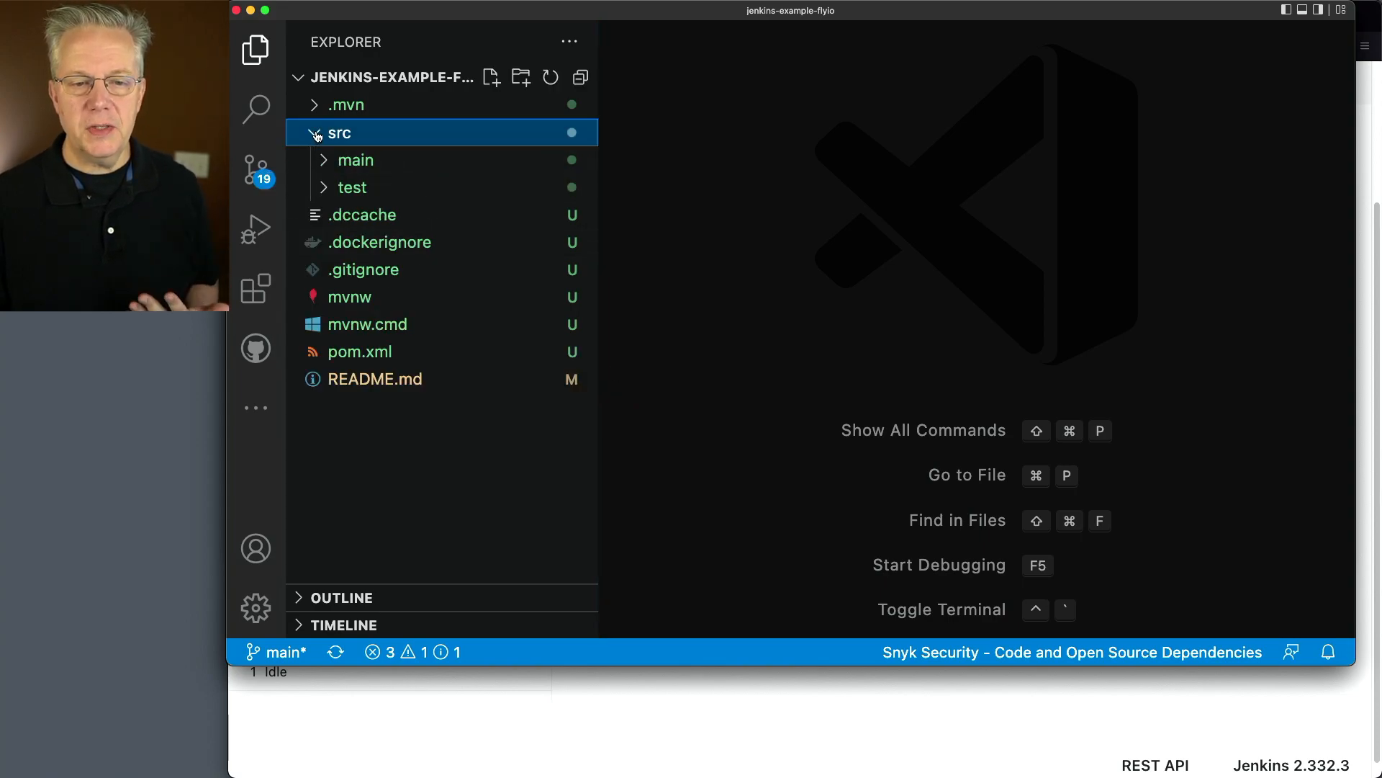
click(323, 161)
click(344, 220)
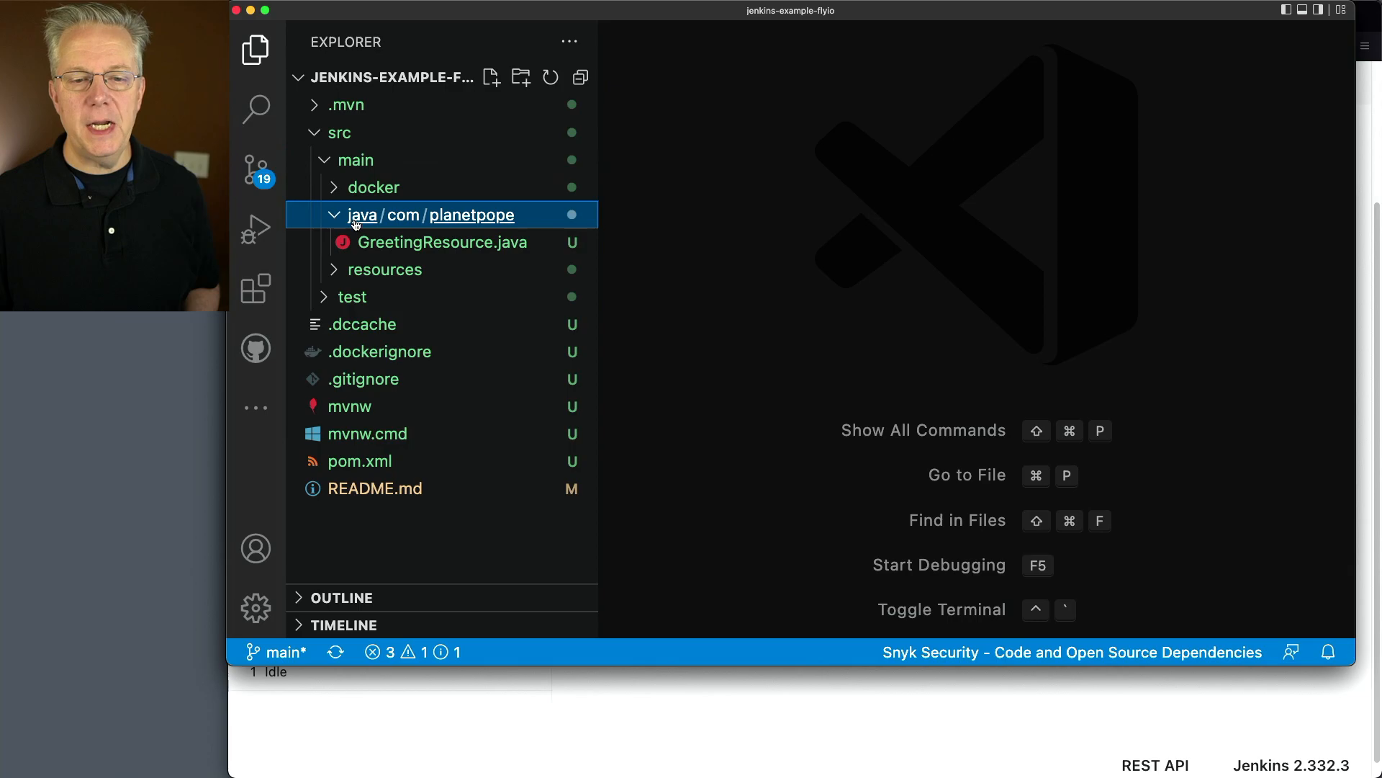
click(428, 245)
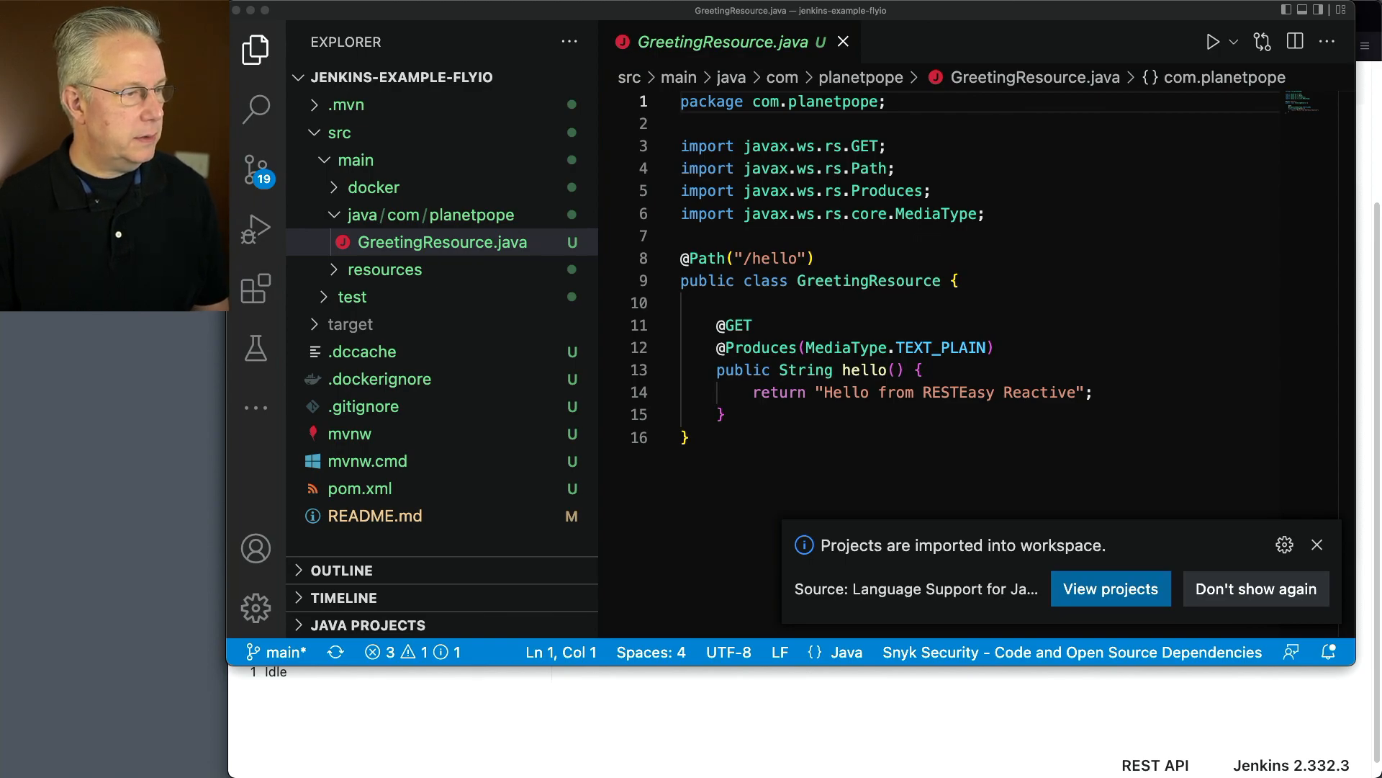
Replace all code in GreetingResource.java with the copied version whose hello() method outputs the version and sorted environment variables
click(779, 434)
key(super+a)
key(super+v)
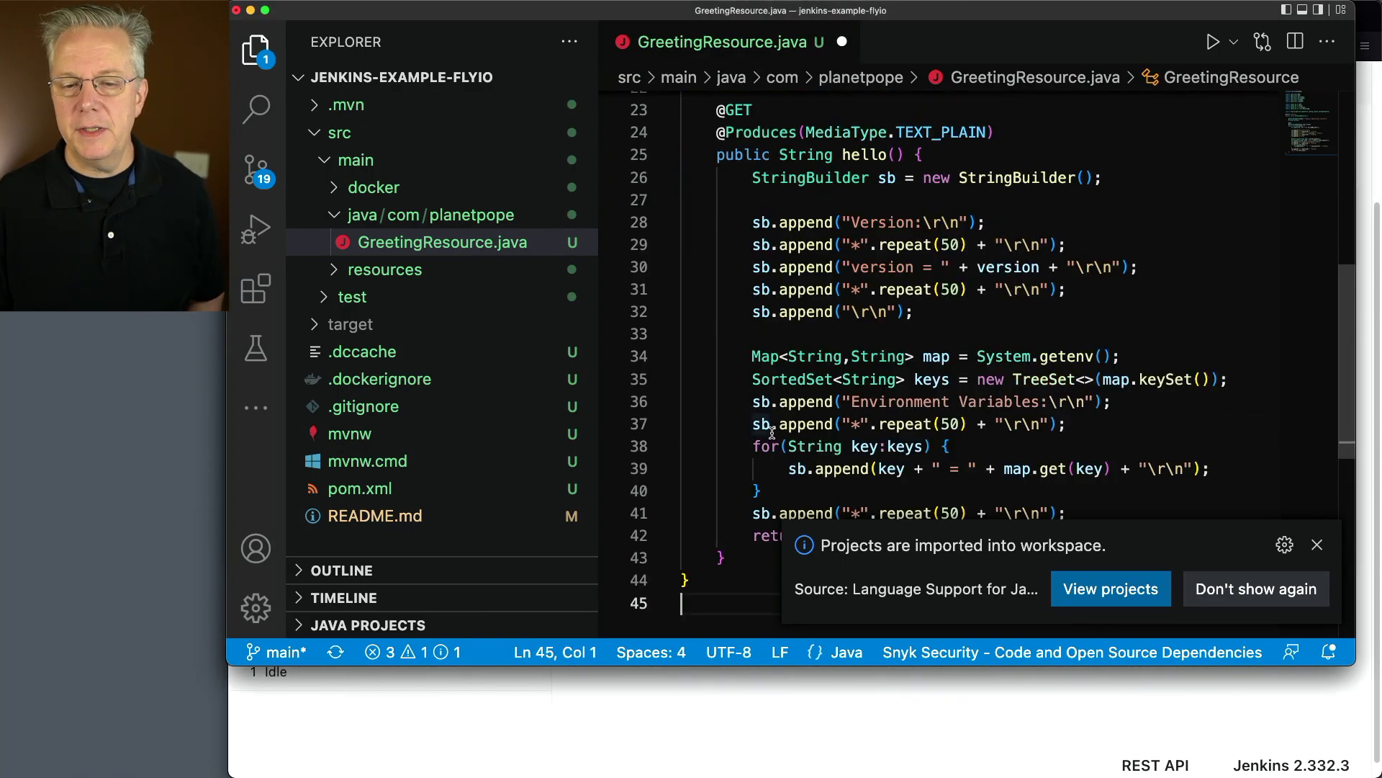
Remove the unused java.util.TreeMap import line from GreetingResource.java
scroll(773, 429, up, 5)
click(889, 378)
scroll(889, 378, up, 1)
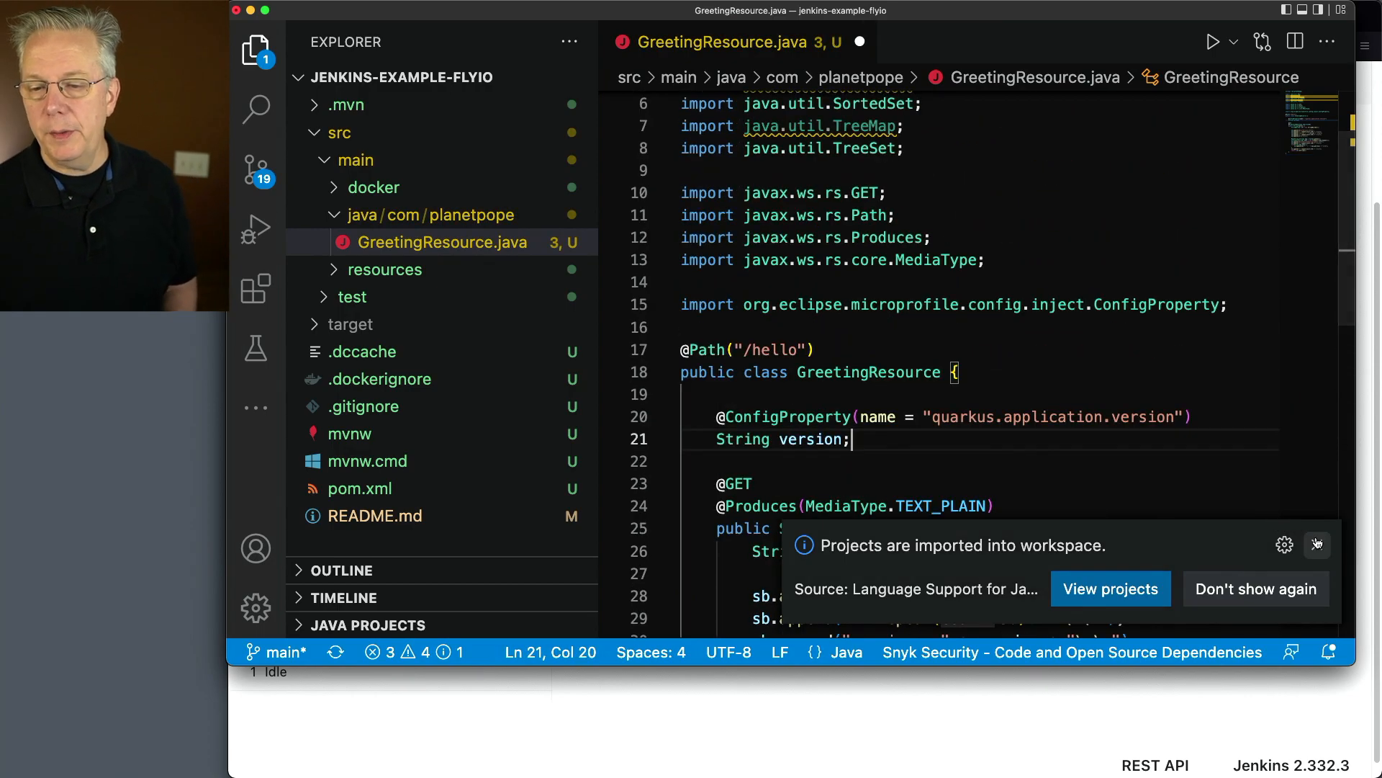
click(957, 136)
key(super+Left)
key(shift+Down)
key(BackSpace)
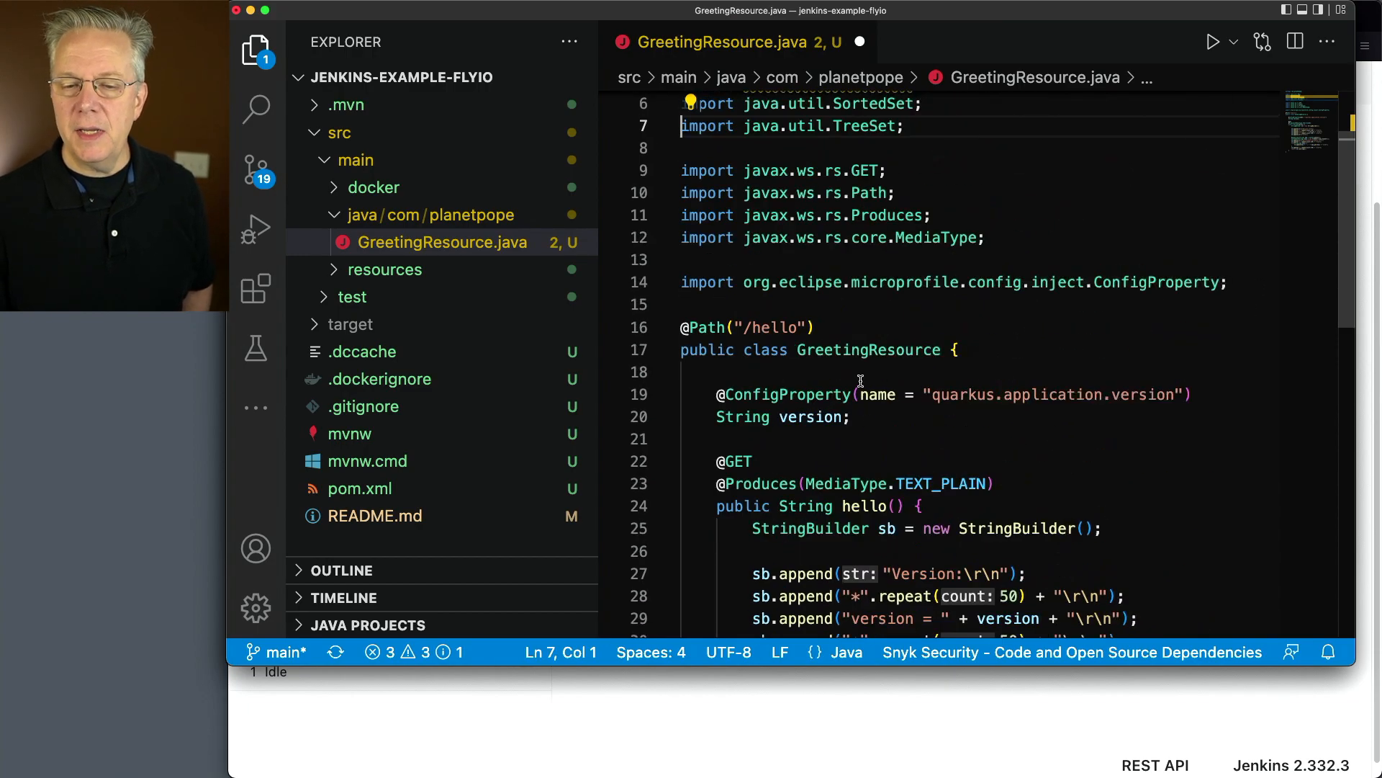
Review the version property and the hello() method code in GreetingResource.java
mouse_move(860, 398)
scroll(940, 415, down, 4)
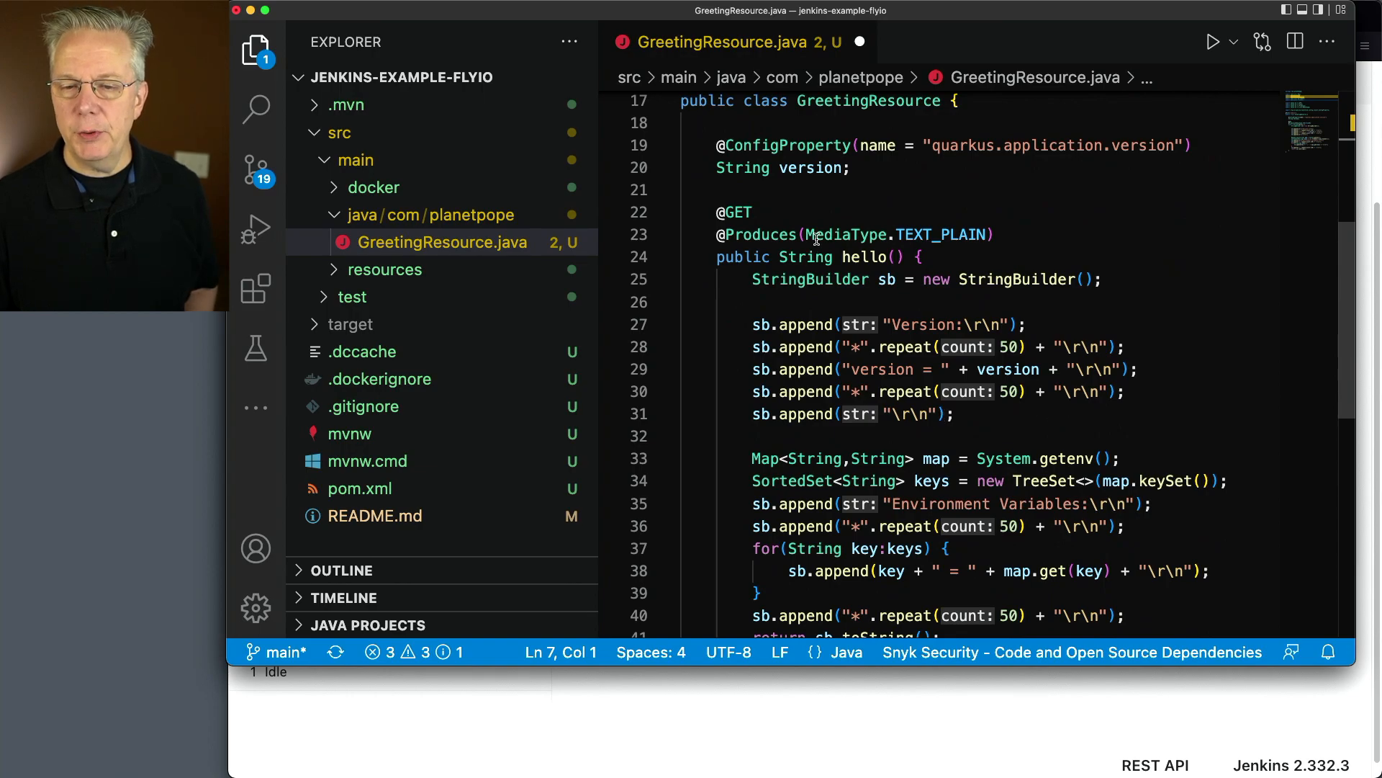
mouse_move(817, 239)
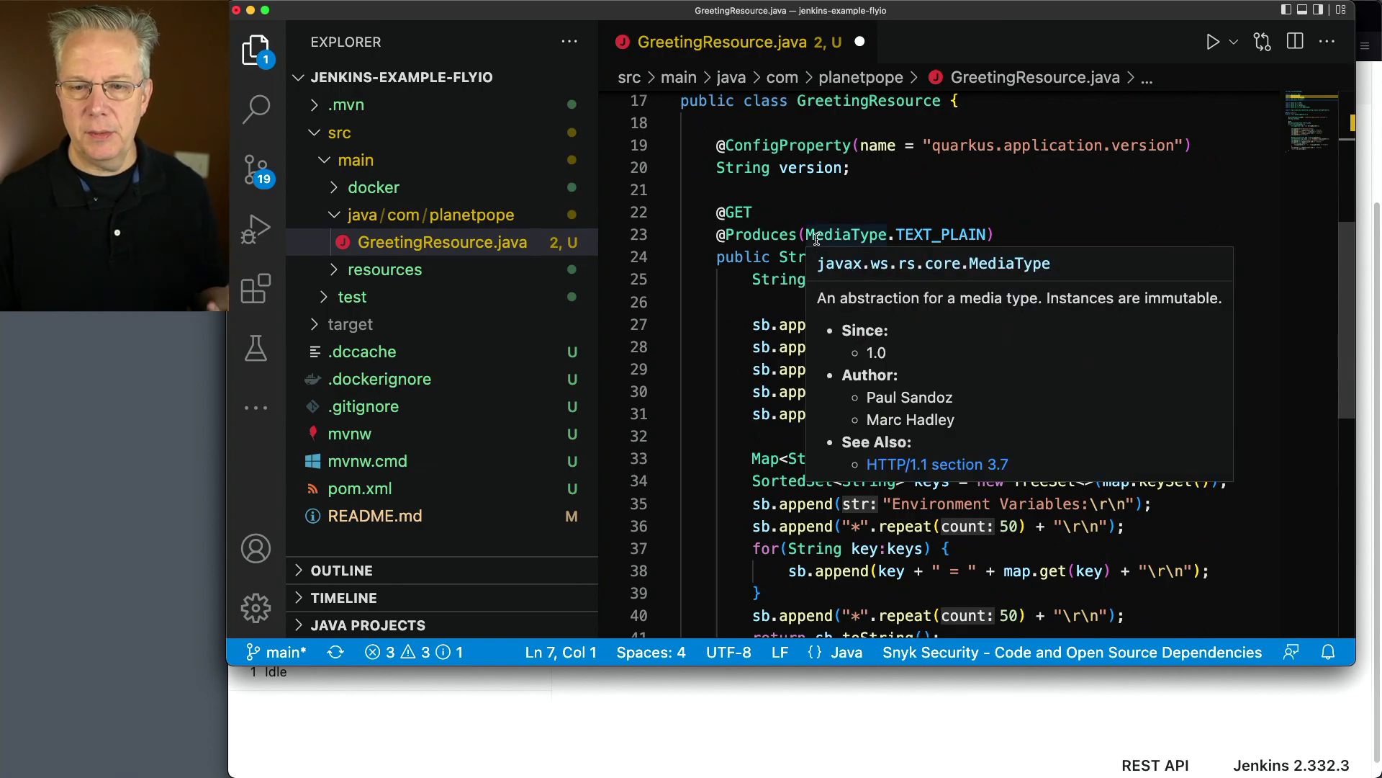
scroll(965, 156, down, 3)
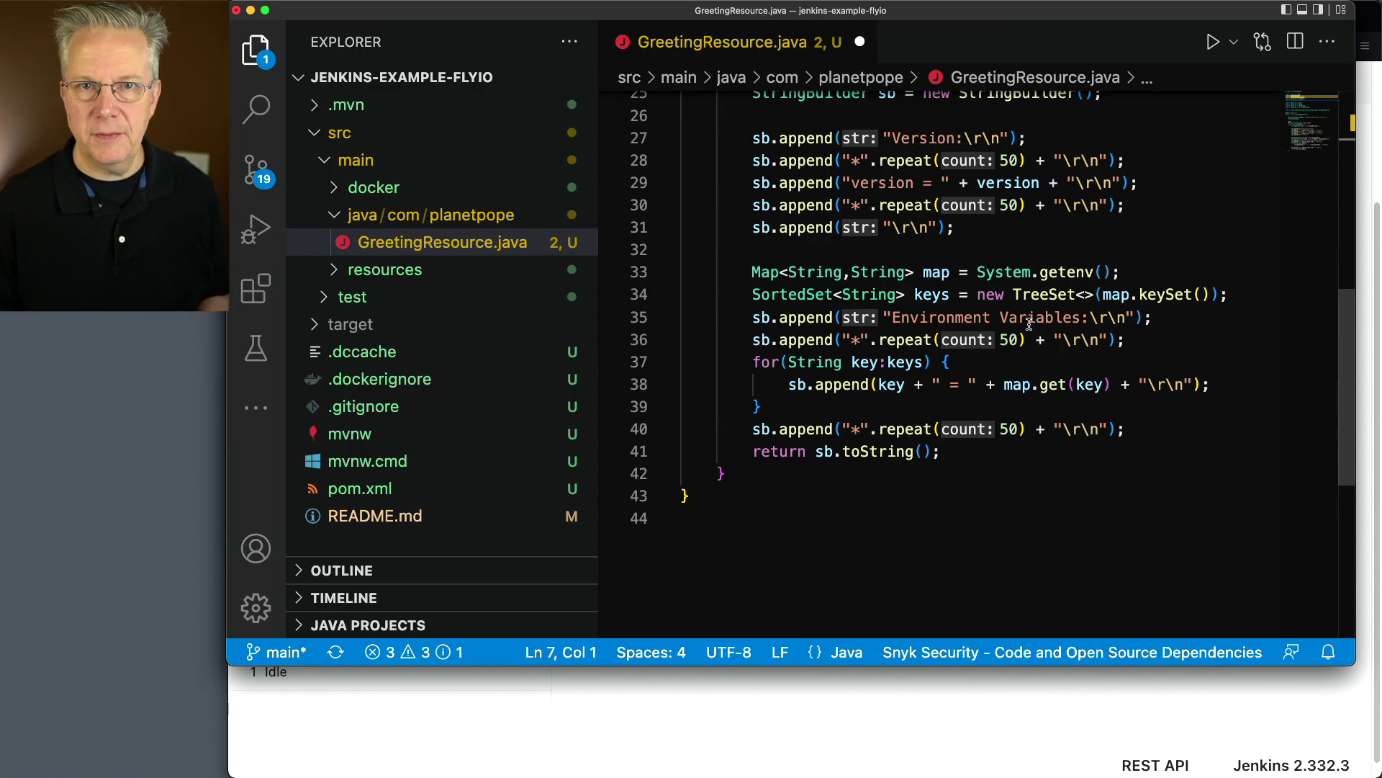
Switch to the browser and review the Fly.io Speedrun deployment steps and the apps on the Fly.io dashboard
click(685, 699)
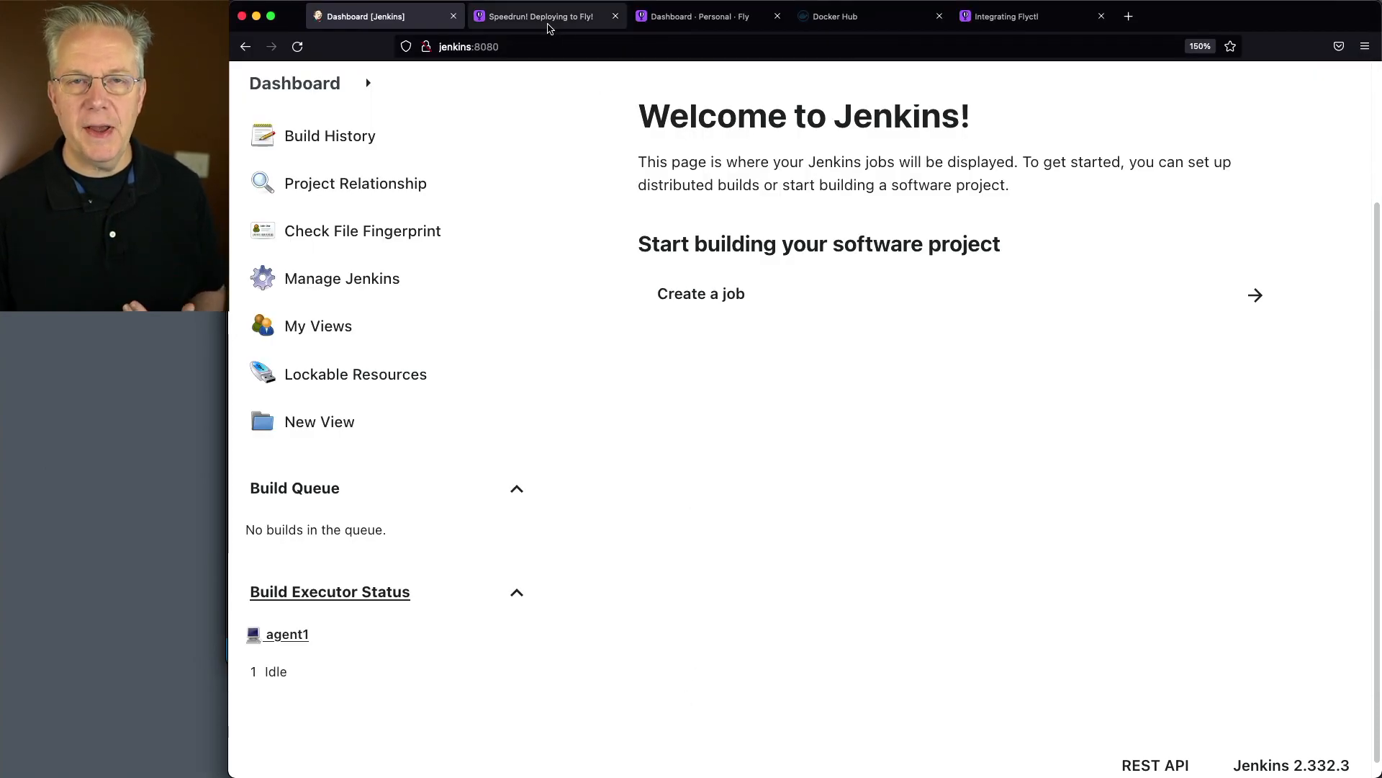
click(548, 28)
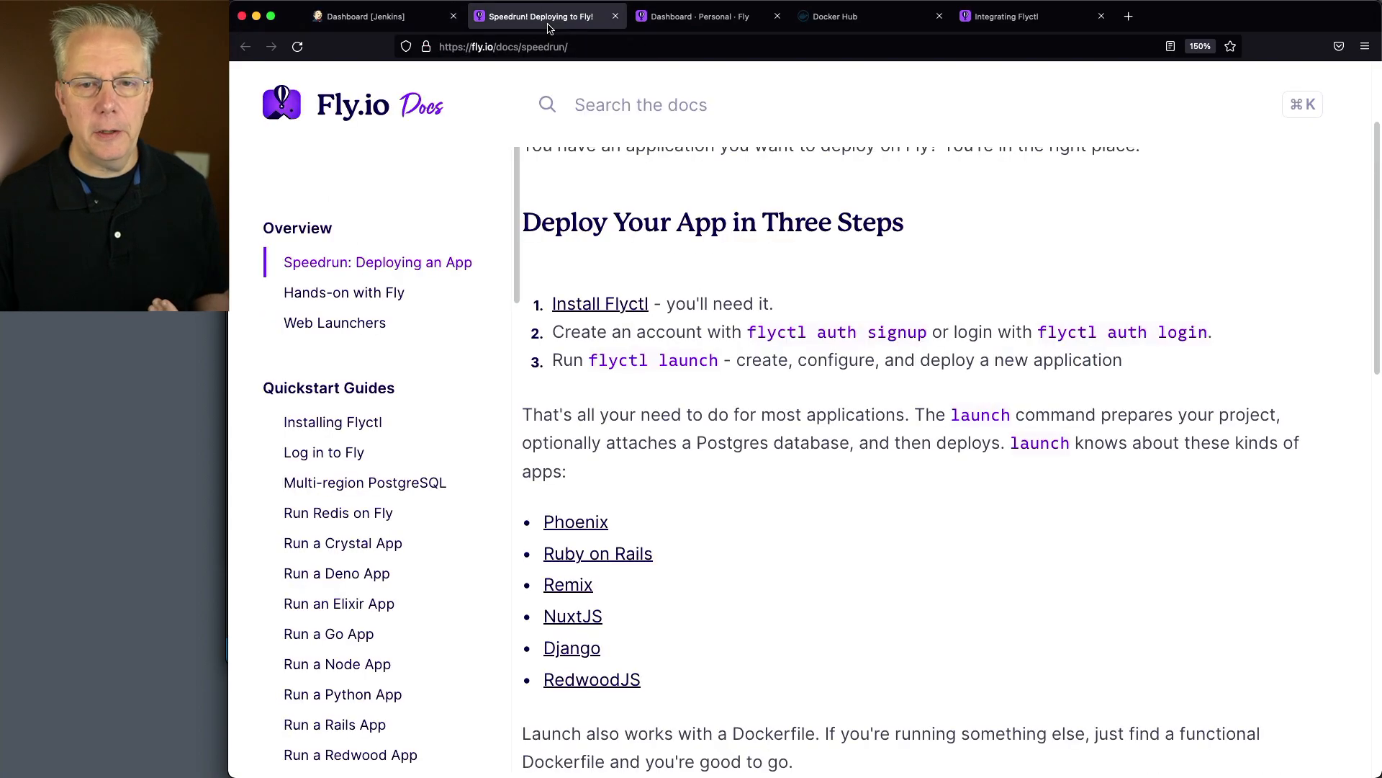
scroll(875, 551, down, 1)
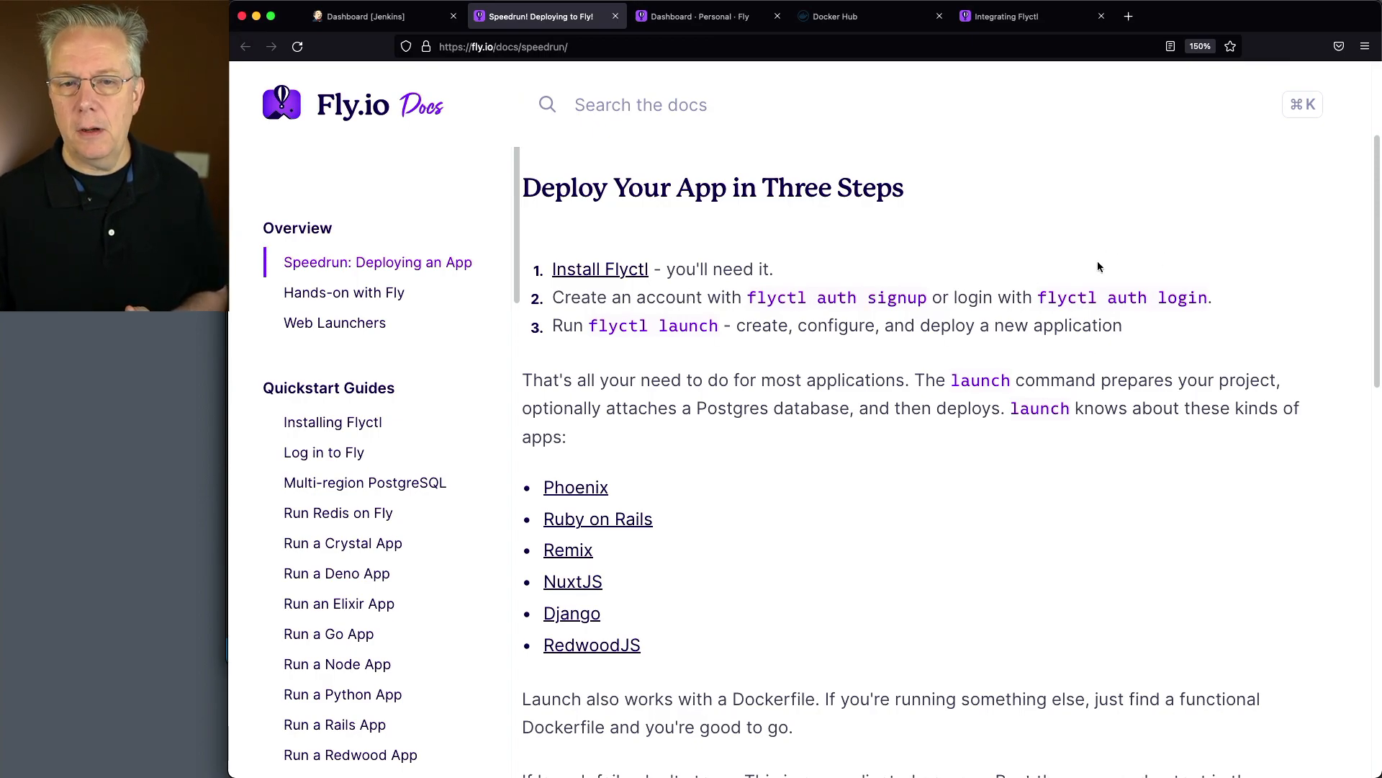
click(700, 15)
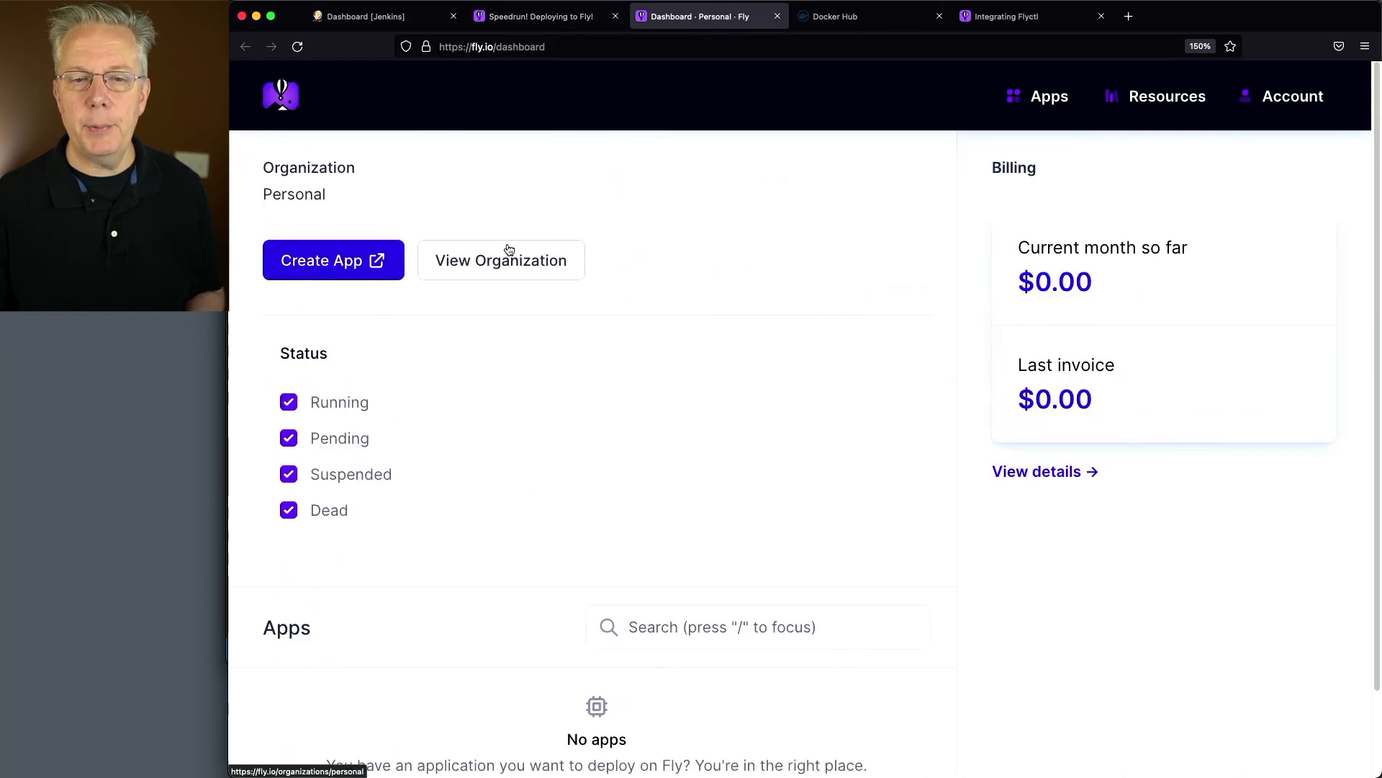
click(1048, 108)
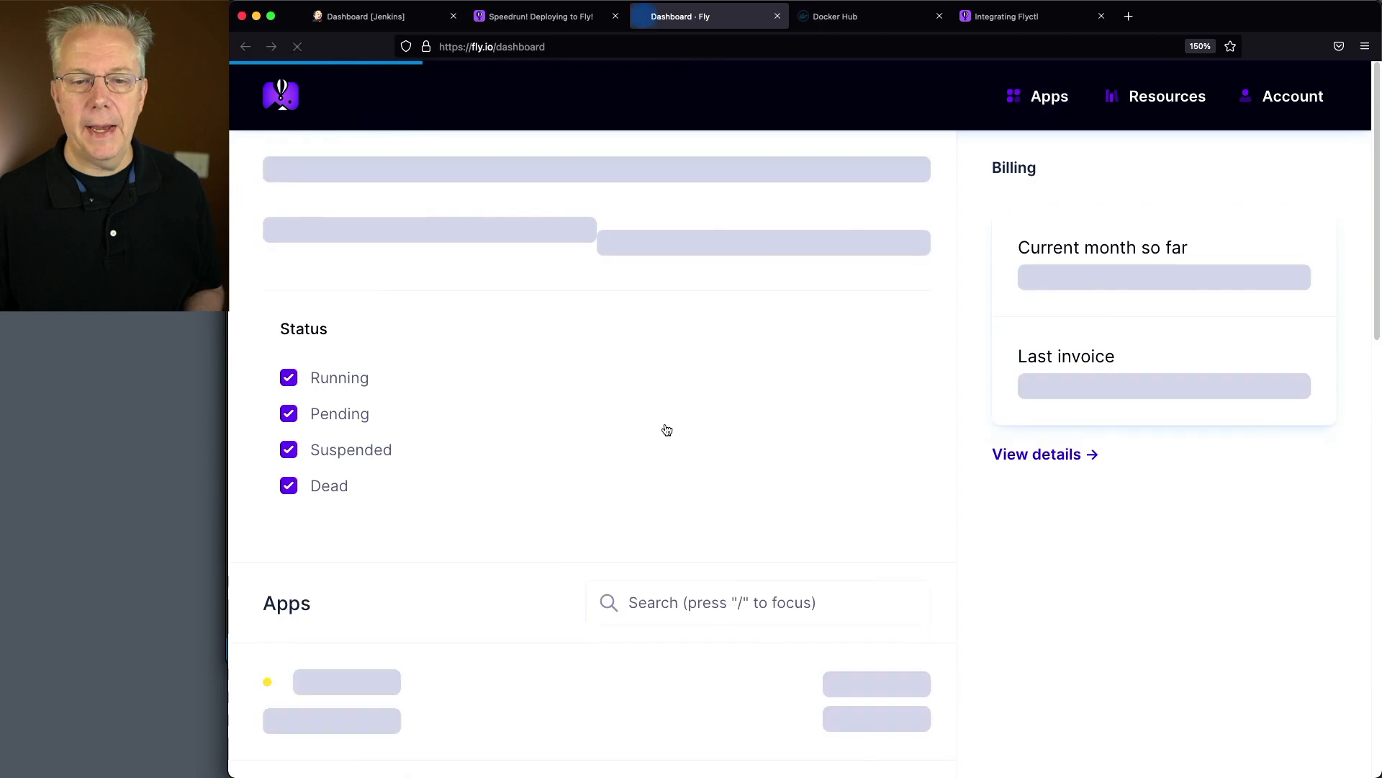
scroll(648, 429, down, 2)
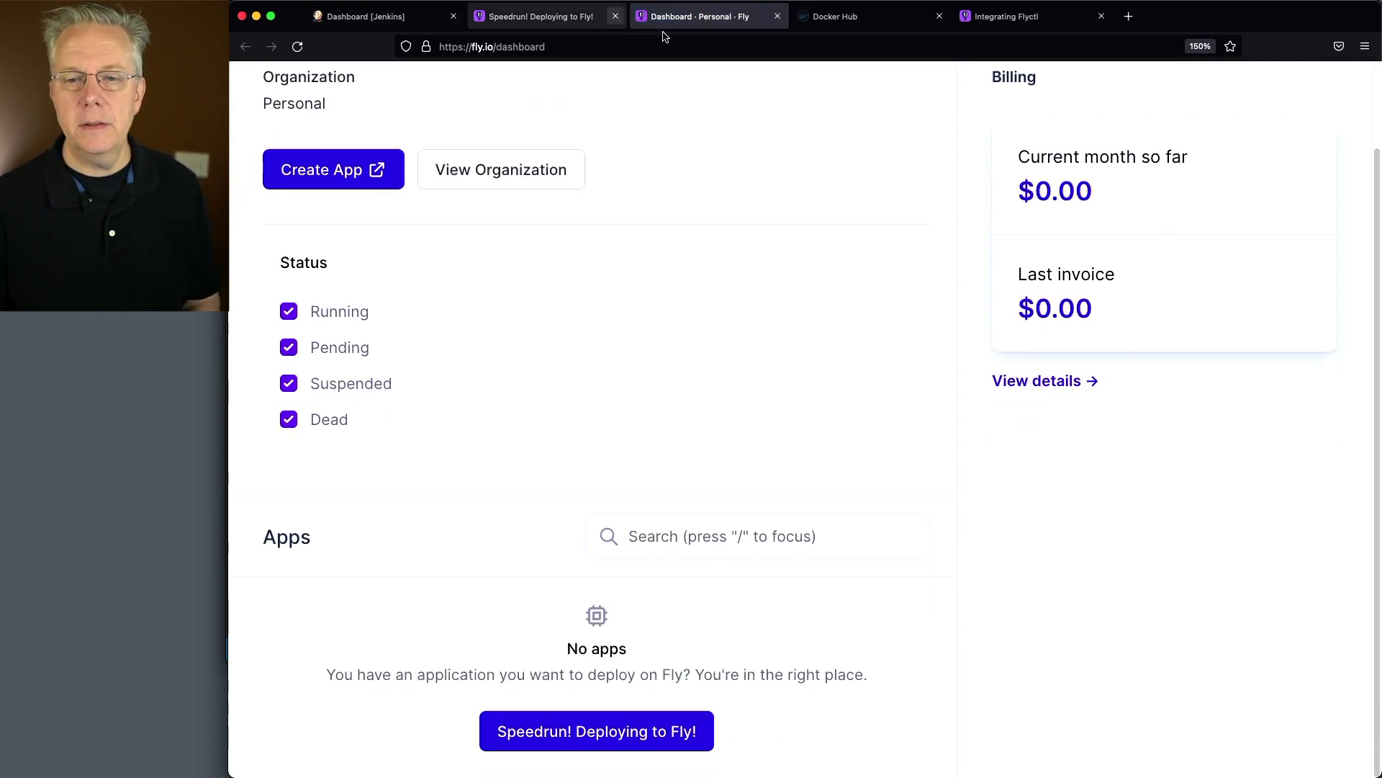
click(569, 17)
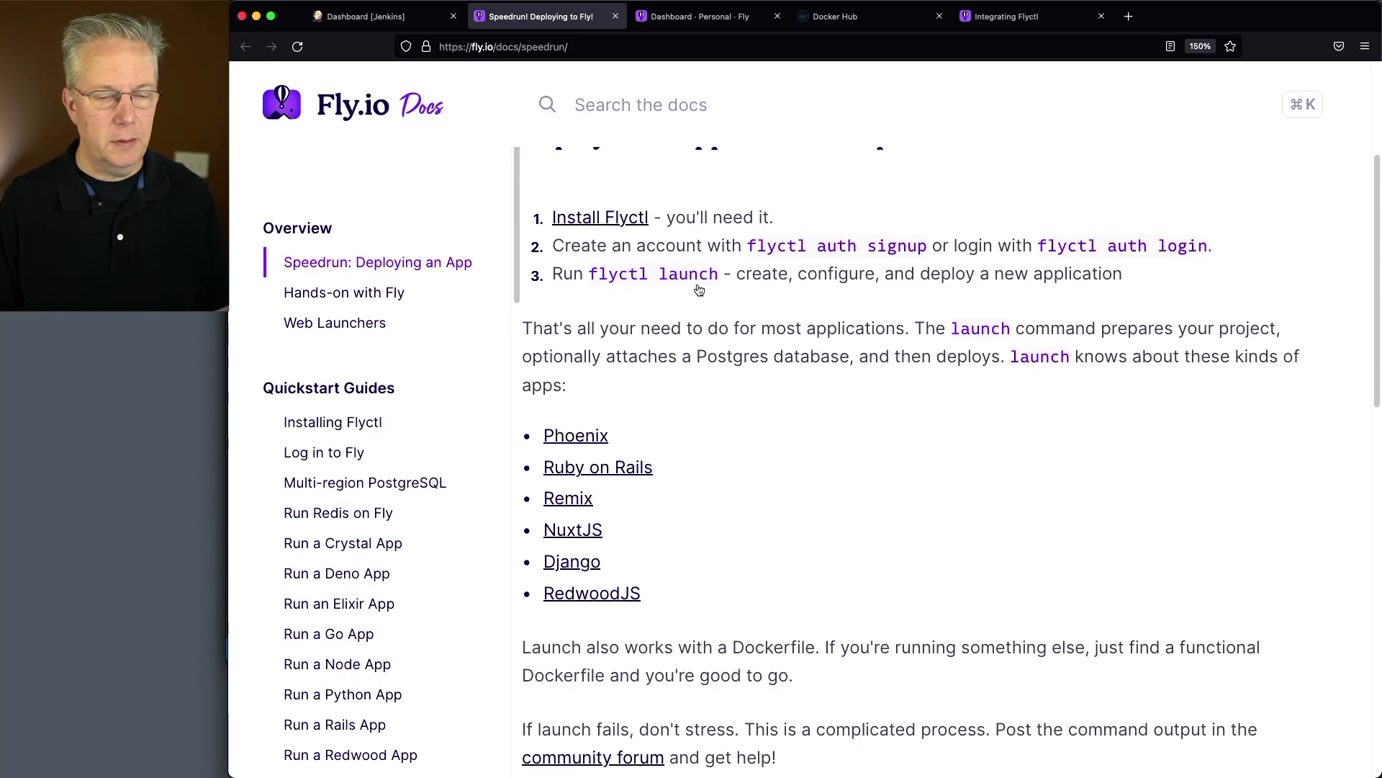
Switch to the terminal and run flyctl launch with app name my-native-app and region iad (Ashburn, Virginia (US))
key(super+Tab)
text(fl)
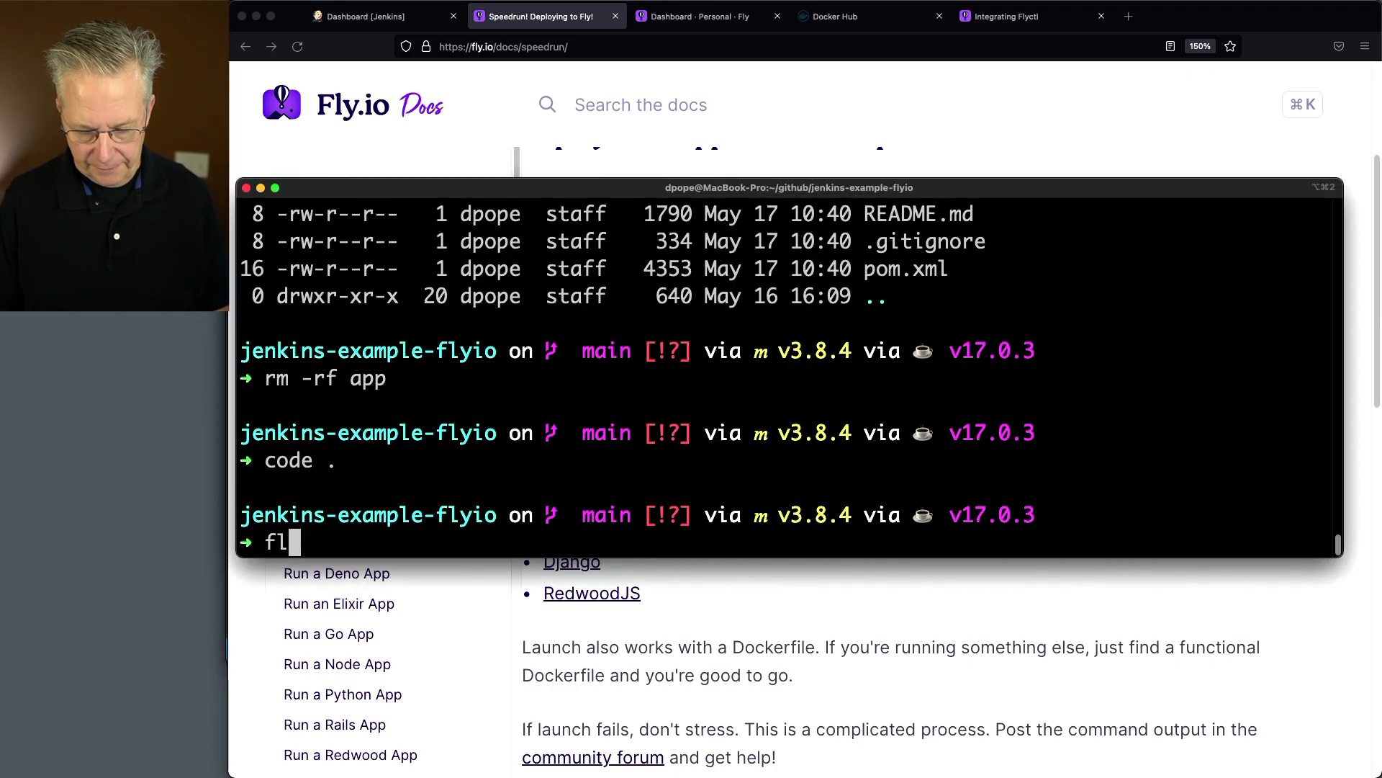
text(yctl launch)
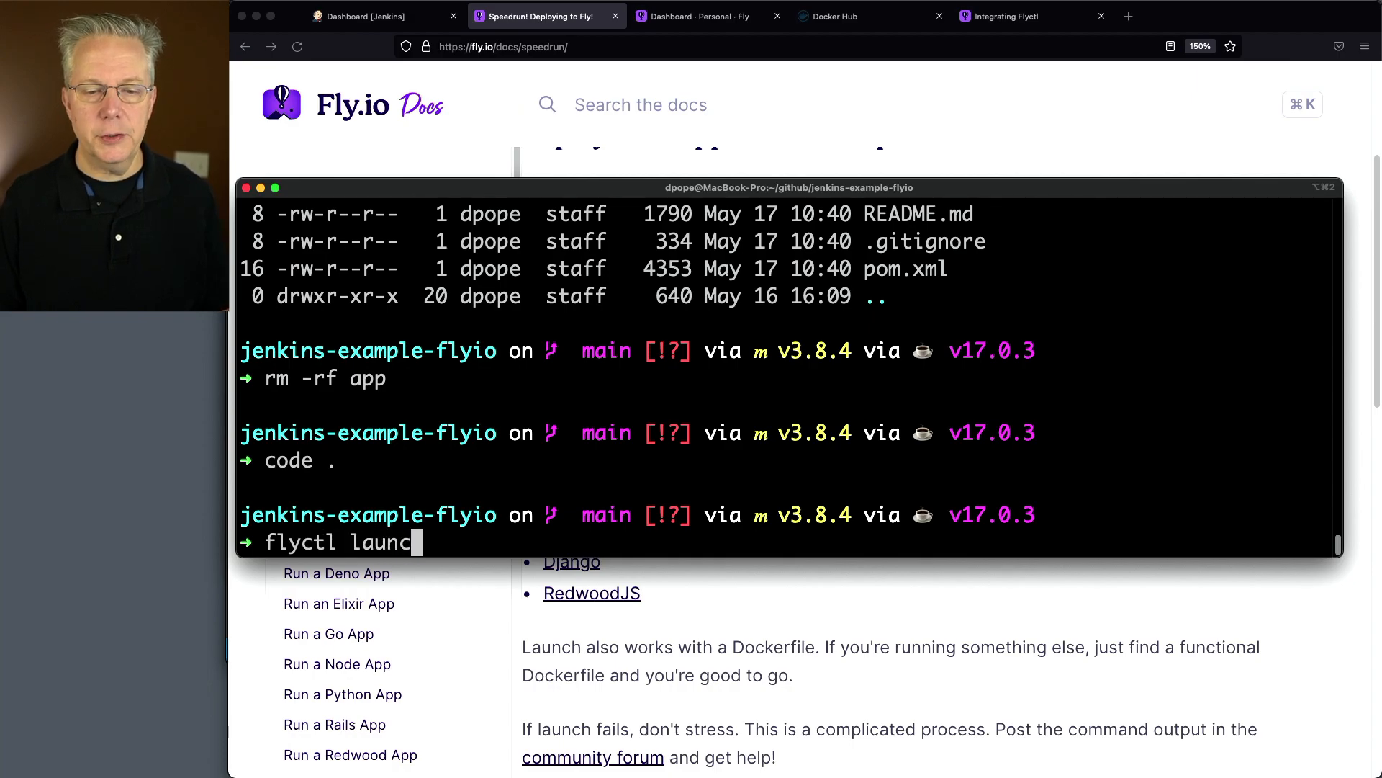
key(Return)
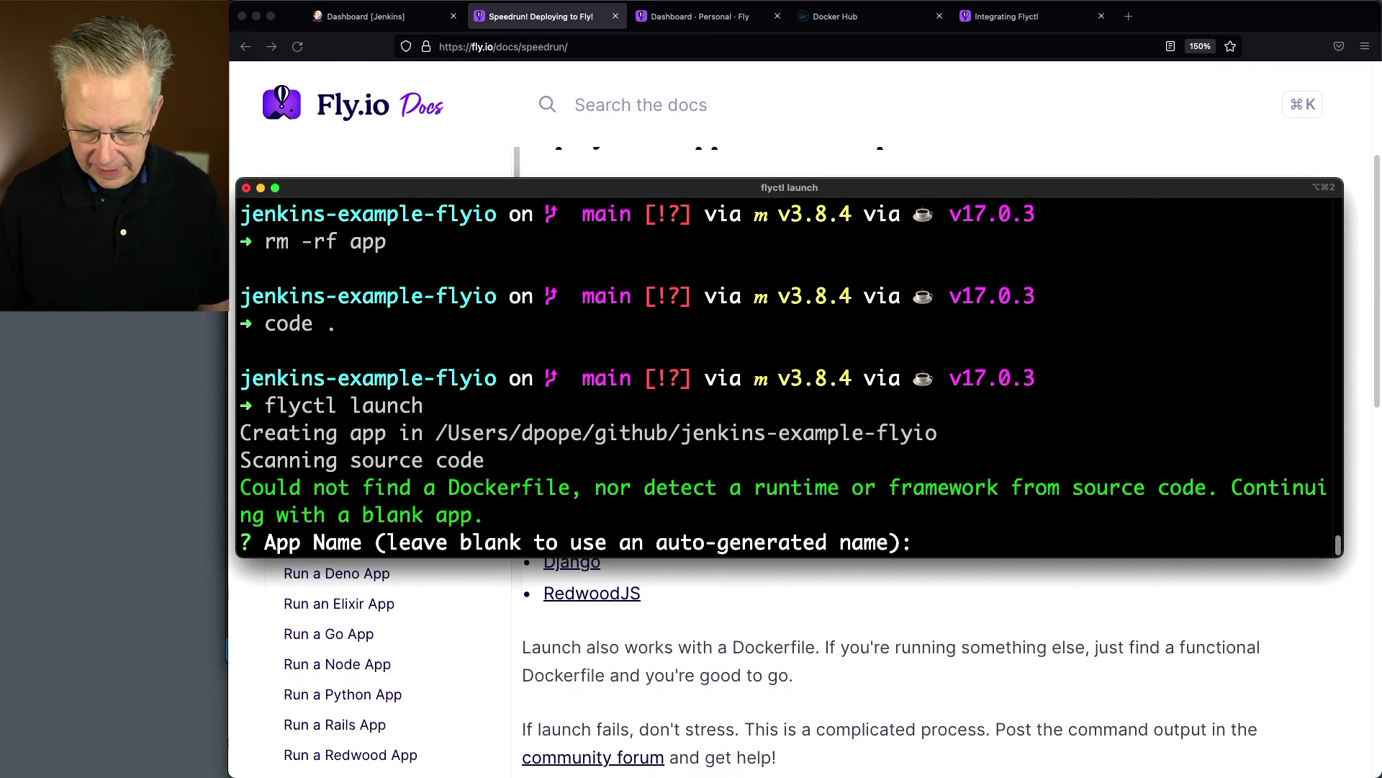
text(ative-app)
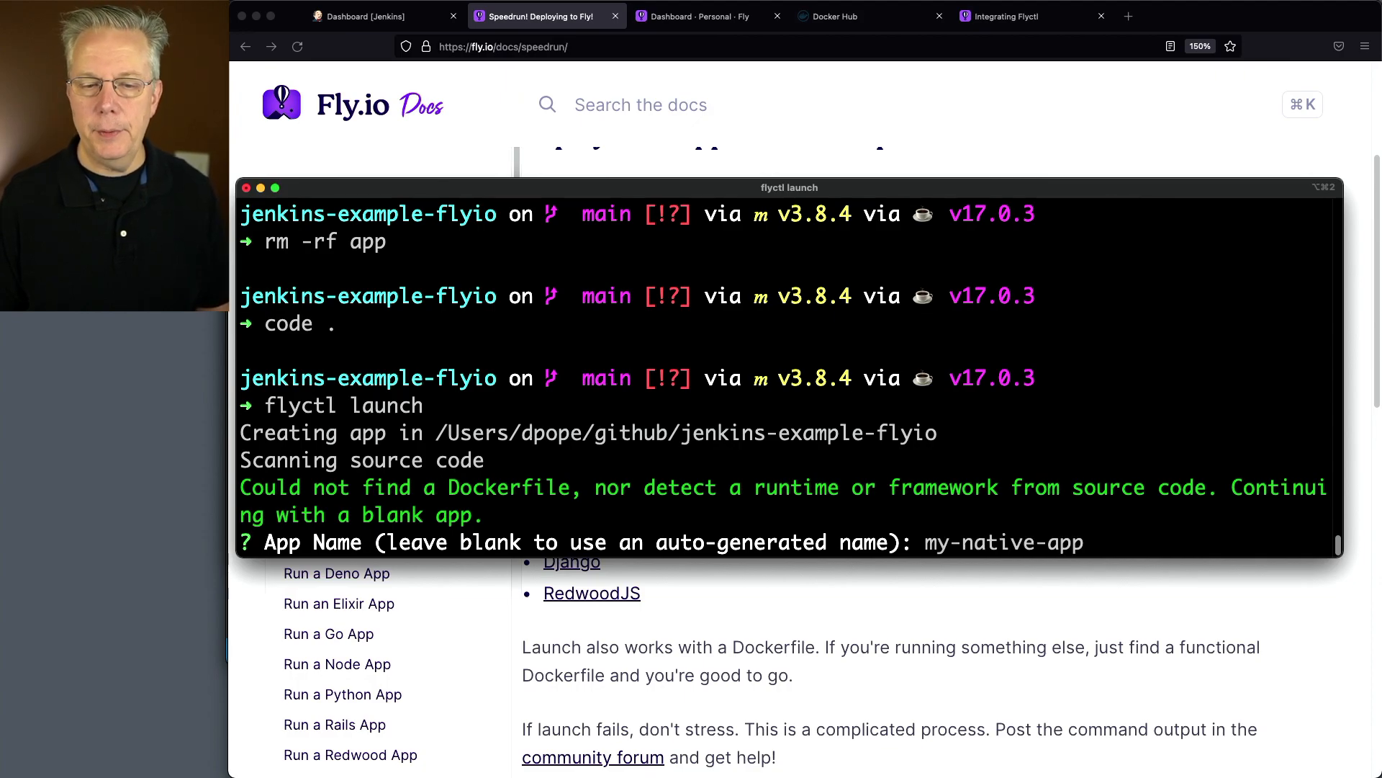
key(Return)
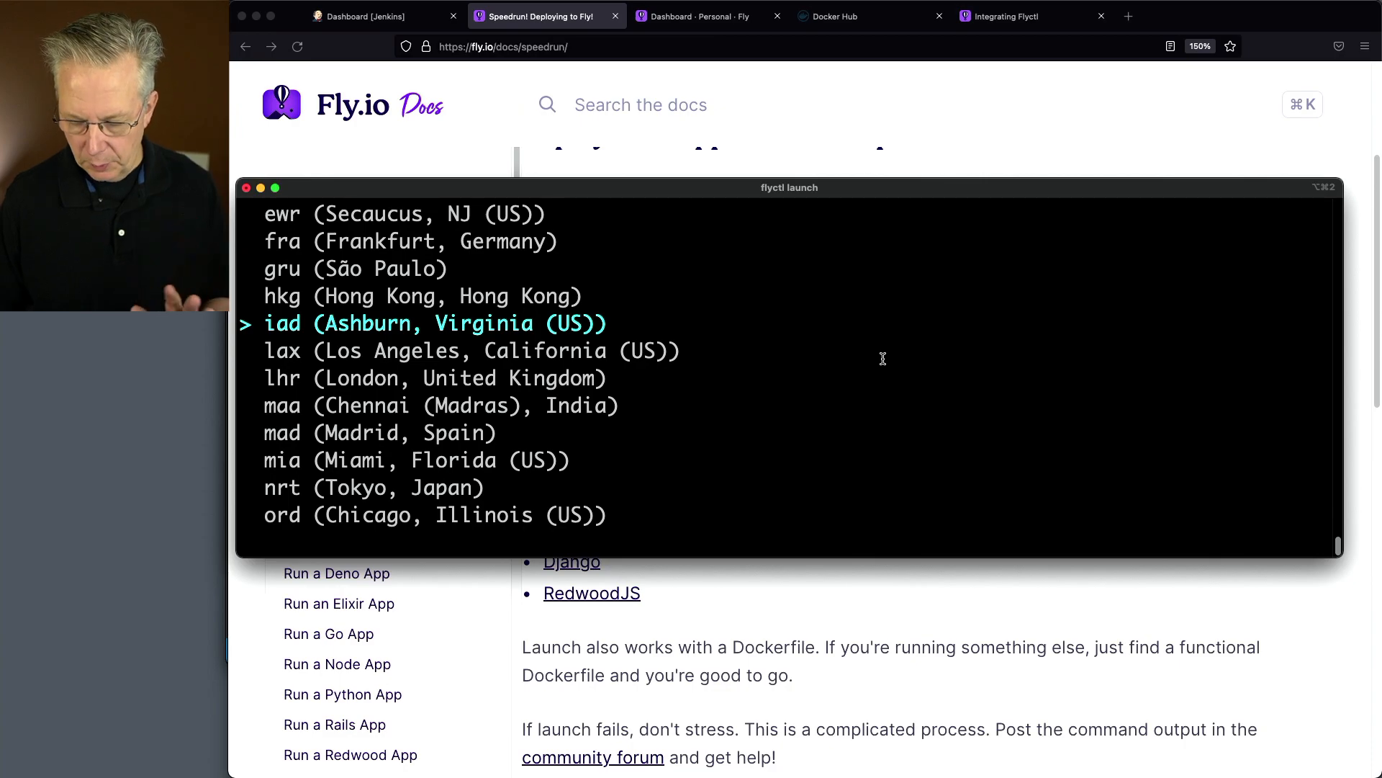
key(Return)
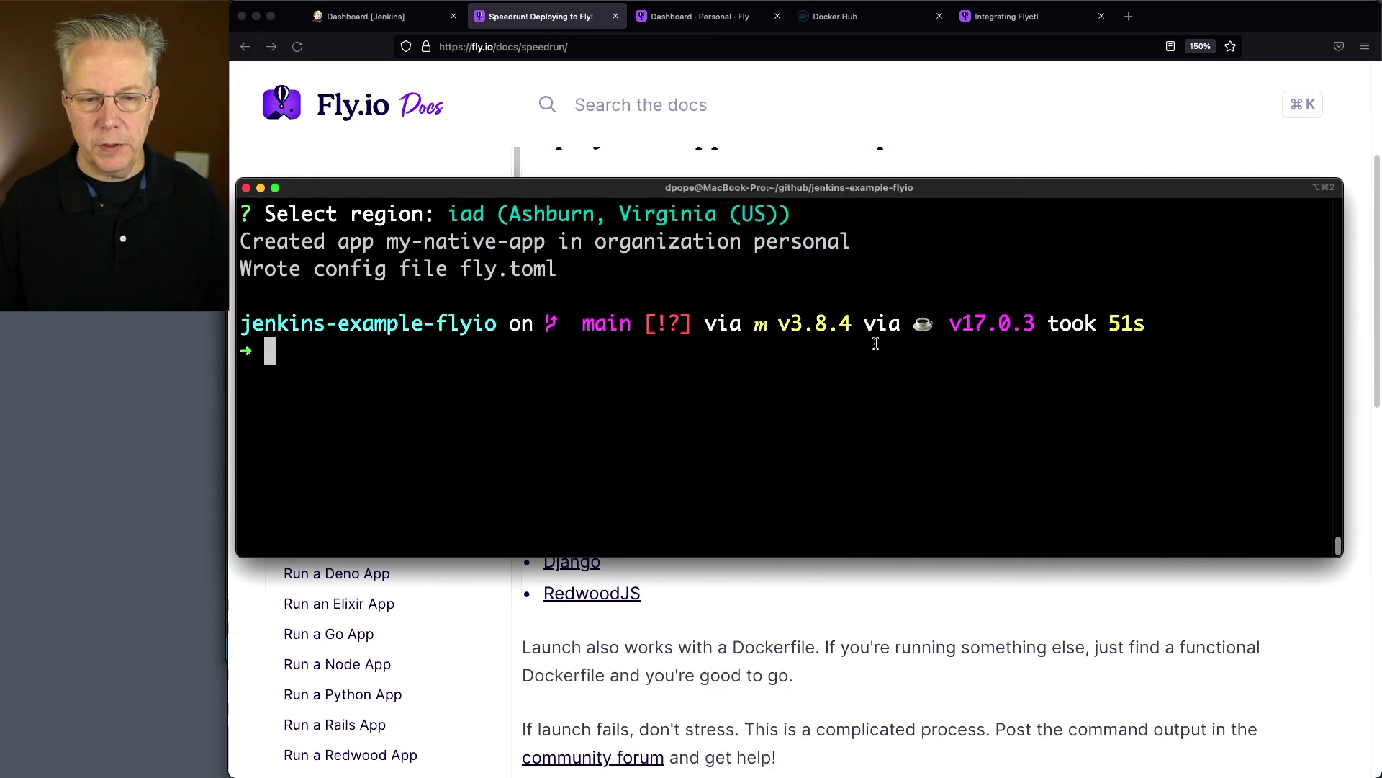
Switch to Visual Studio Code and examine the services, ports and check settings in the generated fly.toml
key(super+Tab)
scroll(514, 353, down, 1)
click(369, 405)
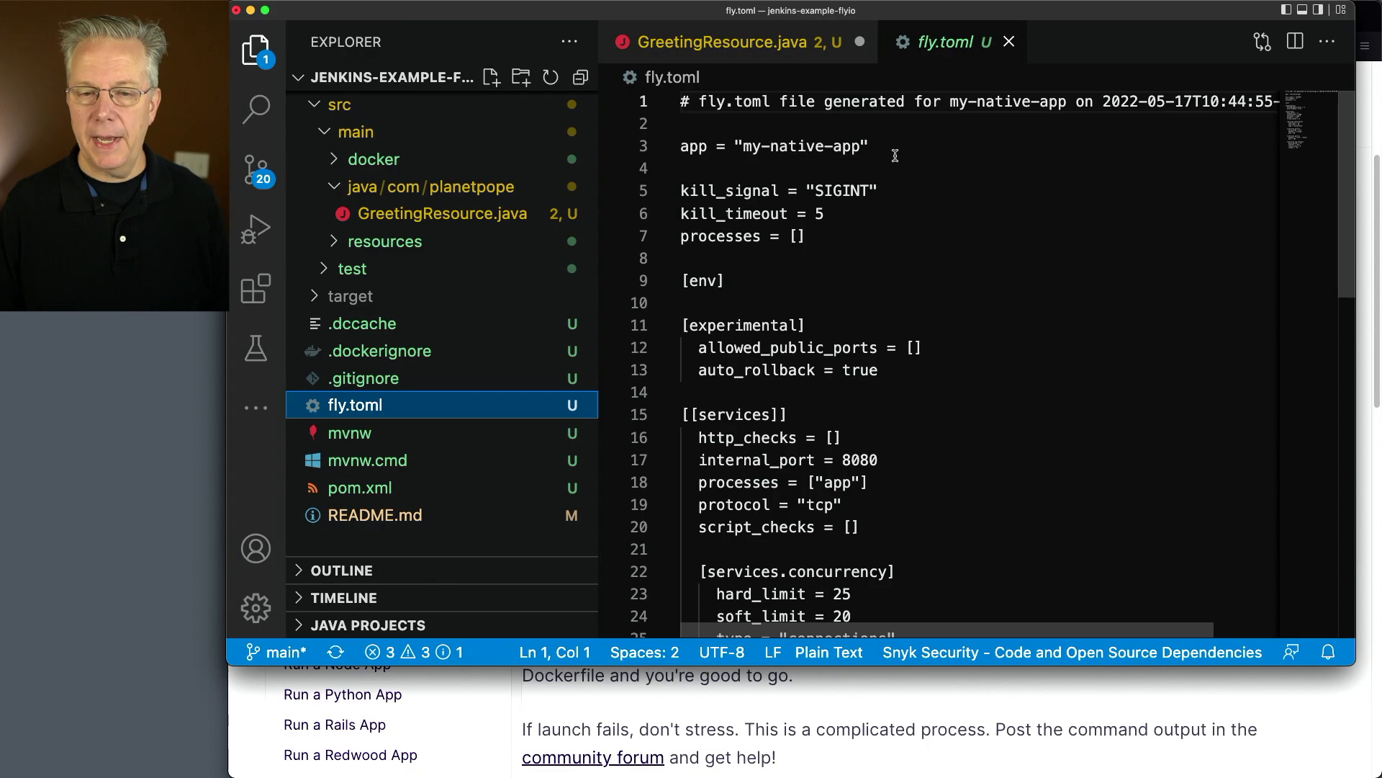
scroll(860, 394, down, 4)
scroll(790, 271, up, 3)
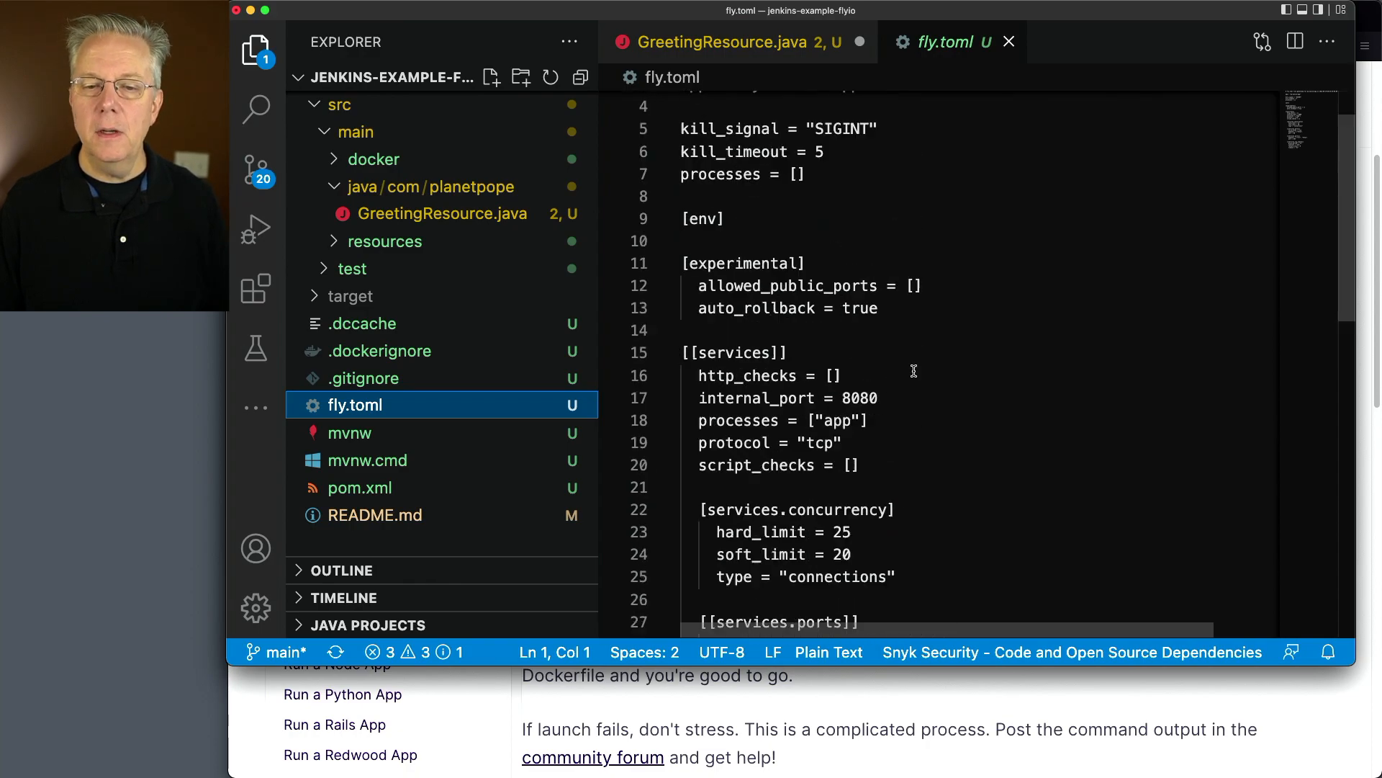
scroll(807, 403, down, 3)
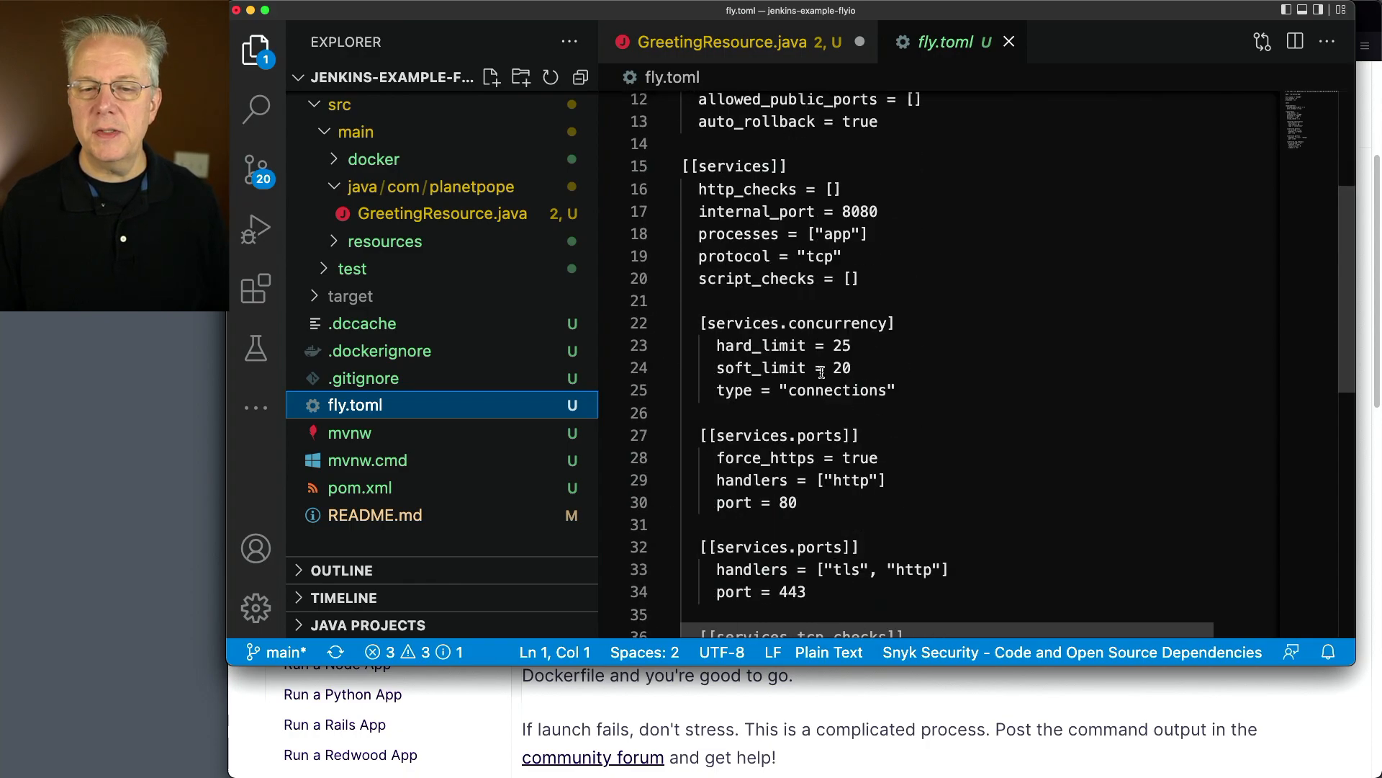
scroll(890, 388, down, 6)
scroll(838, 409, up, 4)
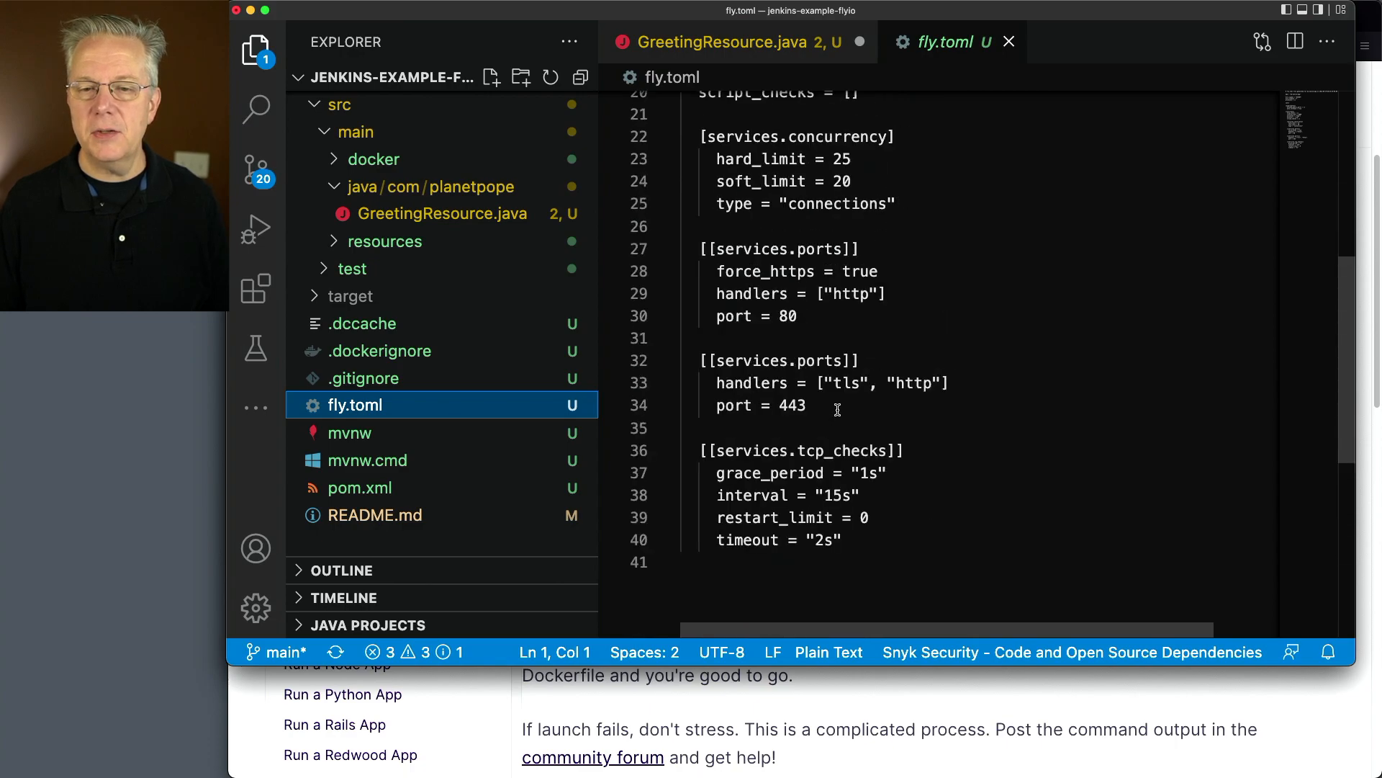
scroll(837, 410, up, 3)
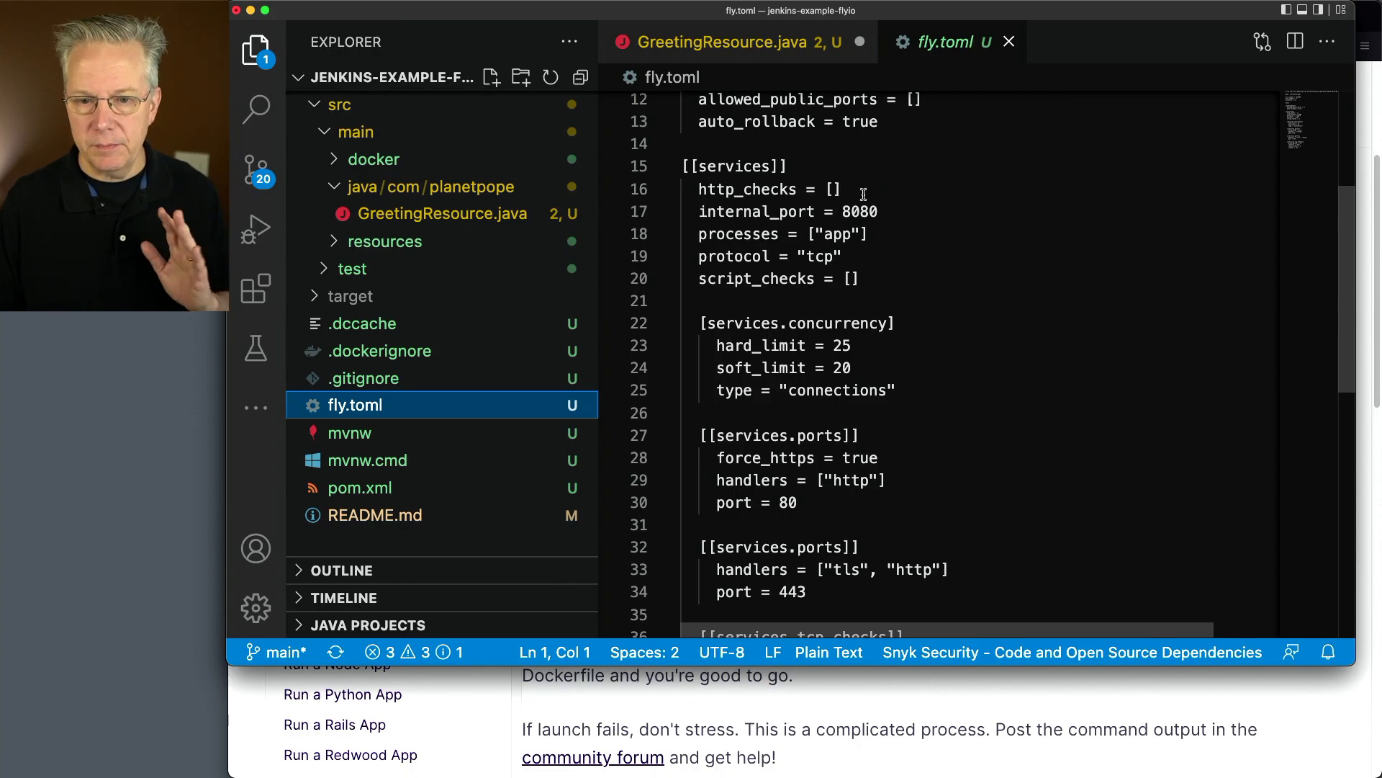
click(1001, 297)
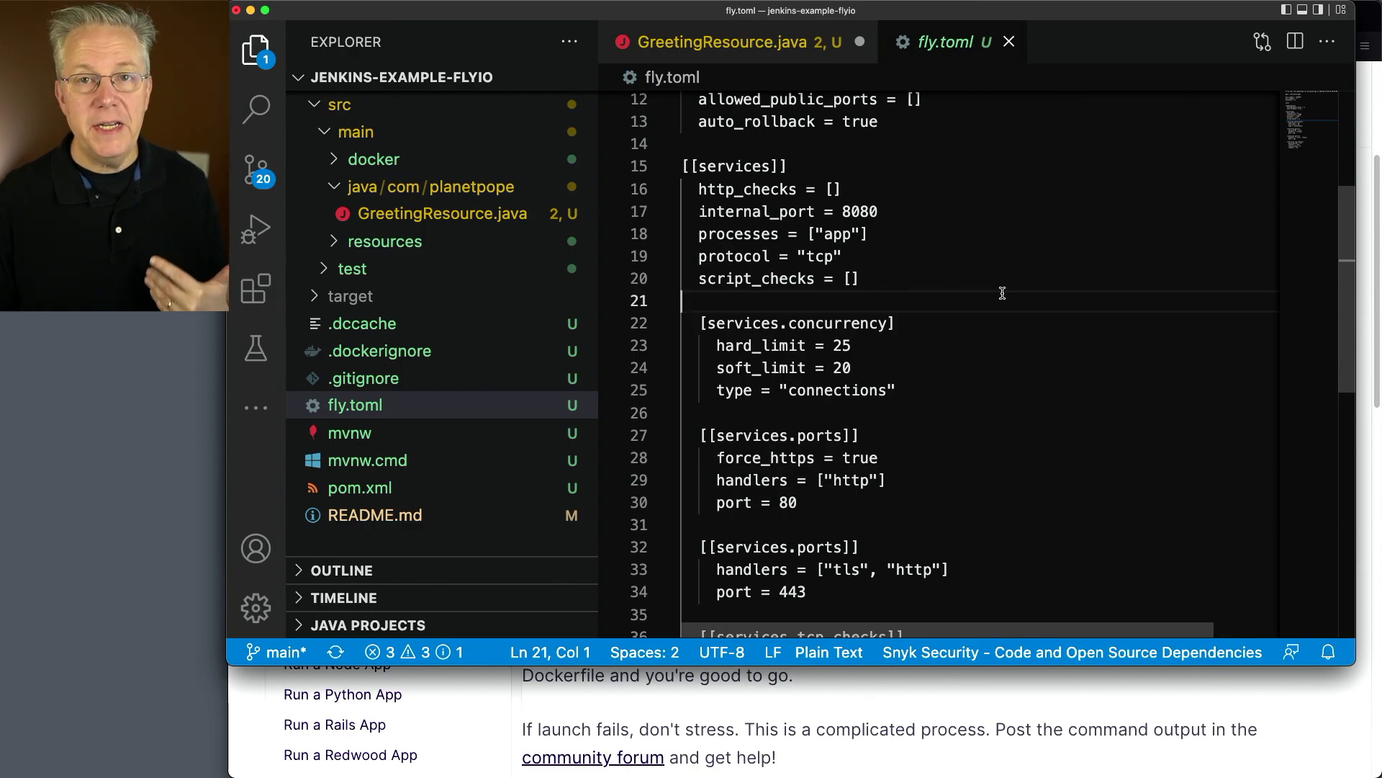
Return to the Fly.io dashboard in the browser and open the access tokens page of the account settings
click(1145, 691)
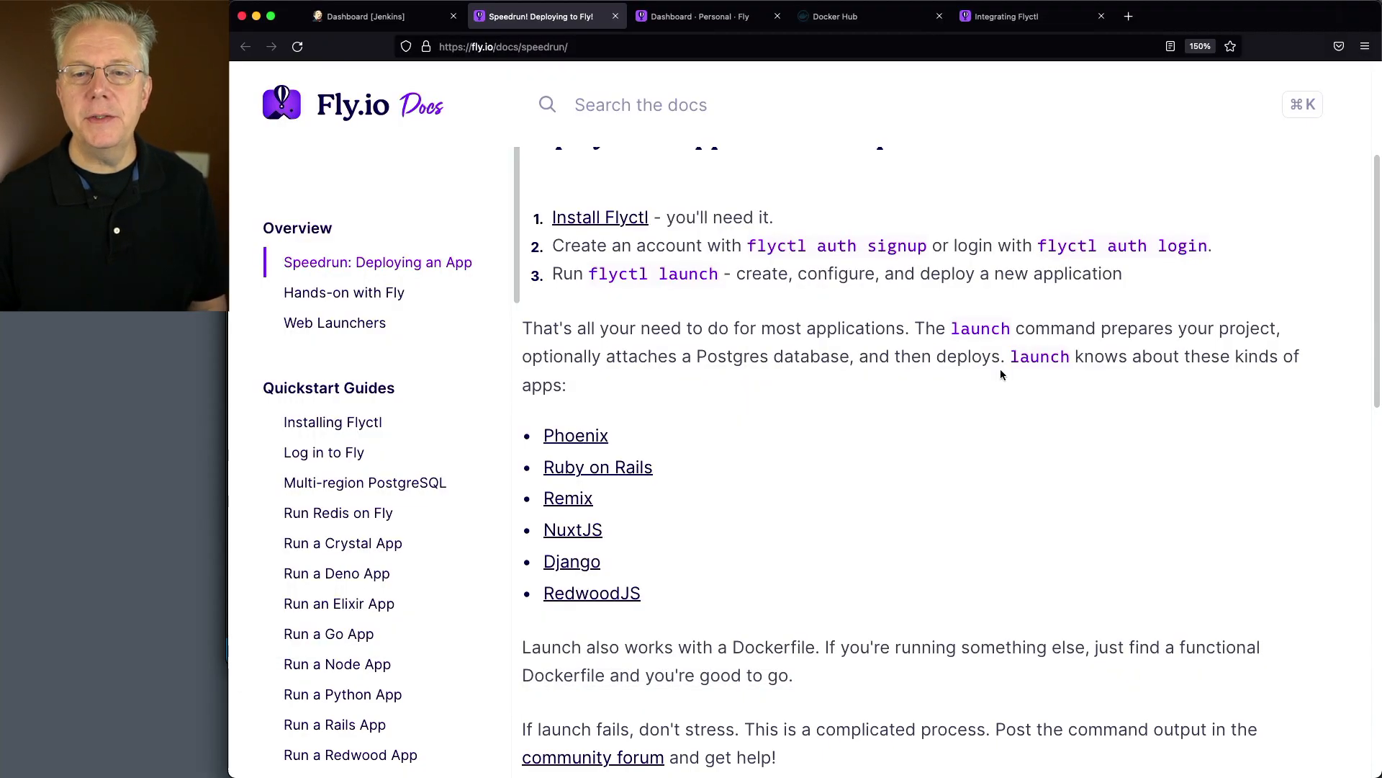
click(688, 21)
scroll(780, 225, up, 2)
click(1293, 100)
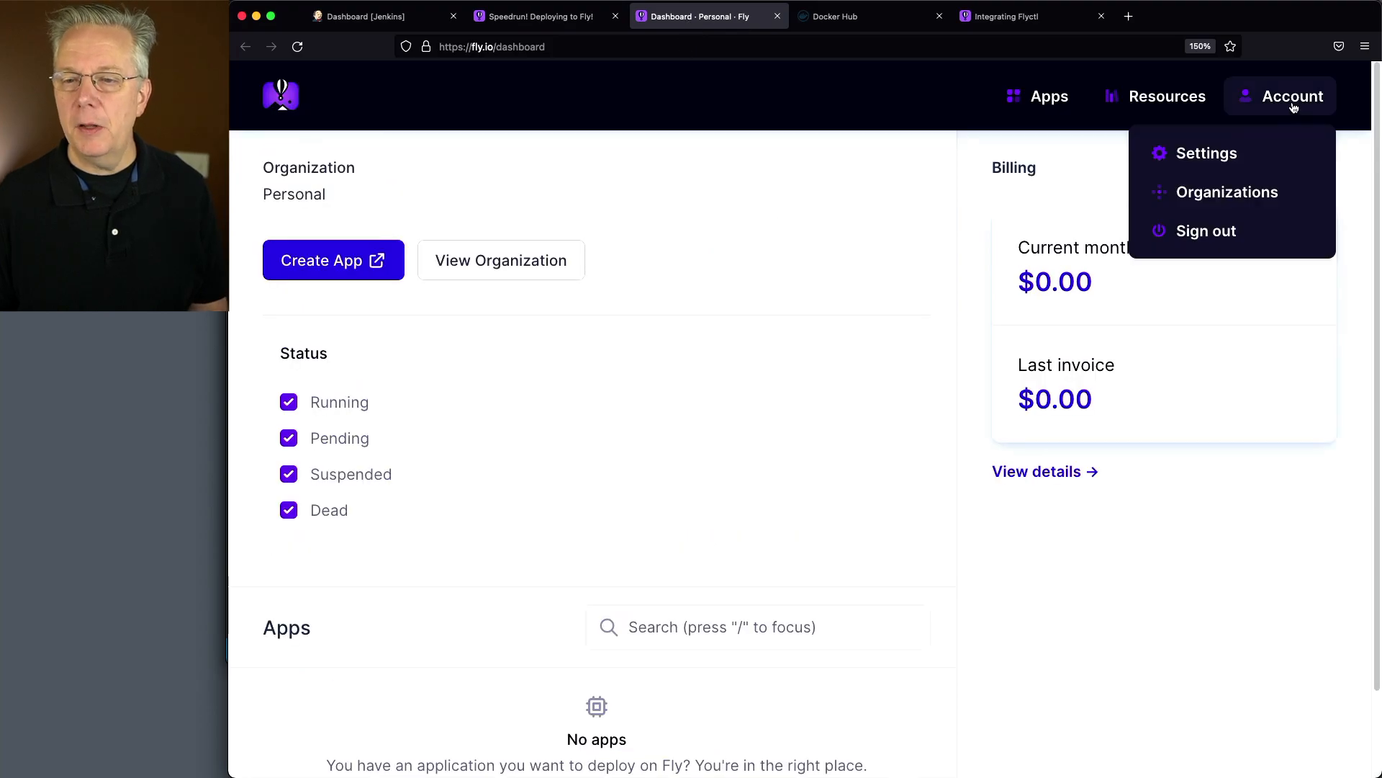
click(1202, 153)
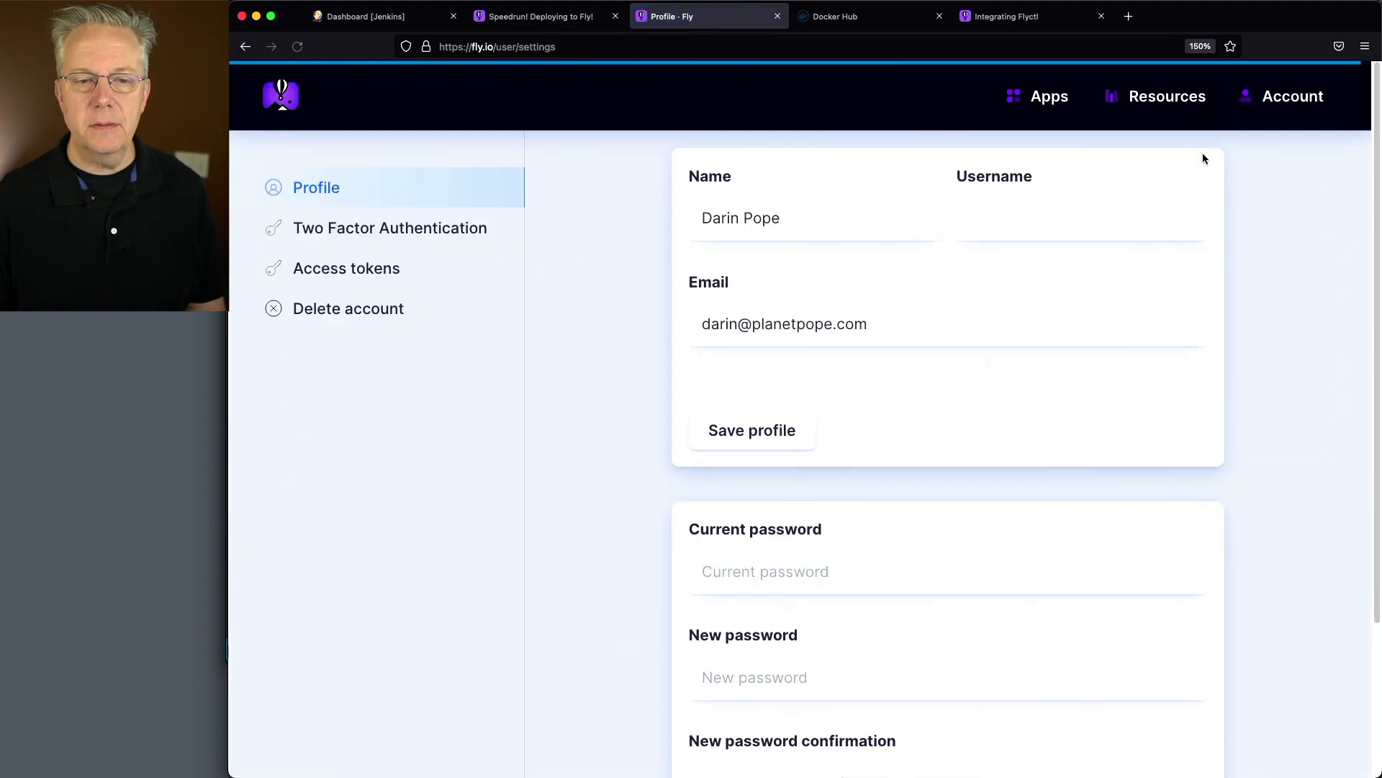
click(356, 275)
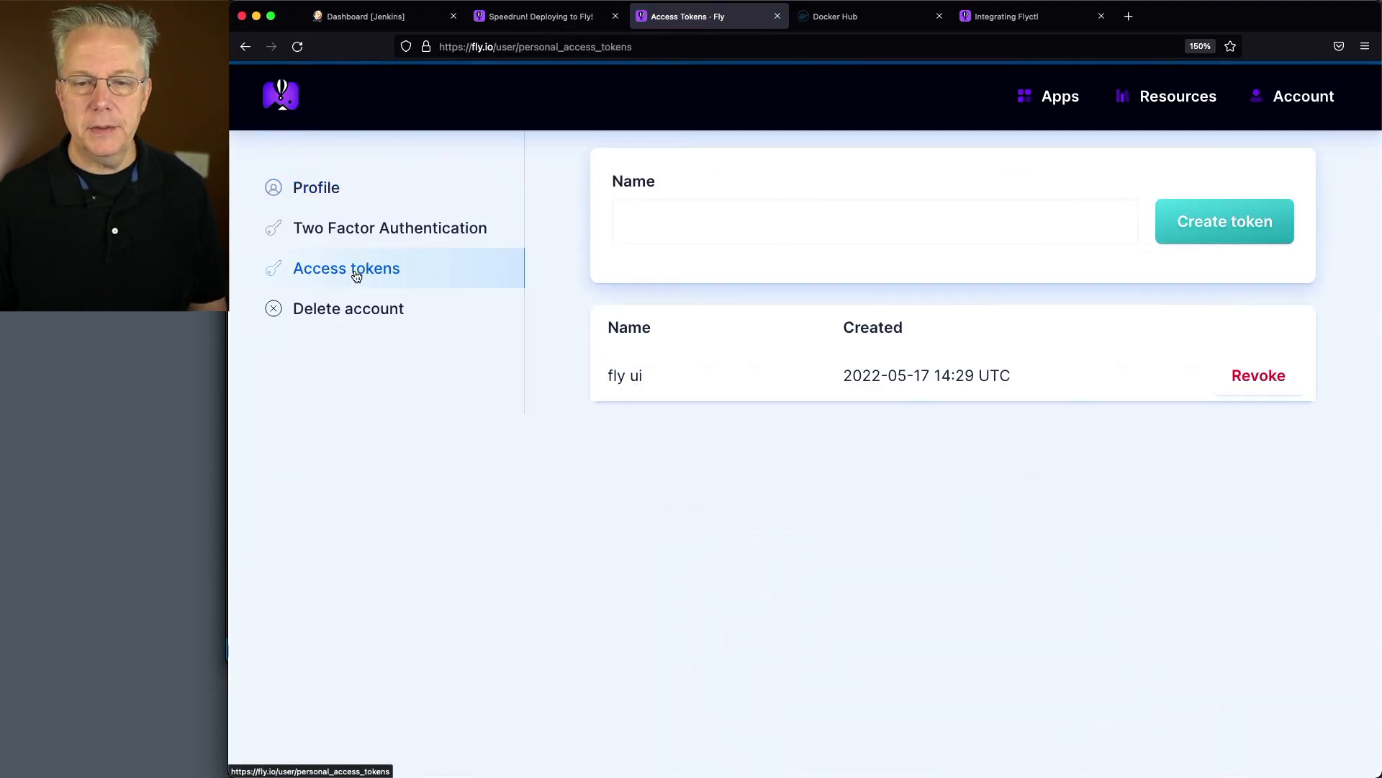
Create a Fly.io access token named jenkins and copy the generated token
click(673, 221)
text(je)
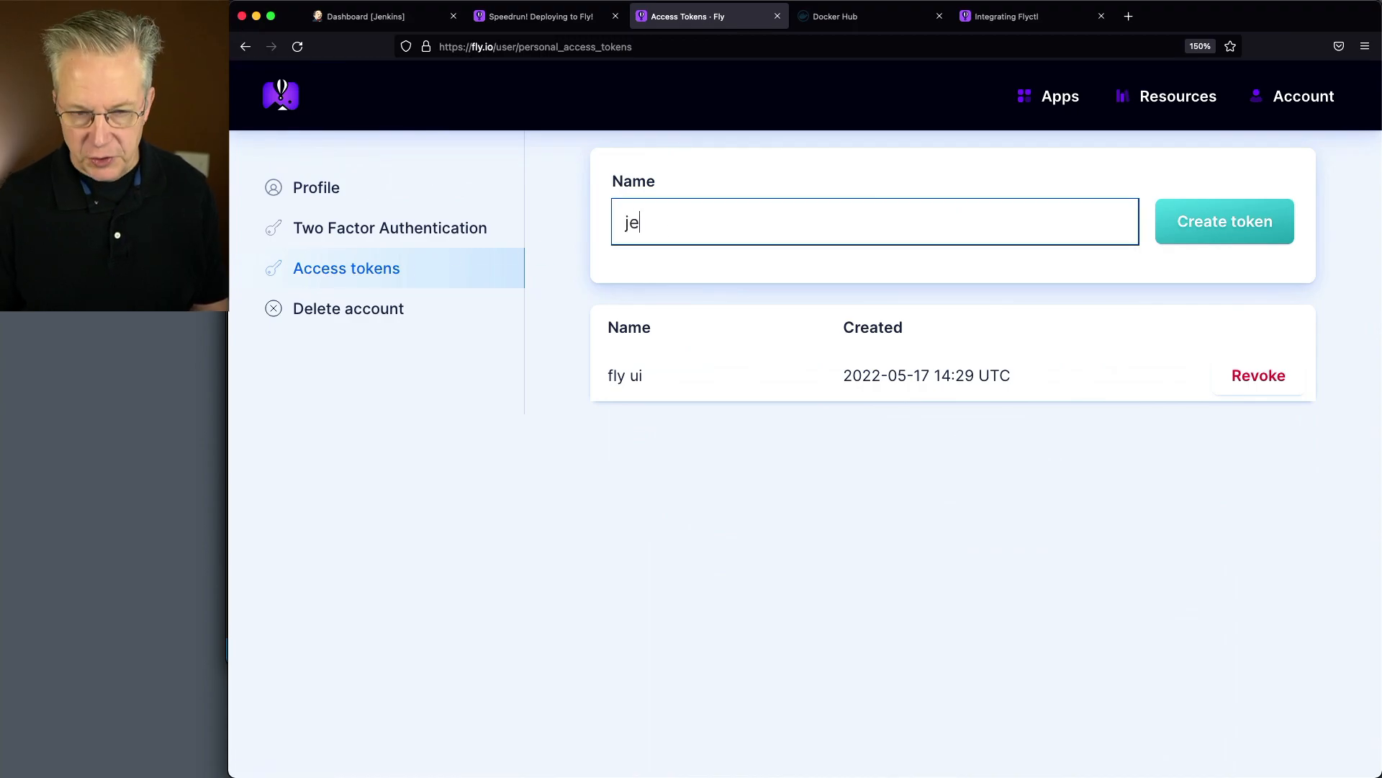
text(nkins)
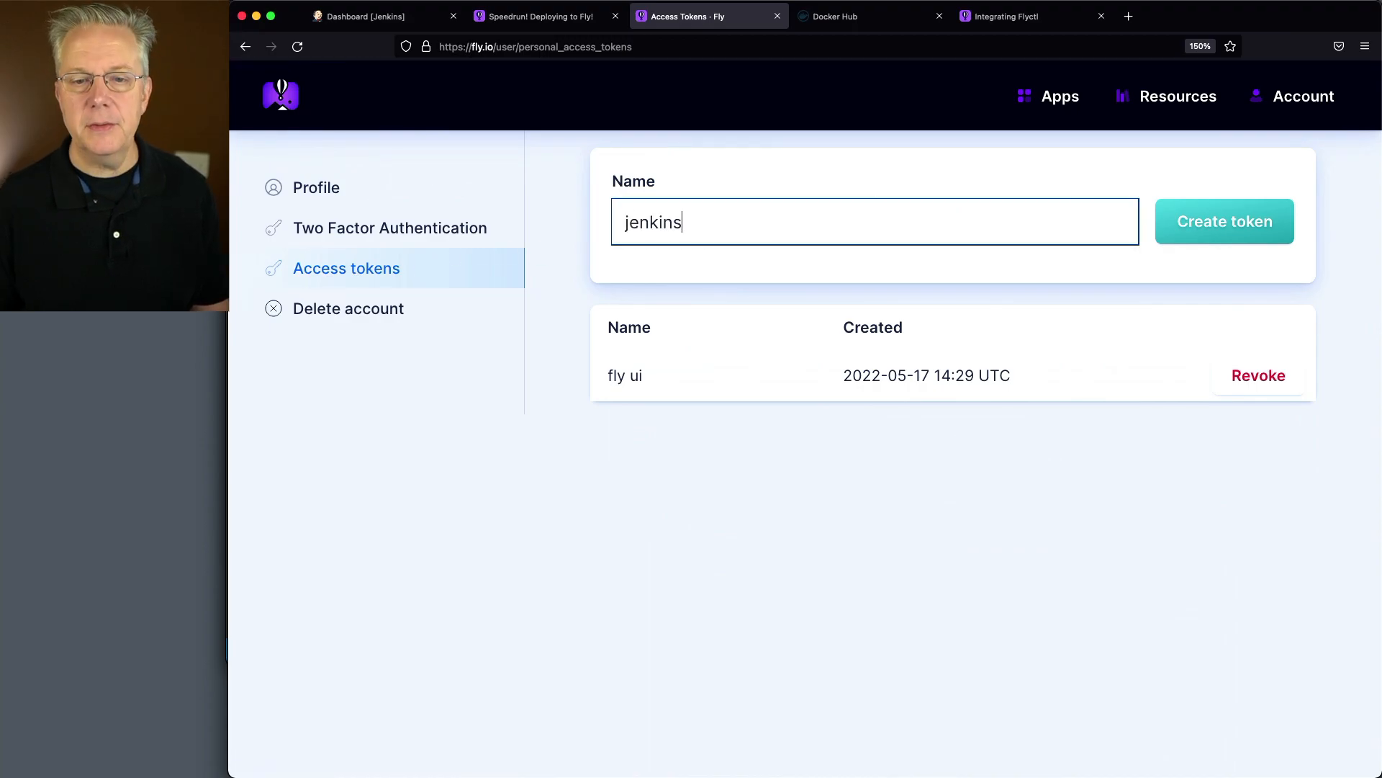
click(1212, 231)
double_click(828, 438)
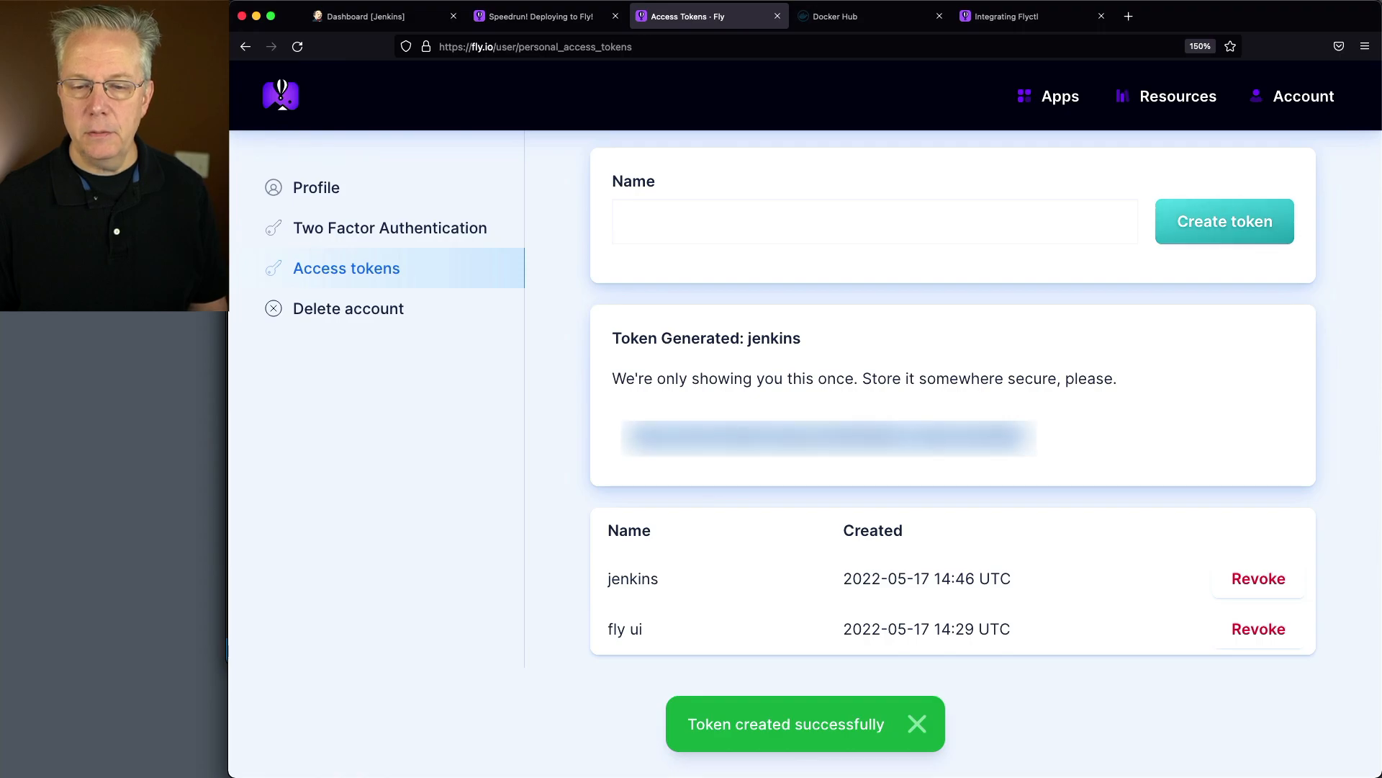
key(super+Tab)
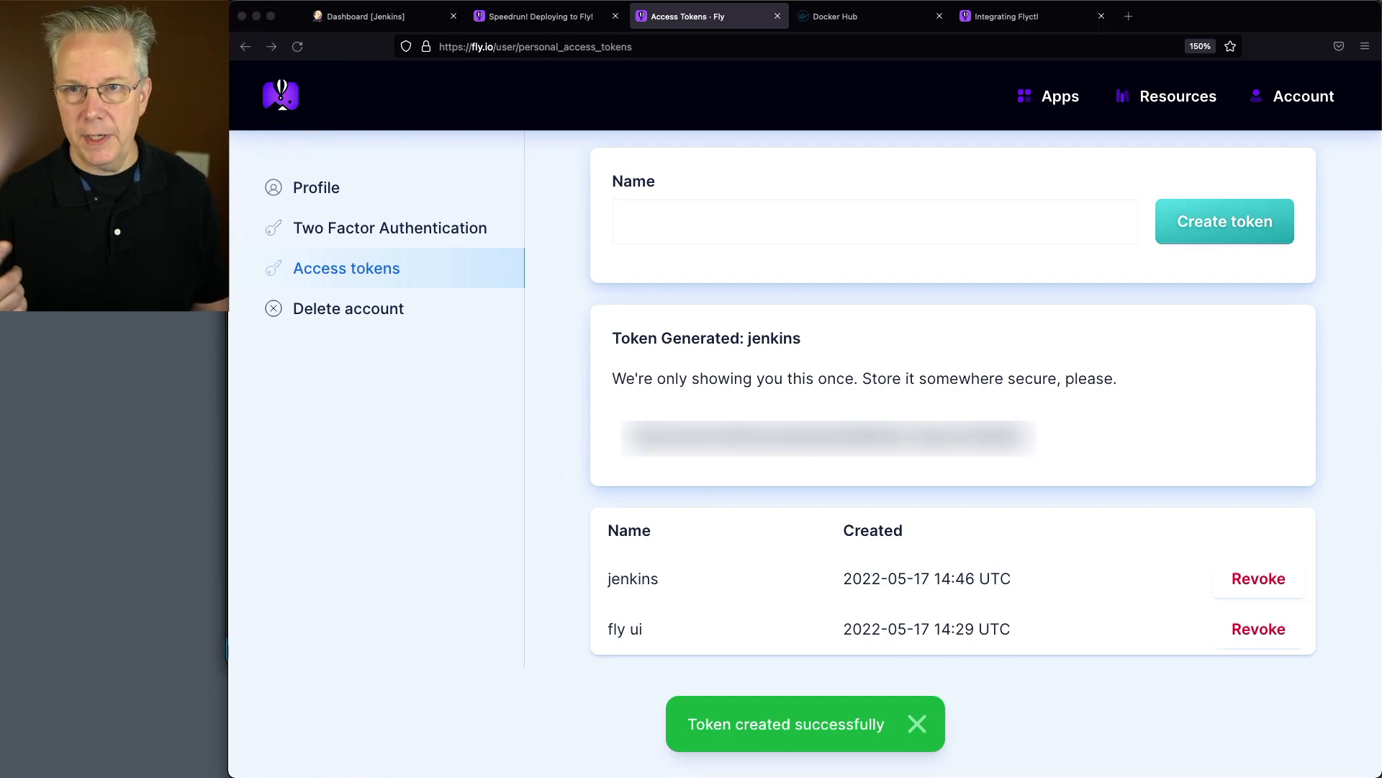
In Jenkins, open the form for adding a new credential to the global credentials domain
click(372, 21)
click(324, 272)
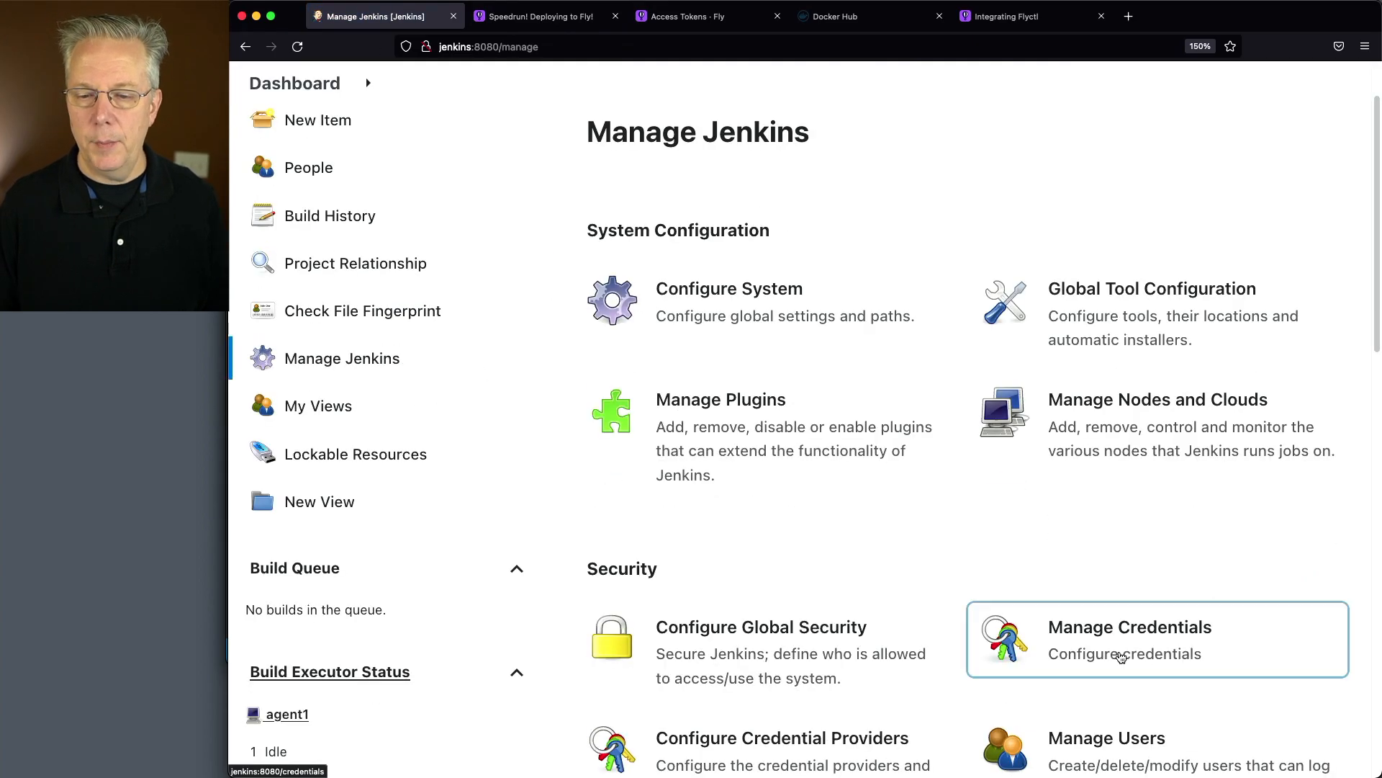
click(1121, 656)
click(874, 579)
click(378, 268)
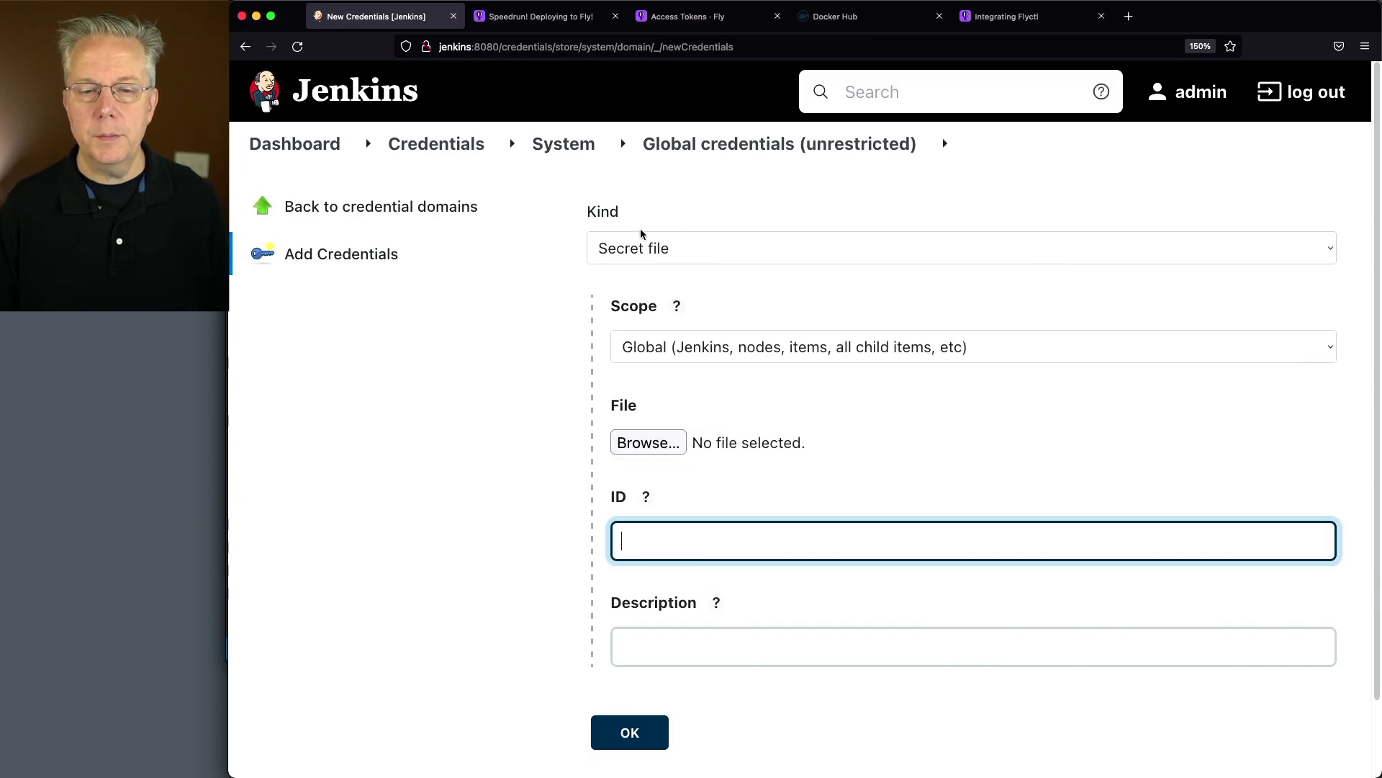
Choose Secret text as the new Jenkins credential's kind and paste the copied Fly.io access token as its secret
click(648, 248)
click(652, 269)
click(707, 447)
key(super+v)
Set both the ID and the description of the credential to fly-api-token and save it
key(Tab)
text(fly)
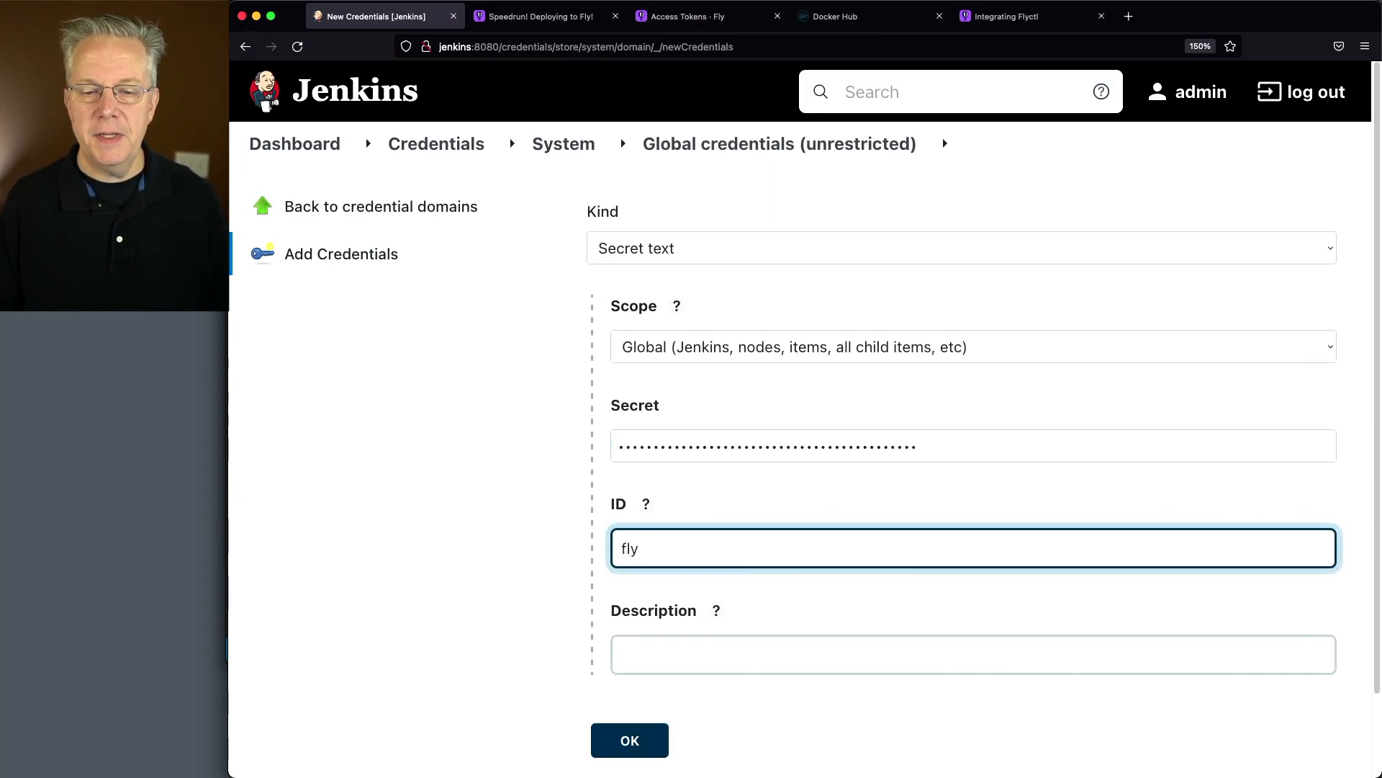
text(-api-token)
key(super+a)
key(super+c)
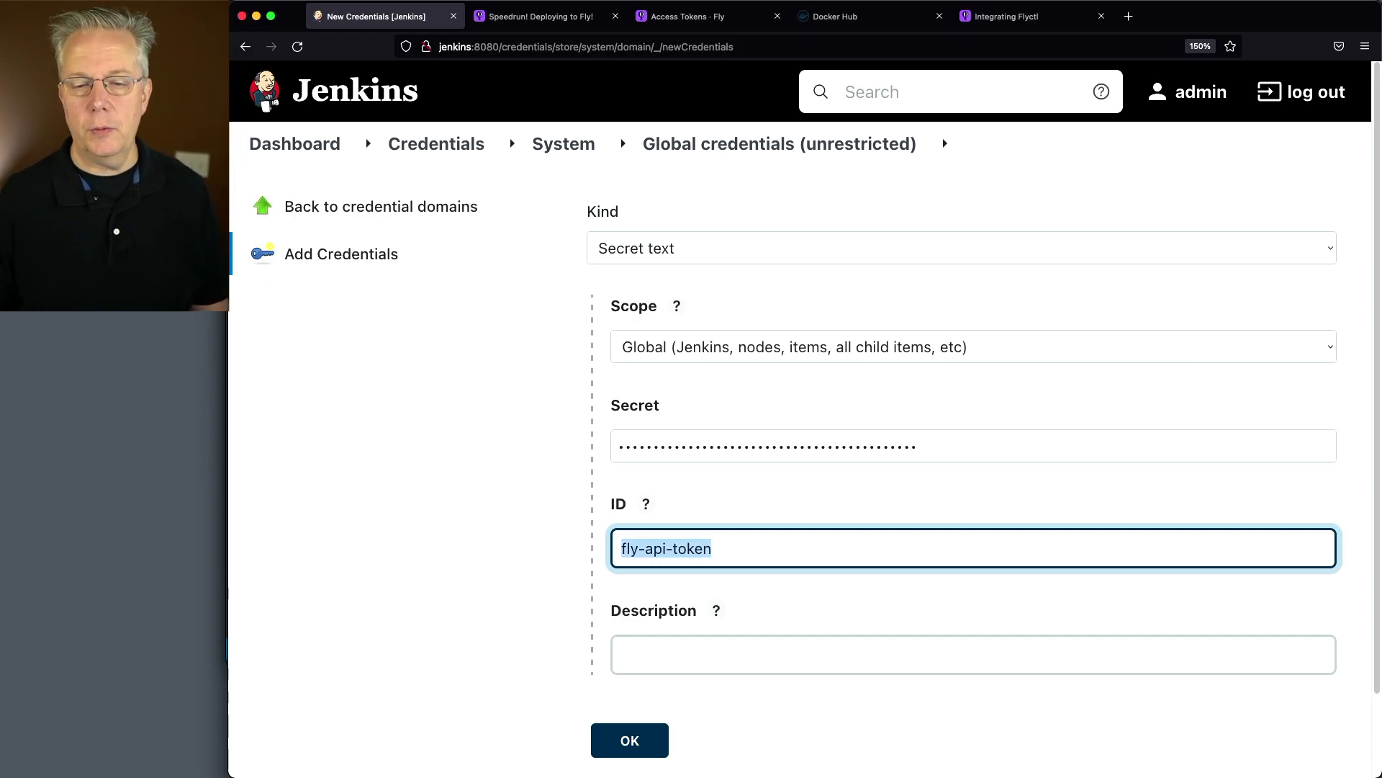
click(714, 655)
key(super+v)
click(640, 726)
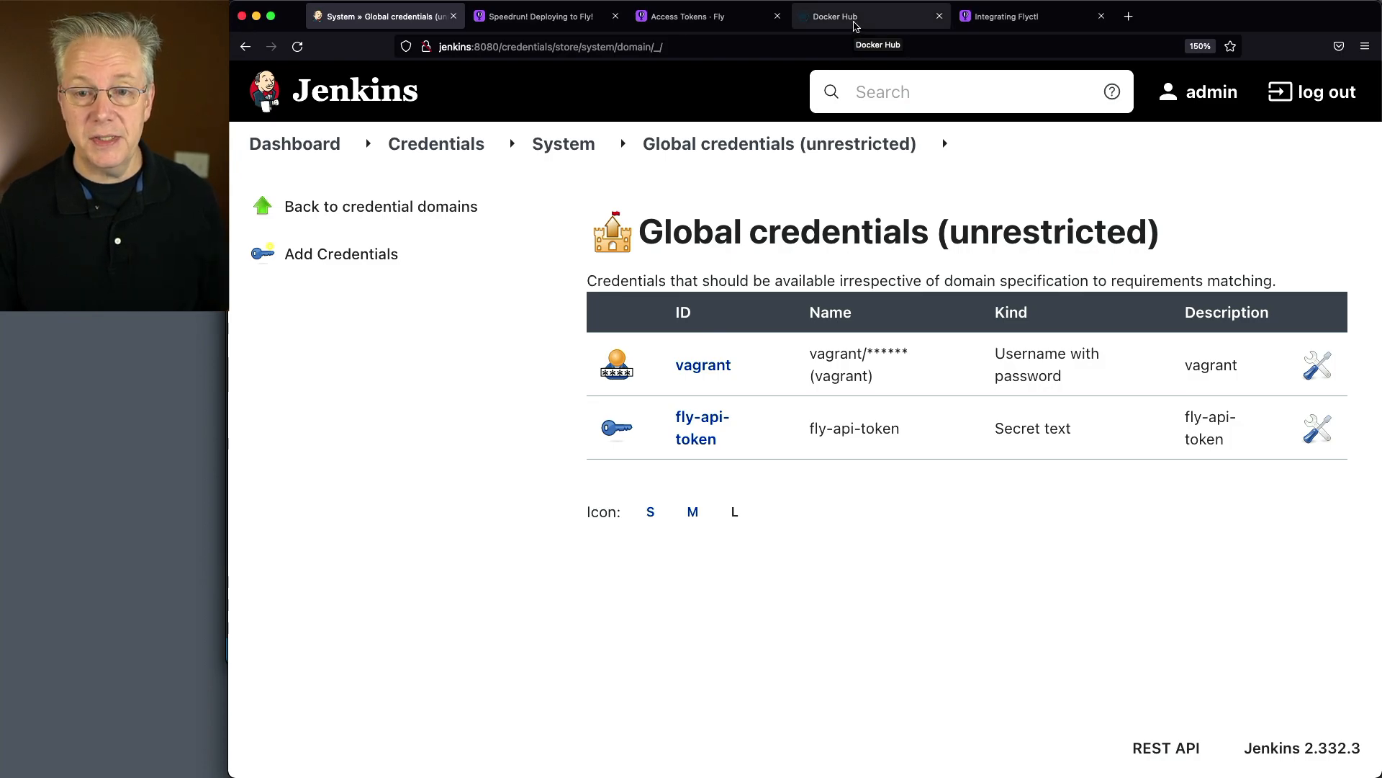
Switch to Docker Hub and open the security page of the account settings
click(856, 20)
click(1308, 126)
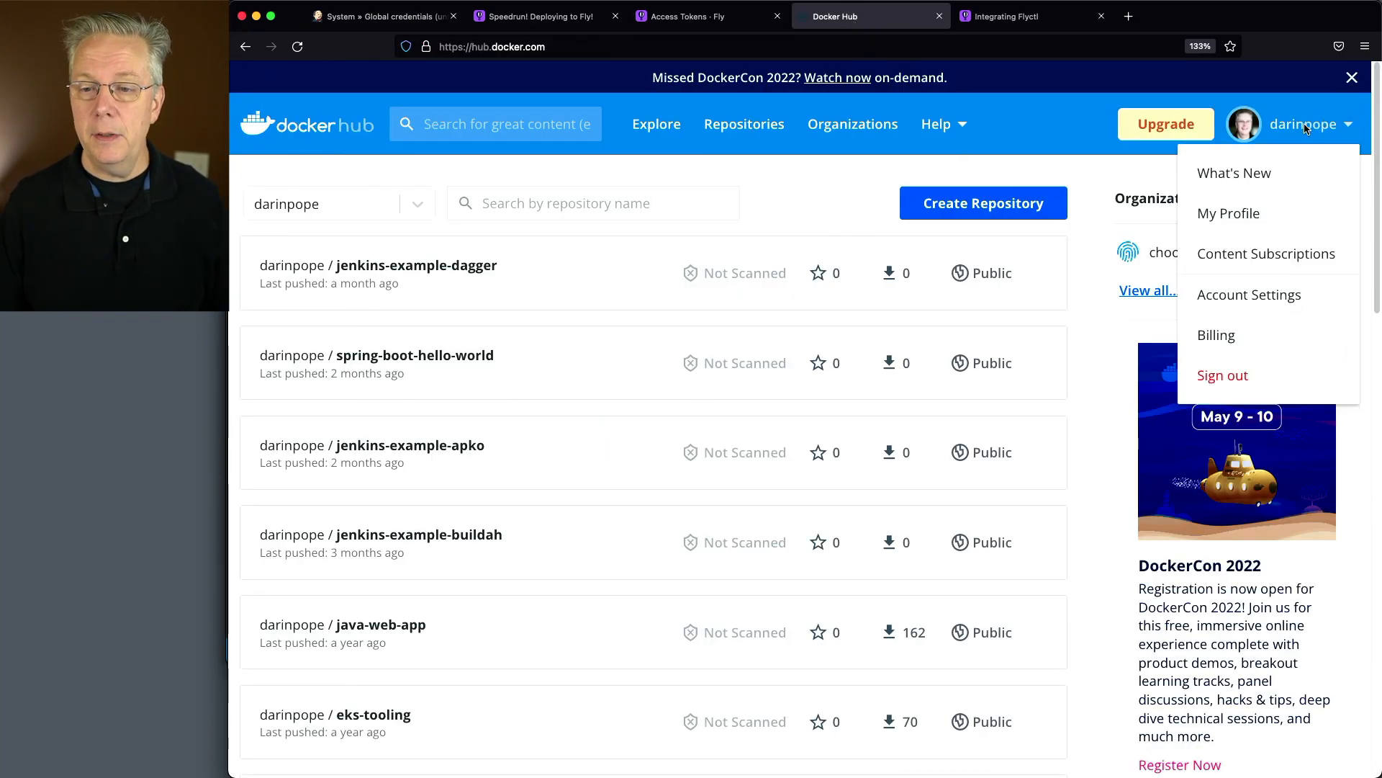
click(1279, 296)
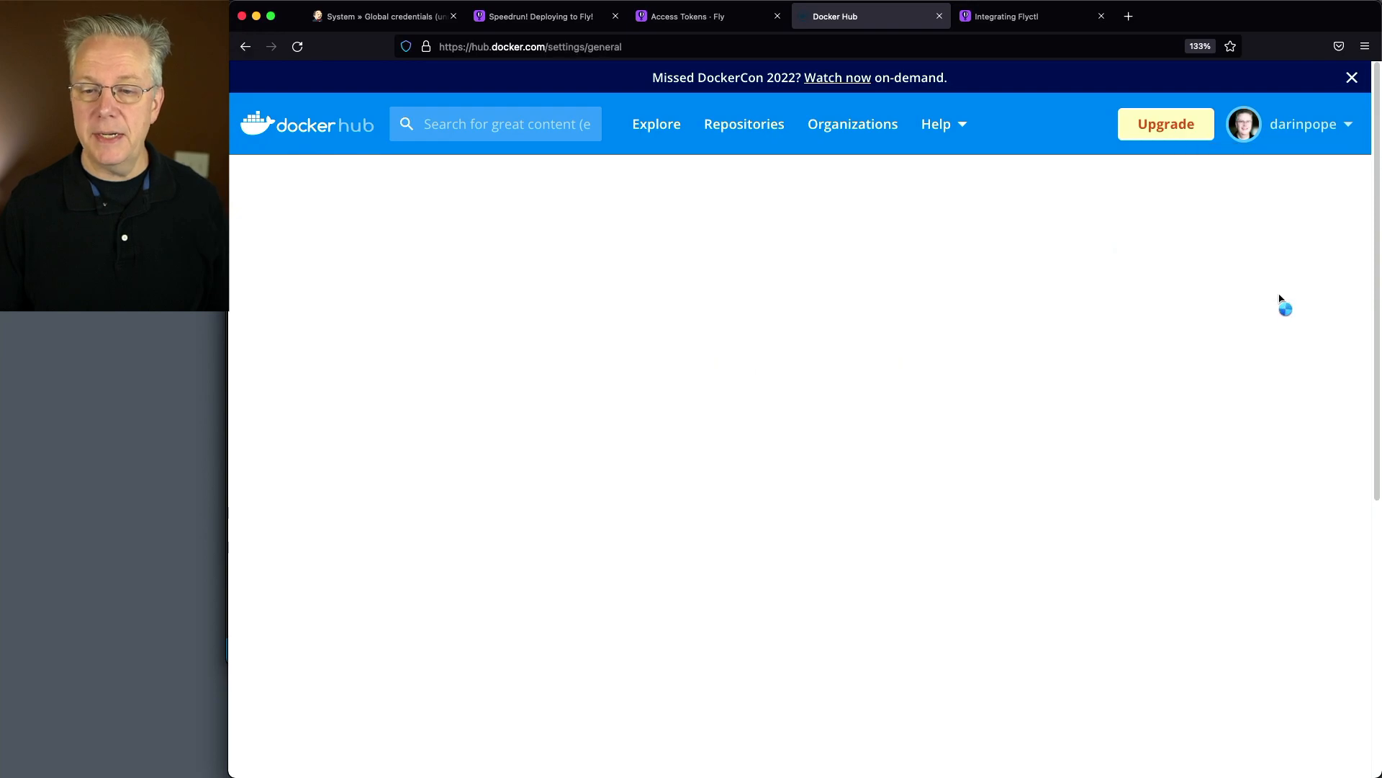
click(285, 518)
scroll(749, 501, down, 2)
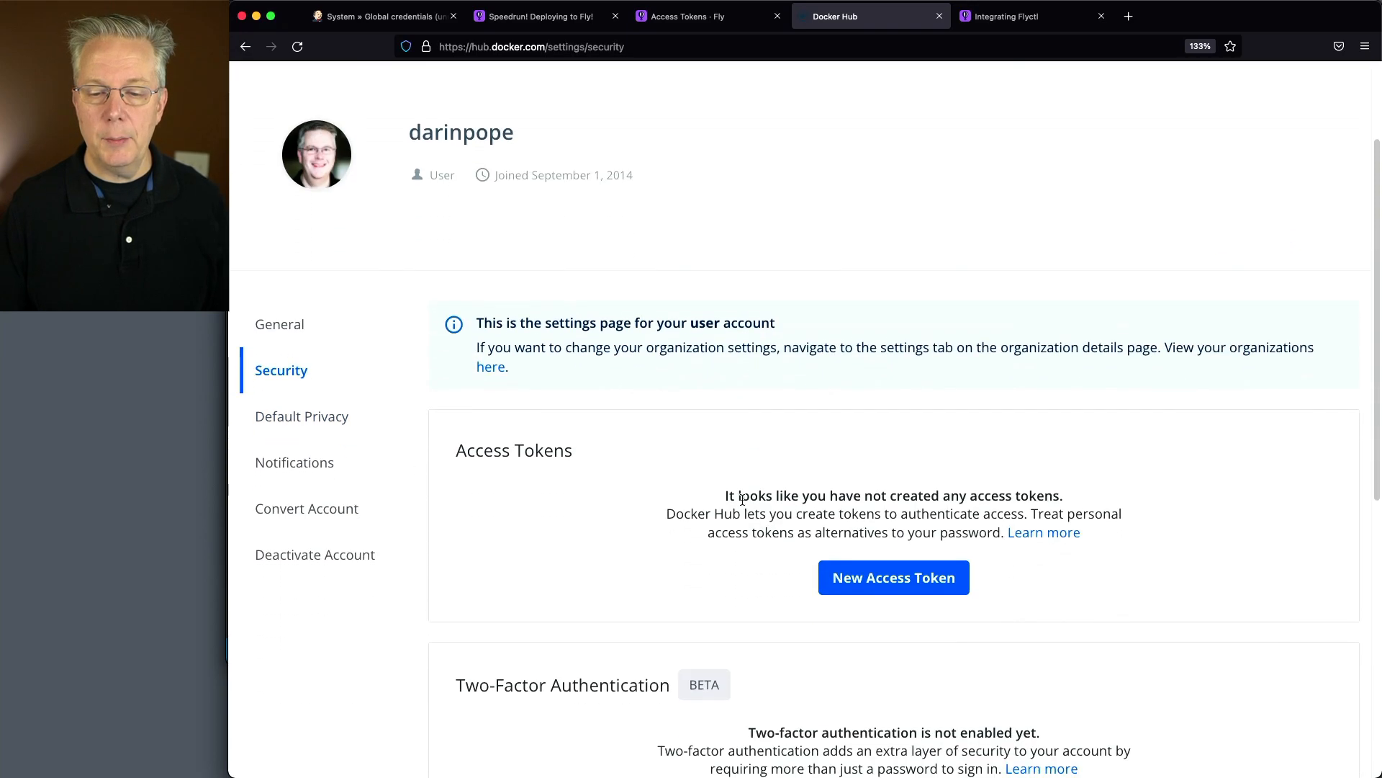
Generate a Docker Hub access token described as jenkins, copy the token and close its dialog
click(881, 580)
text(jenkins)
click(1041, 694)
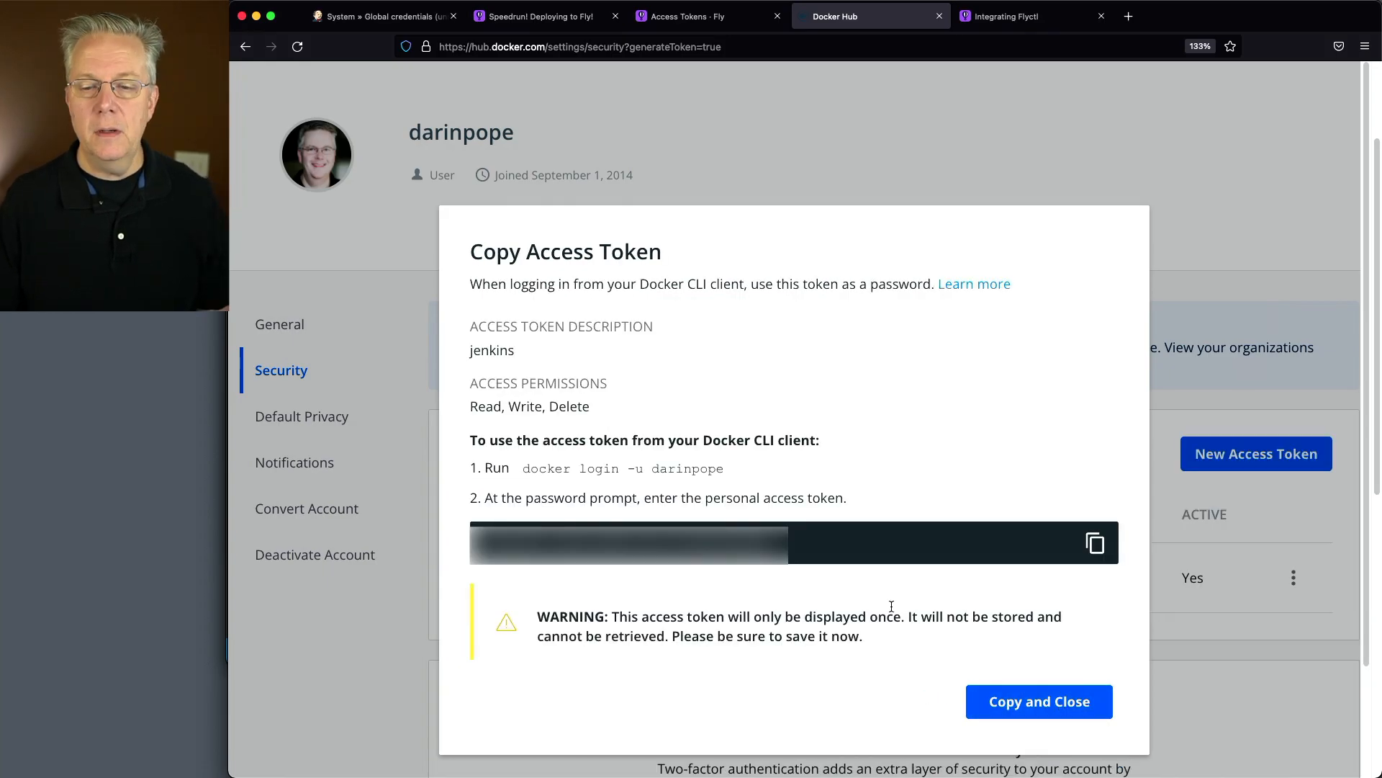
click(1095, 544)
key(super+Tab)
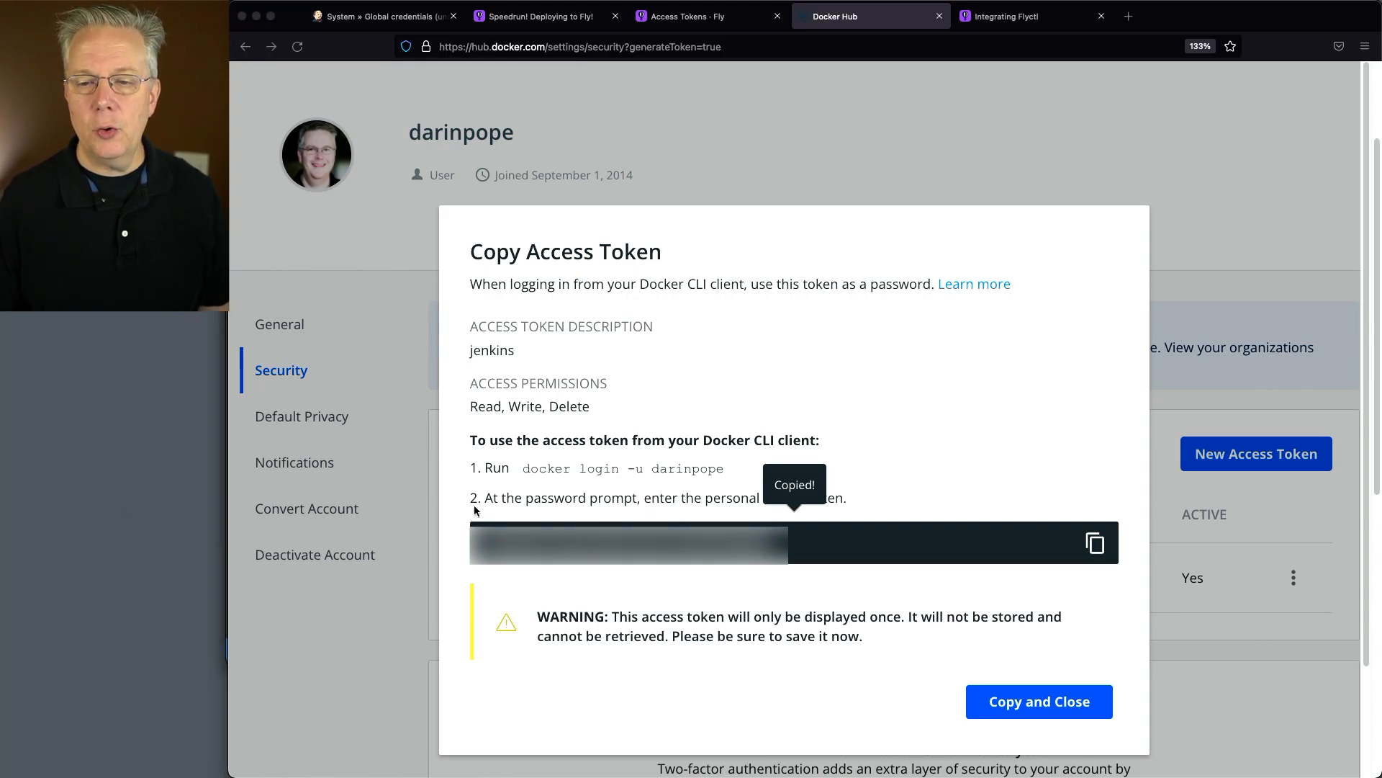
click(1070, 717)
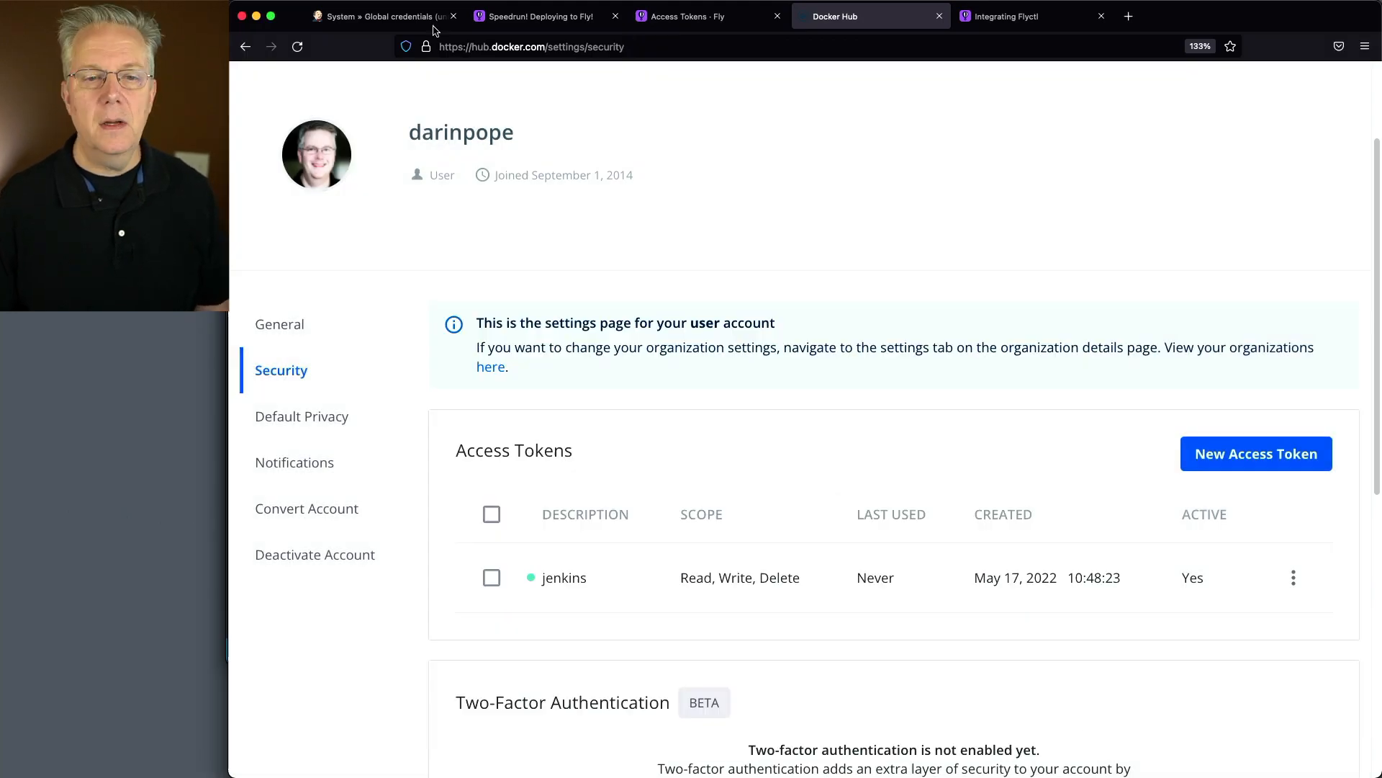
In Jenkins, start a new global Username with password credential with the Docker Hub username and the copied access token as password
click(382, 19)
click(369, 263)
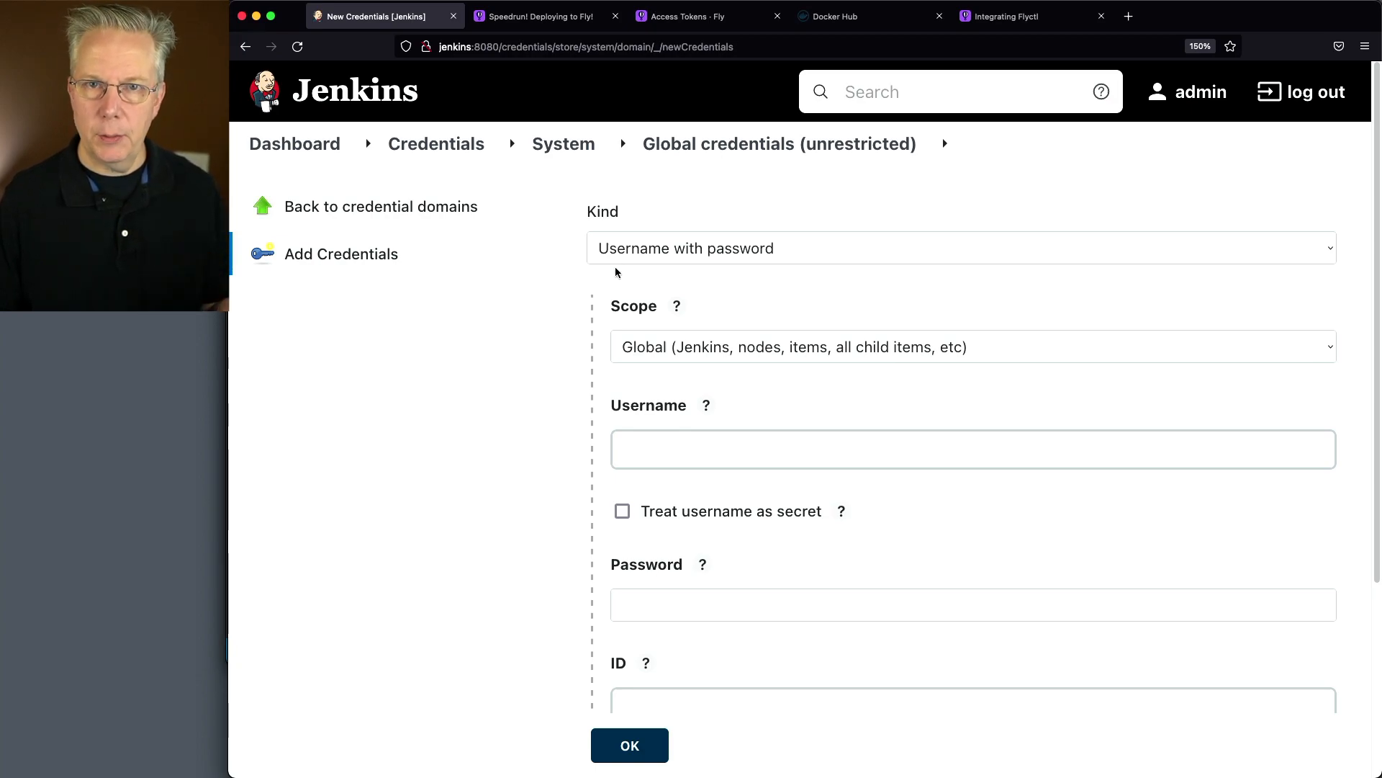
click(722, 450)
text(darinpope)
click(746, 590)
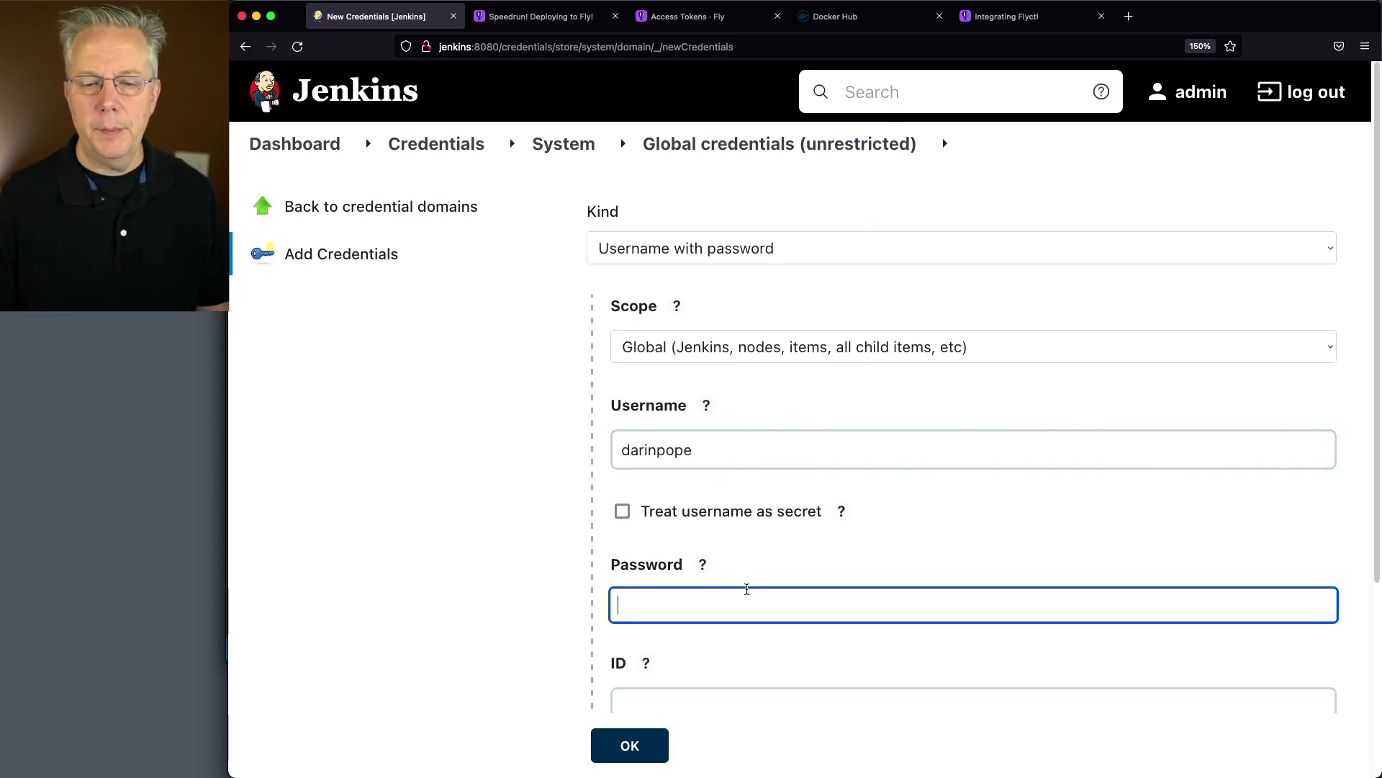
scroll(756, 533, down, 3)
Set the Docker Hub credential's ID and description to dh-creds and save it
click(728, 547)
text(dh-creds)
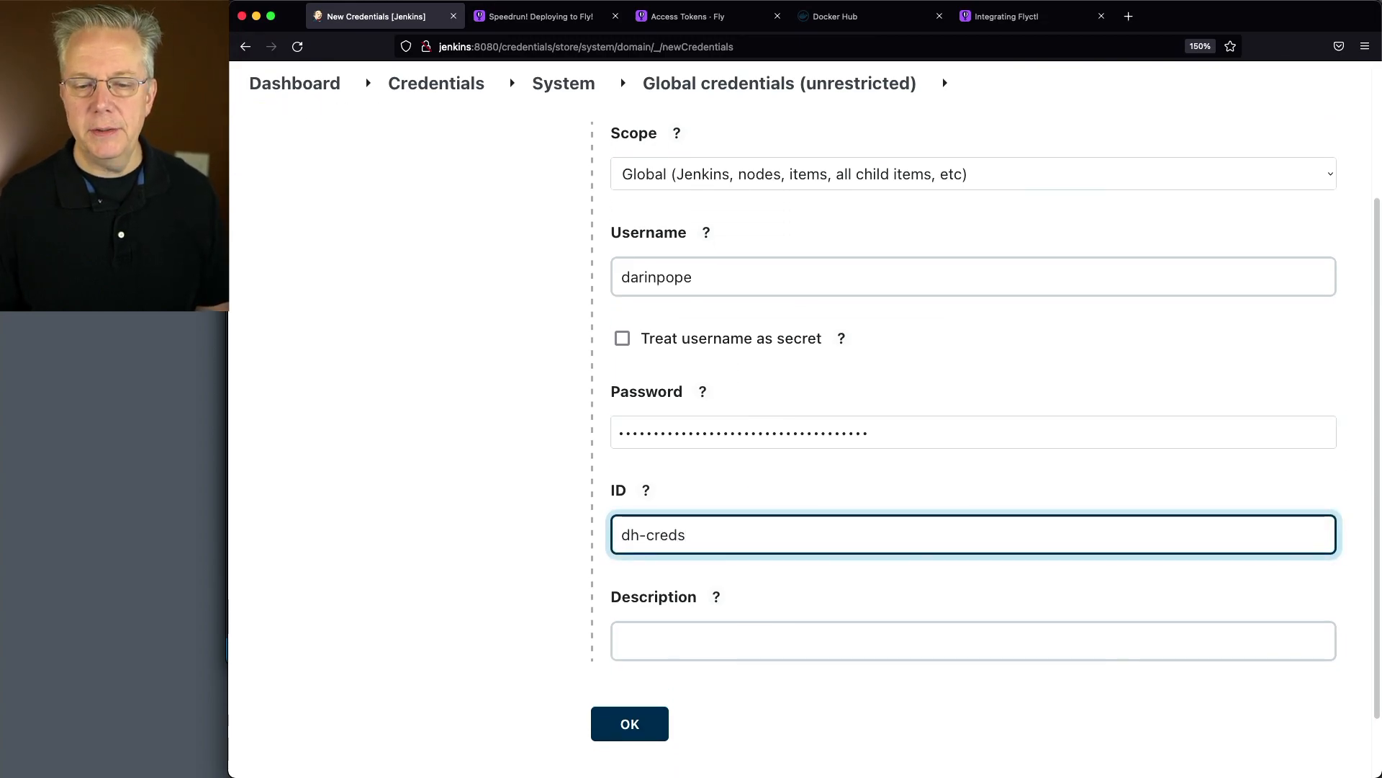
key(super+a)
key(Return)
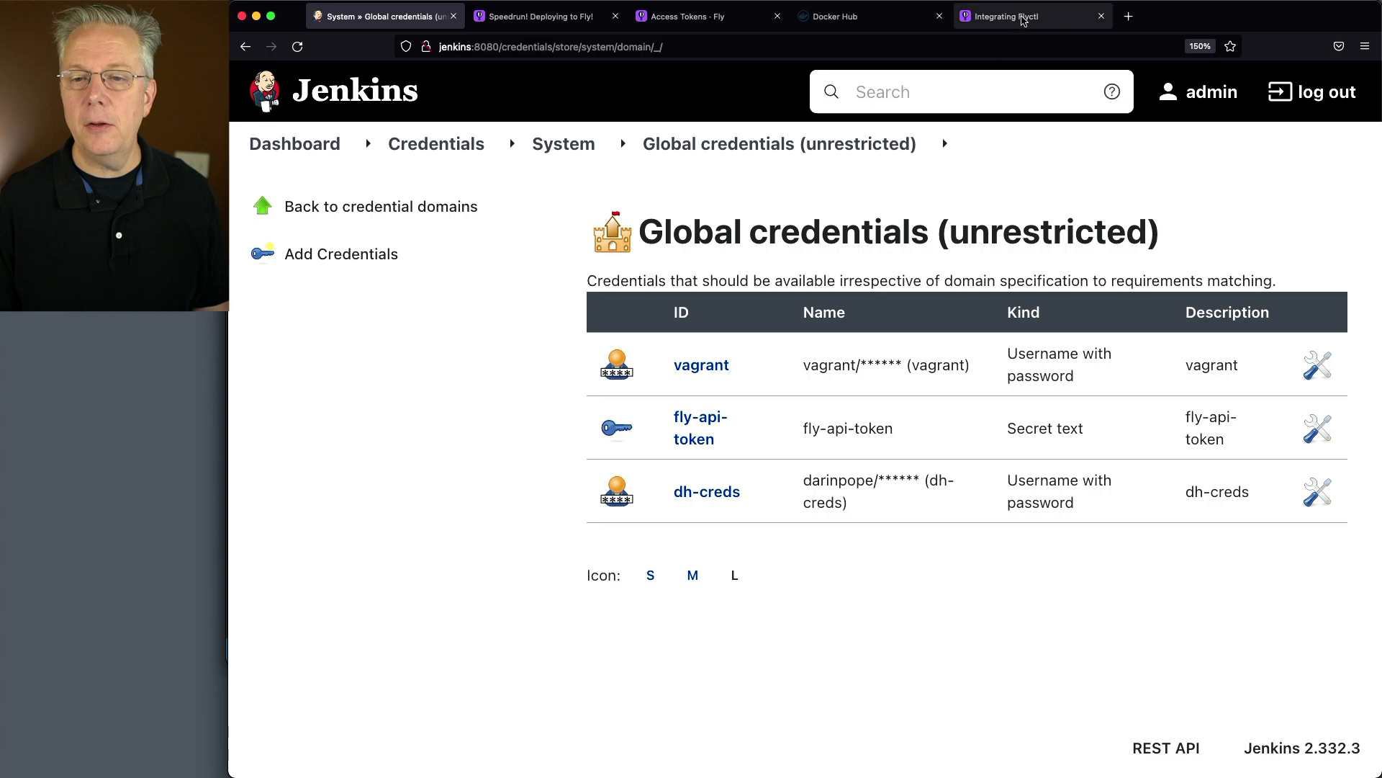
Open the Integrating Flyctl page of the Fly.io docs and read its environment variables section
click(1008, 15)
scroll(1039, 348, down, 3)
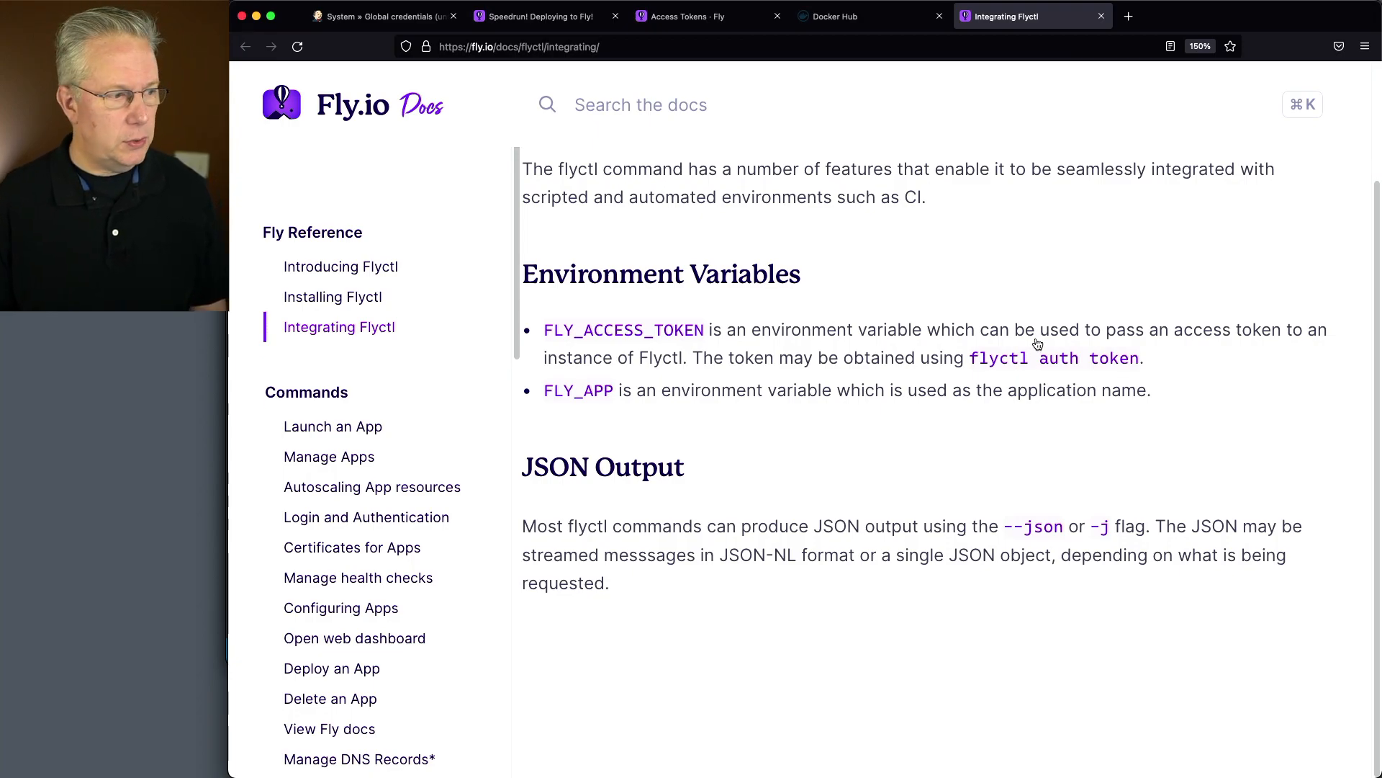
Switch to Visual Studio Code, create a file named Jenkinsfile-1 in the project root and paste the prepared pipeline script into it
key(super+Tab)
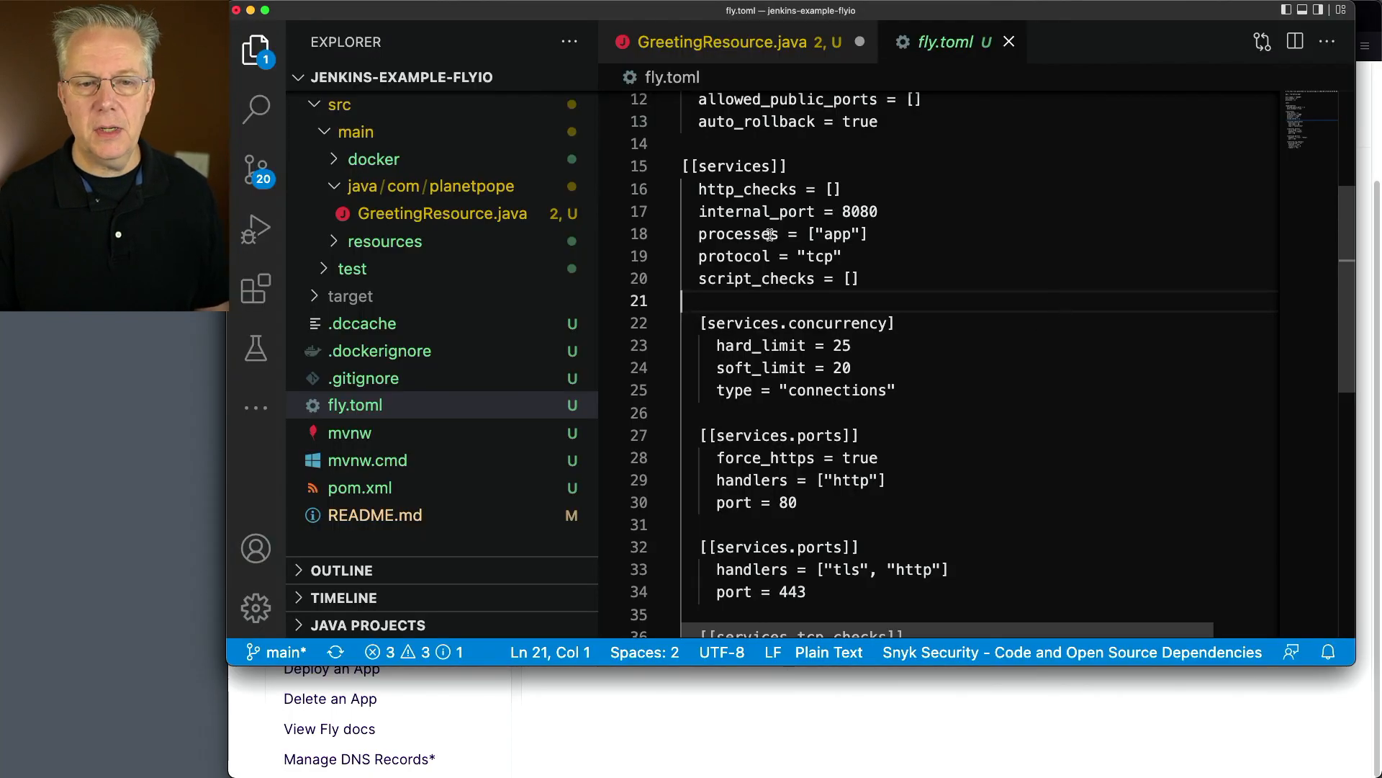
right_click(484, 541)
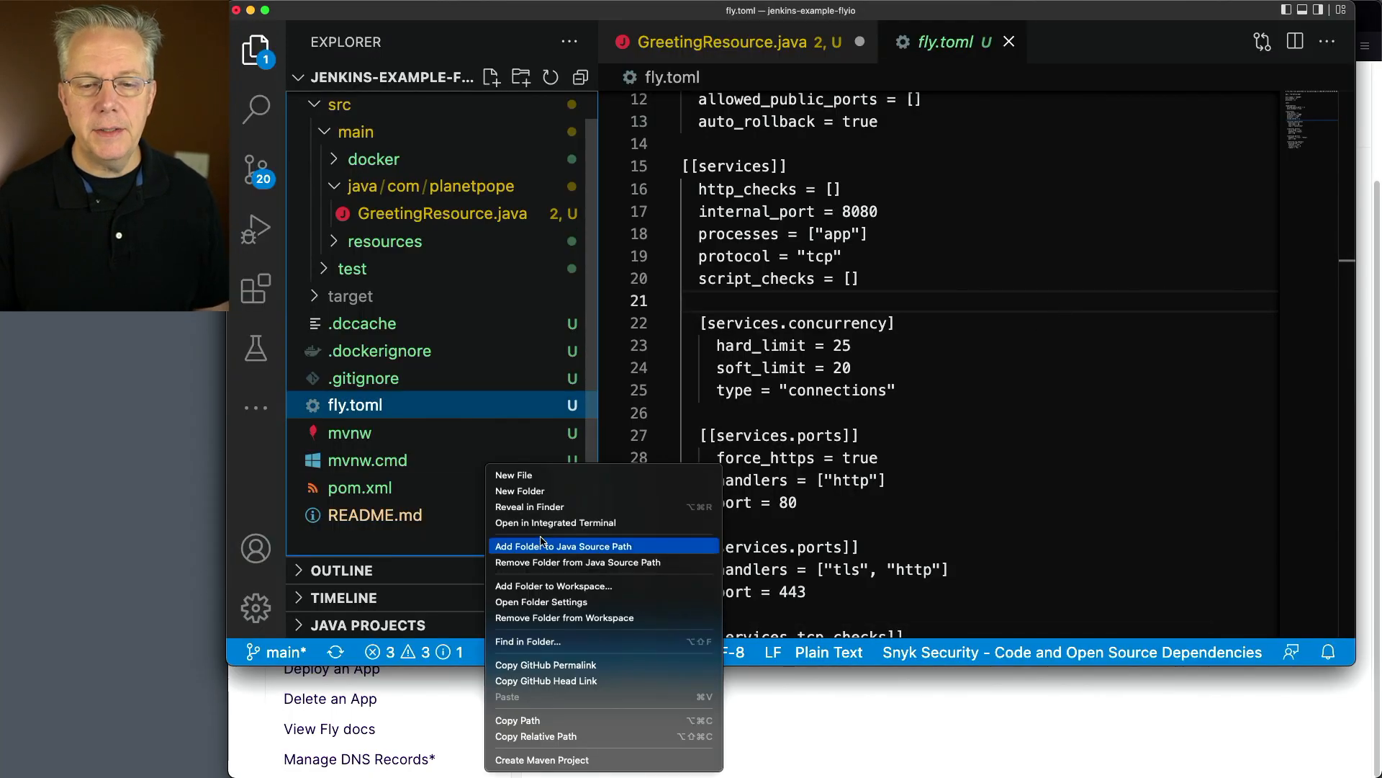
click(576, 476)
text(Jenki)
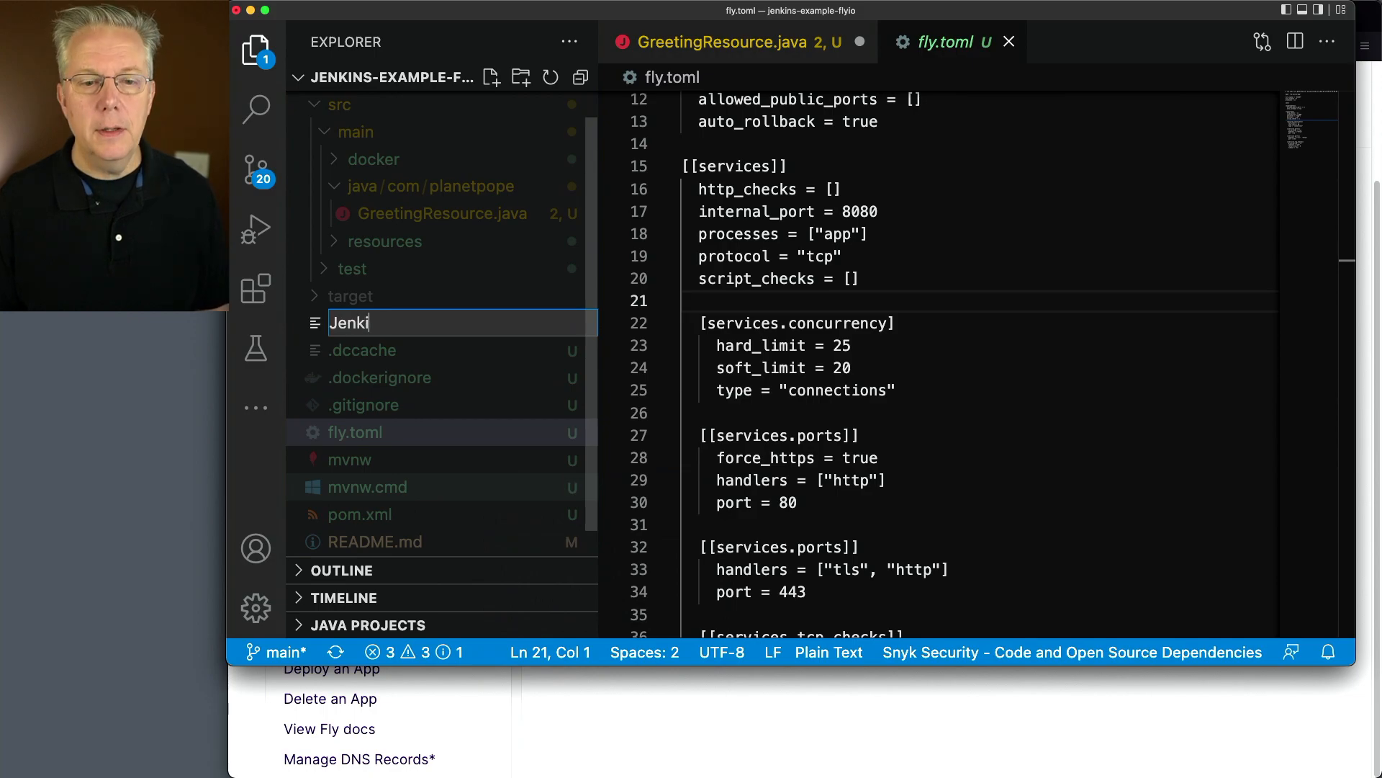
text(nsfile-1)
key(Return)
key(super+v)
Compare the environment variables in Jenkinsfile-1 with the app name in fly.toml and the variable names in the flyctl docs
scroll(850, 360, up, 6)
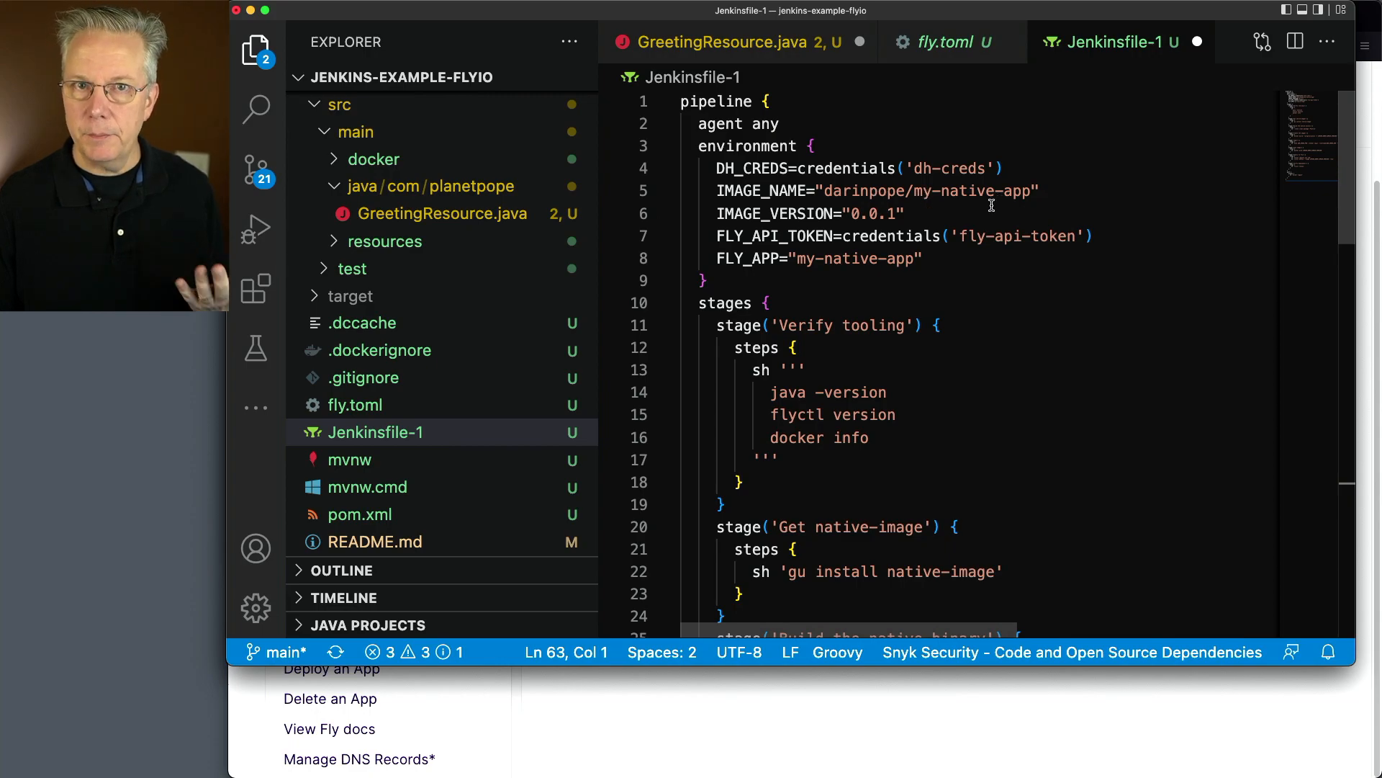
click(951, 44)
scroll(920, 229, up, 4)
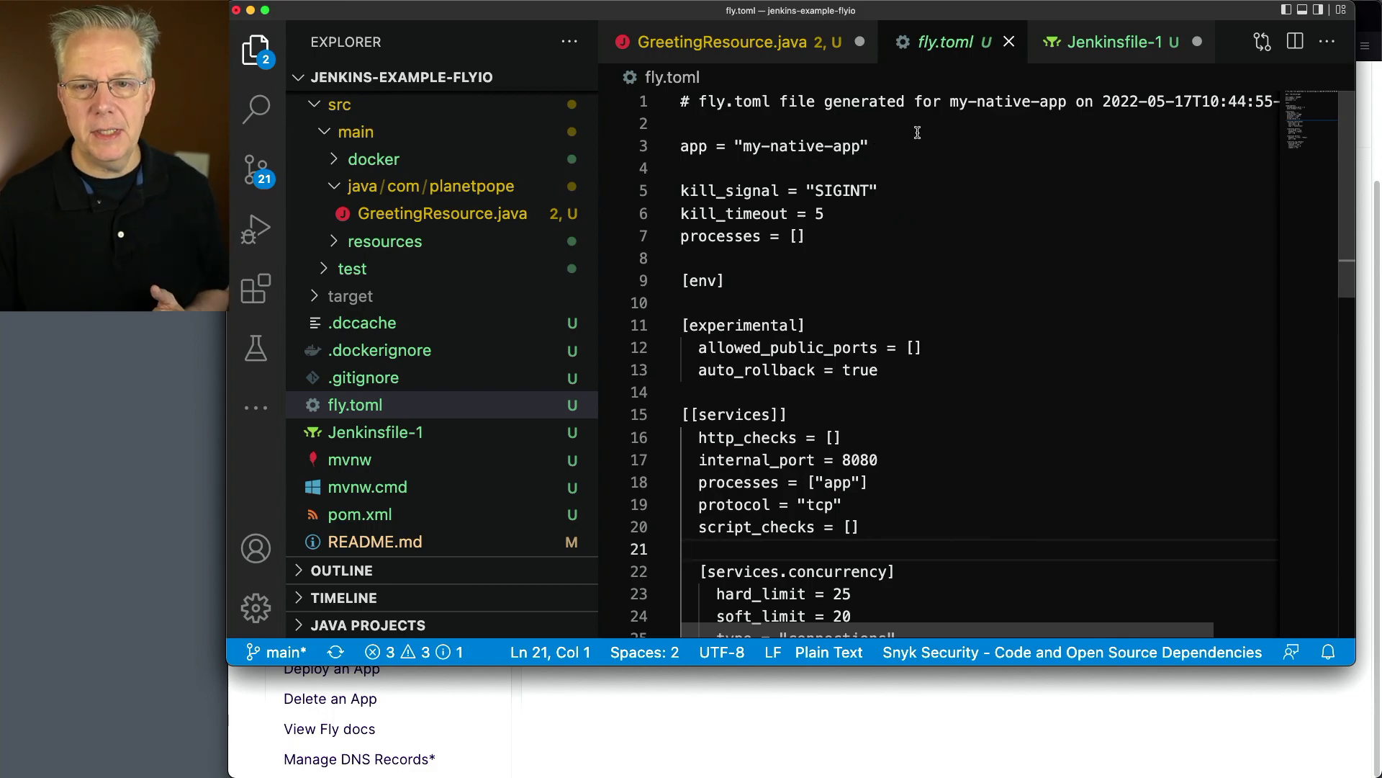
click(1113, 44)
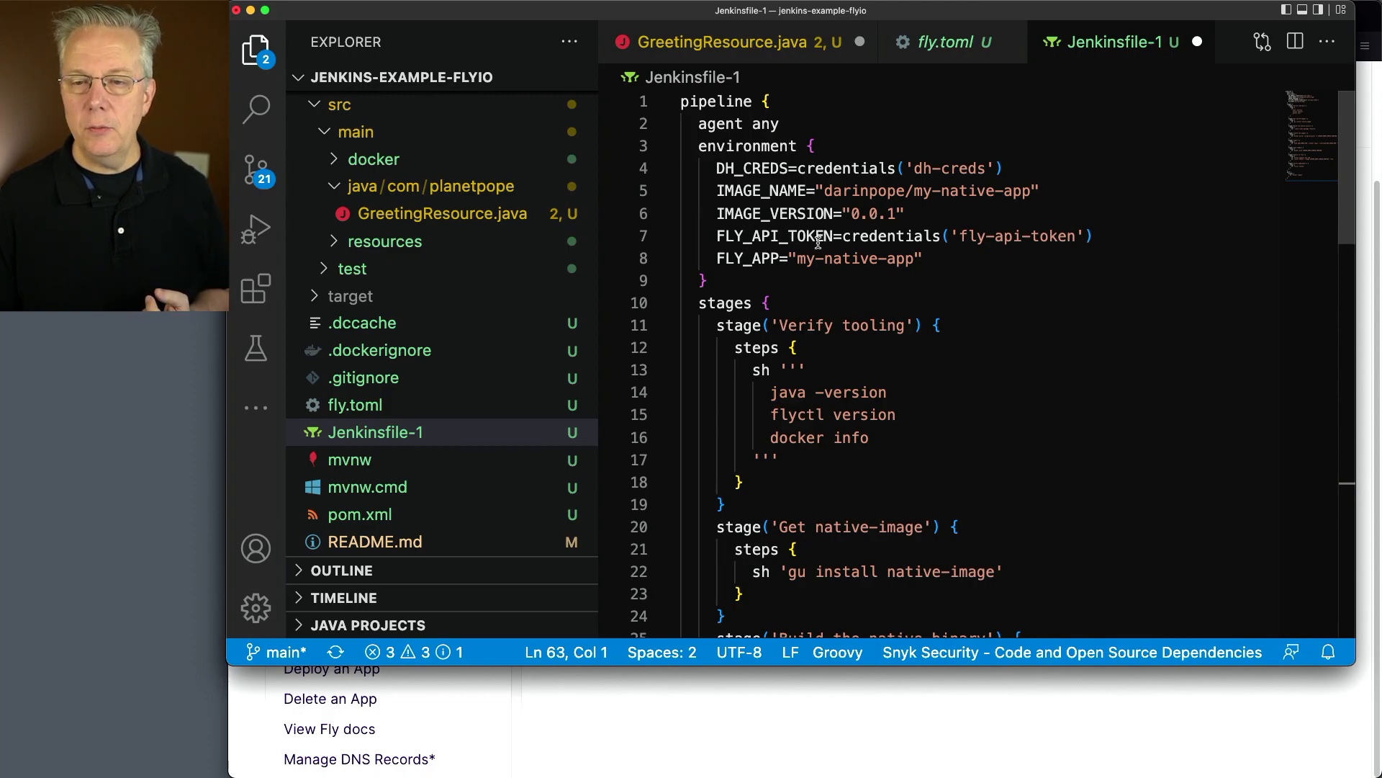
click(1043, 682)
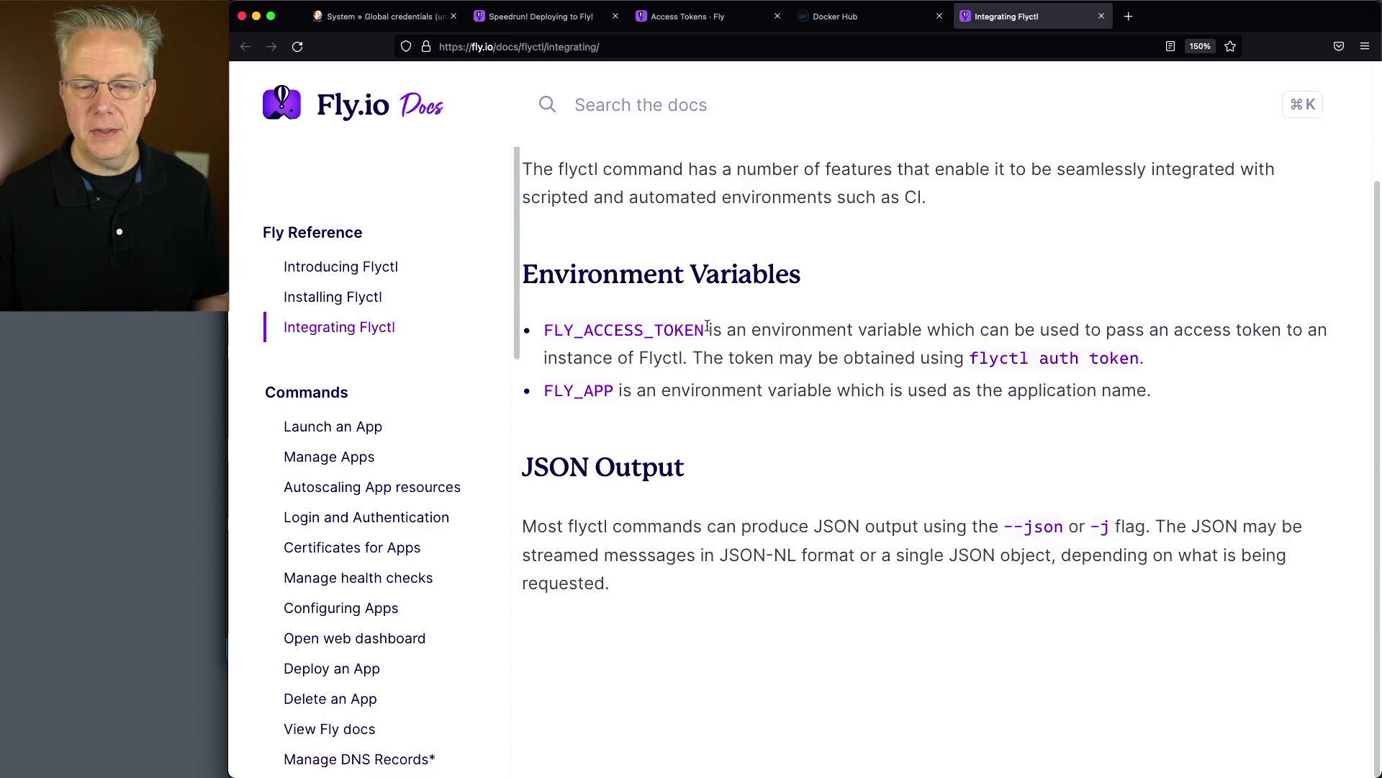
key(super+Tab)
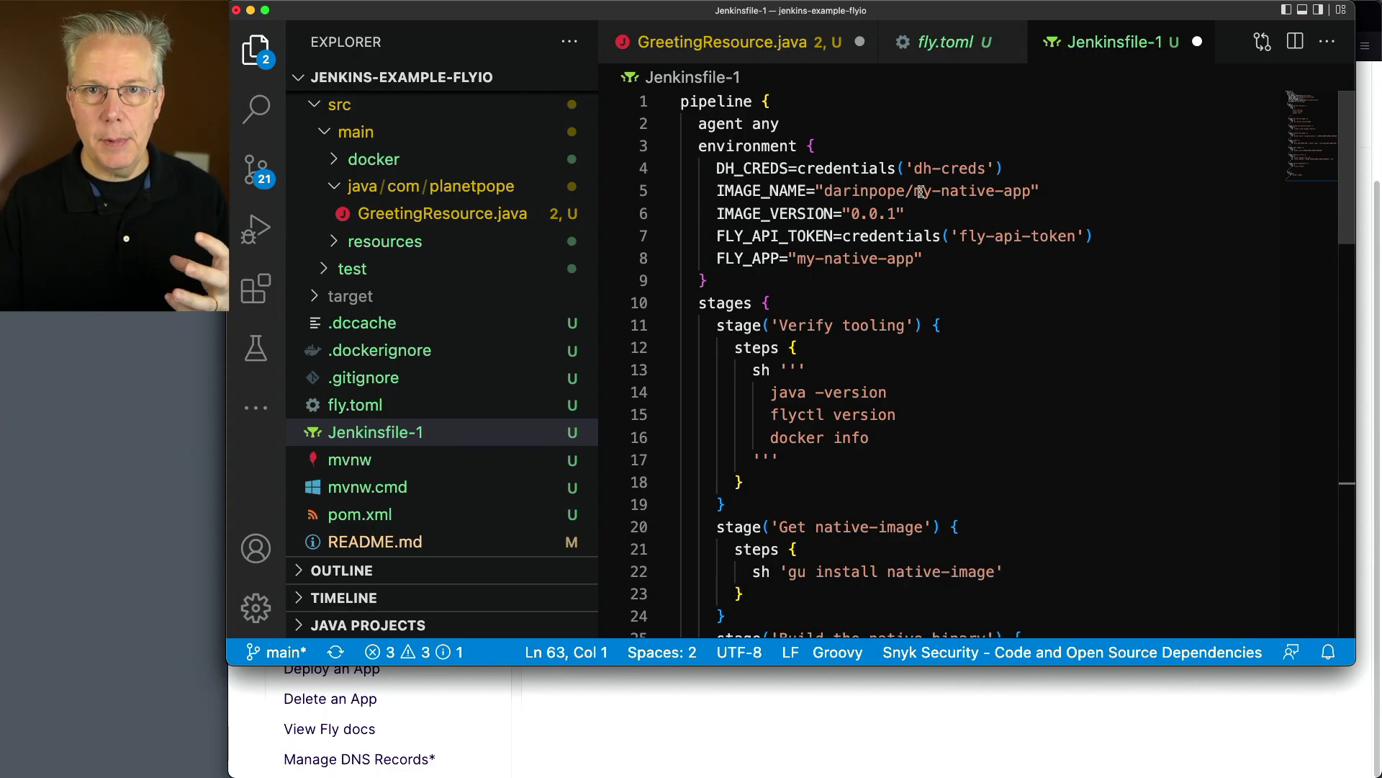
Examine the stages of Jenkinsfile-1 from tool verification and the native build to the complete docker build command
scroll(1004, 359, down, 2)
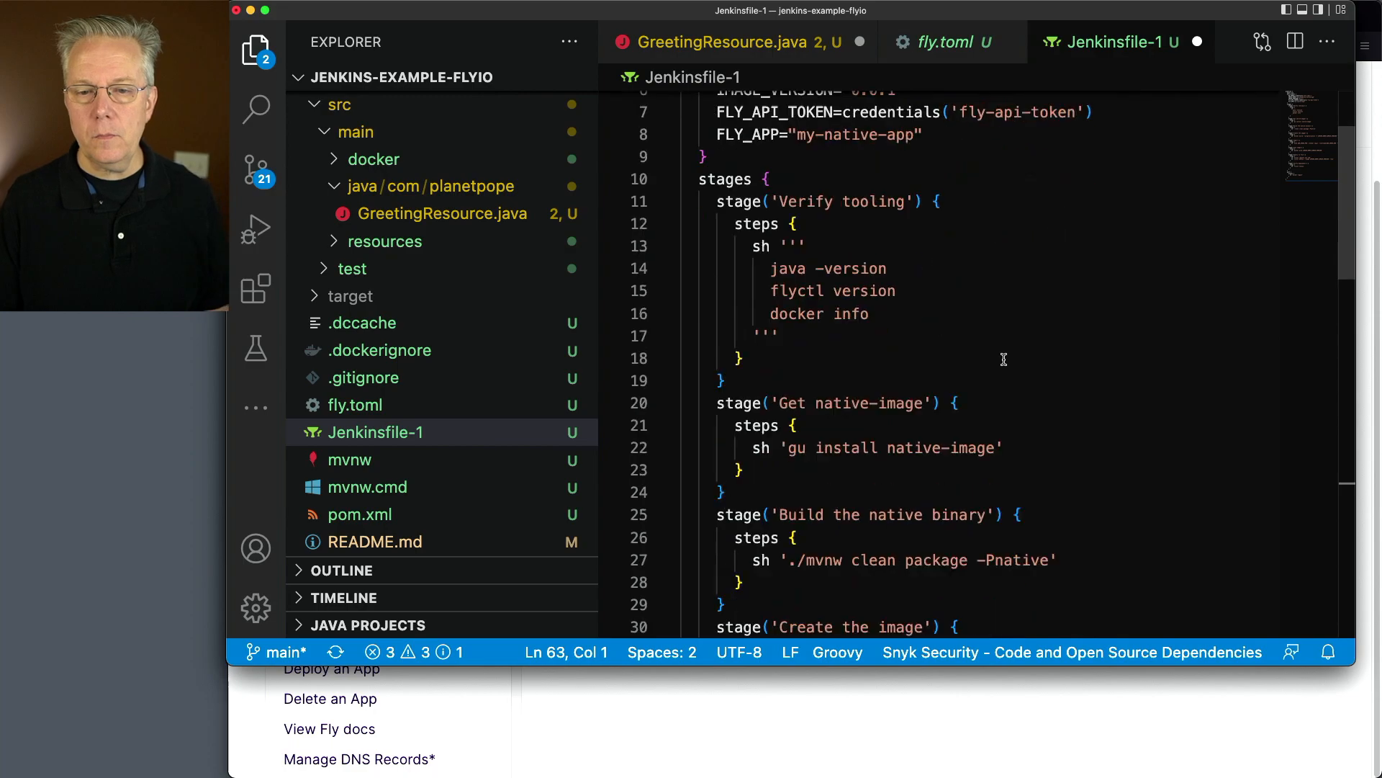
scroll(1003, 359, down, 3)
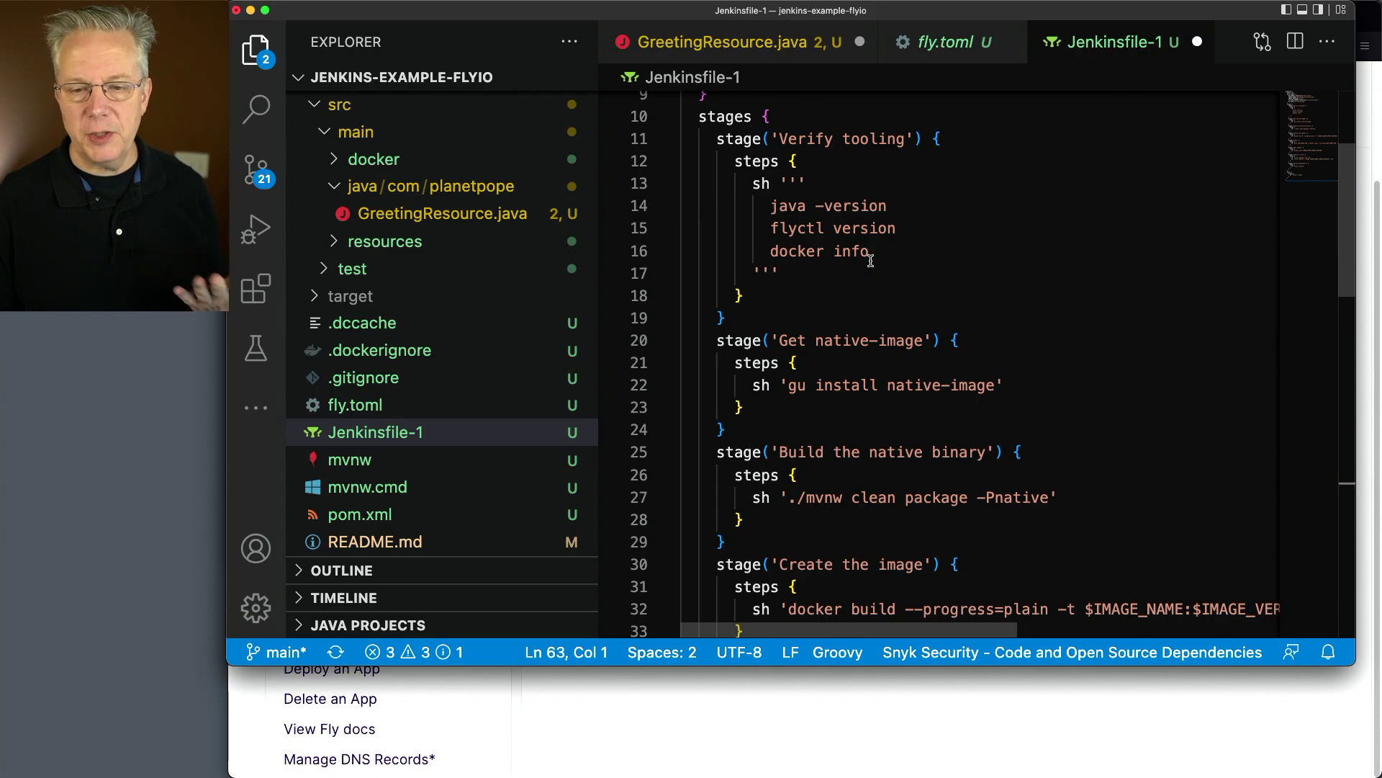
scroll(923, 277, down, 4)
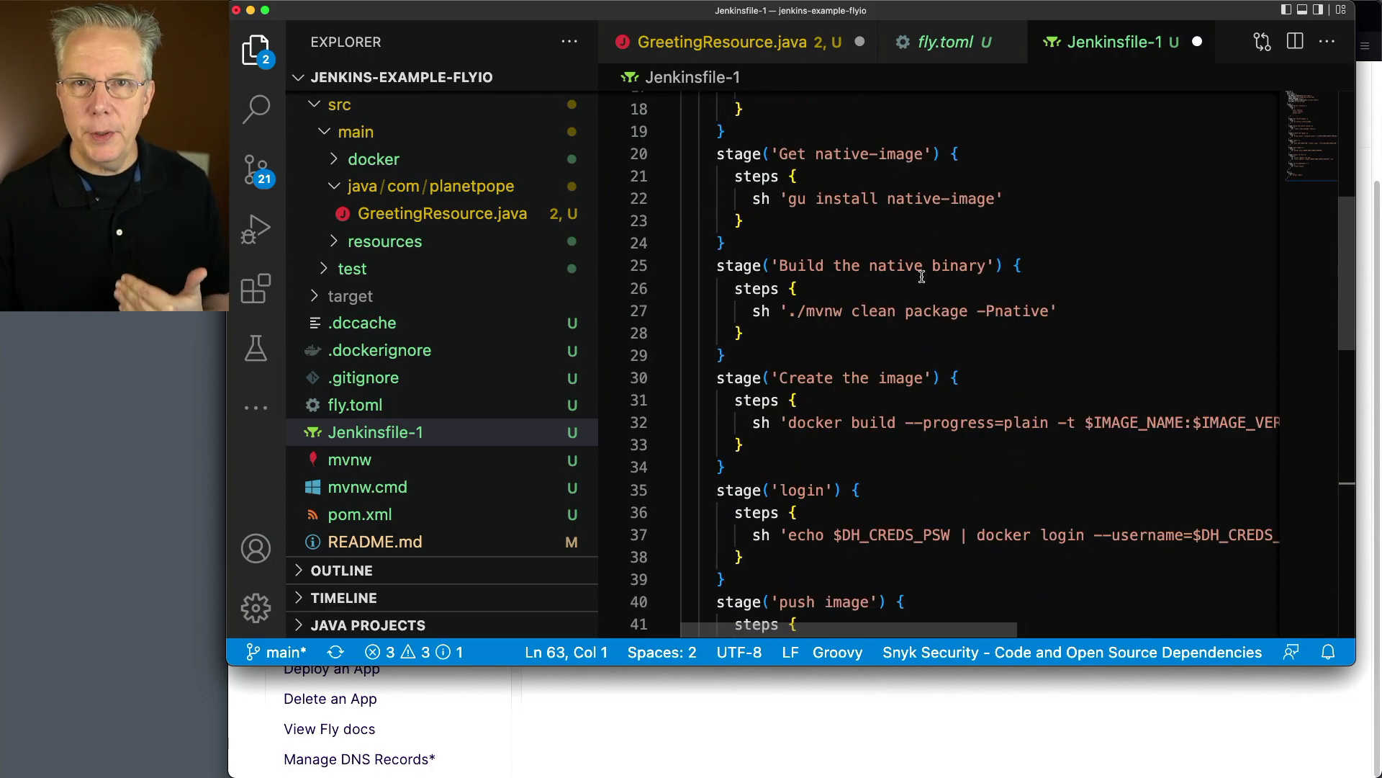
drag(787, 205, 999, 203)
drag(790, 312, 1051, 308)
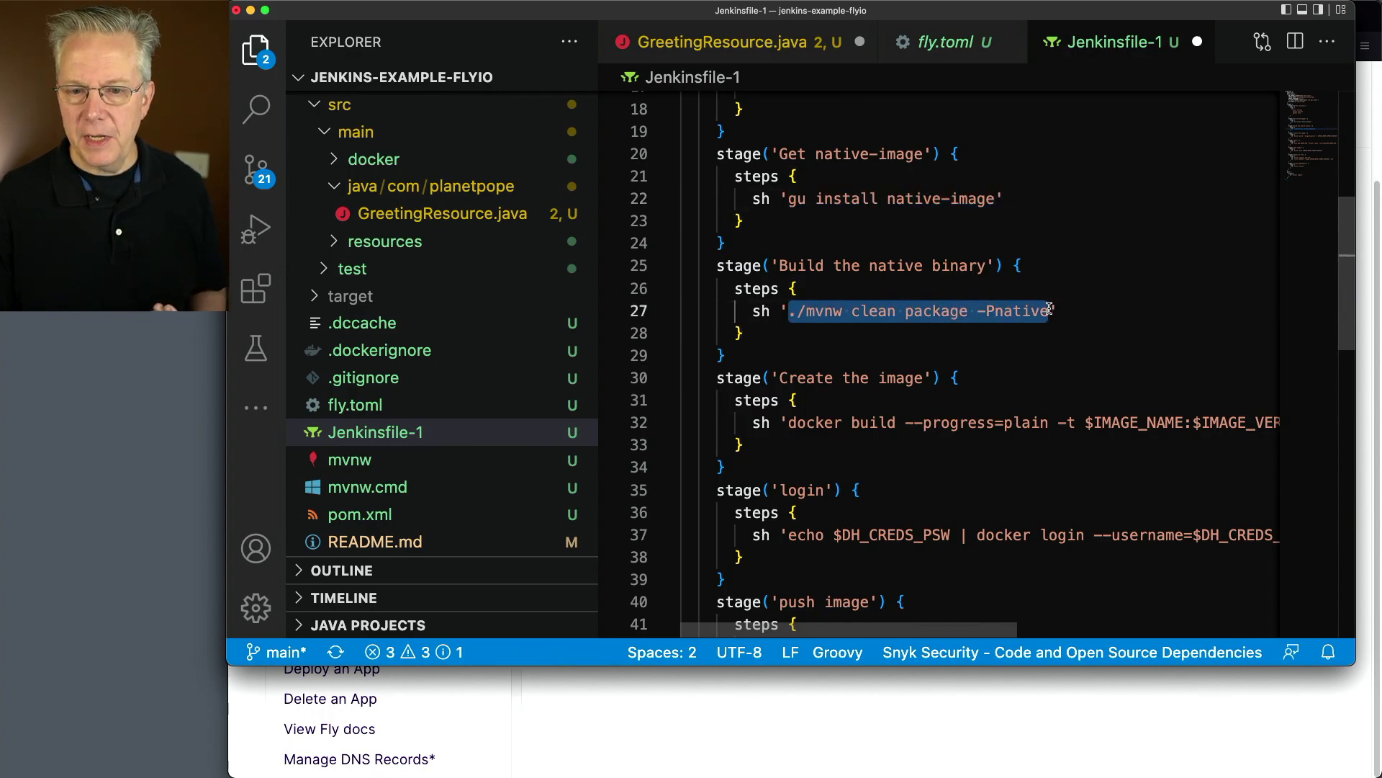
scroll(1040, 186, down, 4)
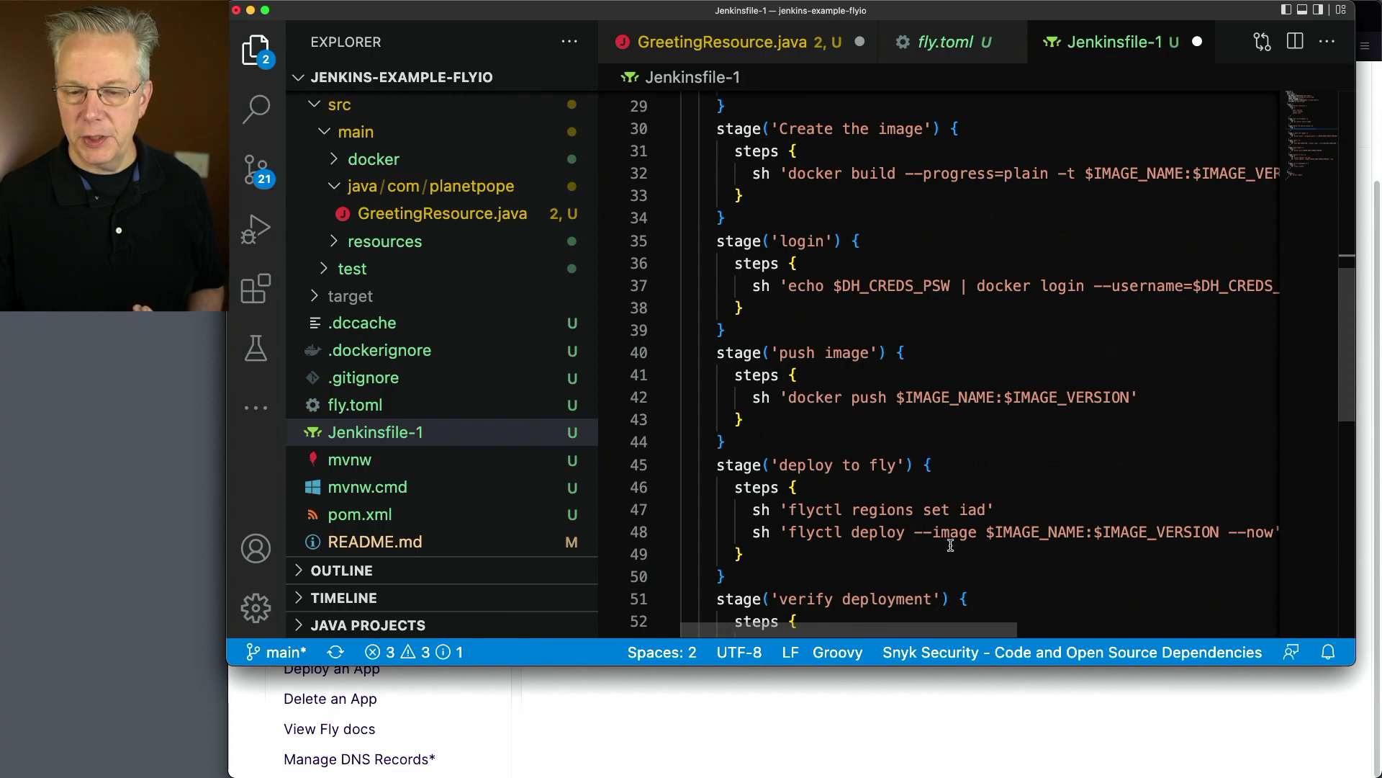
scroll(1044, 483, right, 5)
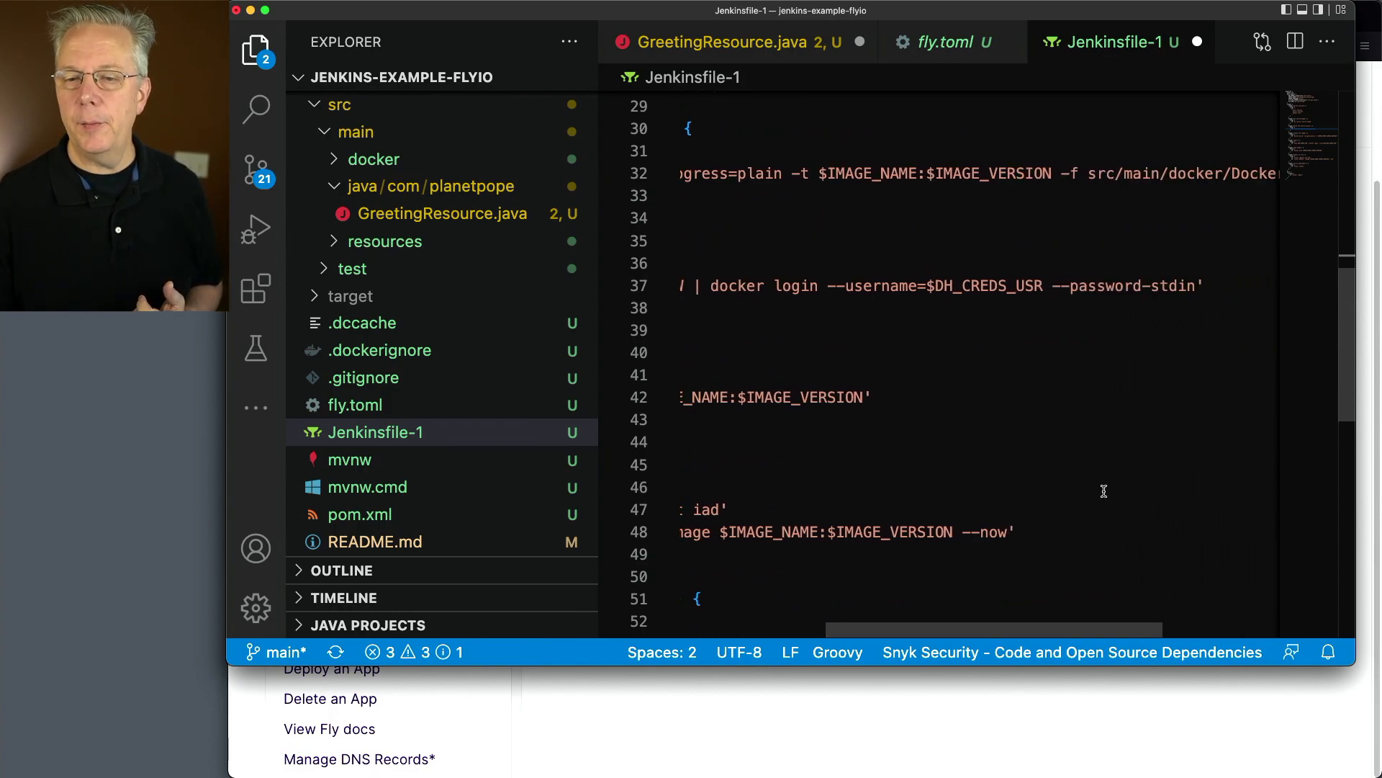
drag(1014, 630, 1134, 635)
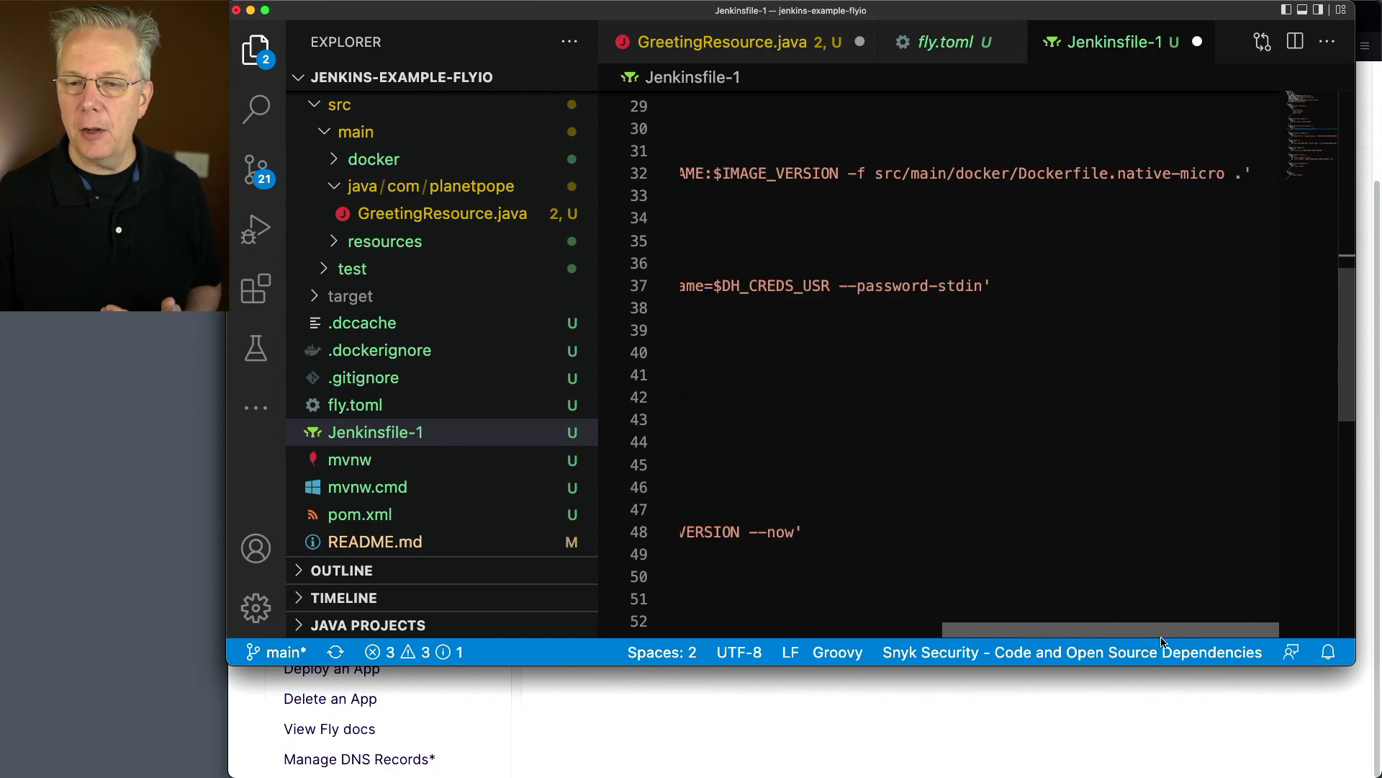
Open Dockerfile.native-micro from src/main/docker and examine its base image, COPY instruction and exposed port
click(334, 159)
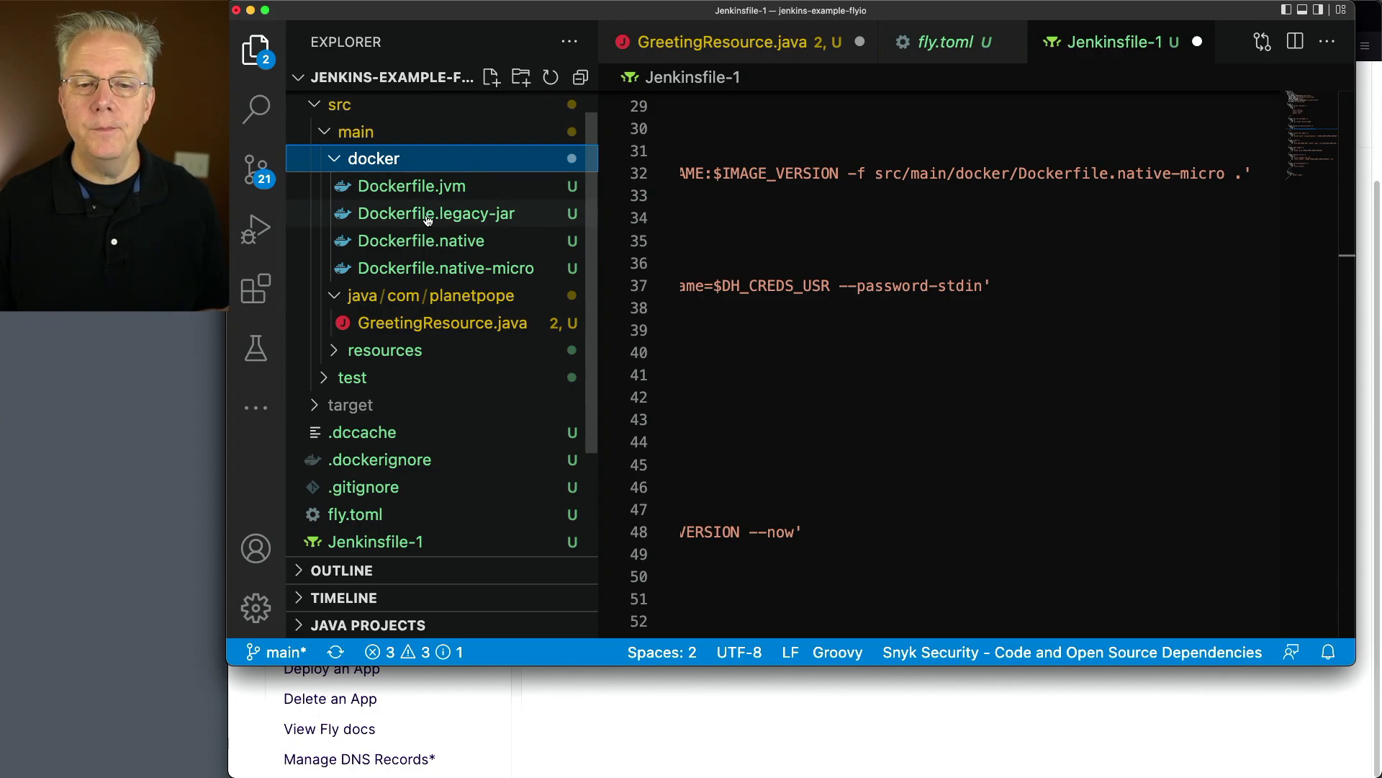
click(452, 272)
scroll(864, 396, down, 4)
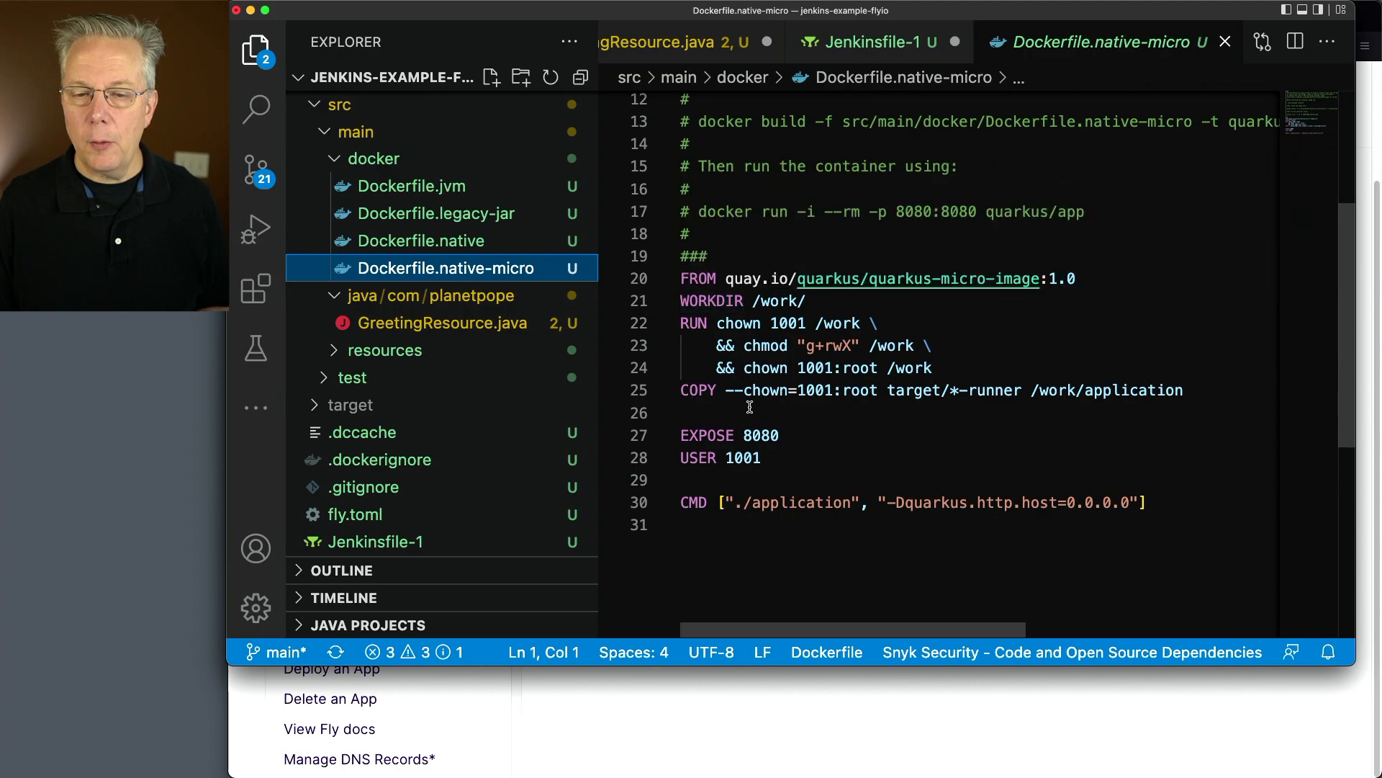
double_click(954, 391)
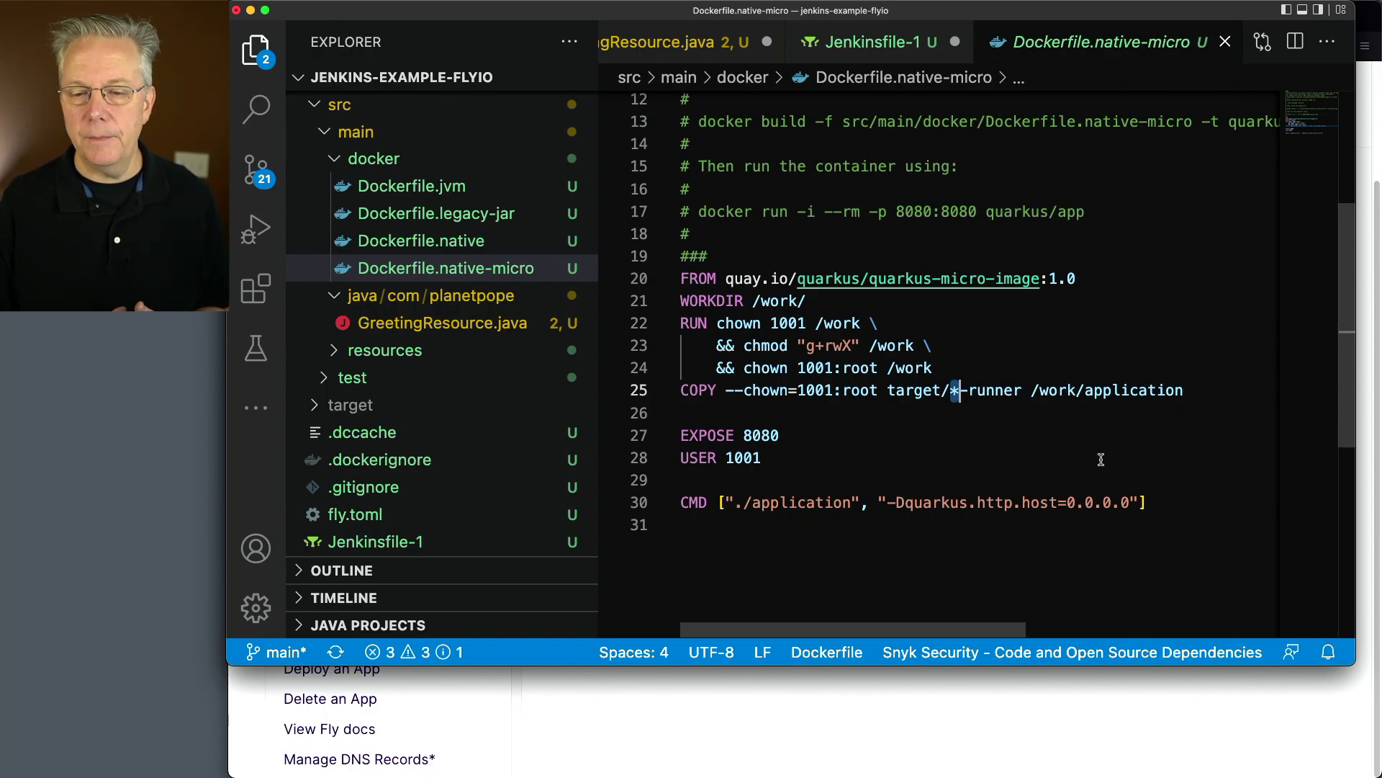
scroll(1097, 454, up, 4)
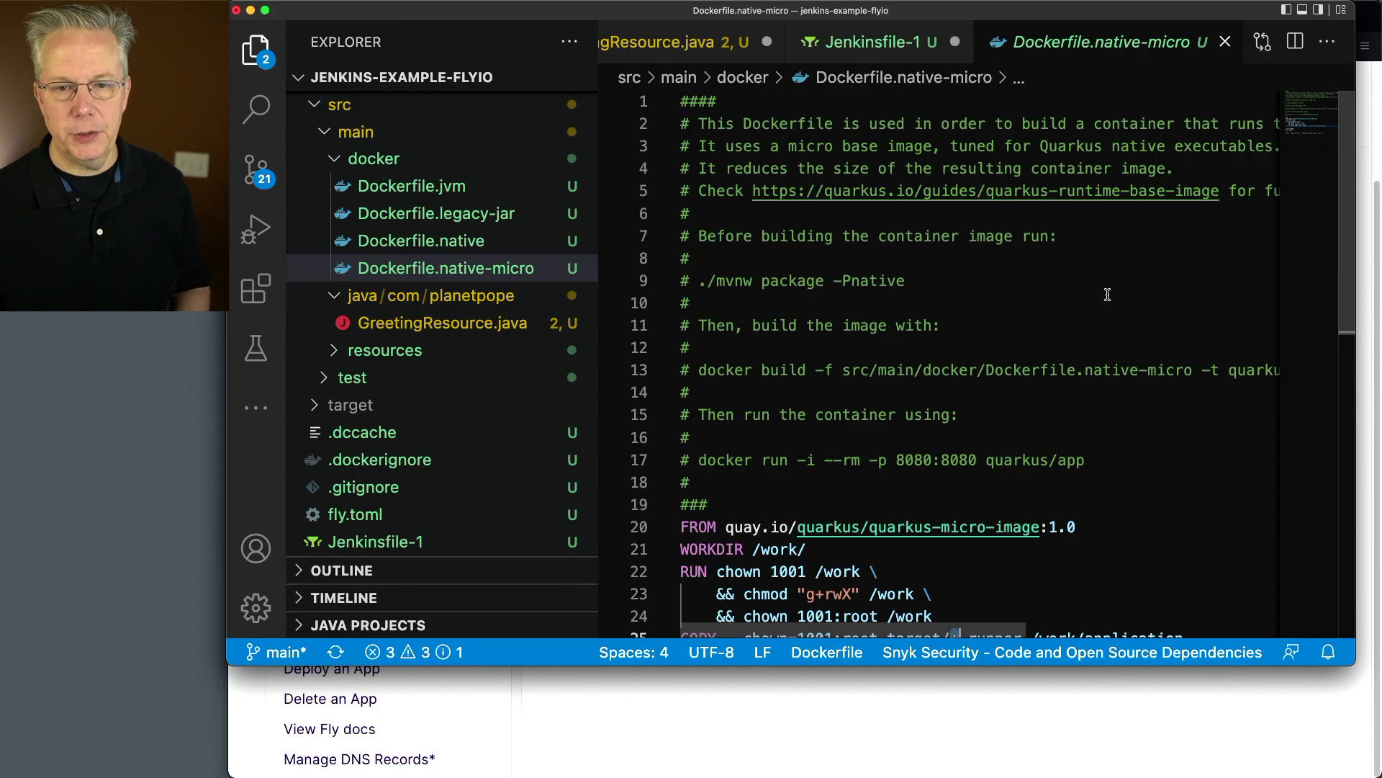
Return to Jenkinsfile-1 and examine the image push, Fly deployment, deployment verification and post sections
key(ctrl+Tab)
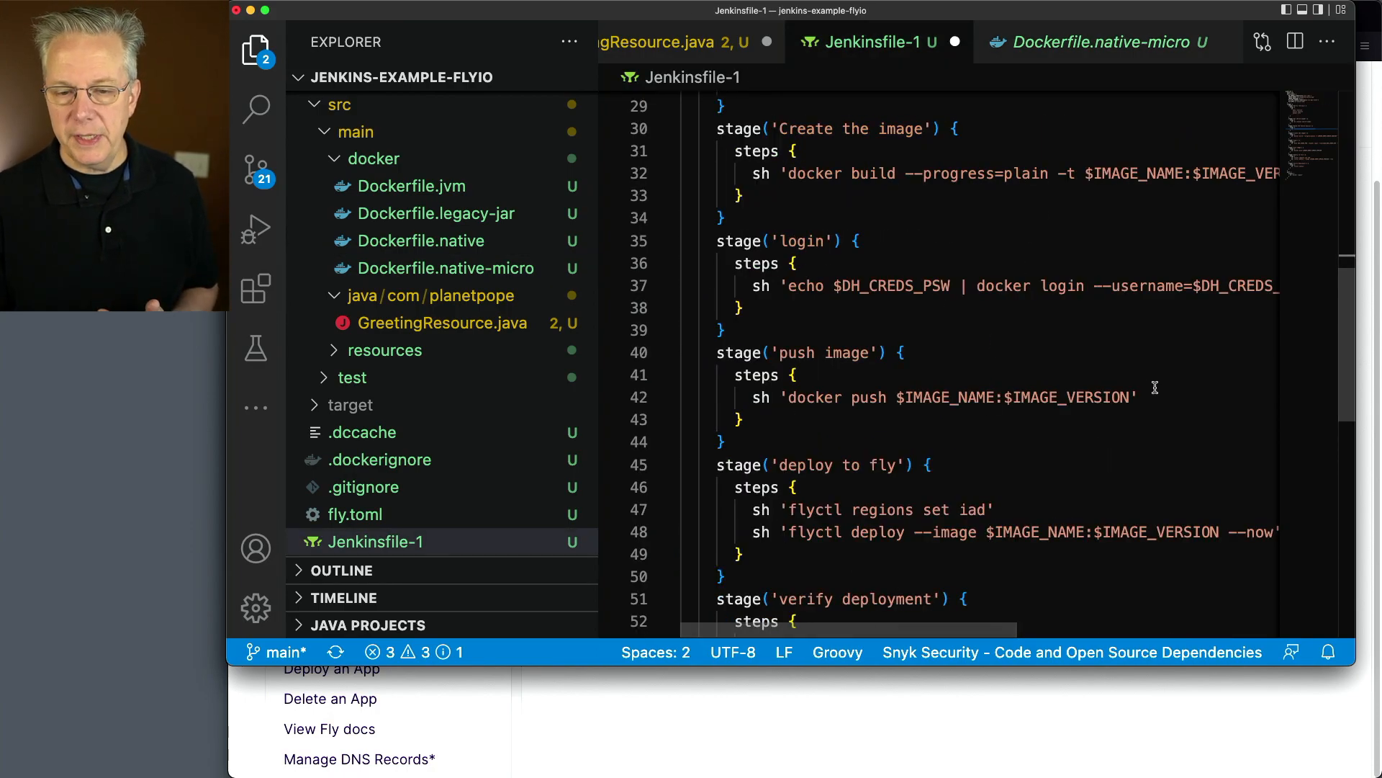
scroll(1140, 399, down, 3)
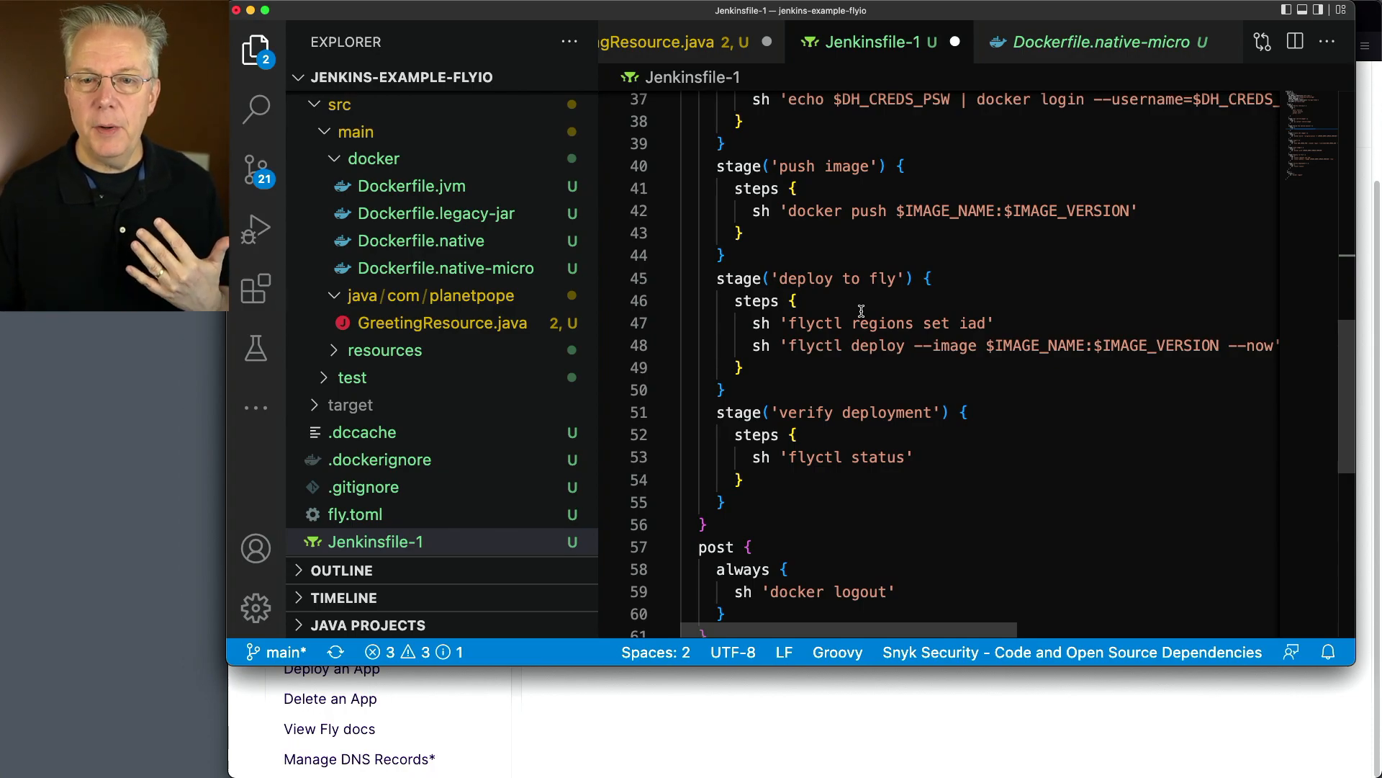
Open fly.toml and search it for the region code iad
scroll(360, 446, down, 3)
click(355, 377)
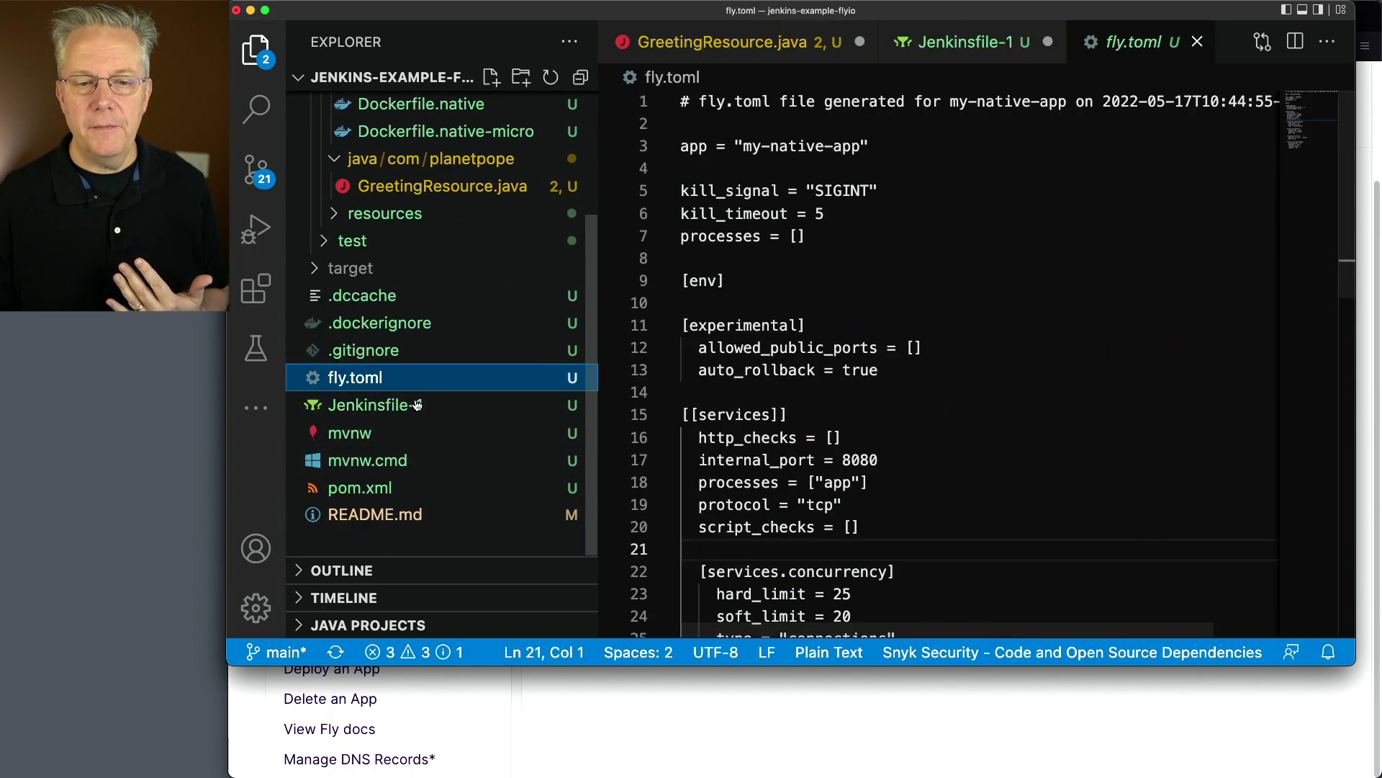
click(1061, 461)
click(728, 527)
key(super+f)
text(iad)
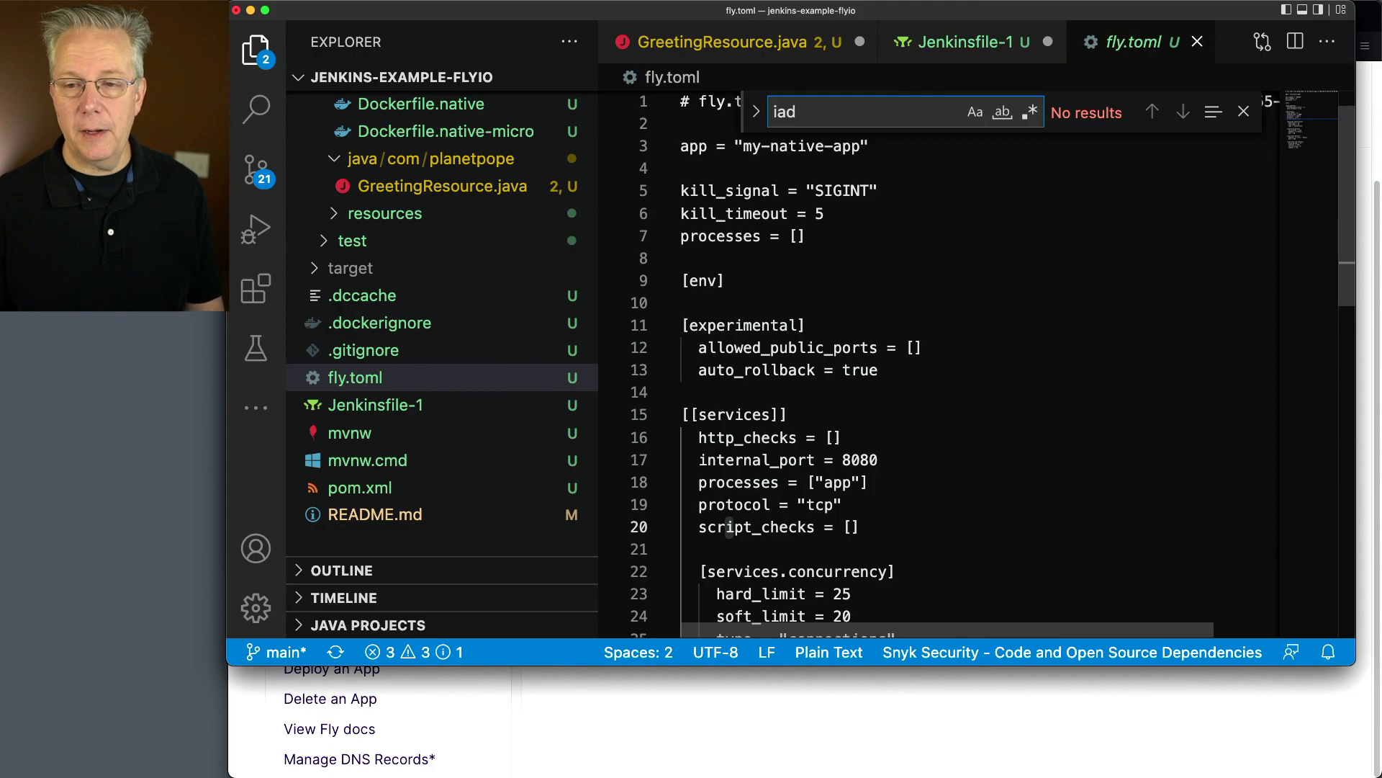
key(Escape)
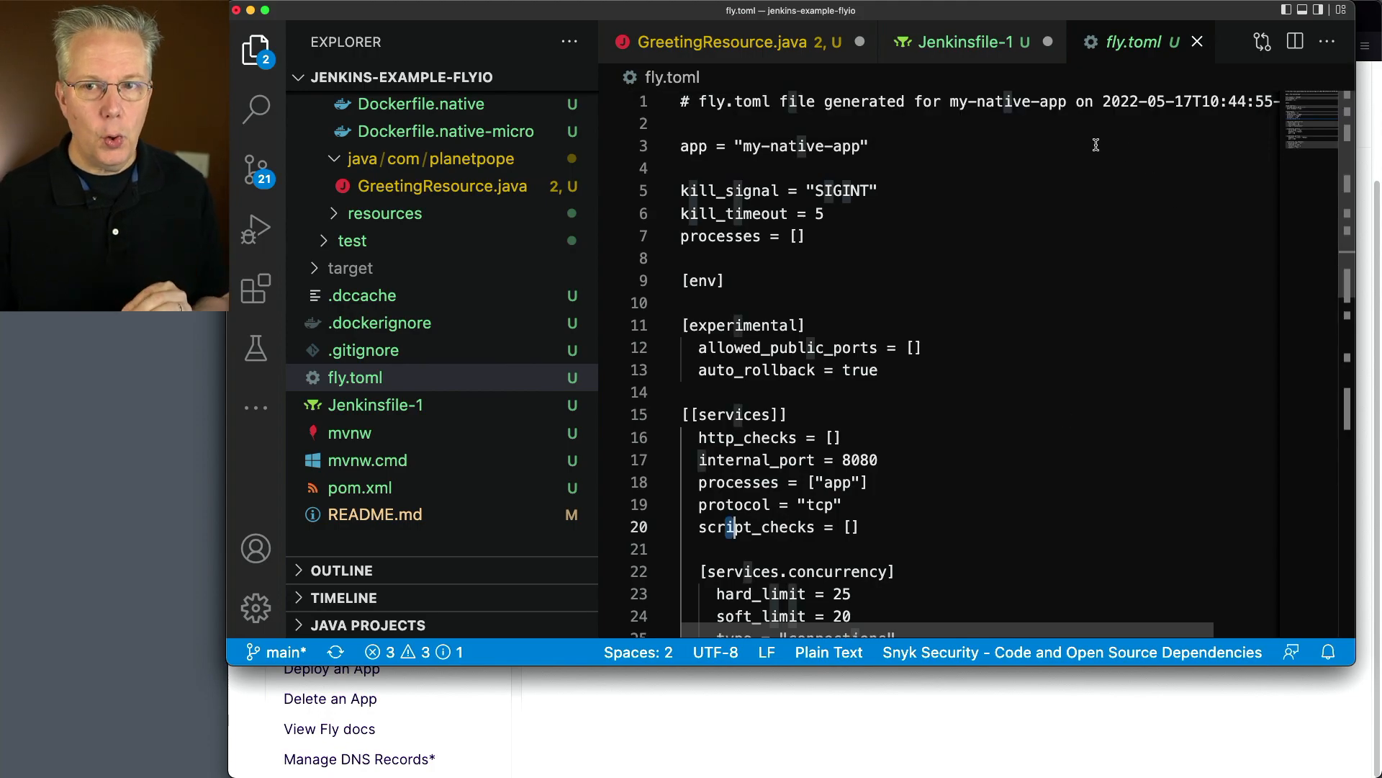
Return to Jenkinsfile-1 and examine the --image argument of flyctl deploy against the image build and push stages
click(962, 41)
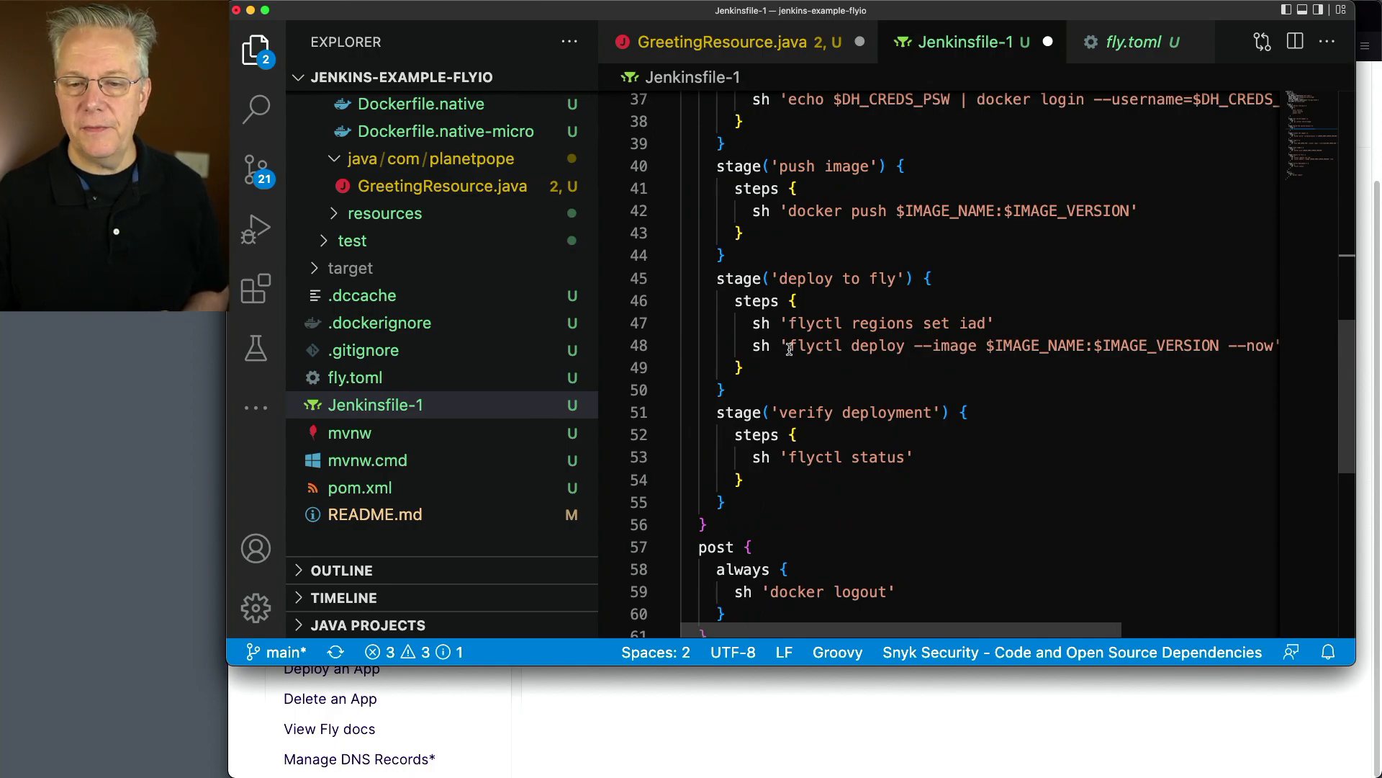
scroll(1017, 626, right, 3)
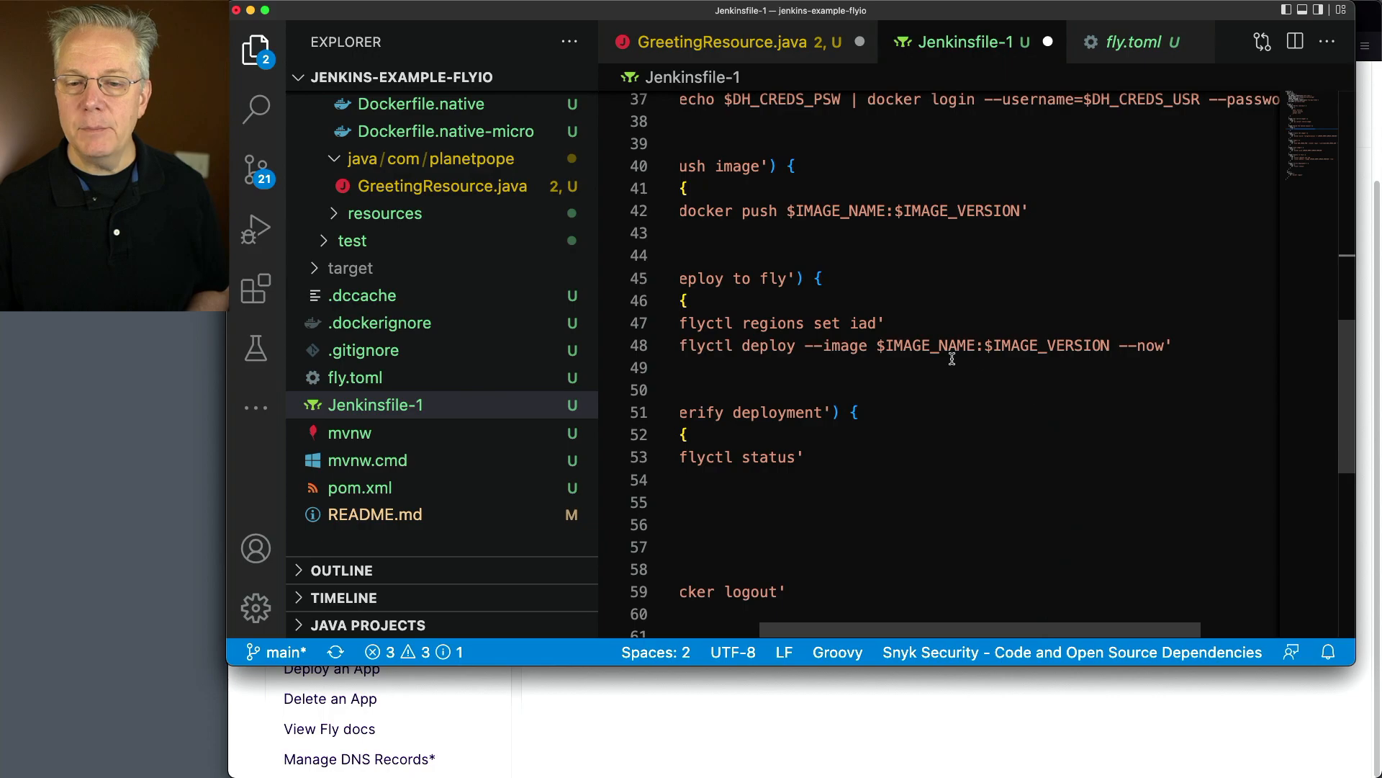
drag(804, 351, 1111, 347)
scroll(1039, 436, up, 2)
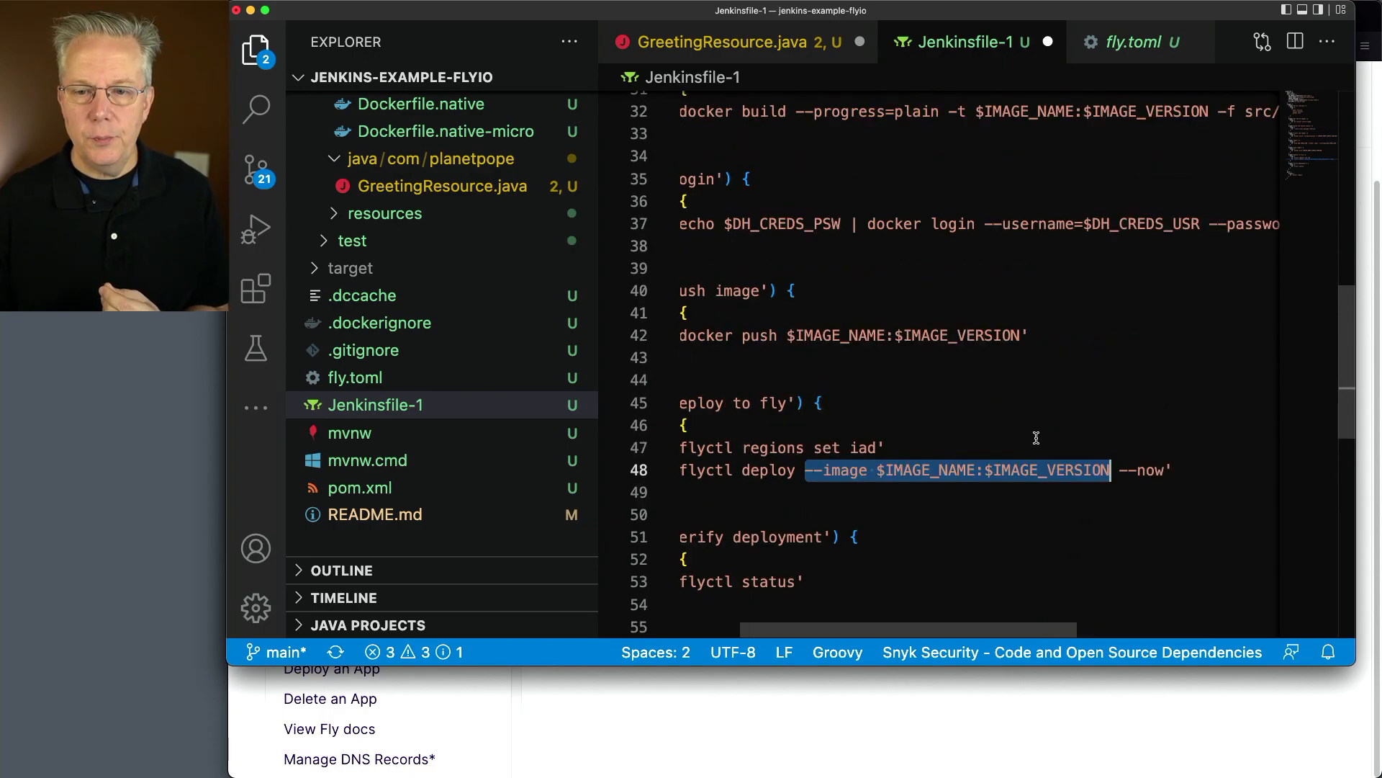
scroll(1063, 438, up, 2)
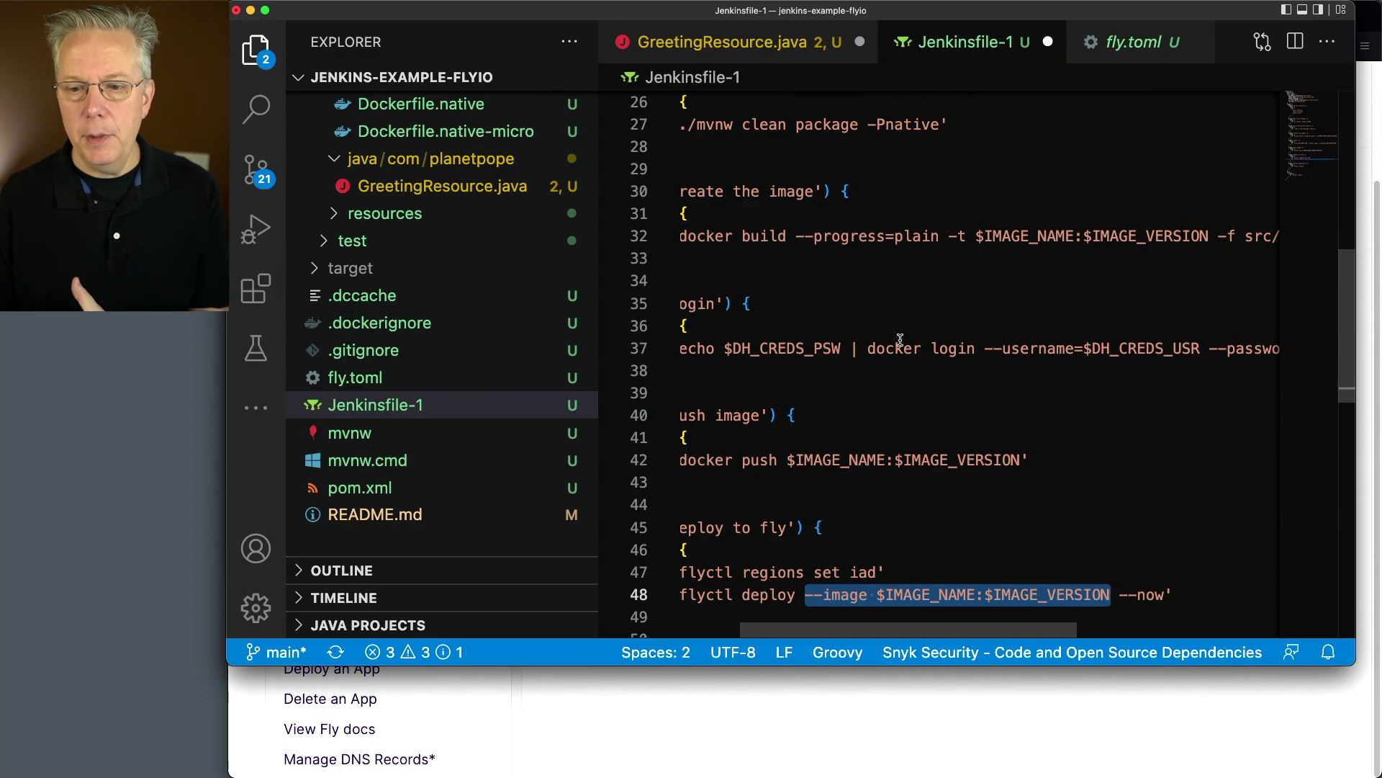
scroll(900, 339, down, 3)
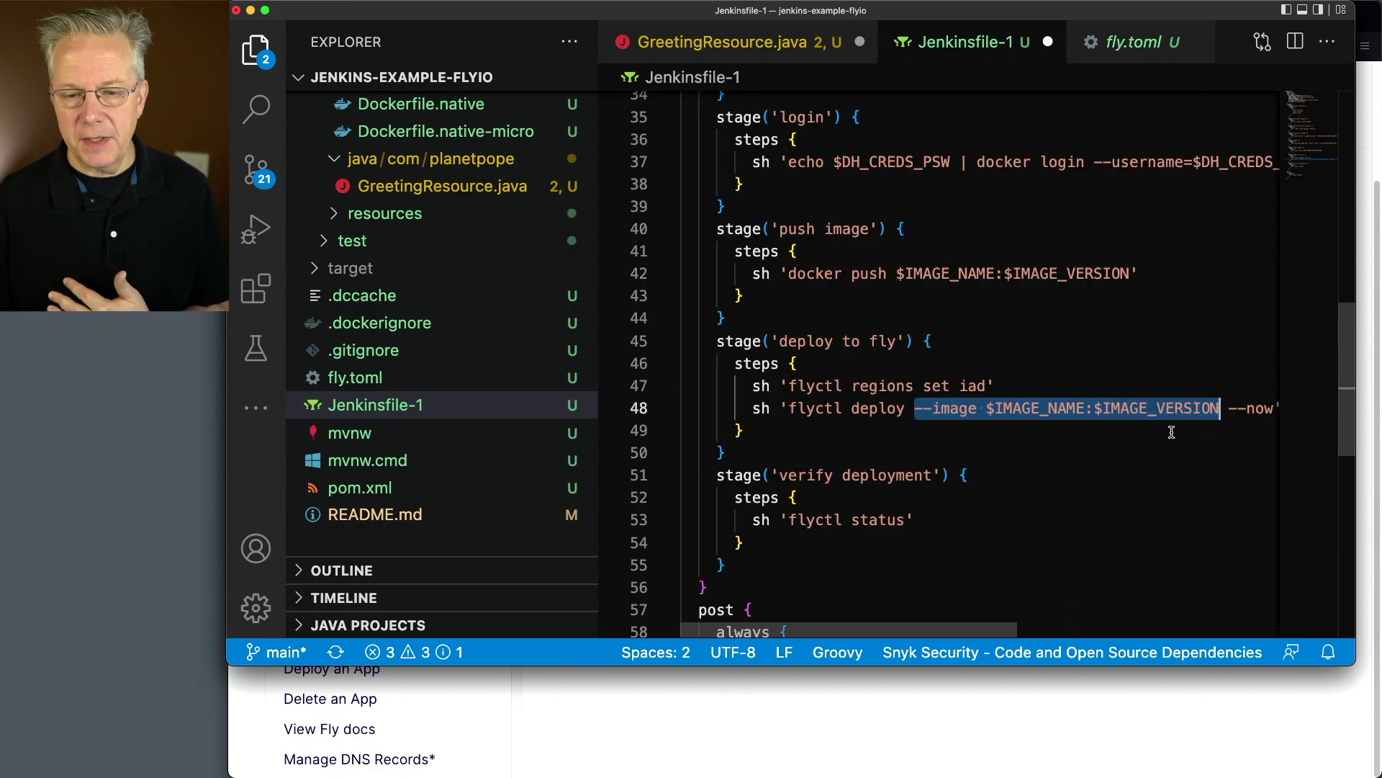
scroll(939, 520, down, 5)
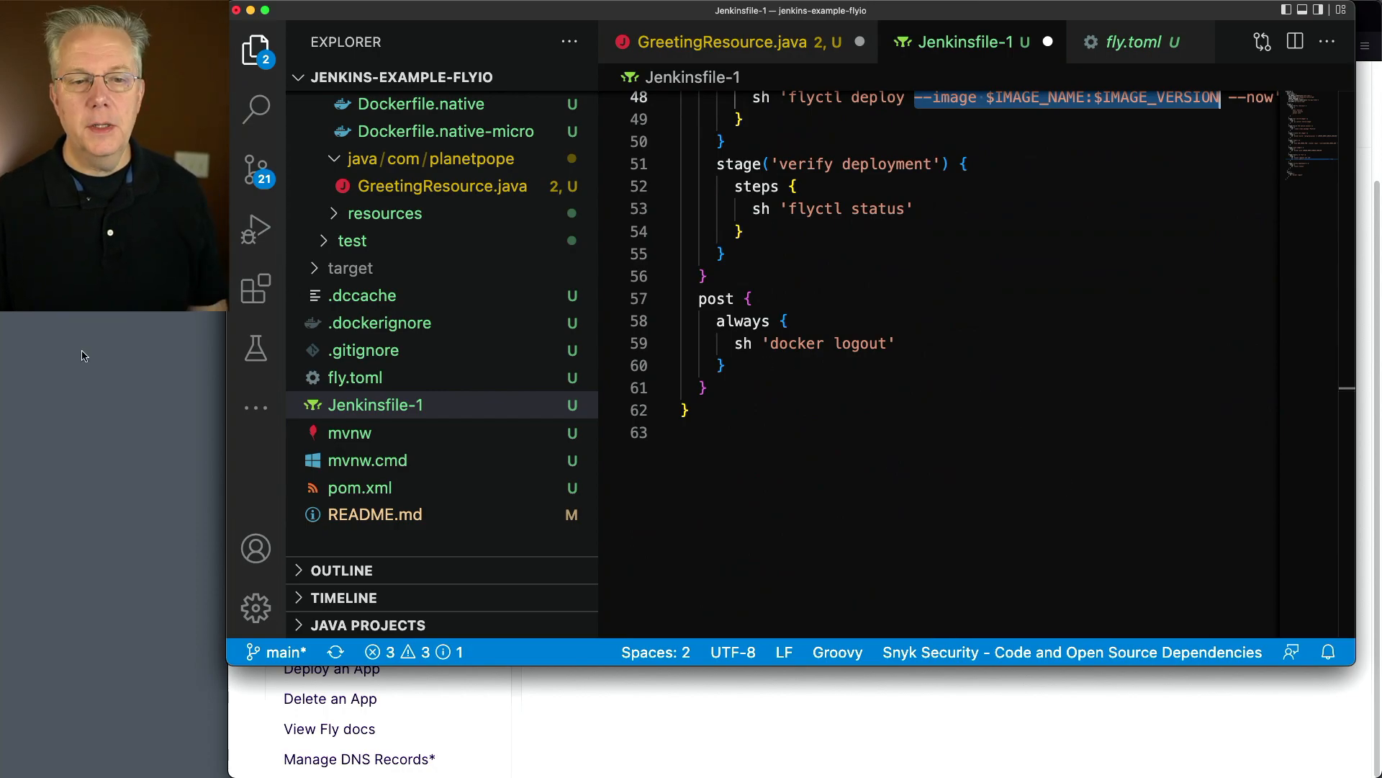
Review the pending changes and add .dccache to the .gitignore file
click(264, 179)
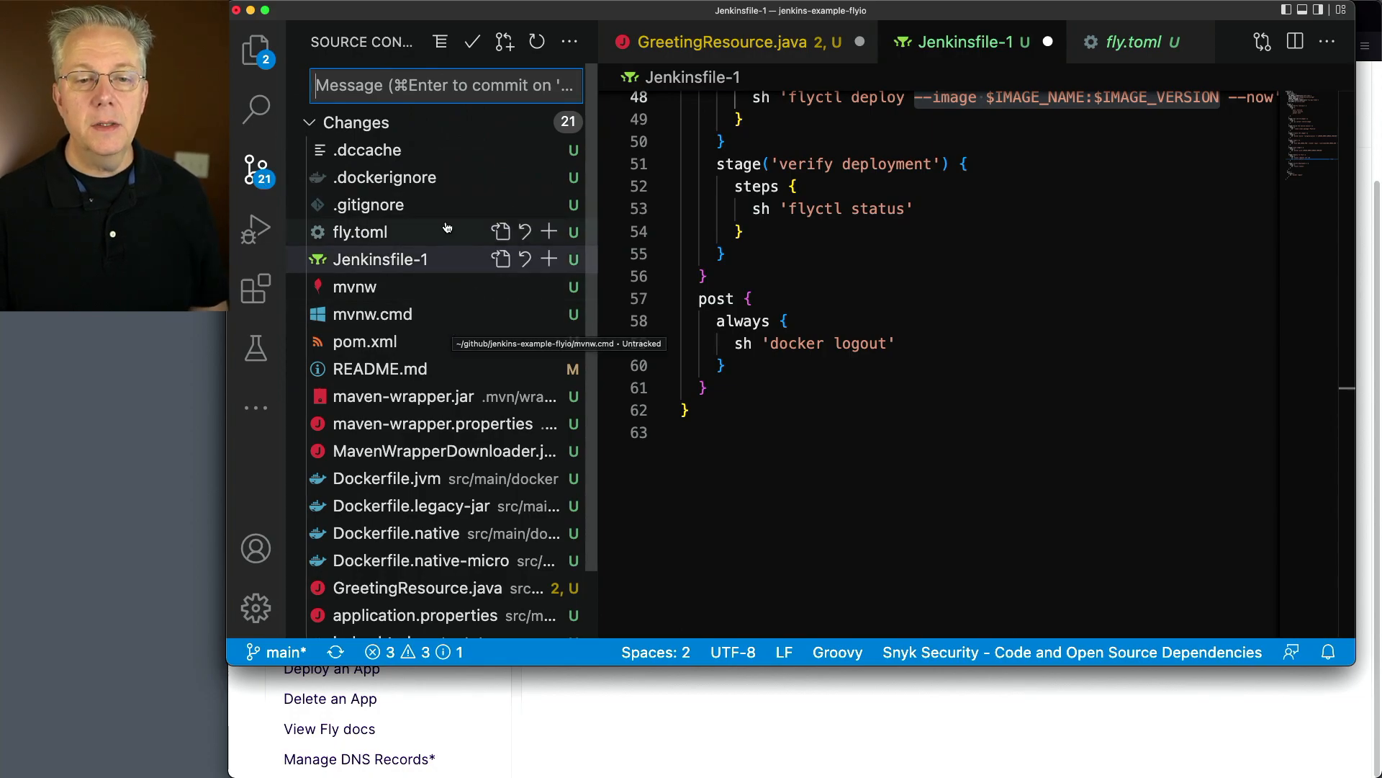
click(370, 205)
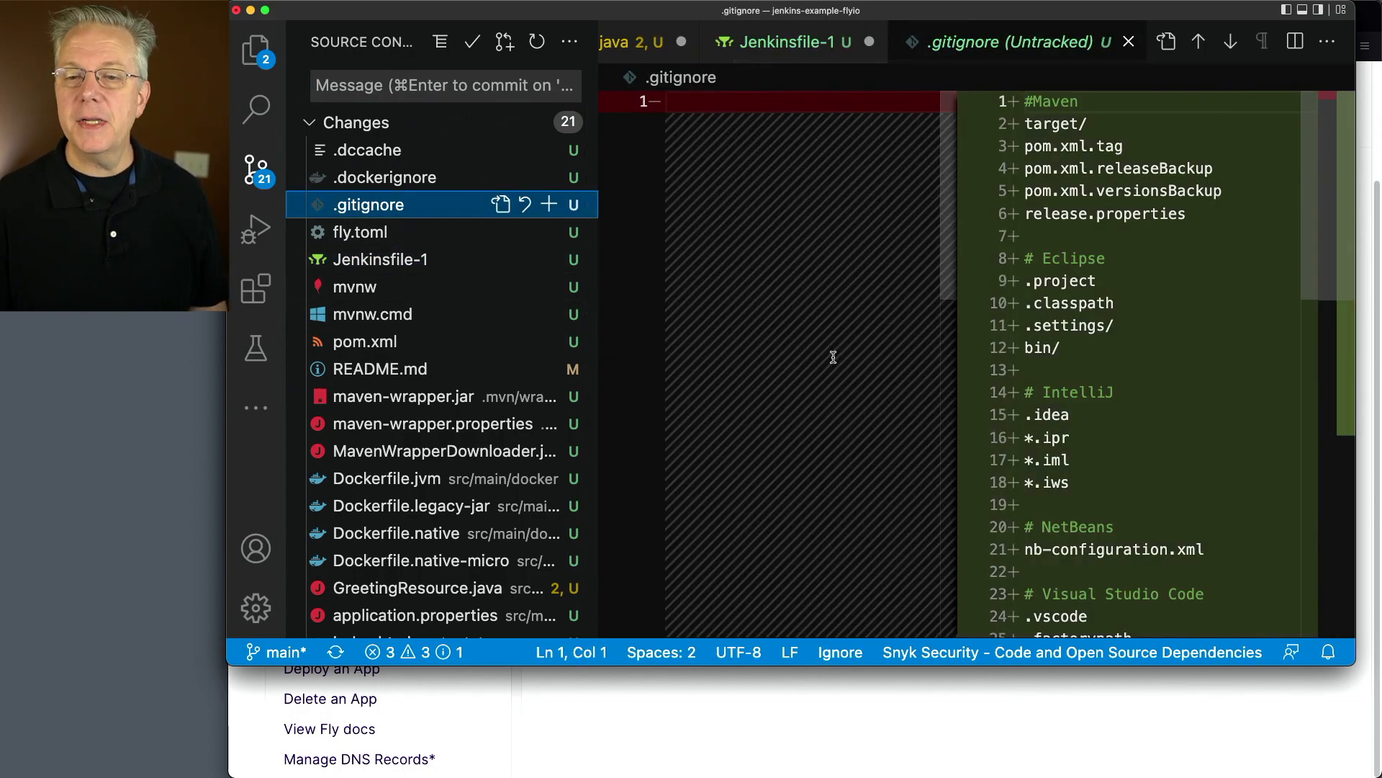
click(1129, 43)
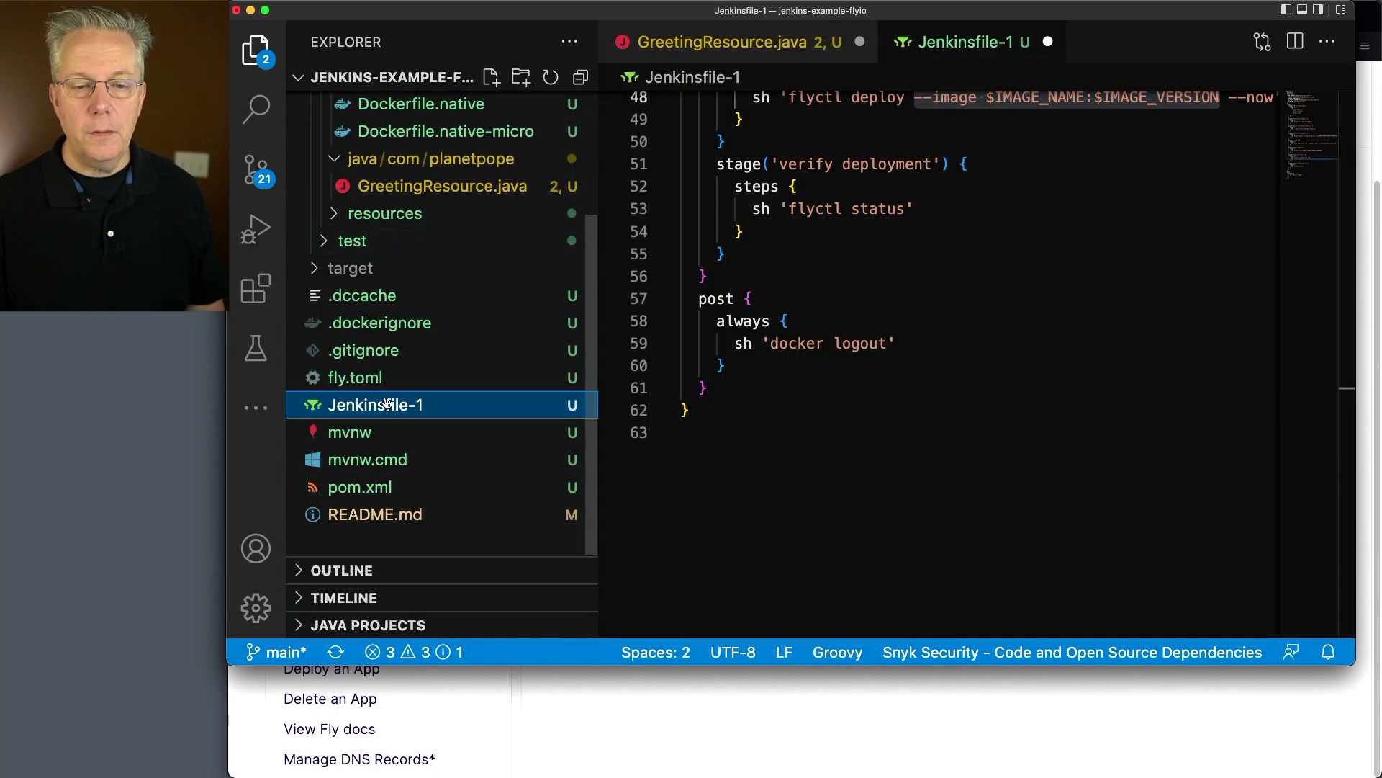
click(366, 357)
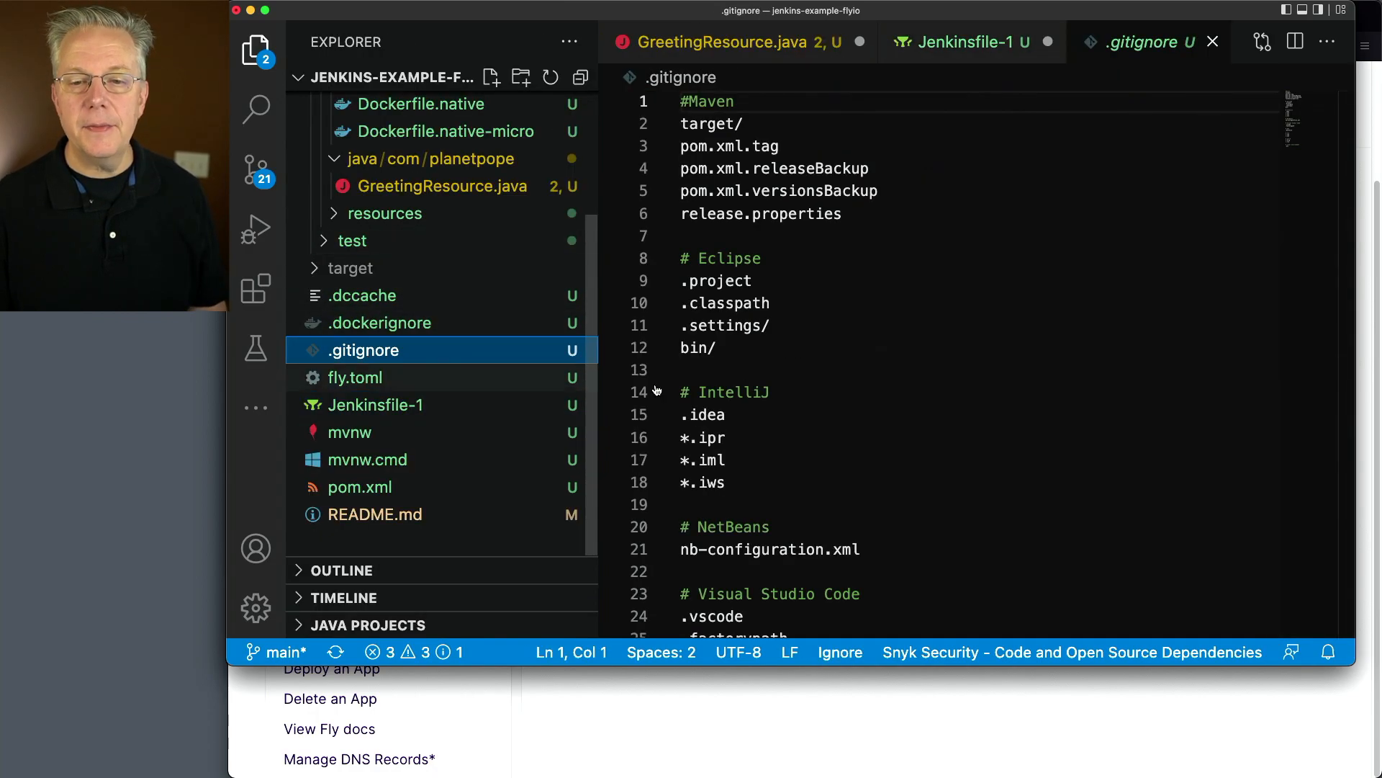
scroll(842, 464, down, 5)
click(872, 589)
text(.)
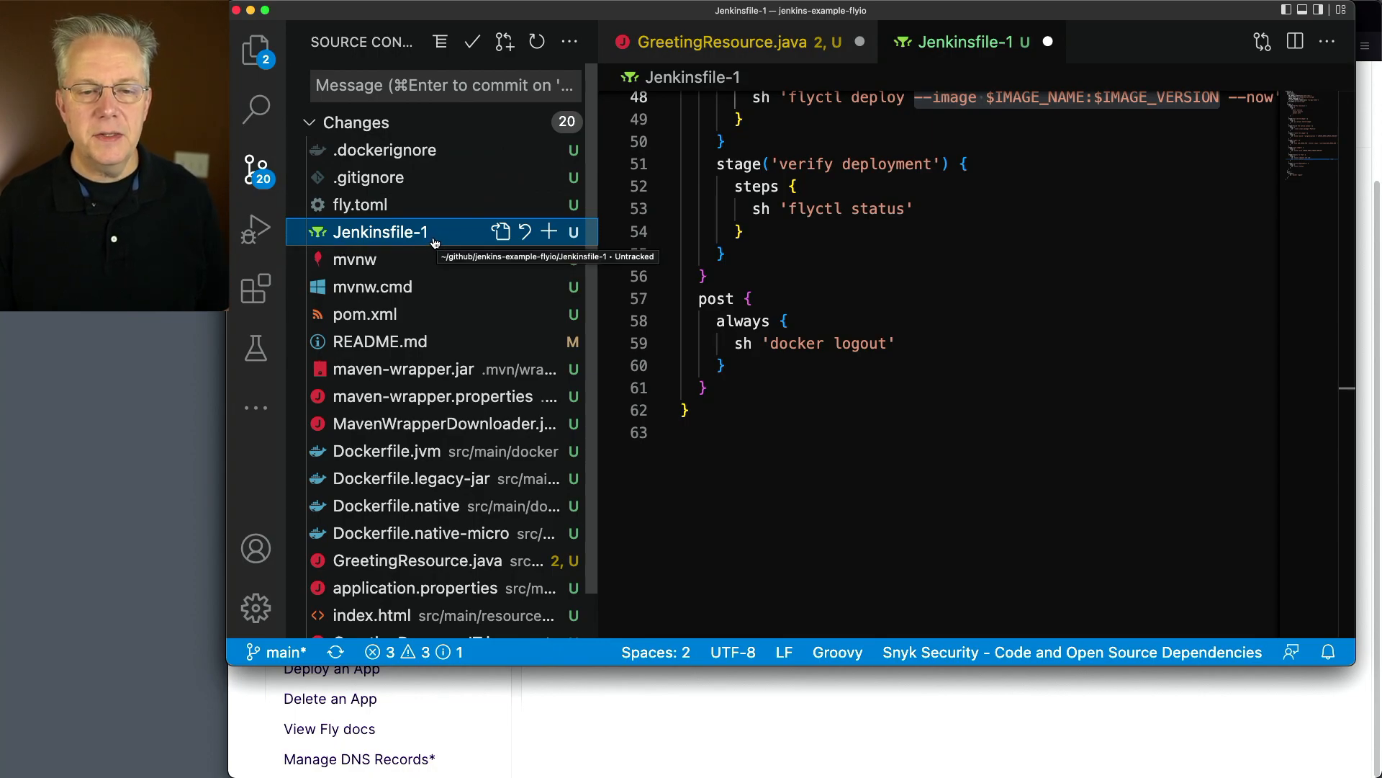
Rename Jenkinsfile-1 as Jenkinsfile-build
key(super+shift+e)
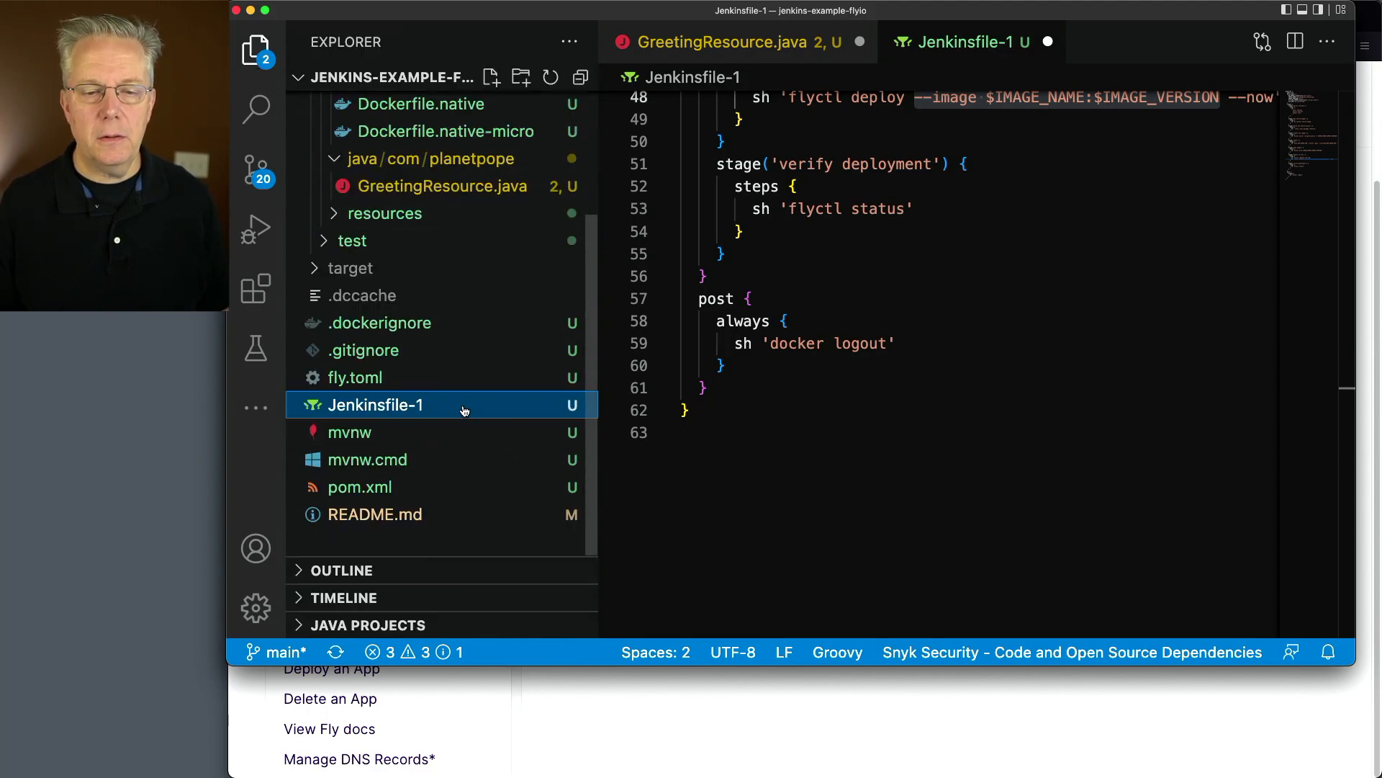
key(Return)
key(Right)
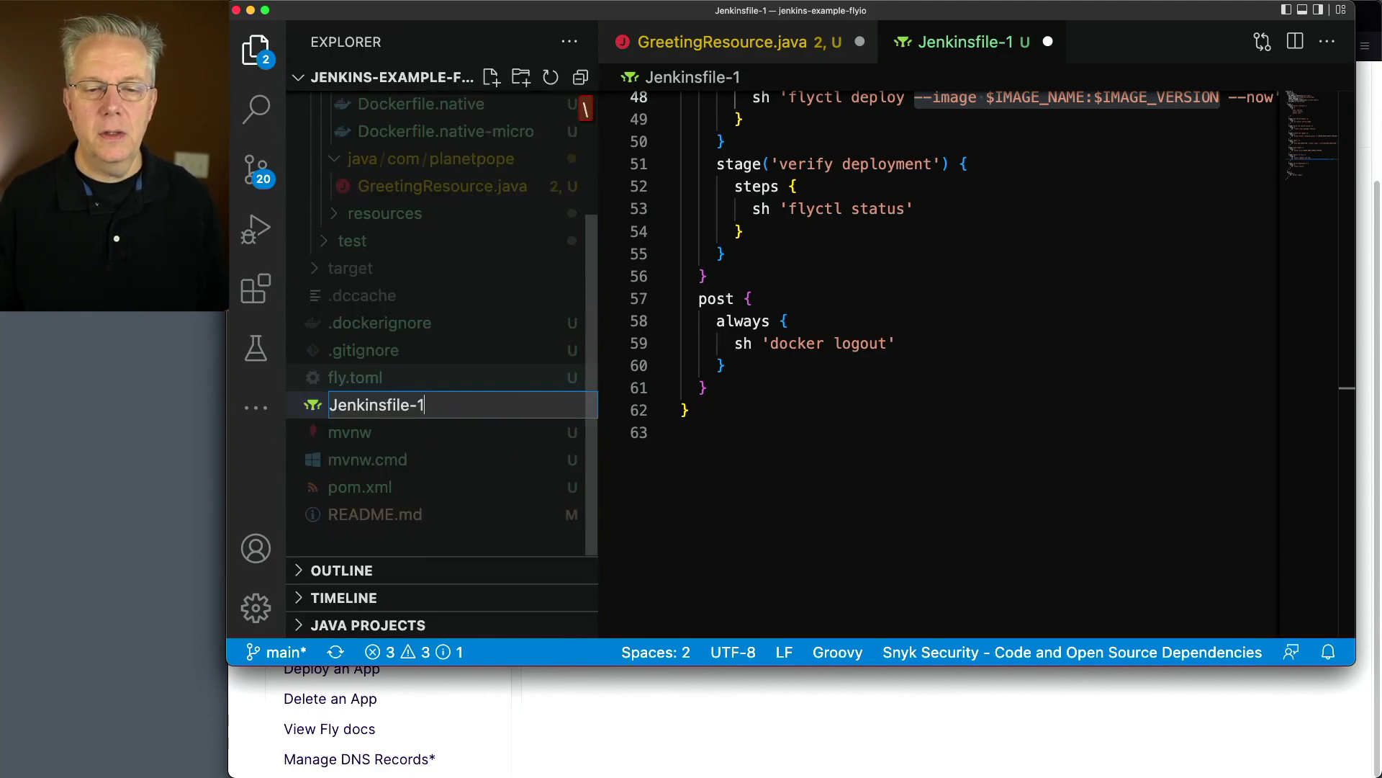
text(build)
key(Return)
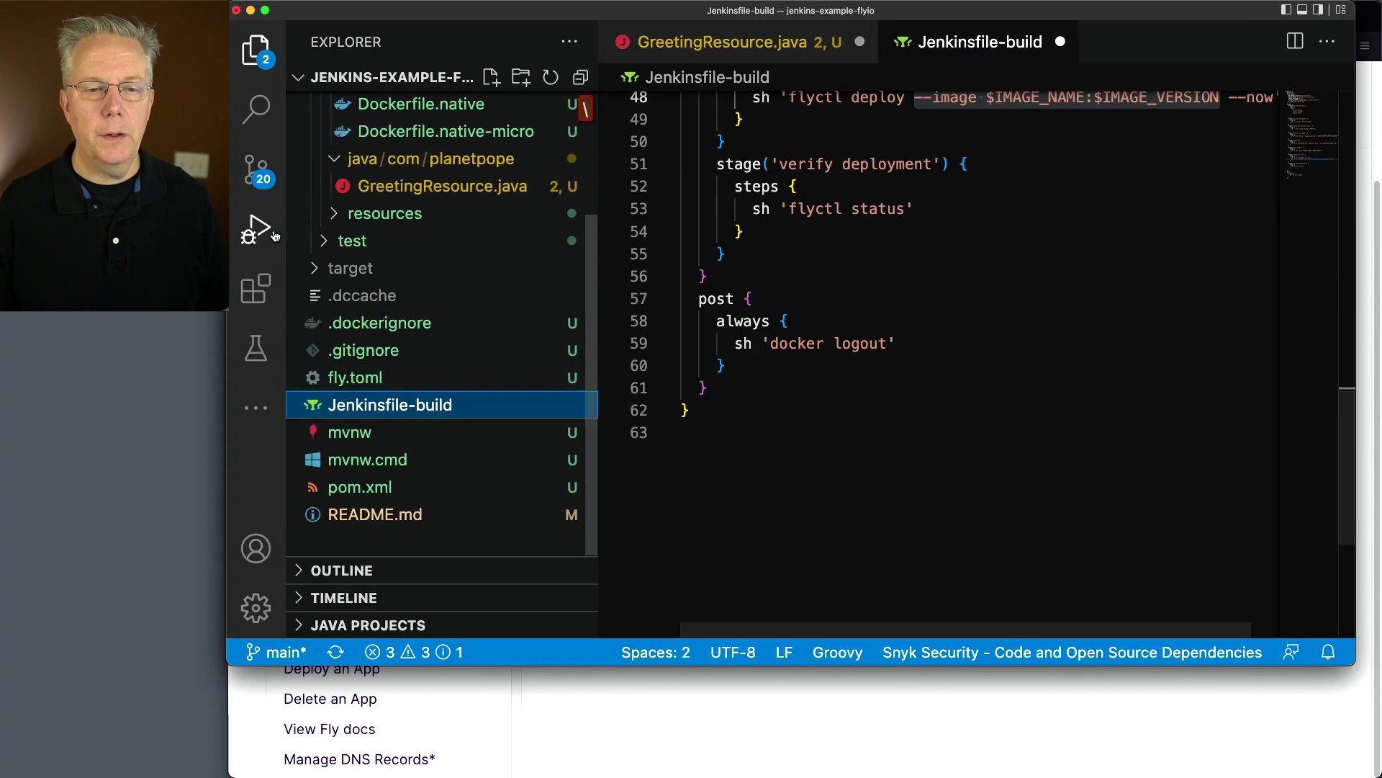
Review the pending changes, then examine GreetingResource.java and its test class GreetingResourceTest.java under test/java/com/planetpope
key(ctrl+shift+g)
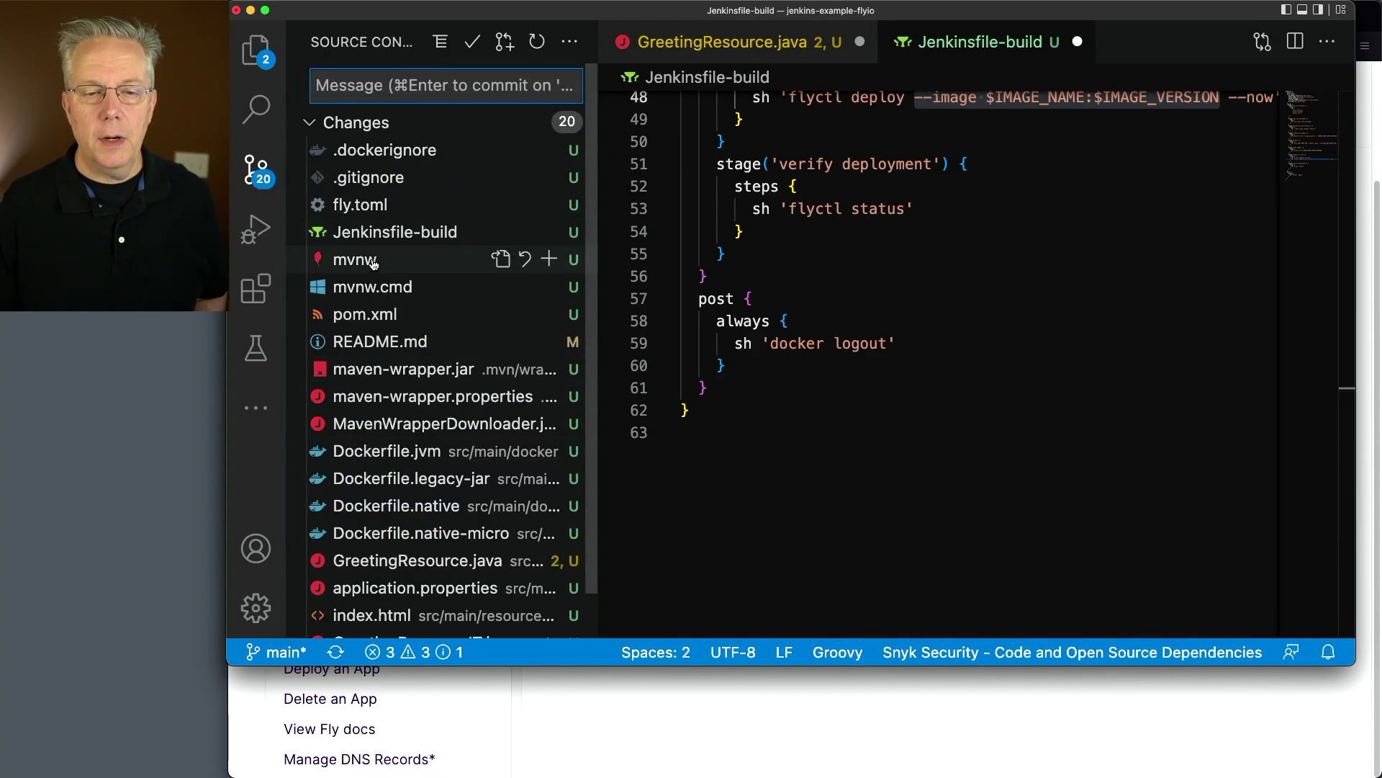
scroll(418, 409, down, 2)
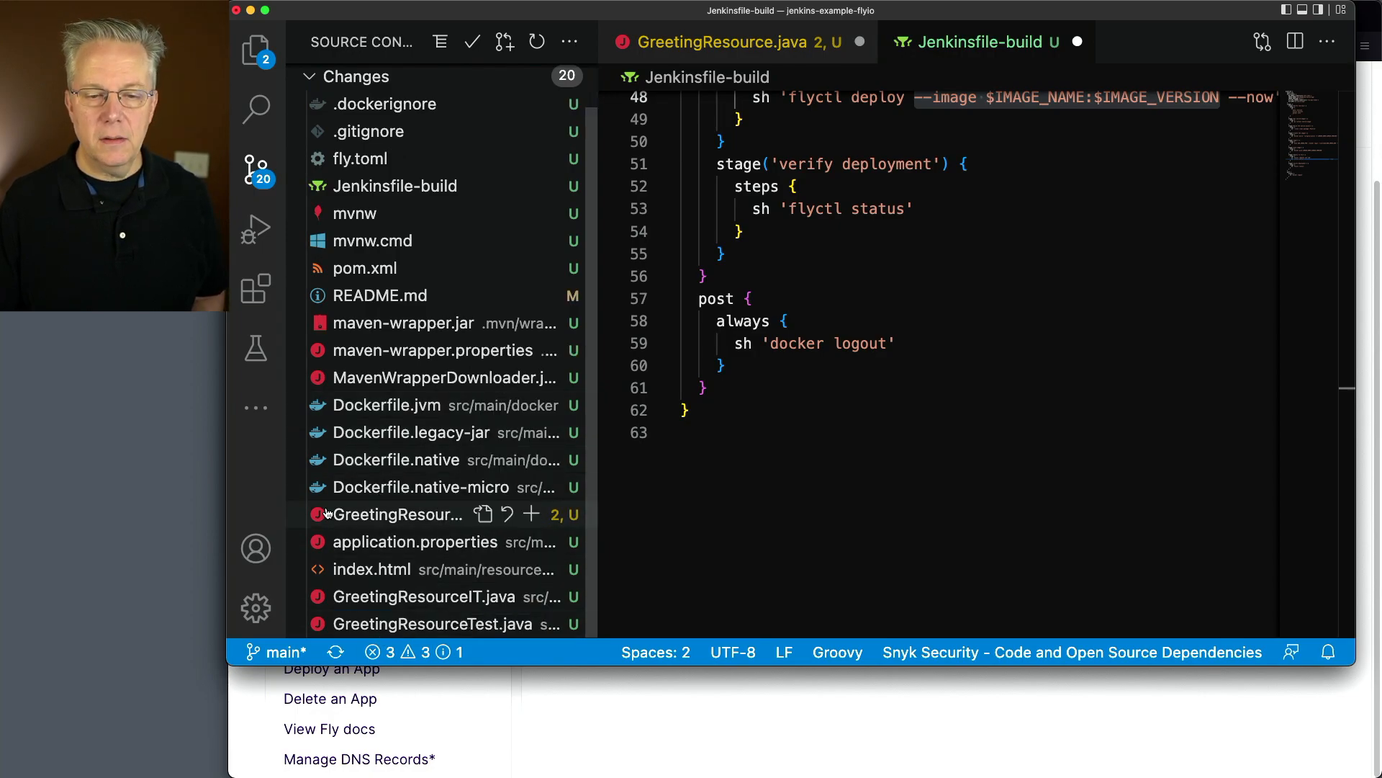
click(360, 517)
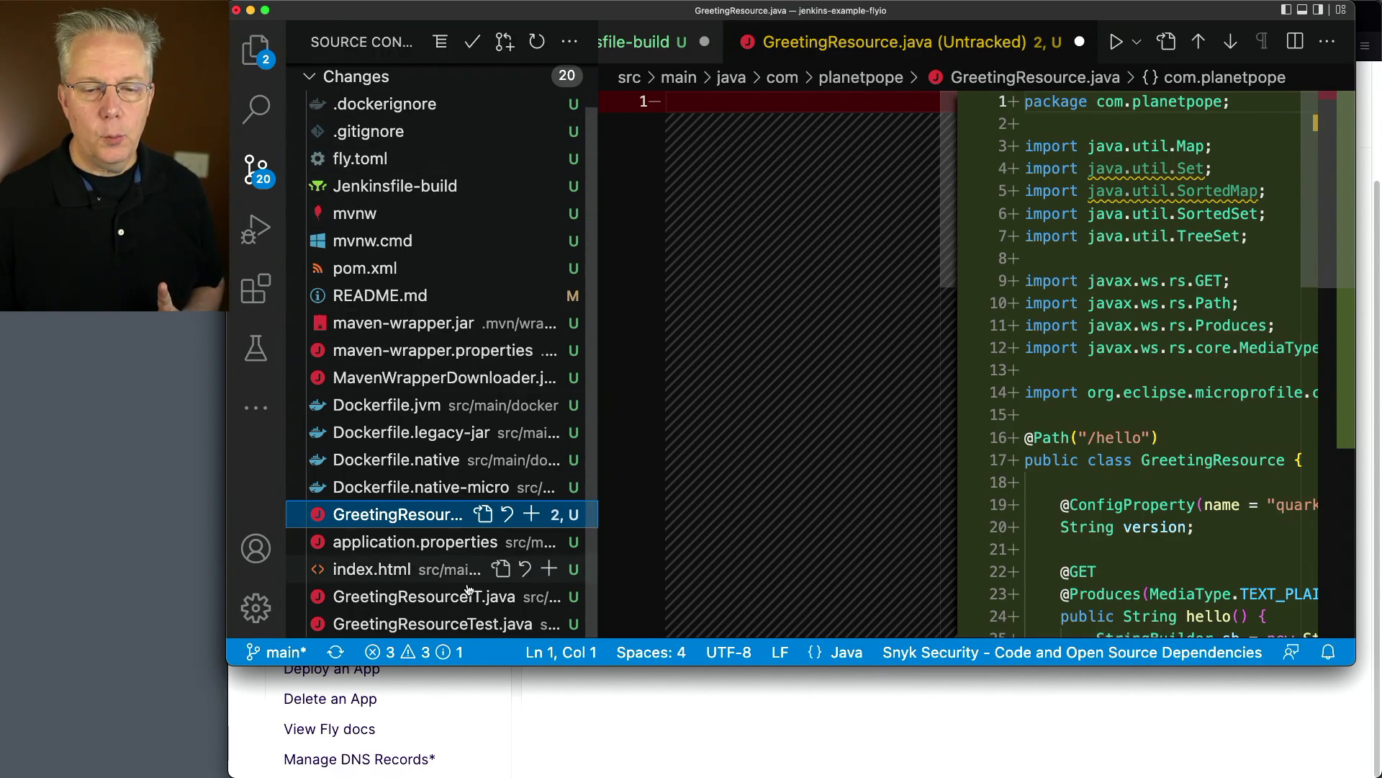
click(256, 50)
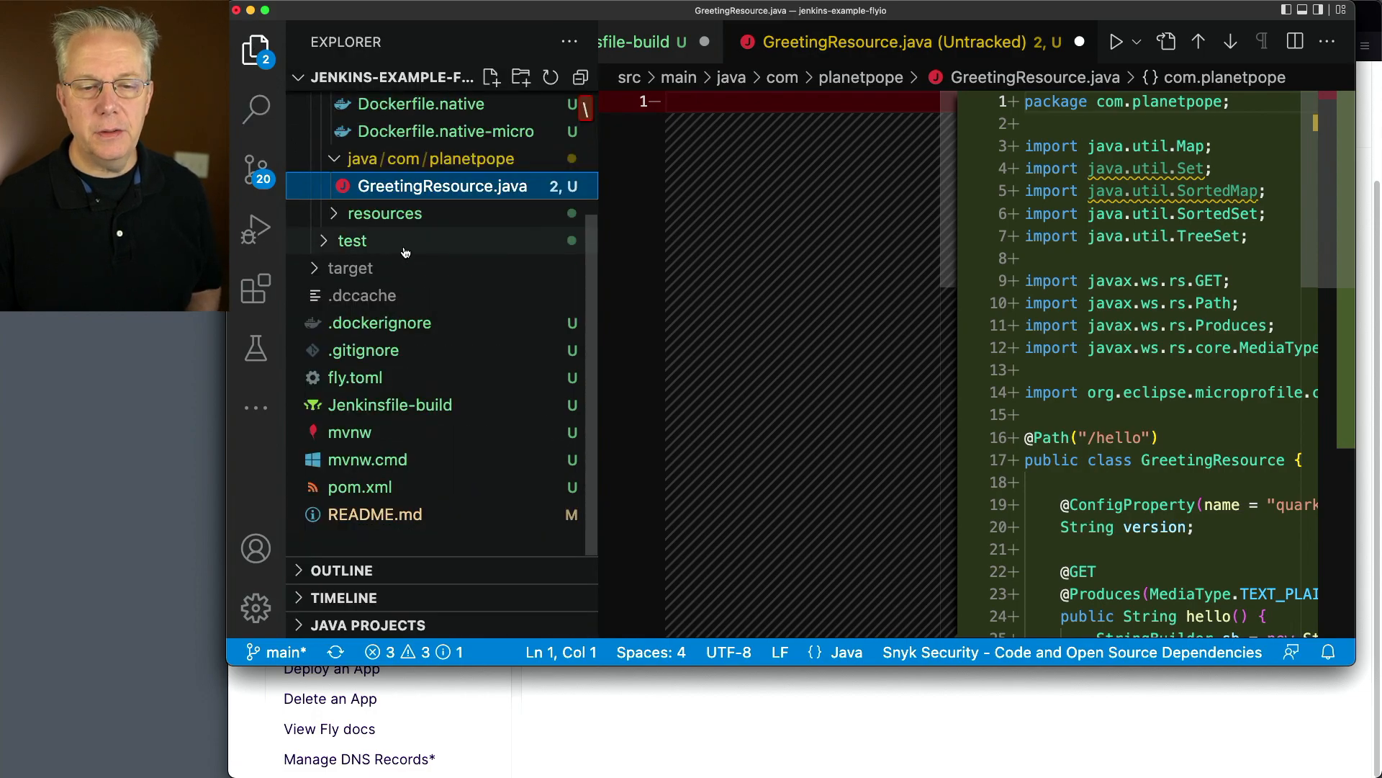
scroll(401, 274, up, 3)
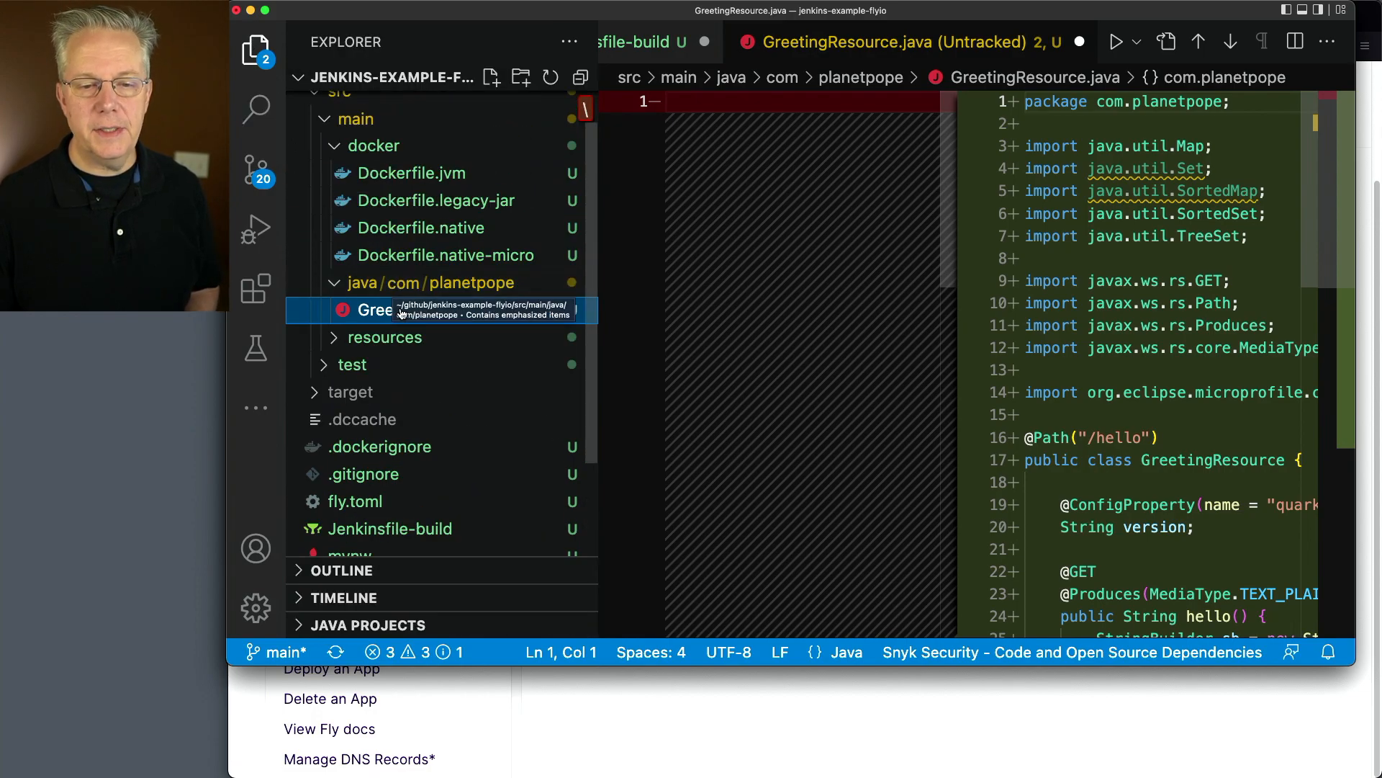
click(385, 369)
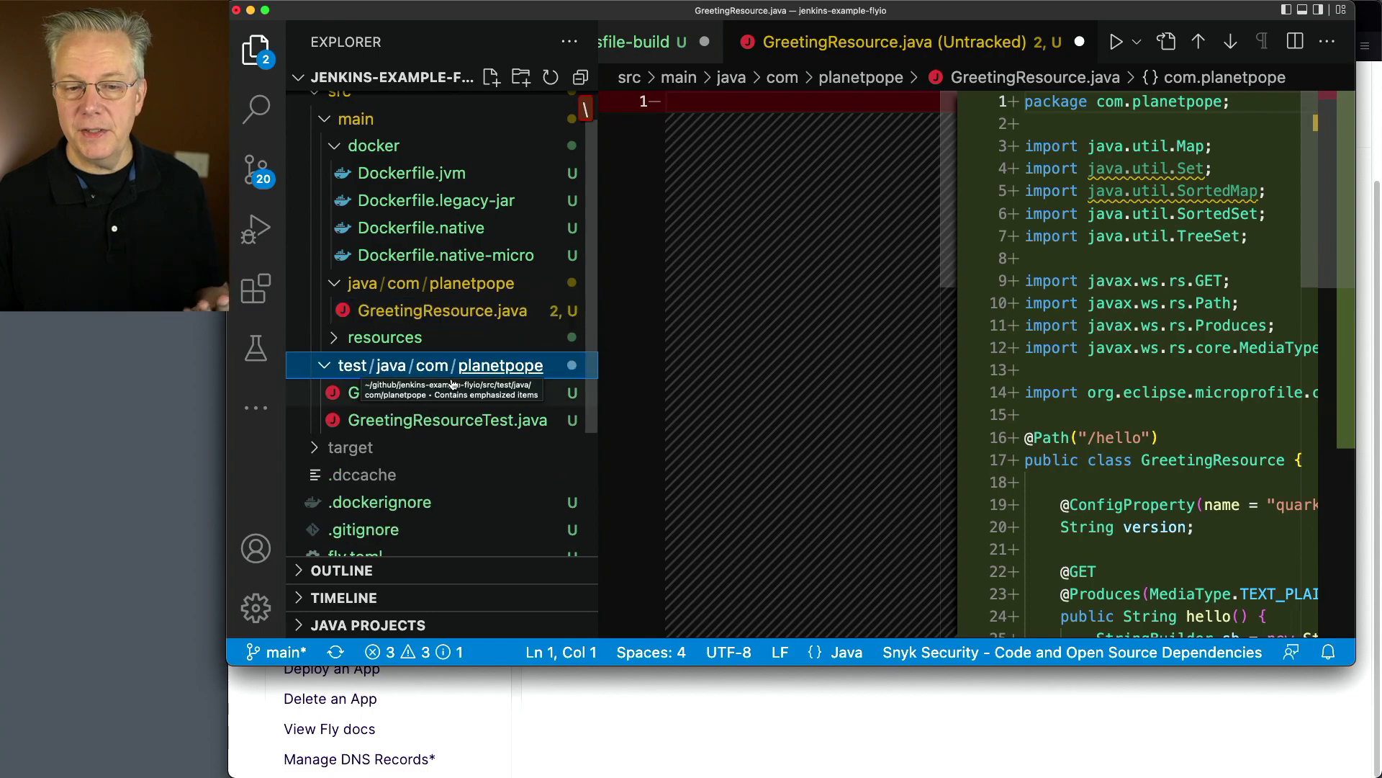
click(460, 420)
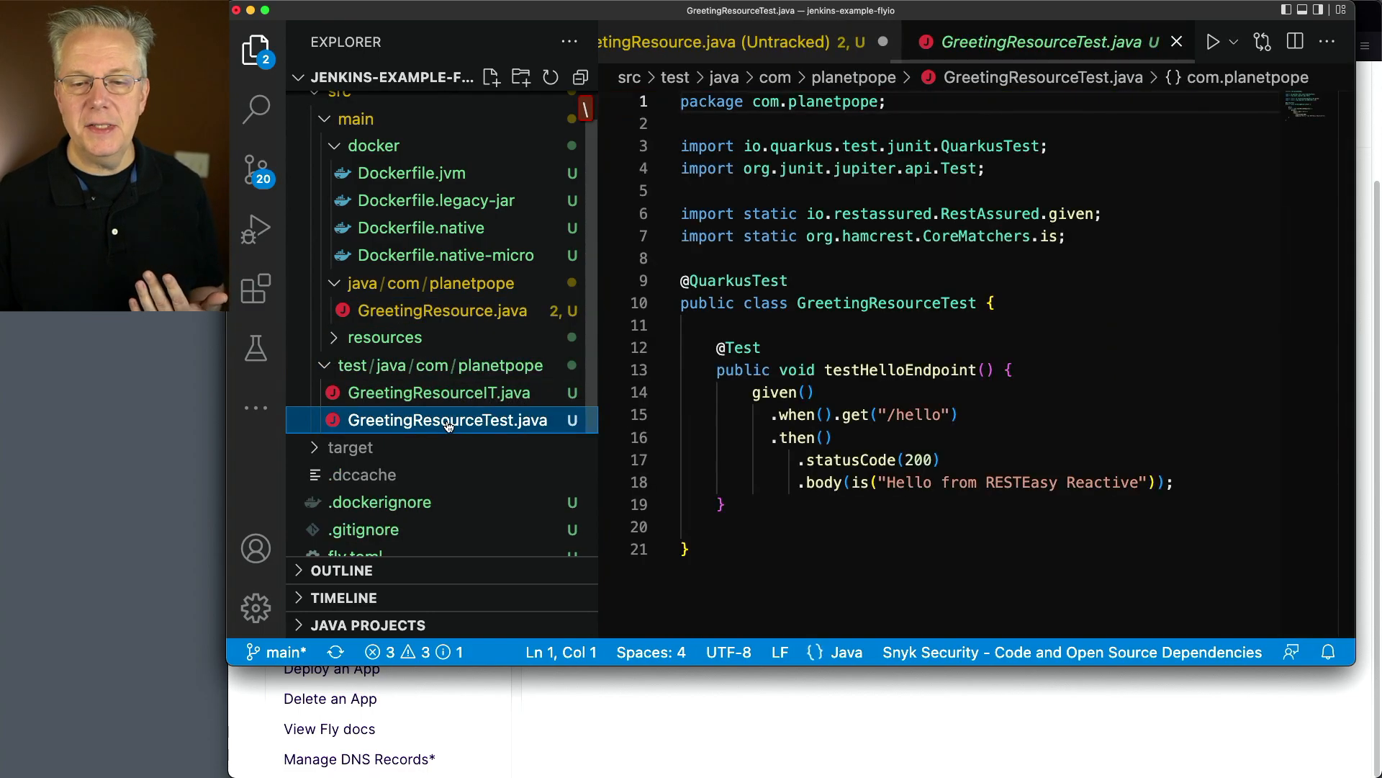
Remove the body assertion from testHelloEndpoint in GreetingResourceTest.java, end the statusCode(200) line with a semicolon, and check GreetingResource.java
click(812, 484)
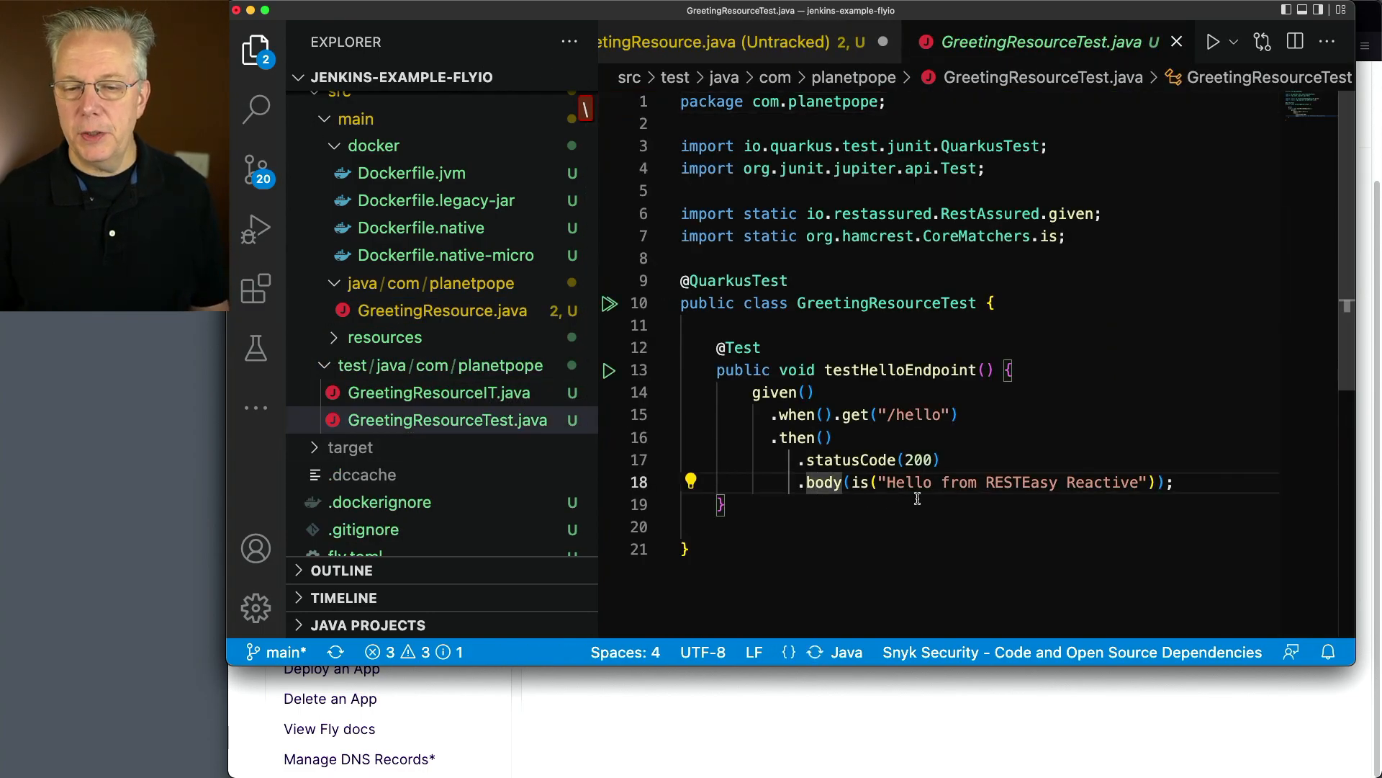
key(Home)
key(shift+End)
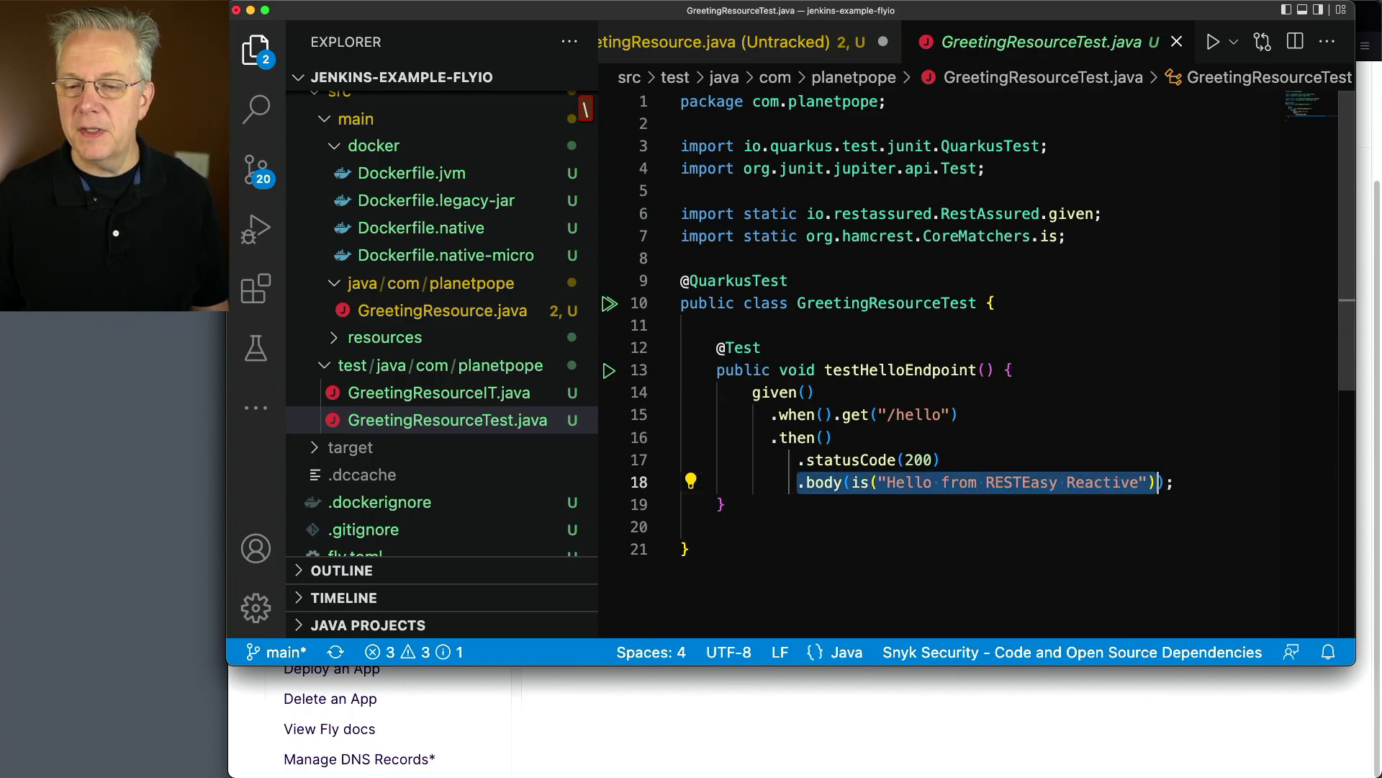
key(BackSpace)
key(BackSpace)
key(BackSpace)
key(BackSpace)
key(BackSpace)
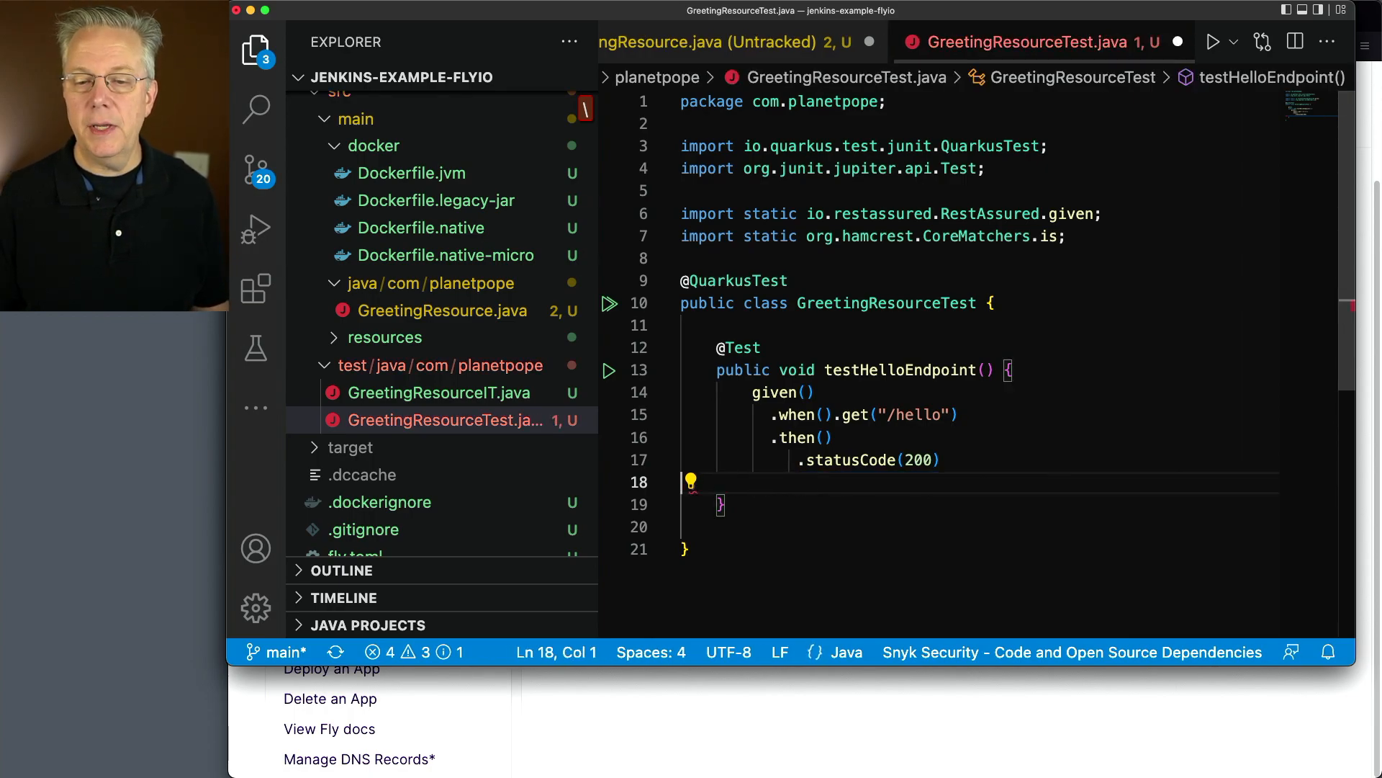
key(End)
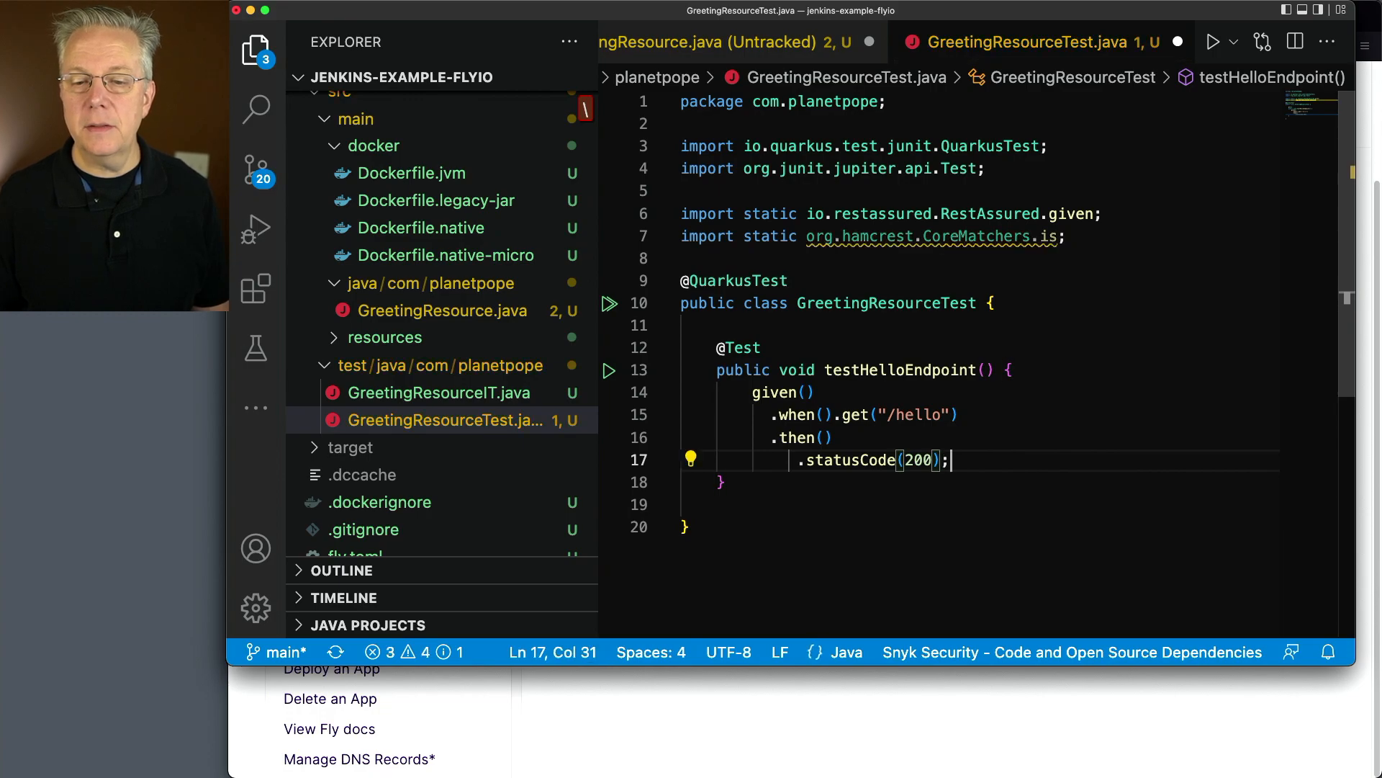
key(Home)
key(Home)
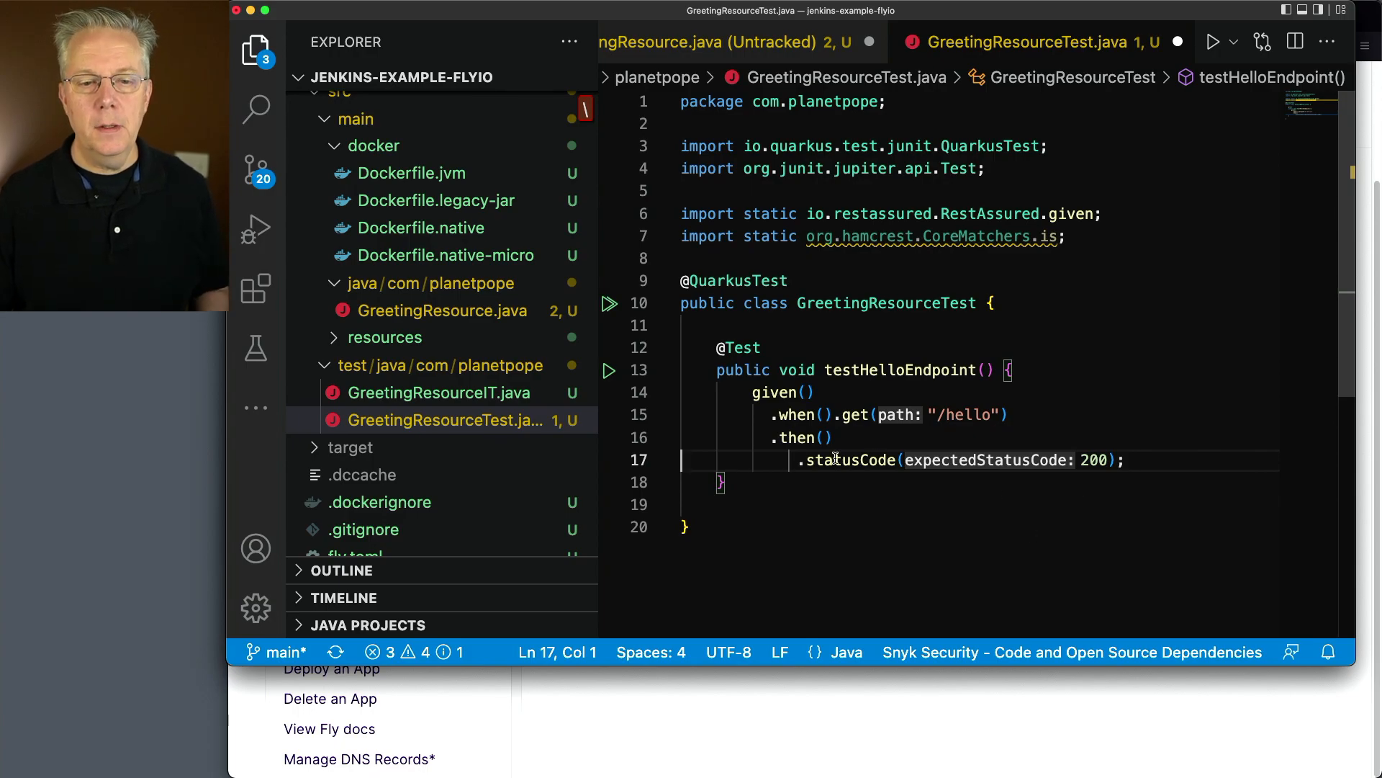
click(450, 312)
scroll(899, 412, up, 8)
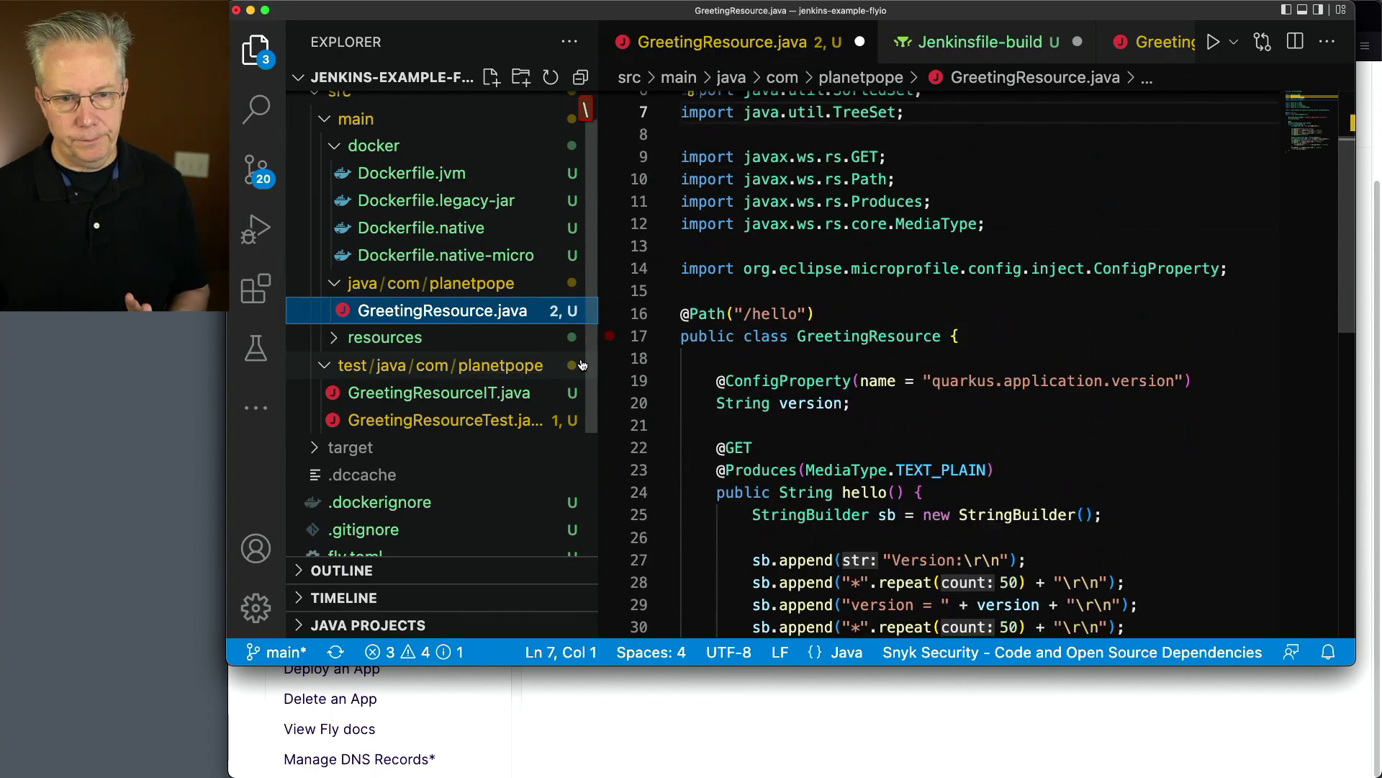
Stage all changes and commit them with the message "initial commit", saving all unsaved files
click(255, 169)
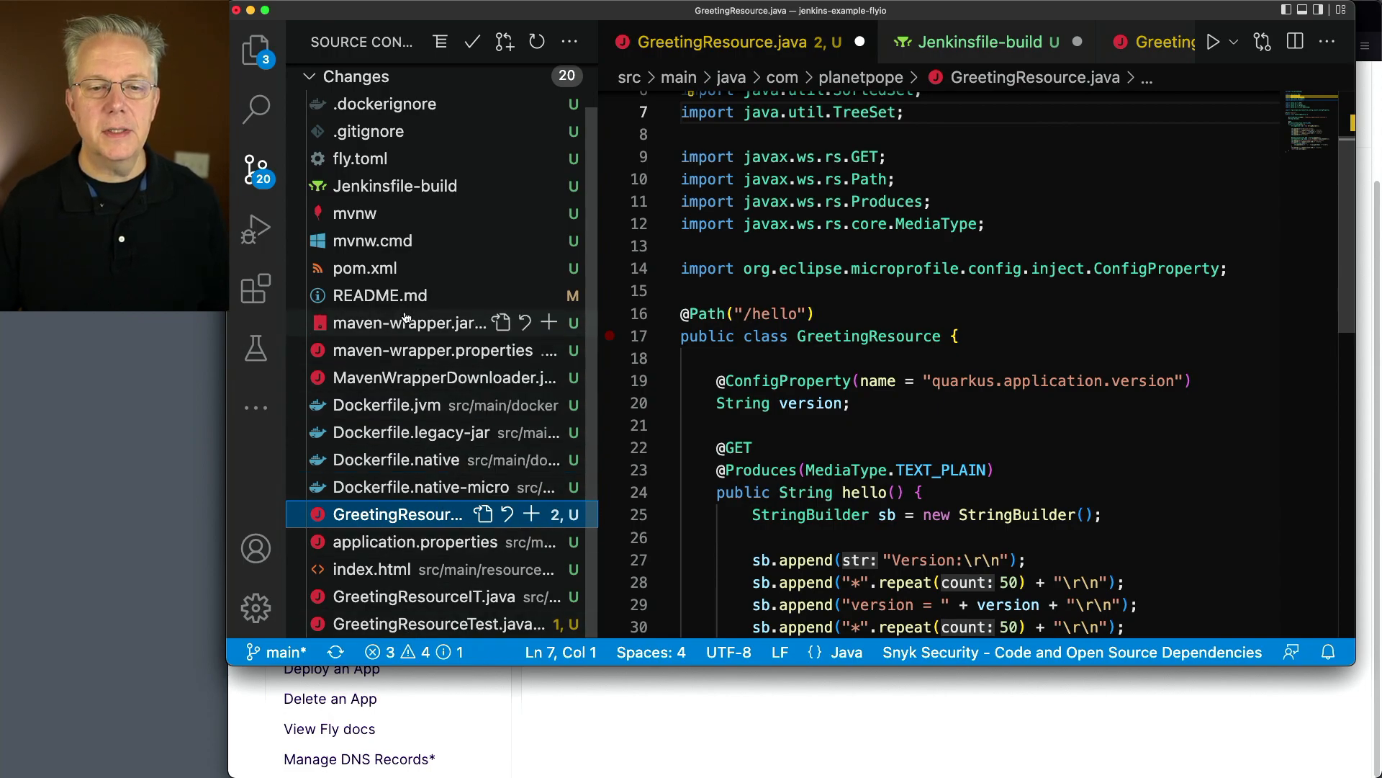
scroll(407, 316, up, 1)
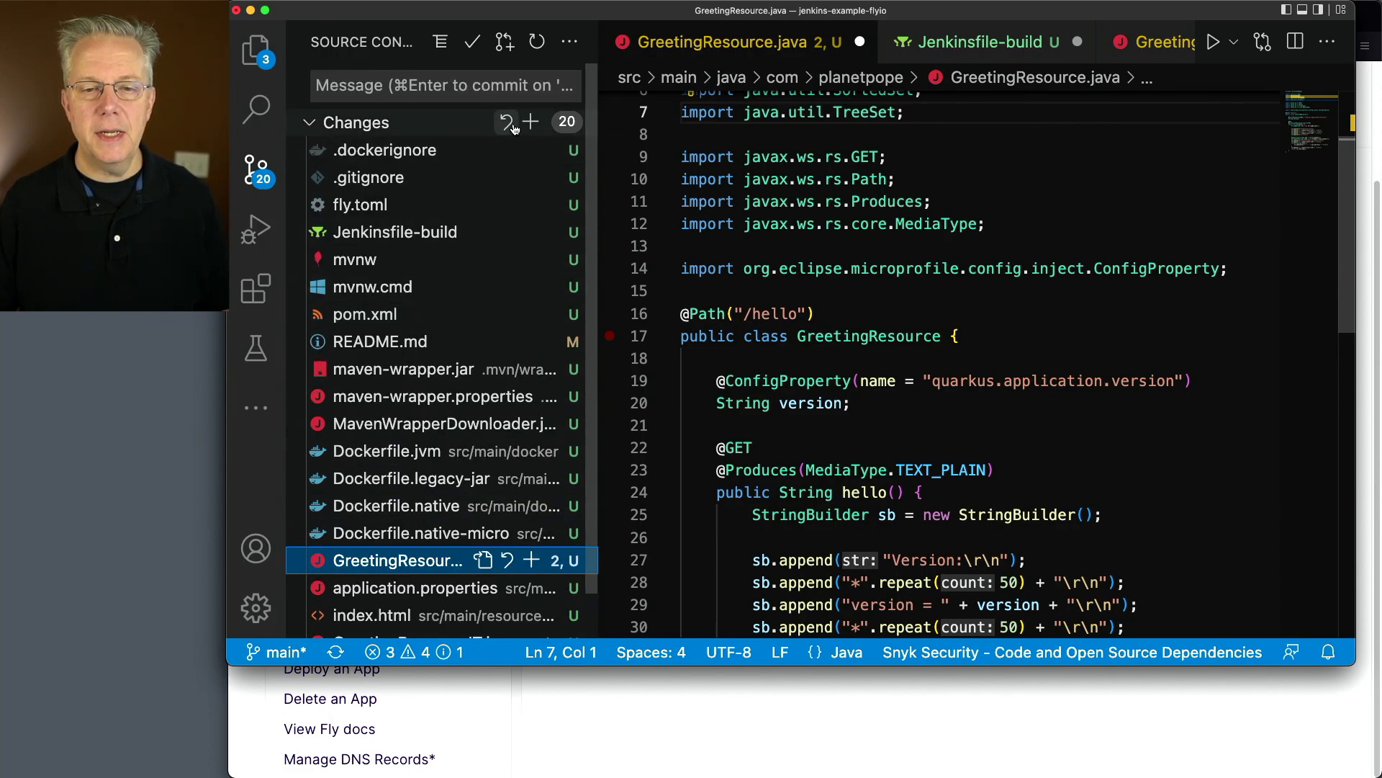
click(529, 122)
click(350, 87)
text(initial commit)
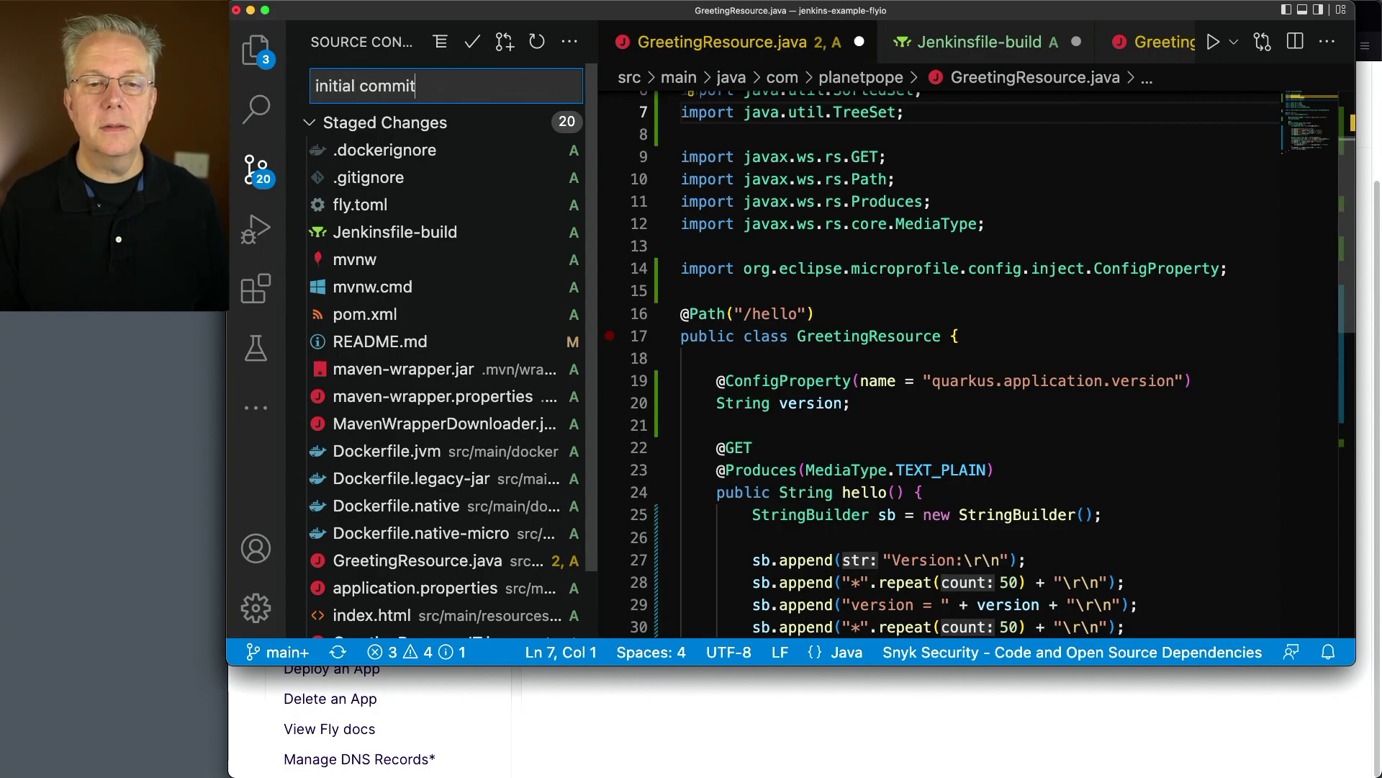
key(super+Return)
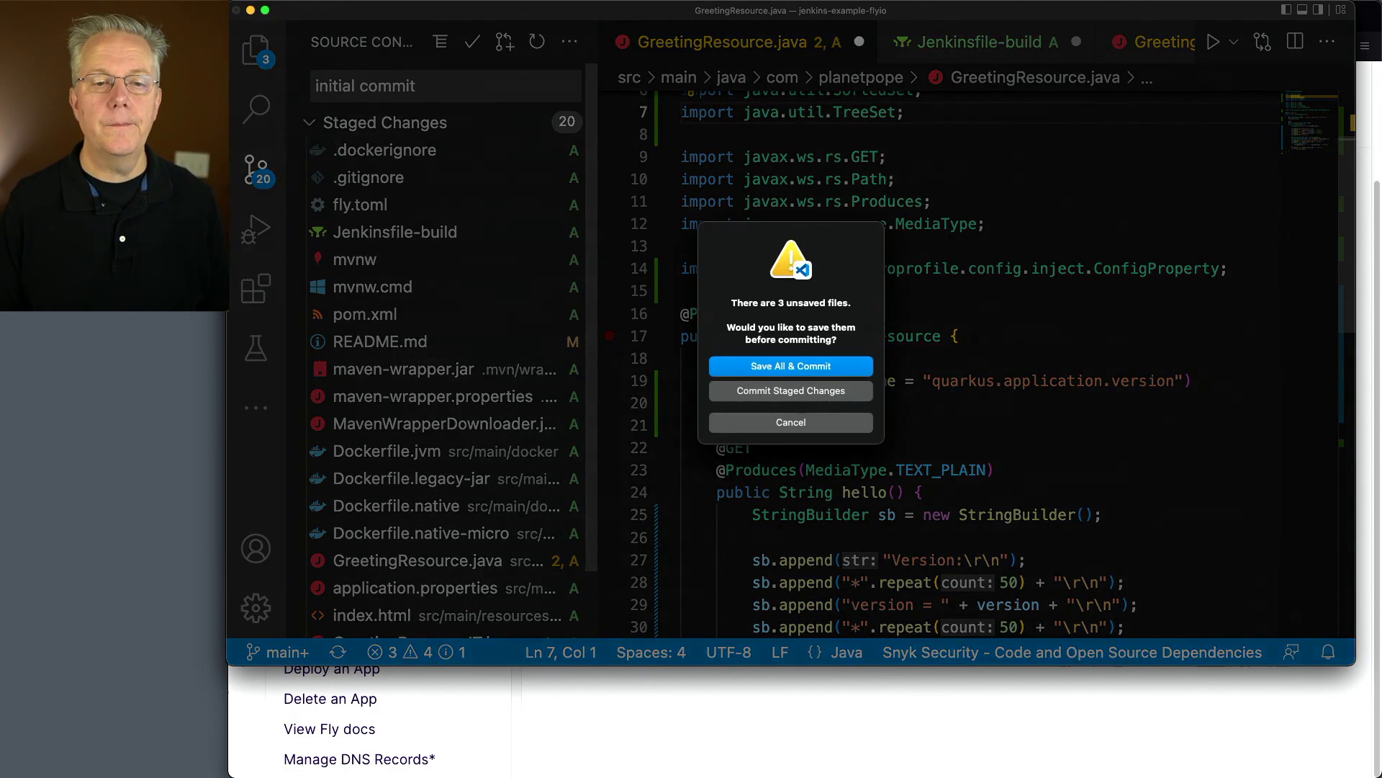
click(778, 367)
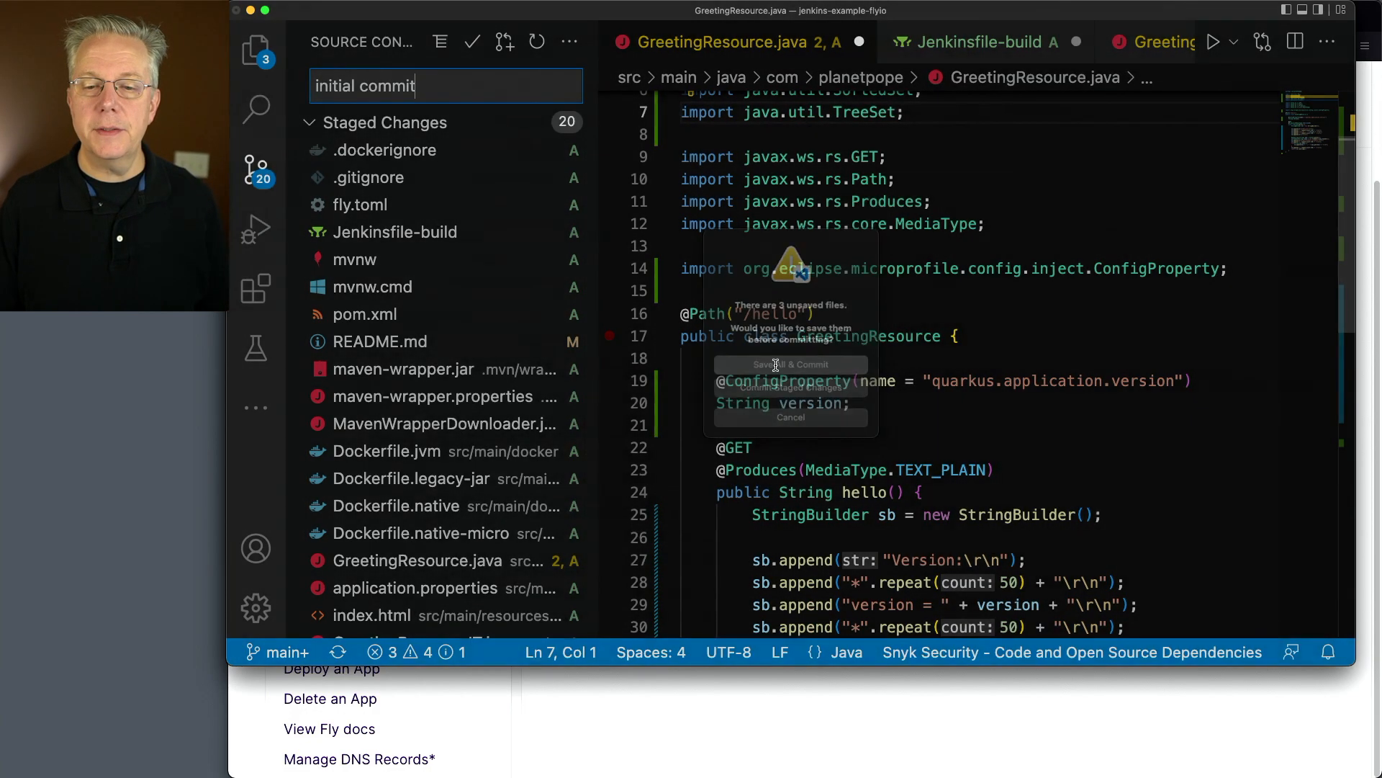
Accept saving all unsaved files so the staged changes are committed
click(767, 360)
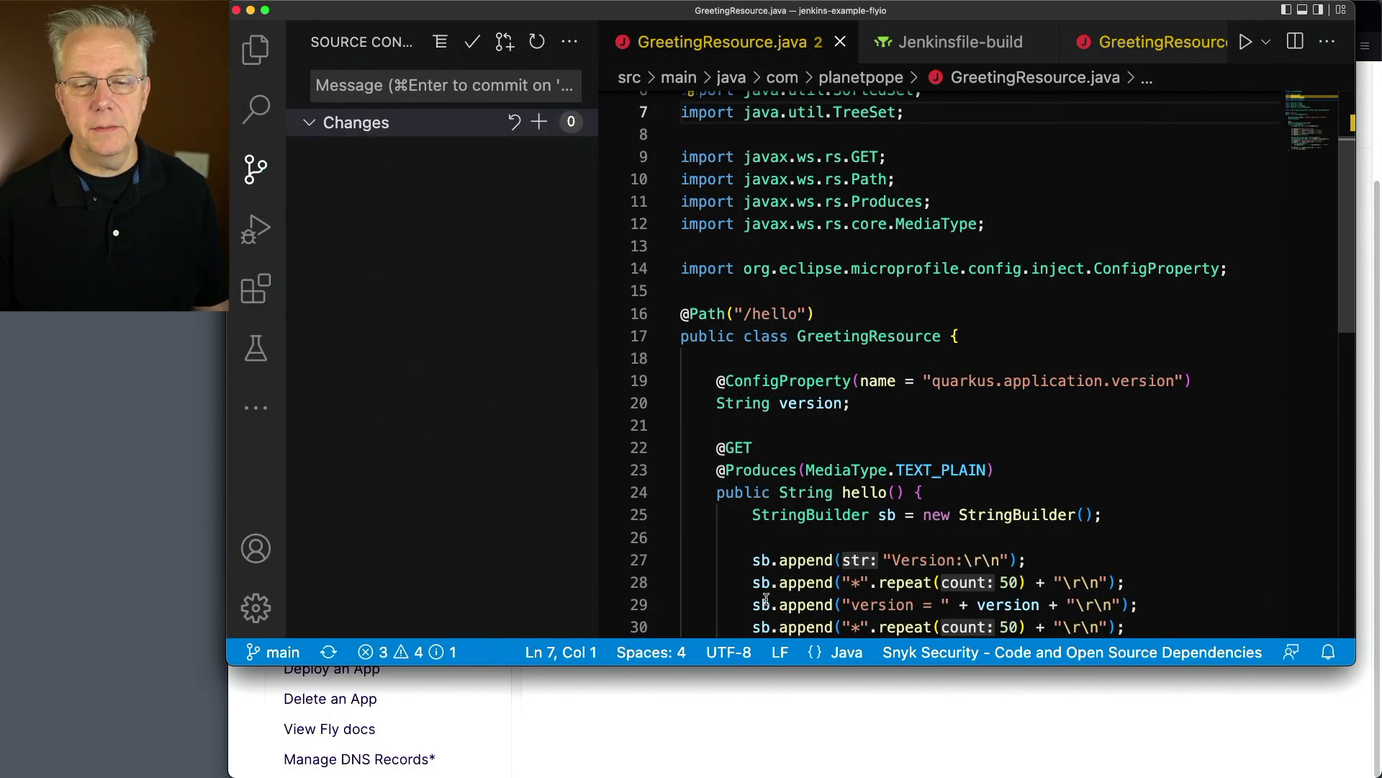
Switch to Jenkins in the browser and create a new Pipeline item named flyio
click(895, 715)
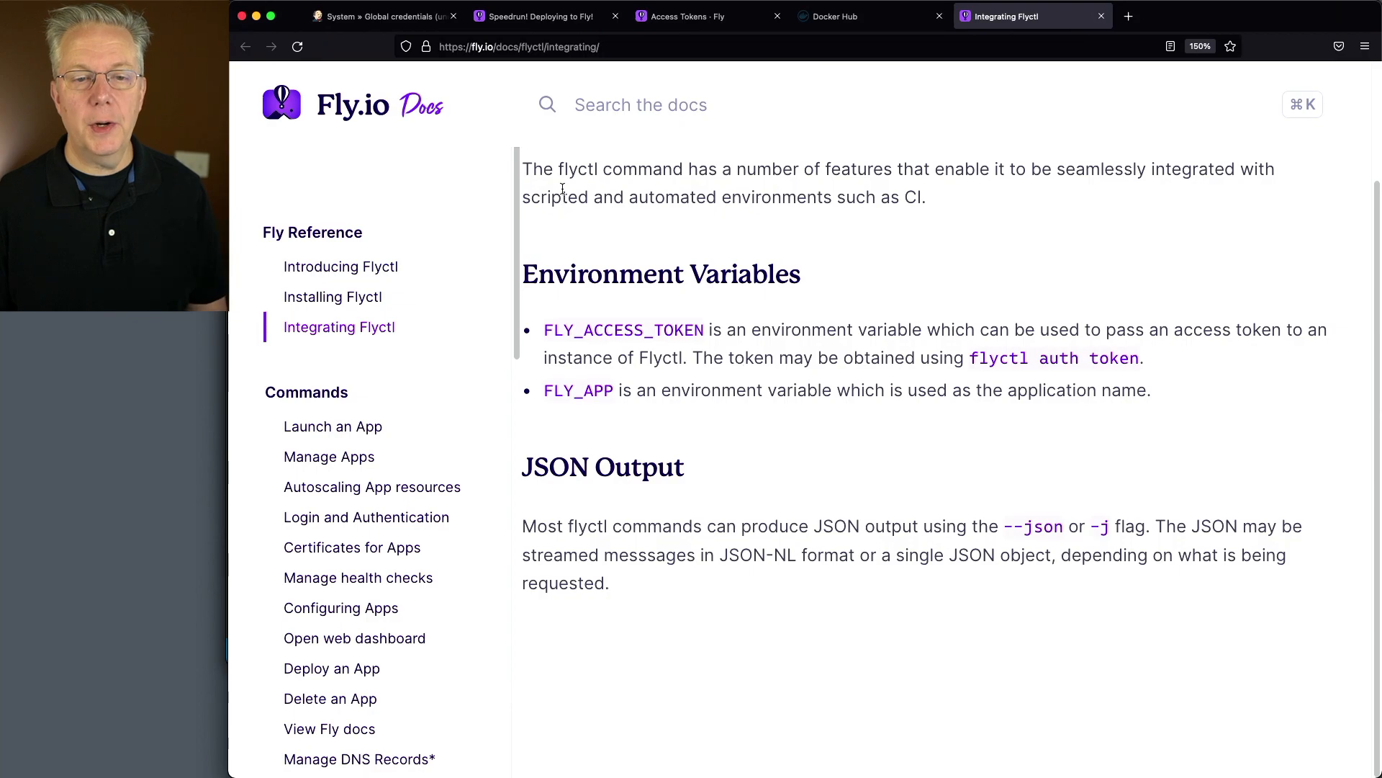
click(382, 16)
click(285, 158)
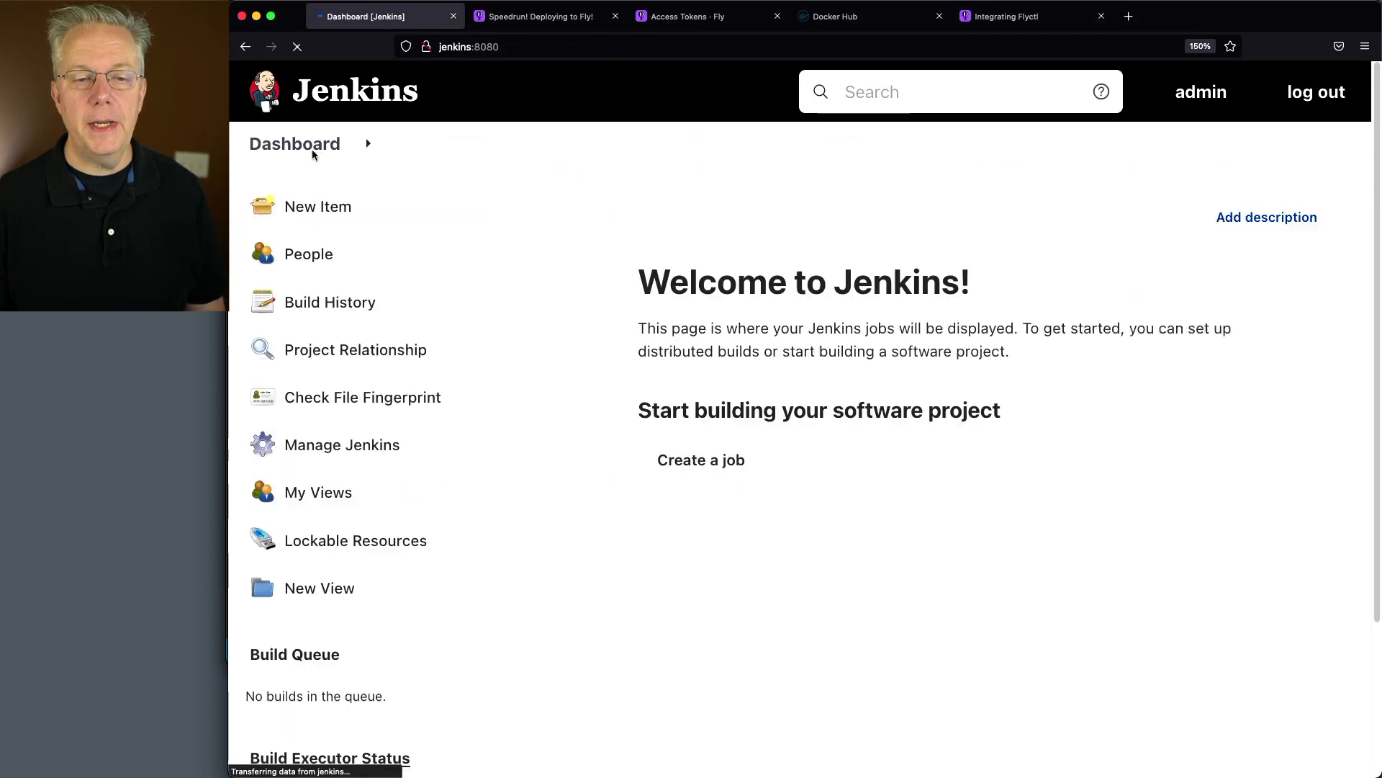
click(314, 208)
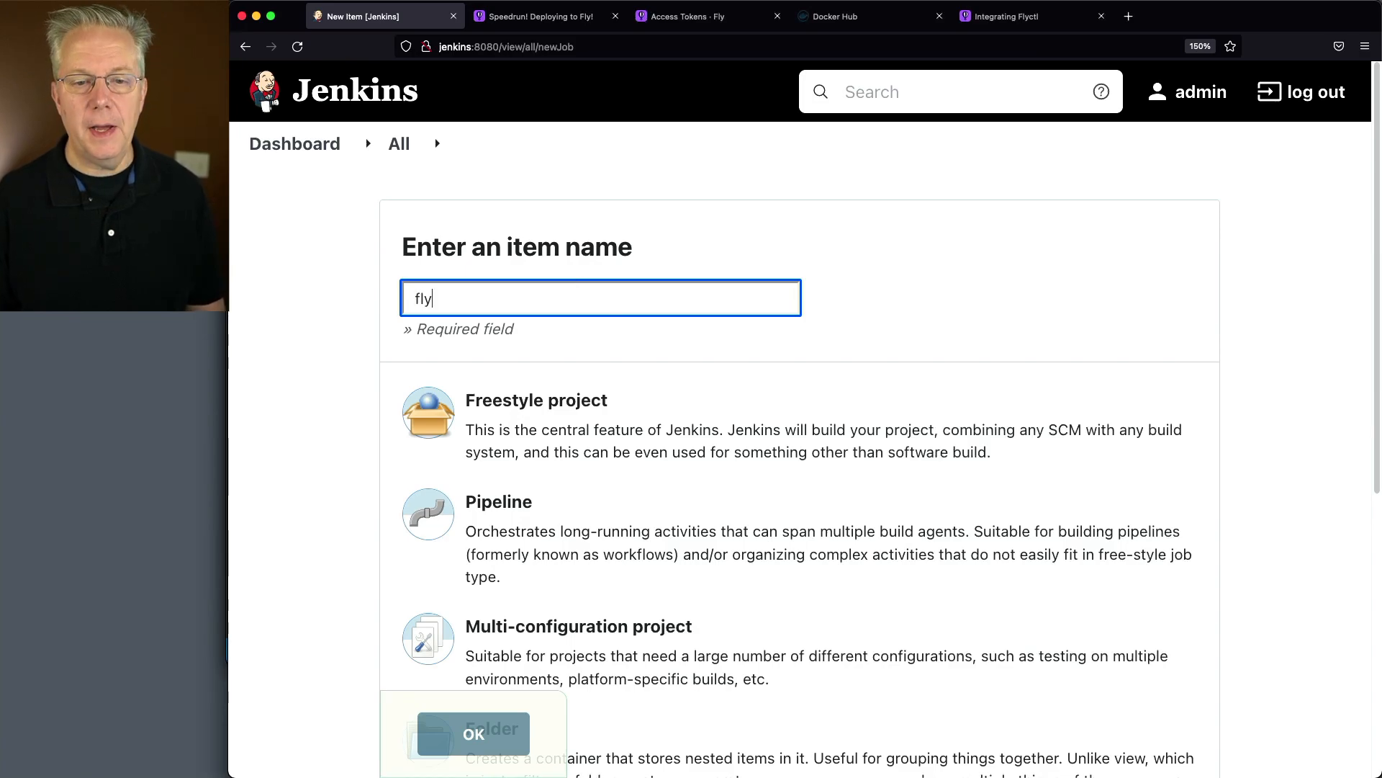
click(529, 533)
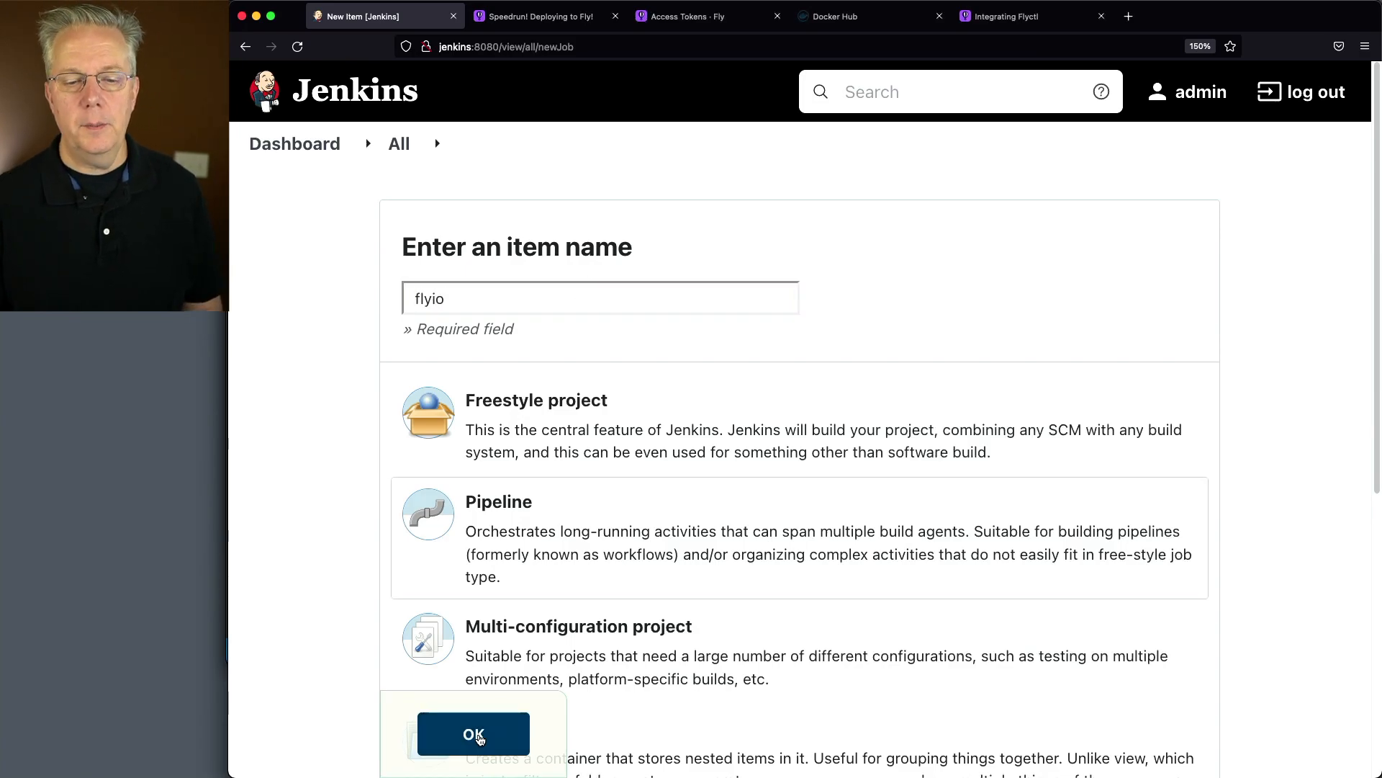
click(480, 737)
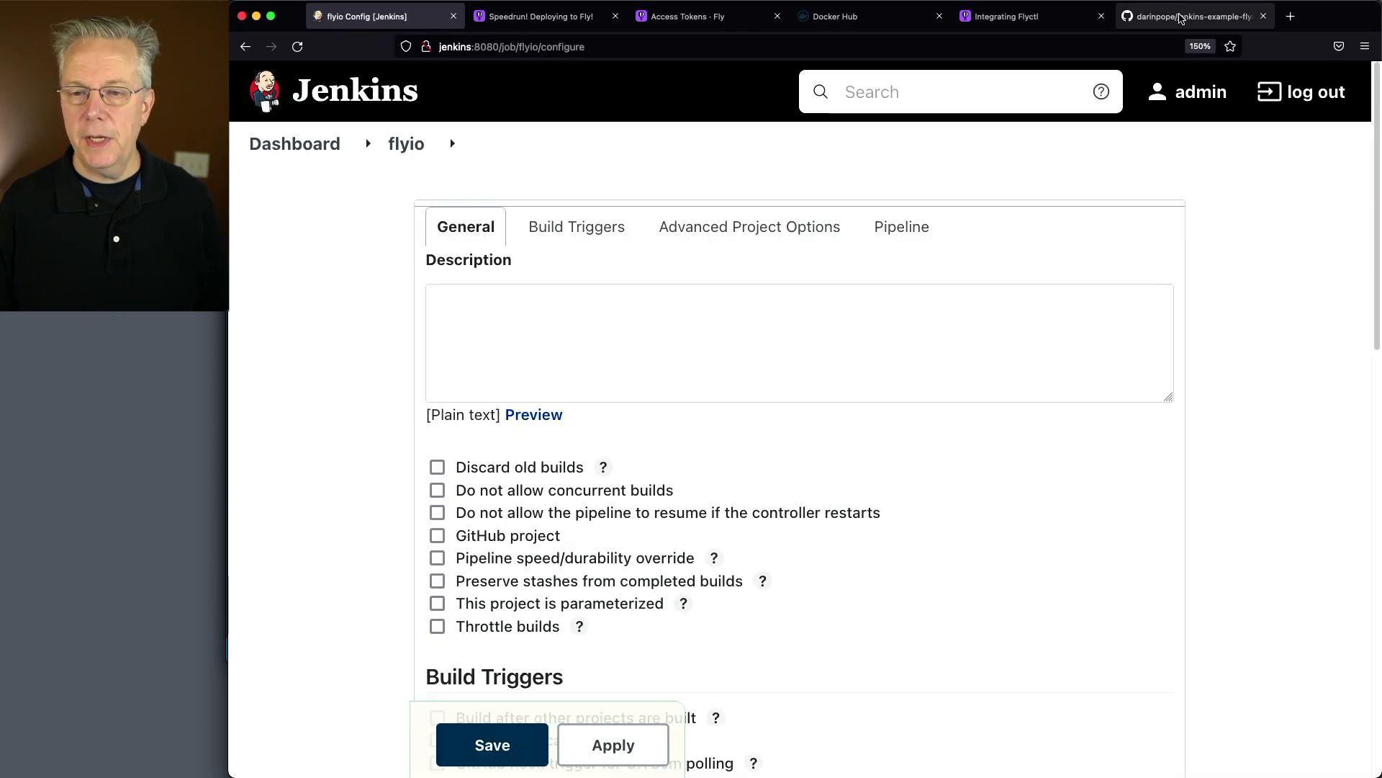
Open the jenkins-example-flyio repository on GitHub in a new browser tab and copy its HTTPS clone URL
click(1181, 18)
scroll(732, 487, down, 6)
scroll(626, 389, up, 5)
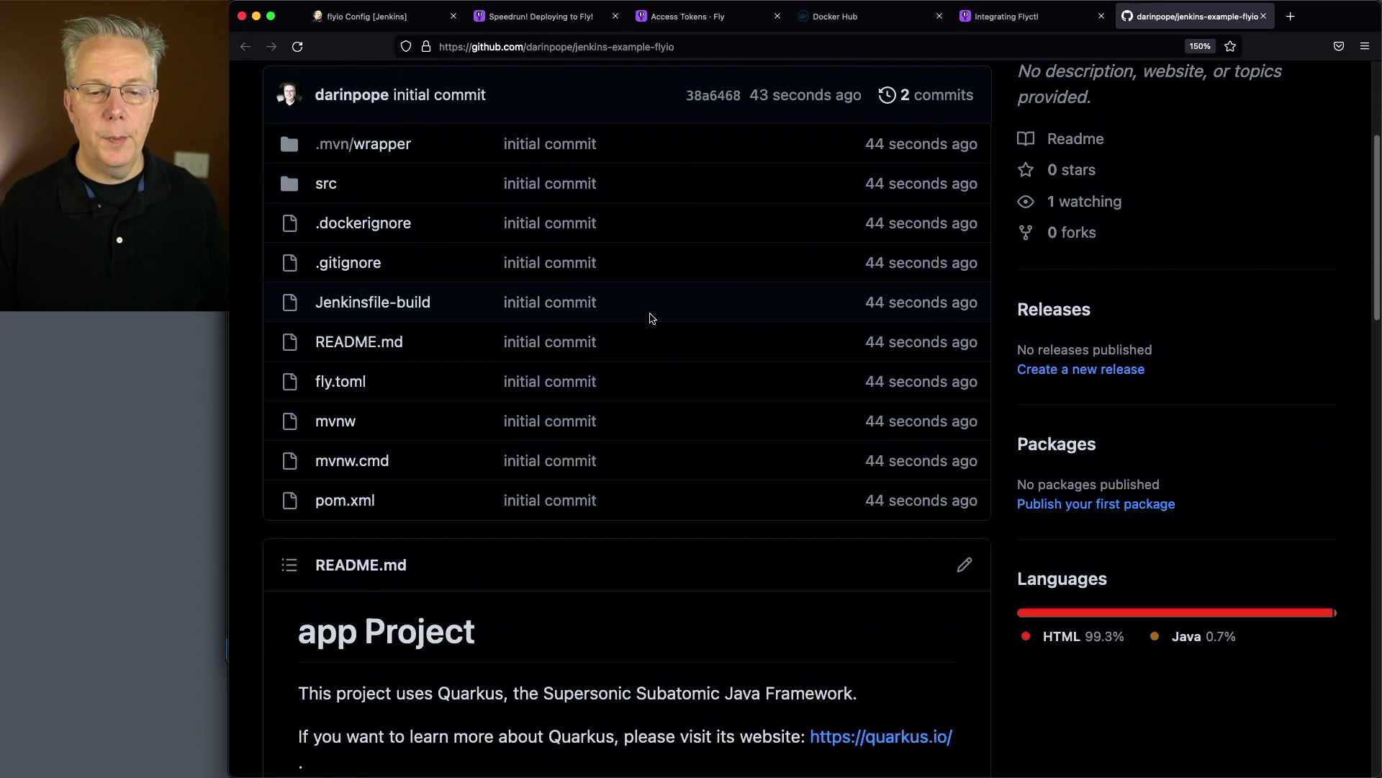
scroll(746, 355, up, 2)
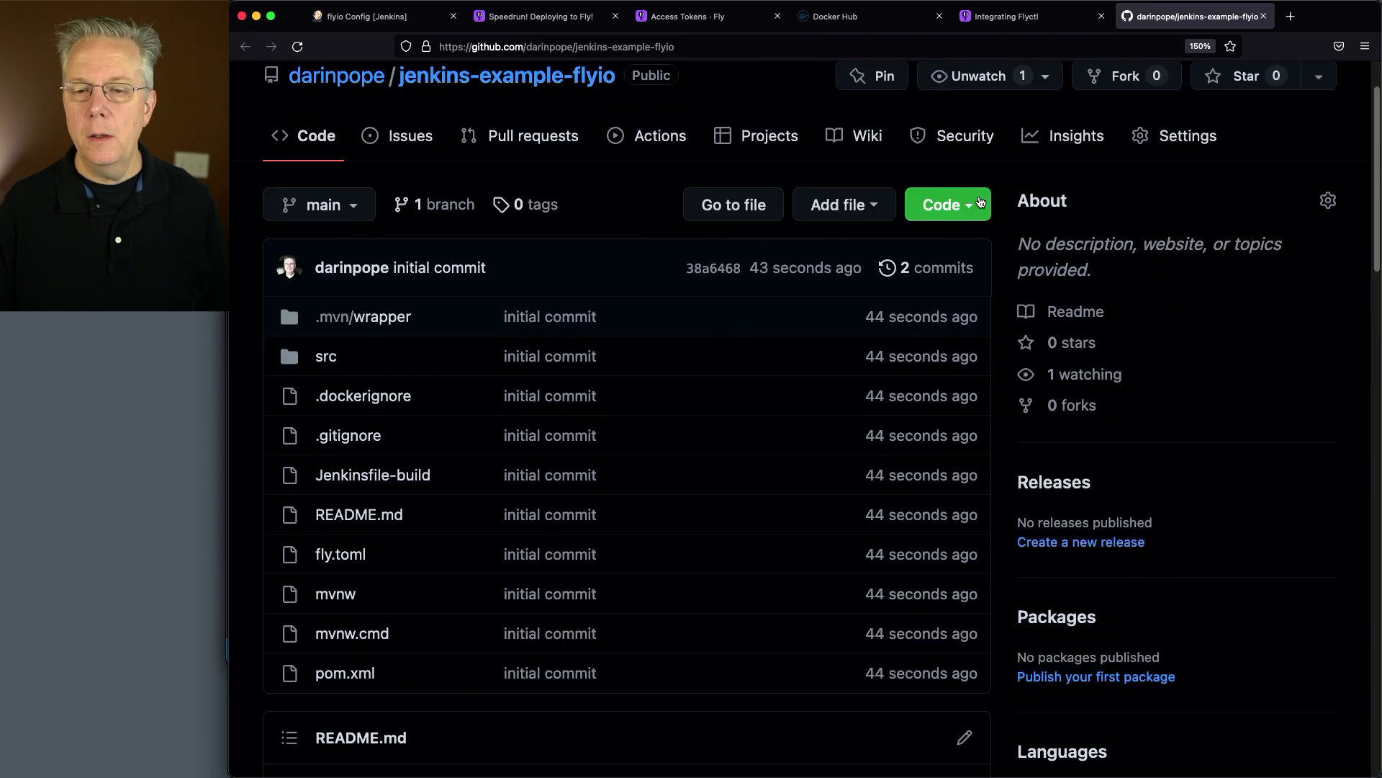
click(965, 206)
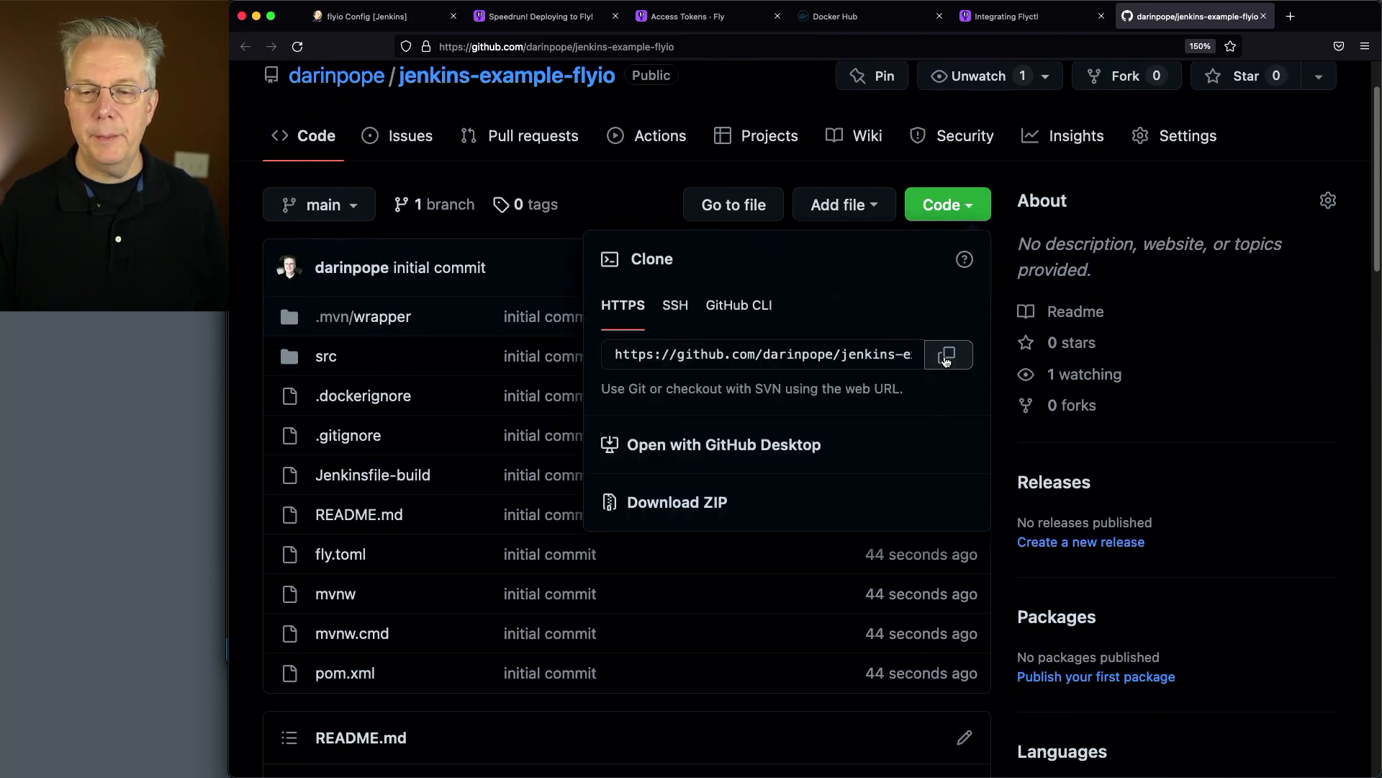
click(946, 356)
Define the flyio job as Pipeline script from SCM, using Git with the copied jenkins-example-flyio repository URL
click(364, 16)
scroll(620, 379, down, 10)
click(602, 478)
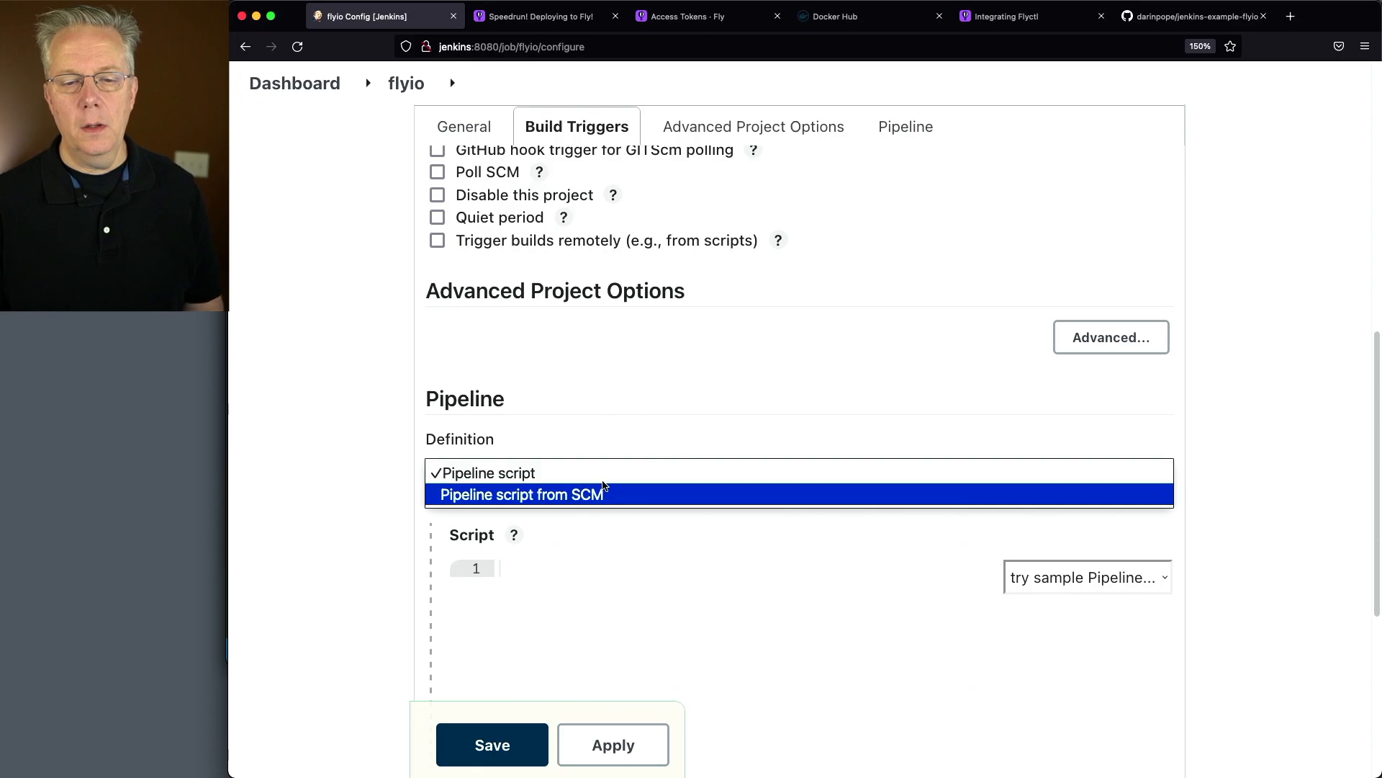
click(604, 494)
scroll(608, 485, down, 3)
click(562, 374)
click(563, 390)
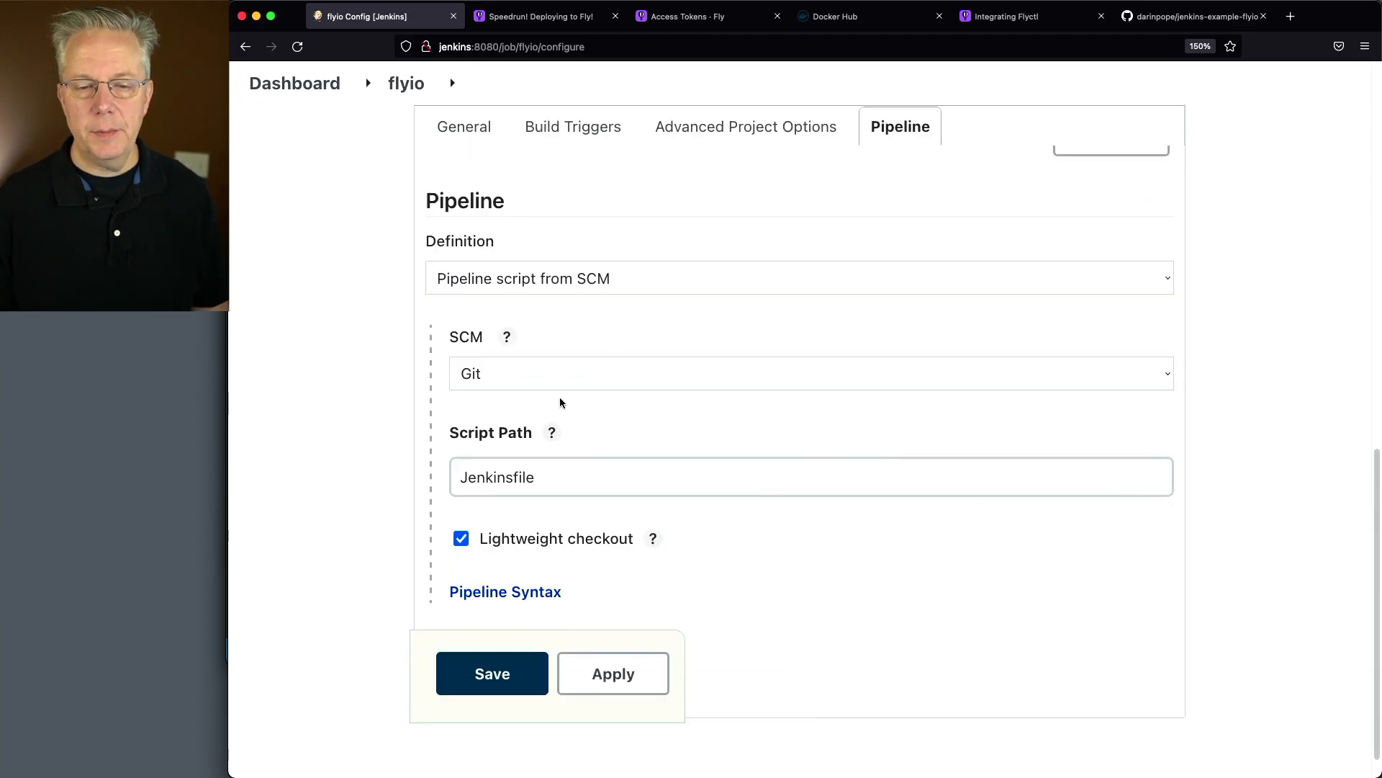
click(706, 524)
key(super+v)
key(Tab)
scroll(615, 530, down, 5)
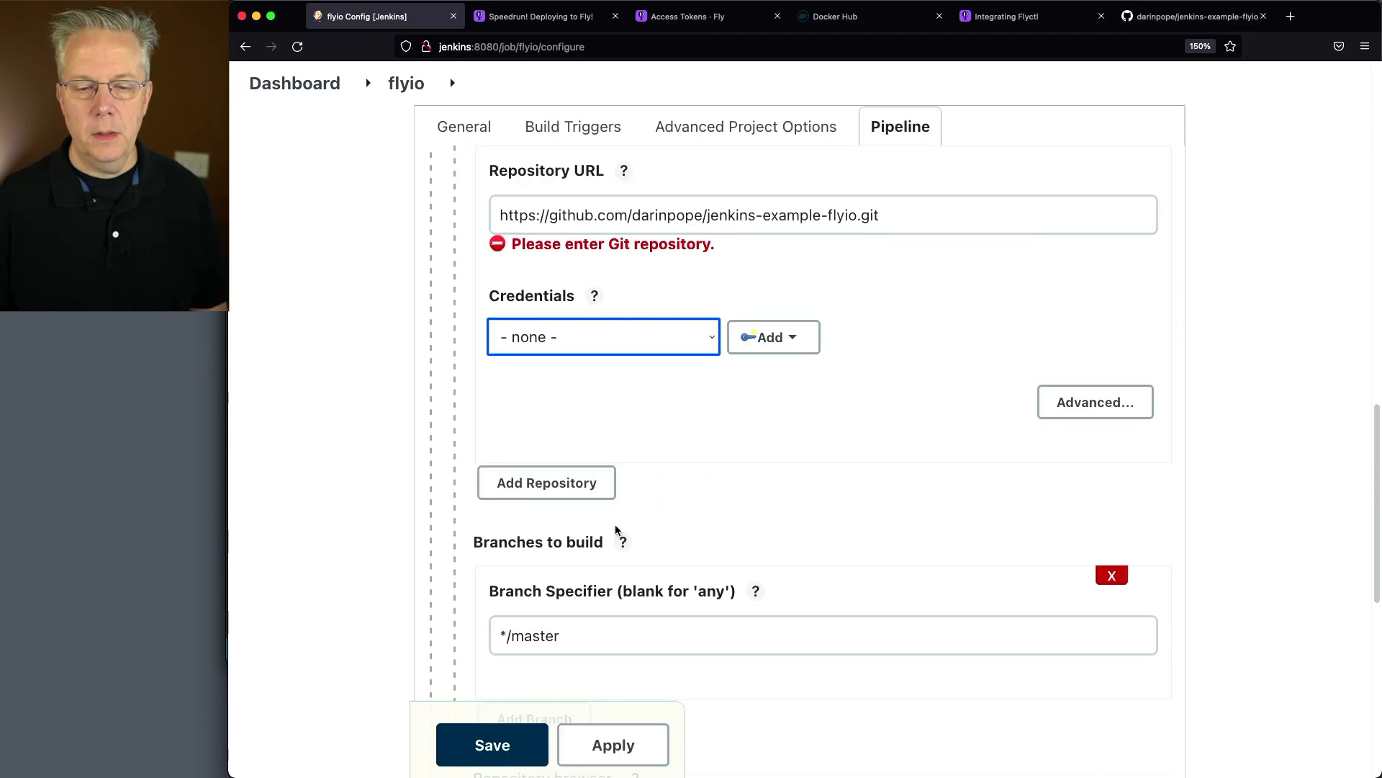
Set the branch specifier to */main and the script path to Jenkinsfile-build, and save the flyio job
scroll(616, 530, down, 3)
double_click(635, 408)
text(main)
scroll(602, 487, down, 3)
click(638, 551)
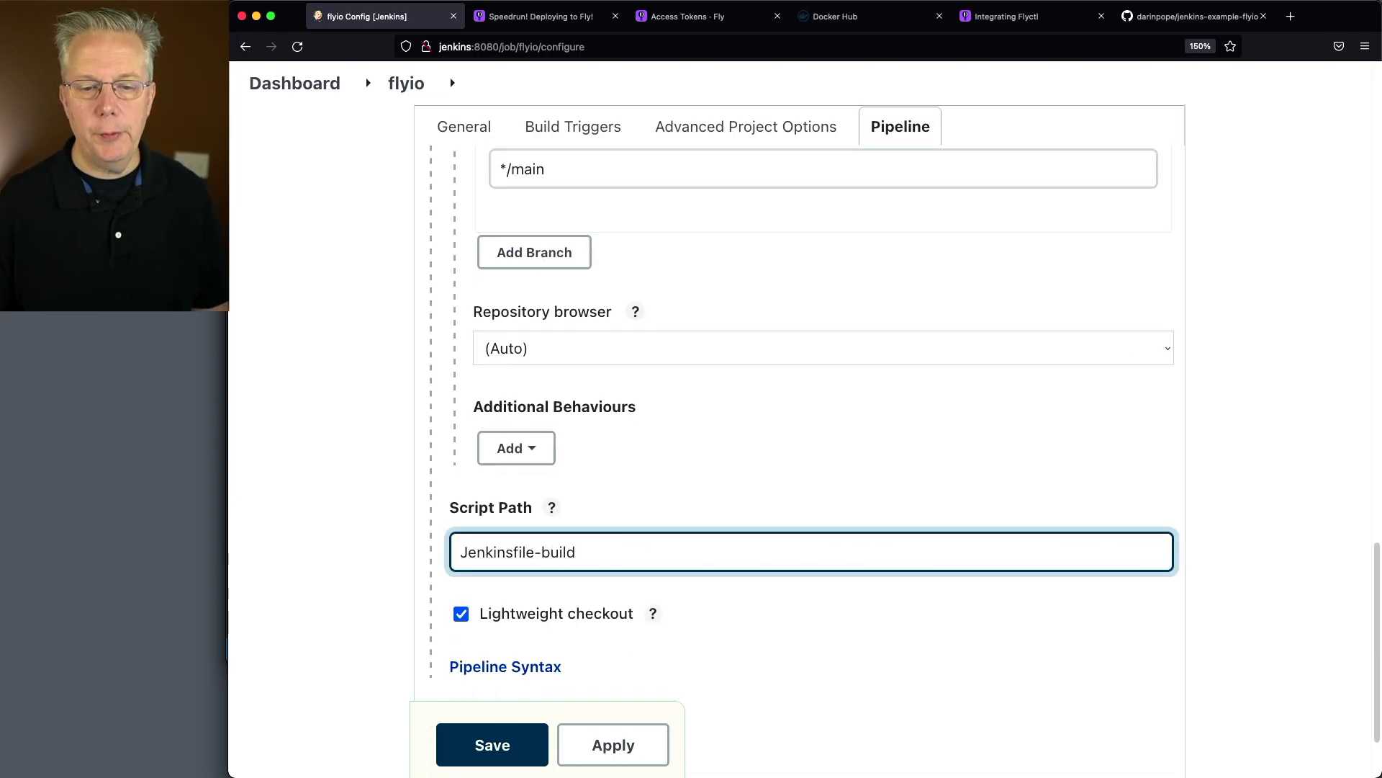
click(519, 746)
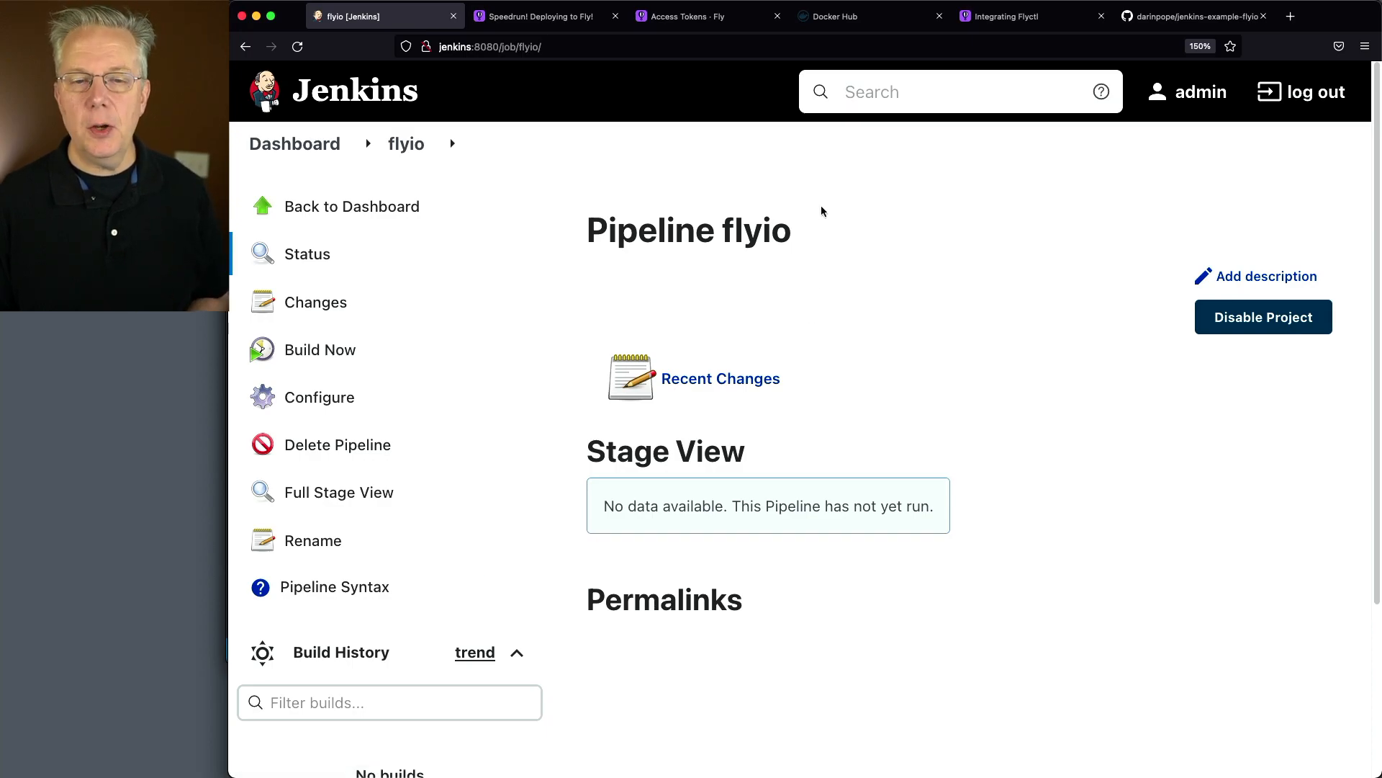
Check the Fly.io apps dashboard, the my-native-app overview and the personal organization page
click(685, 19)
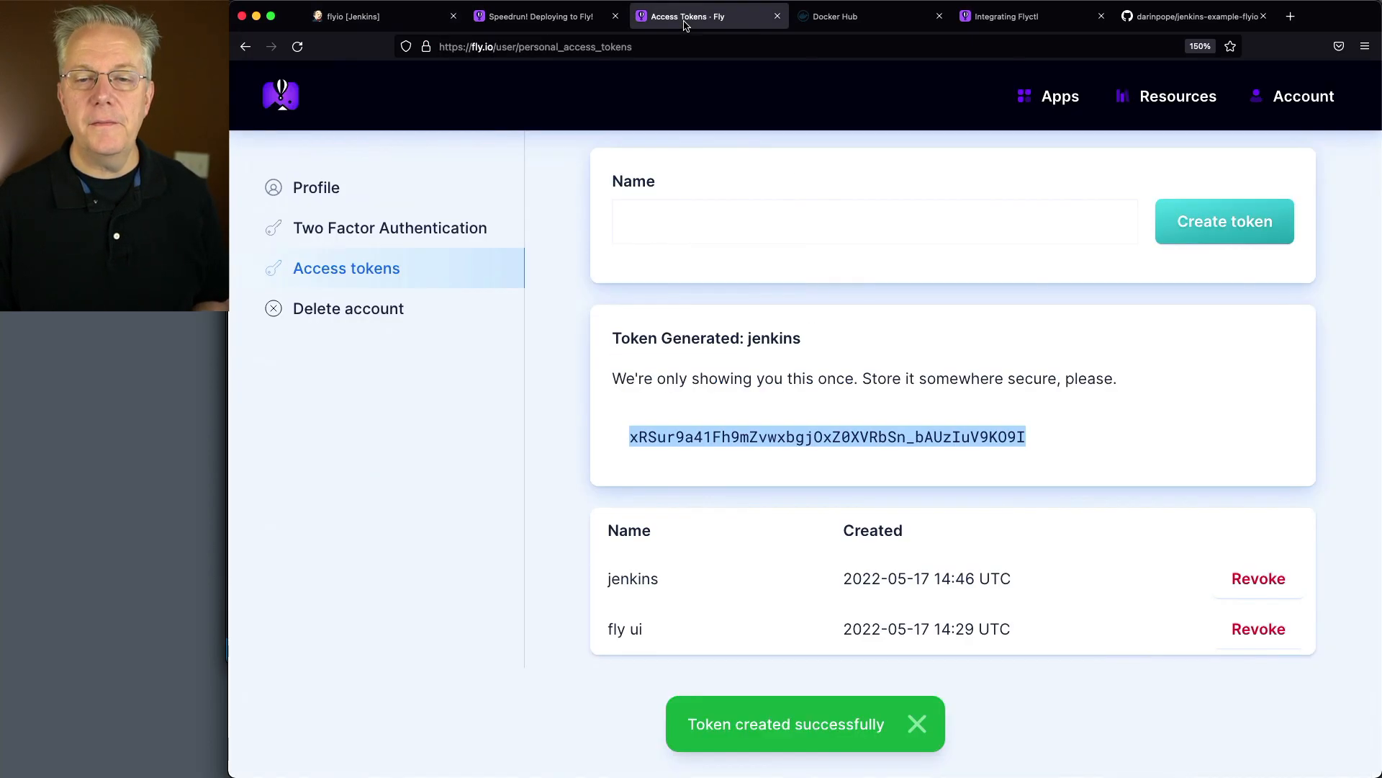
click(1055, 99)
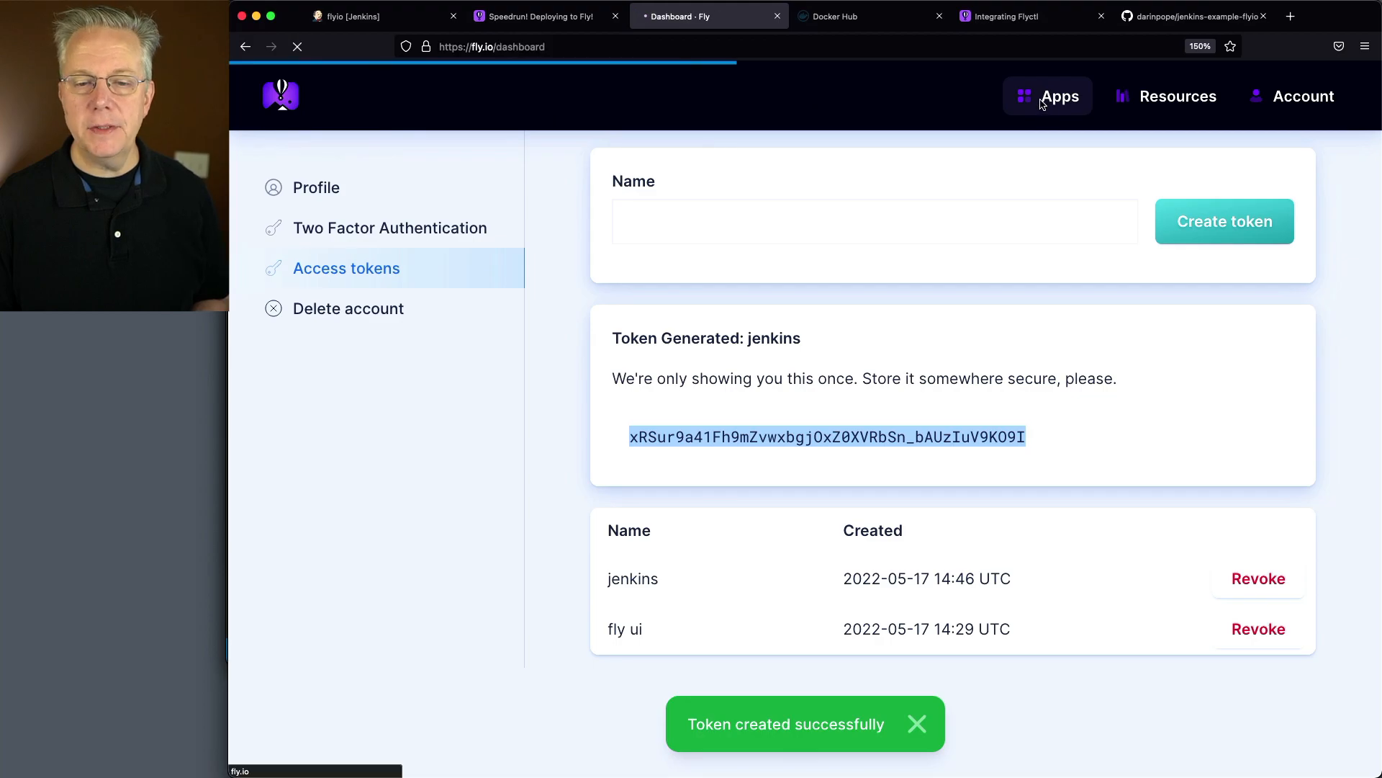
scroll(693, 313, down, 3)
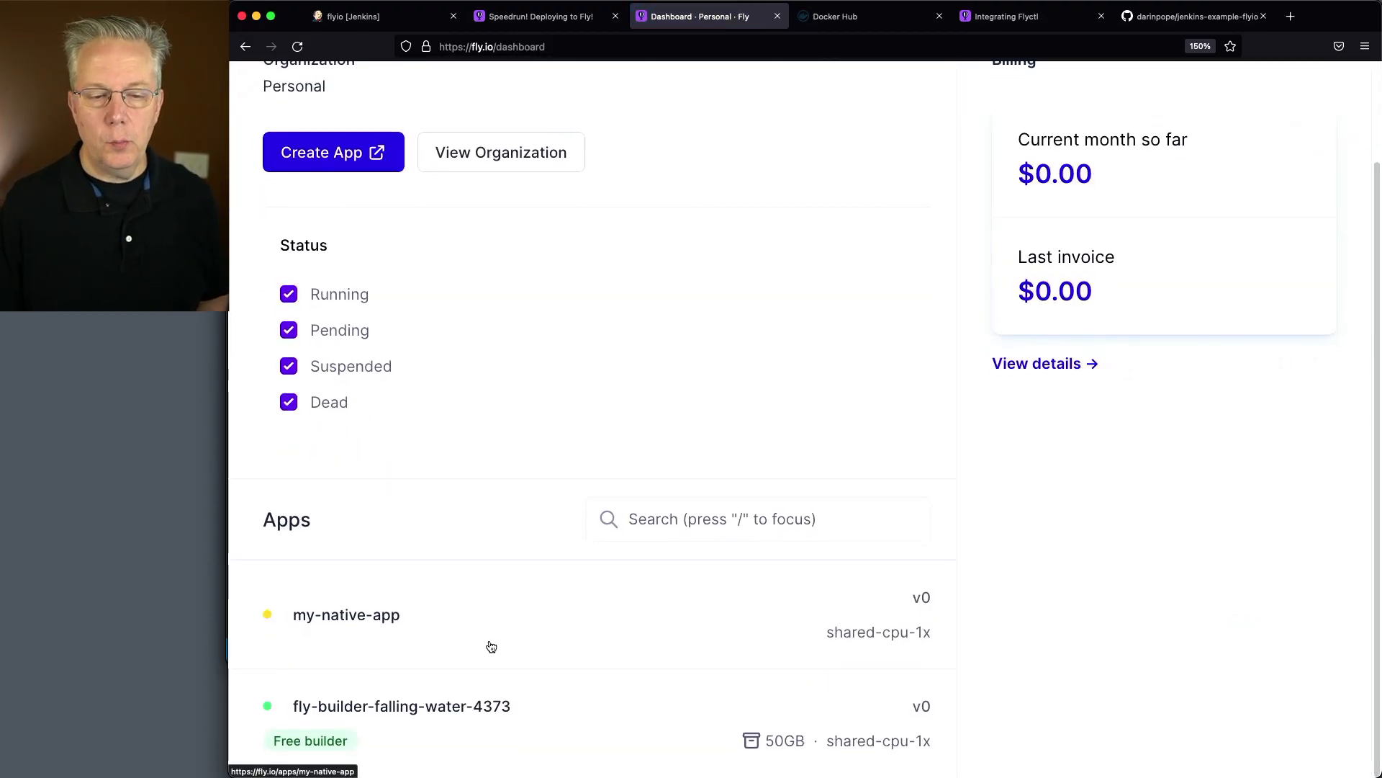
click(408, 620)
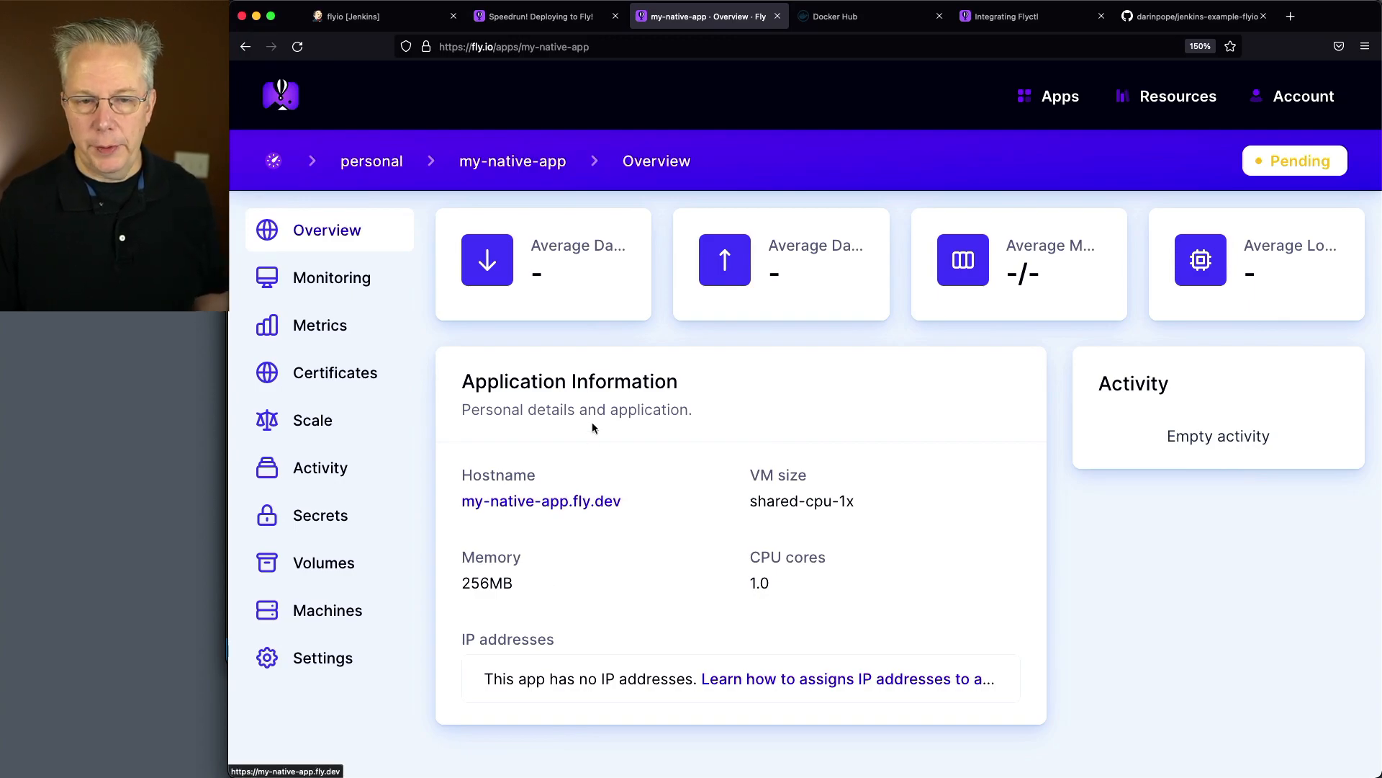
click(386, 164)
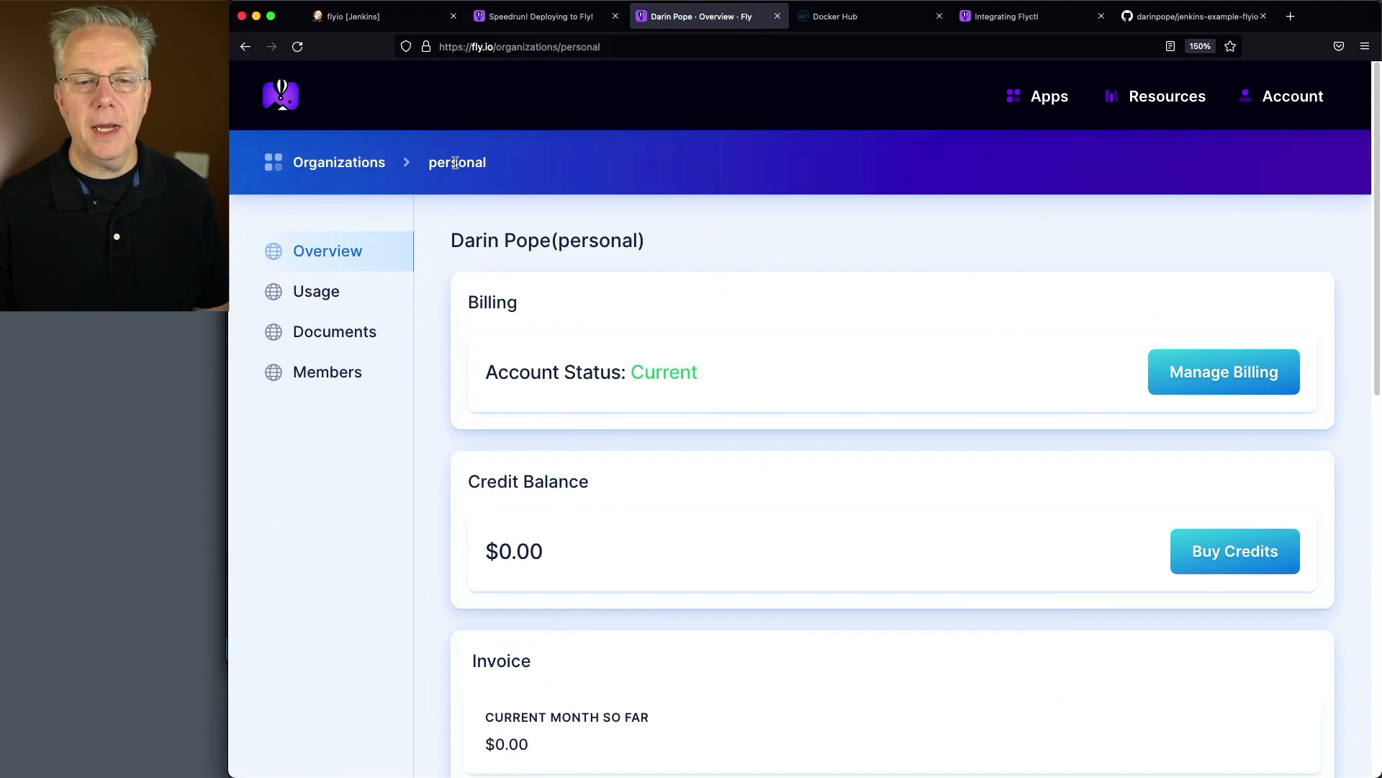
click(339, 162)
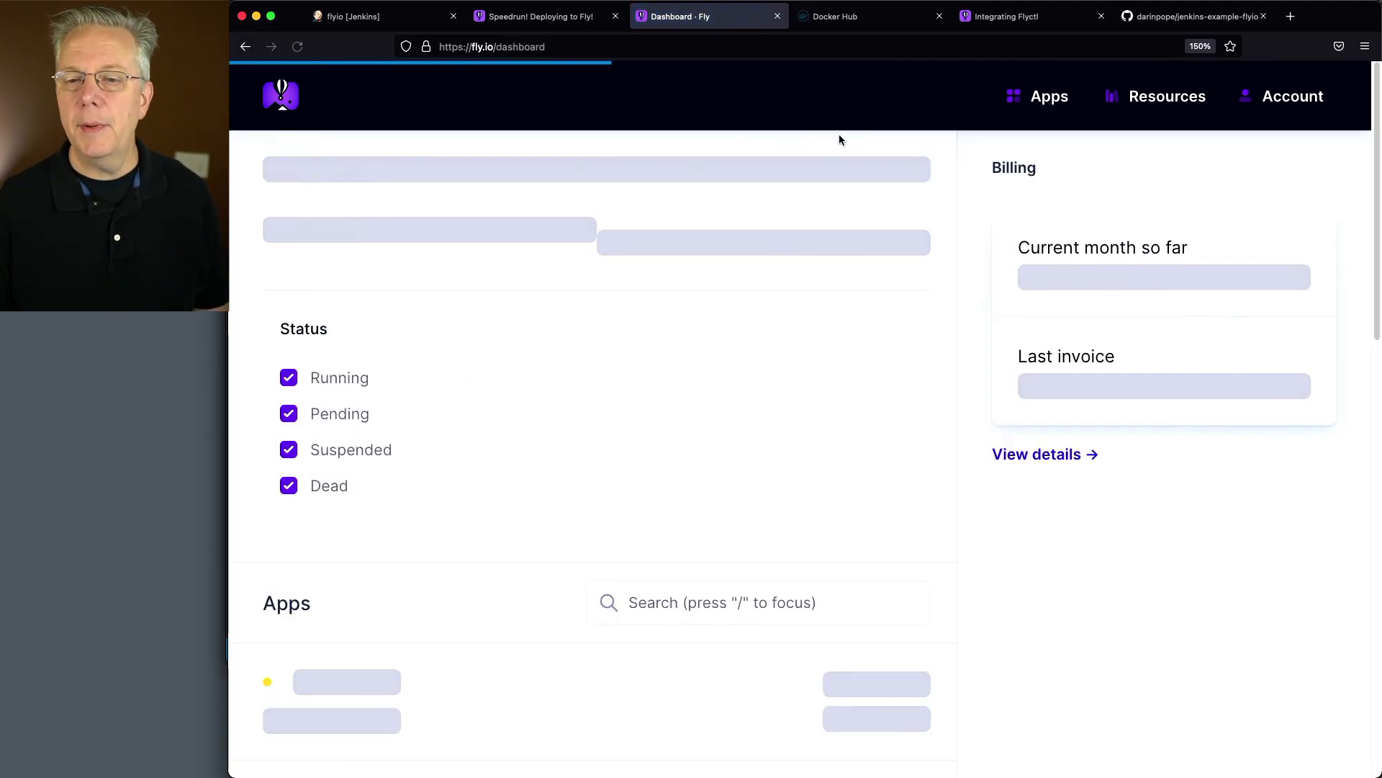
scroll(469, 421, down, 3)
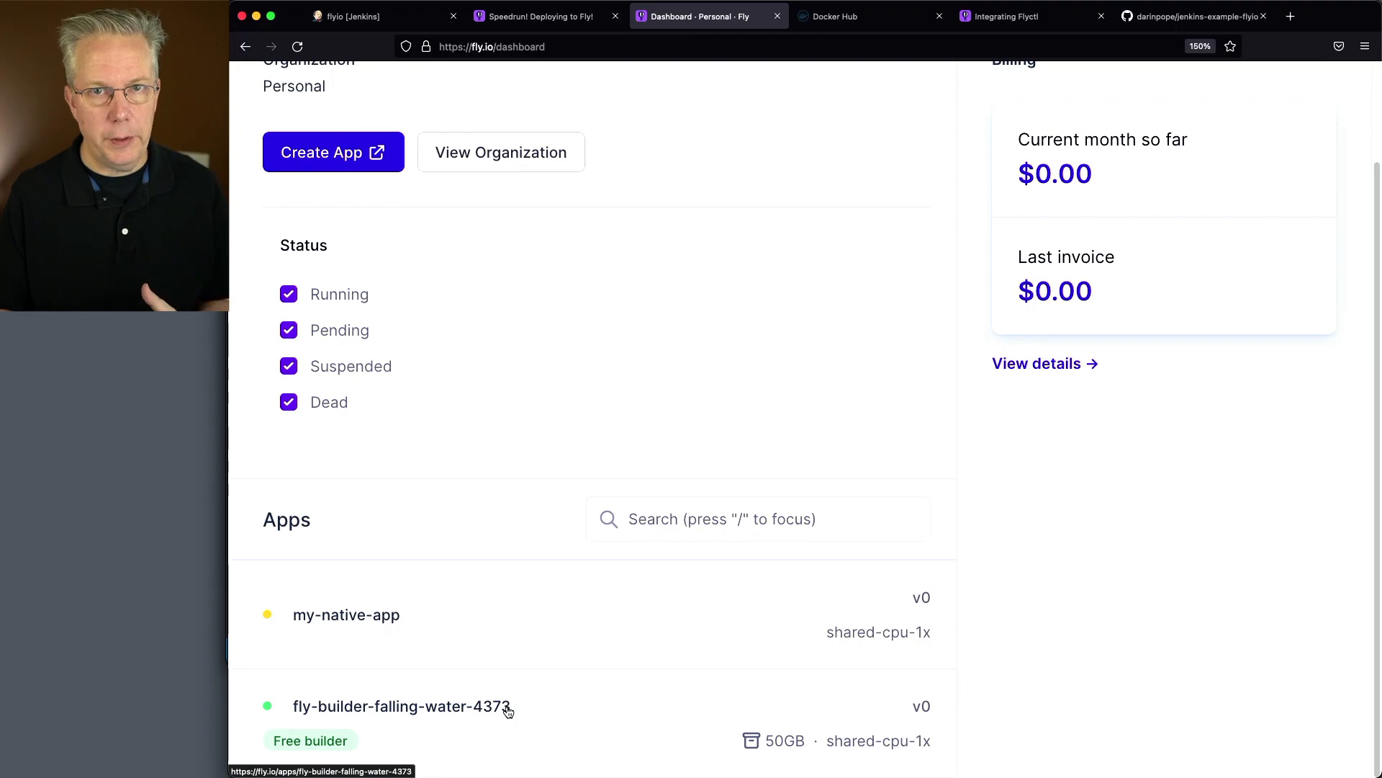
Return to the flyio job in Jenkins and start a build
click(381, 16)
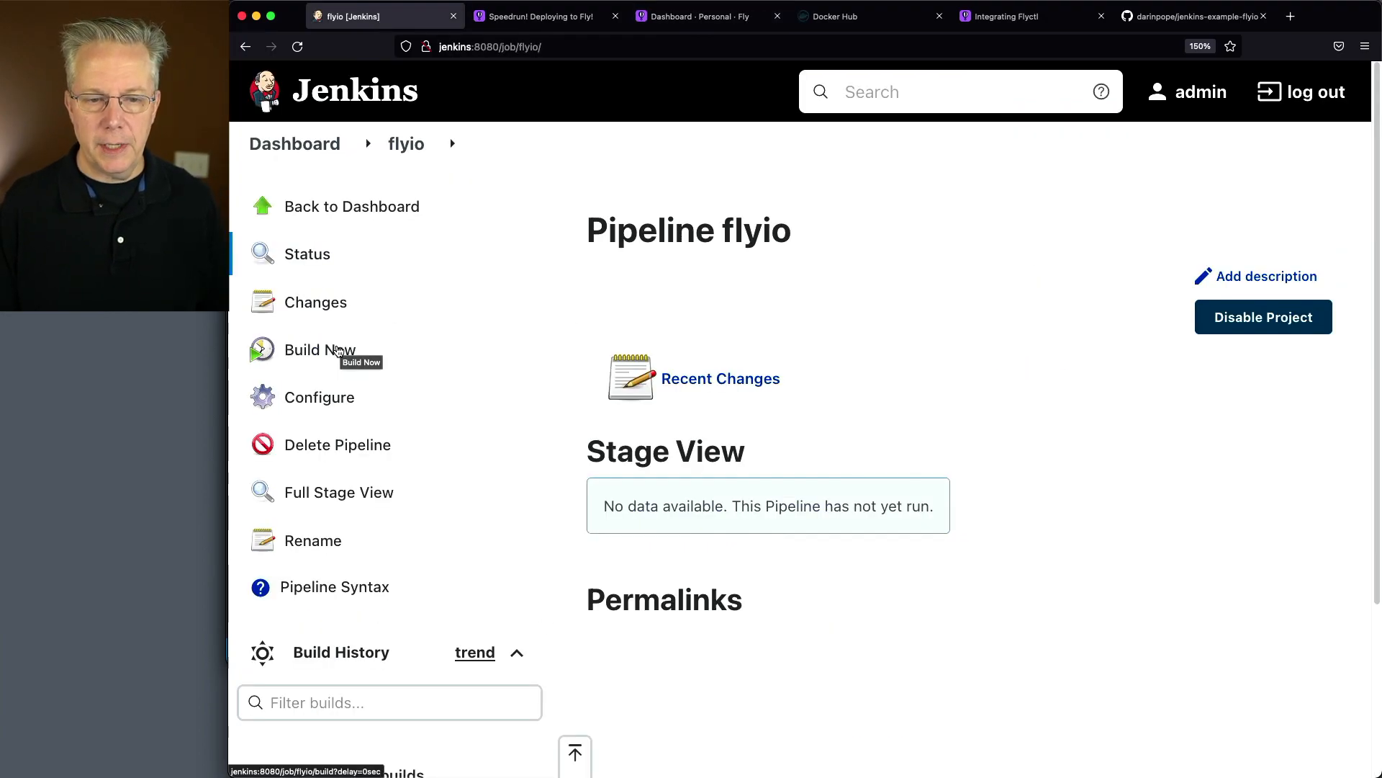
click(337, 350)
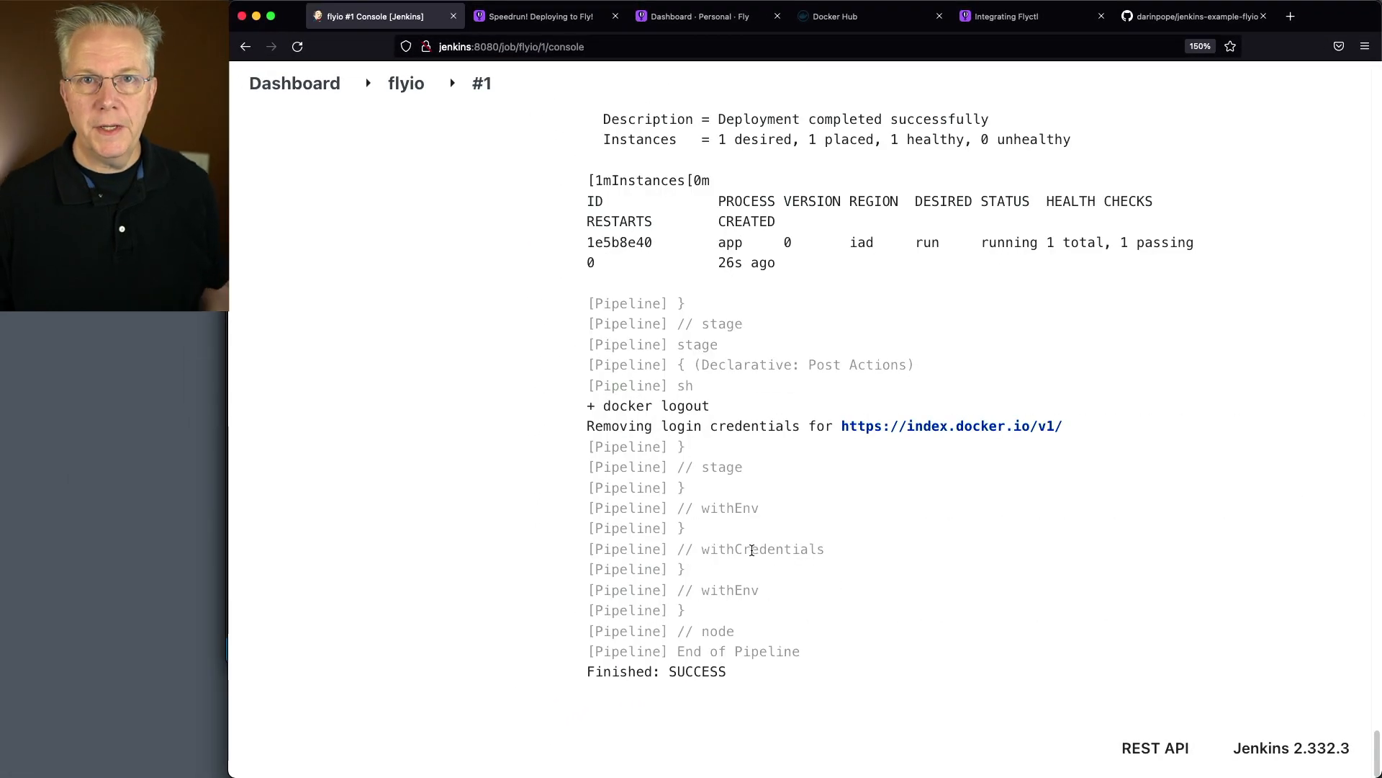
Examine the console output of flyio build #1 from the tooling check and native-image installation through the native binary build
scroll(734, 524, up, 20)
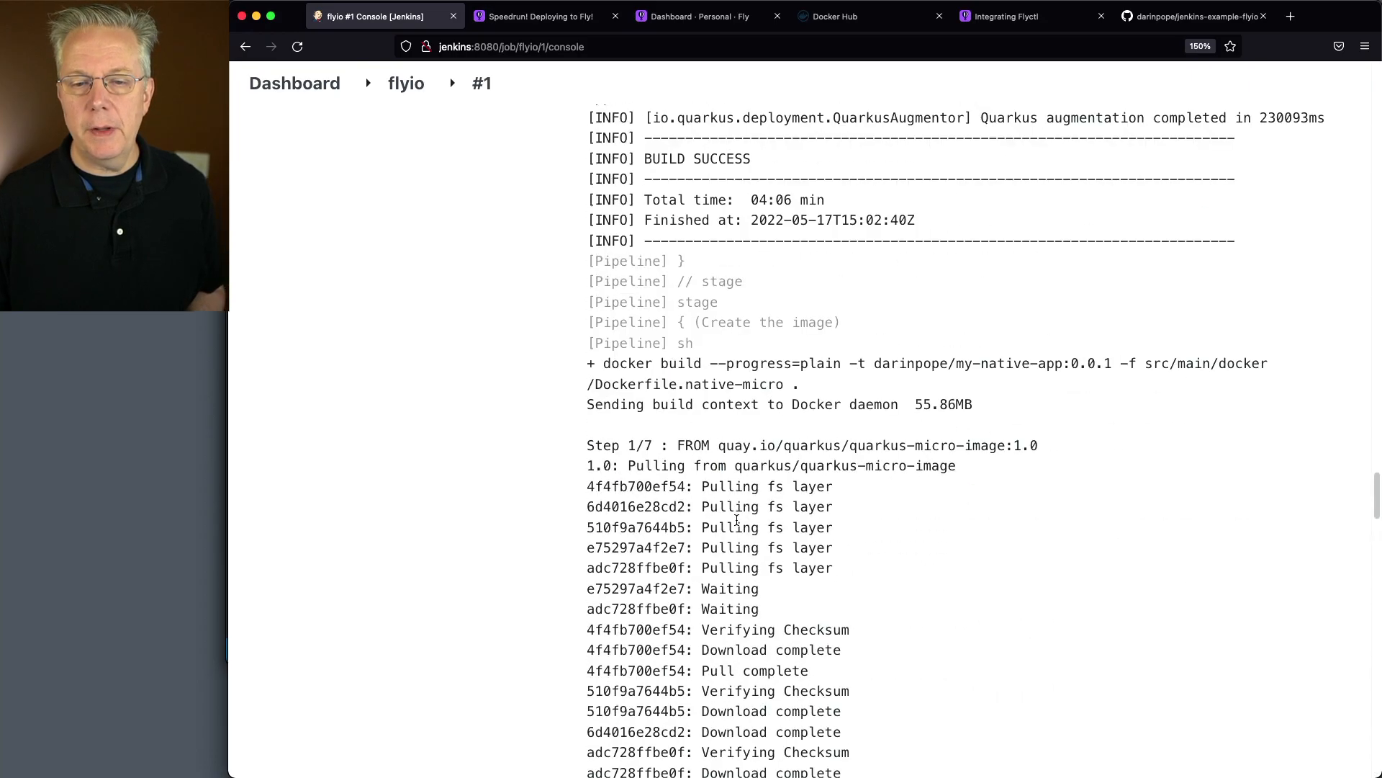
scroll(736, 520, up, 20)
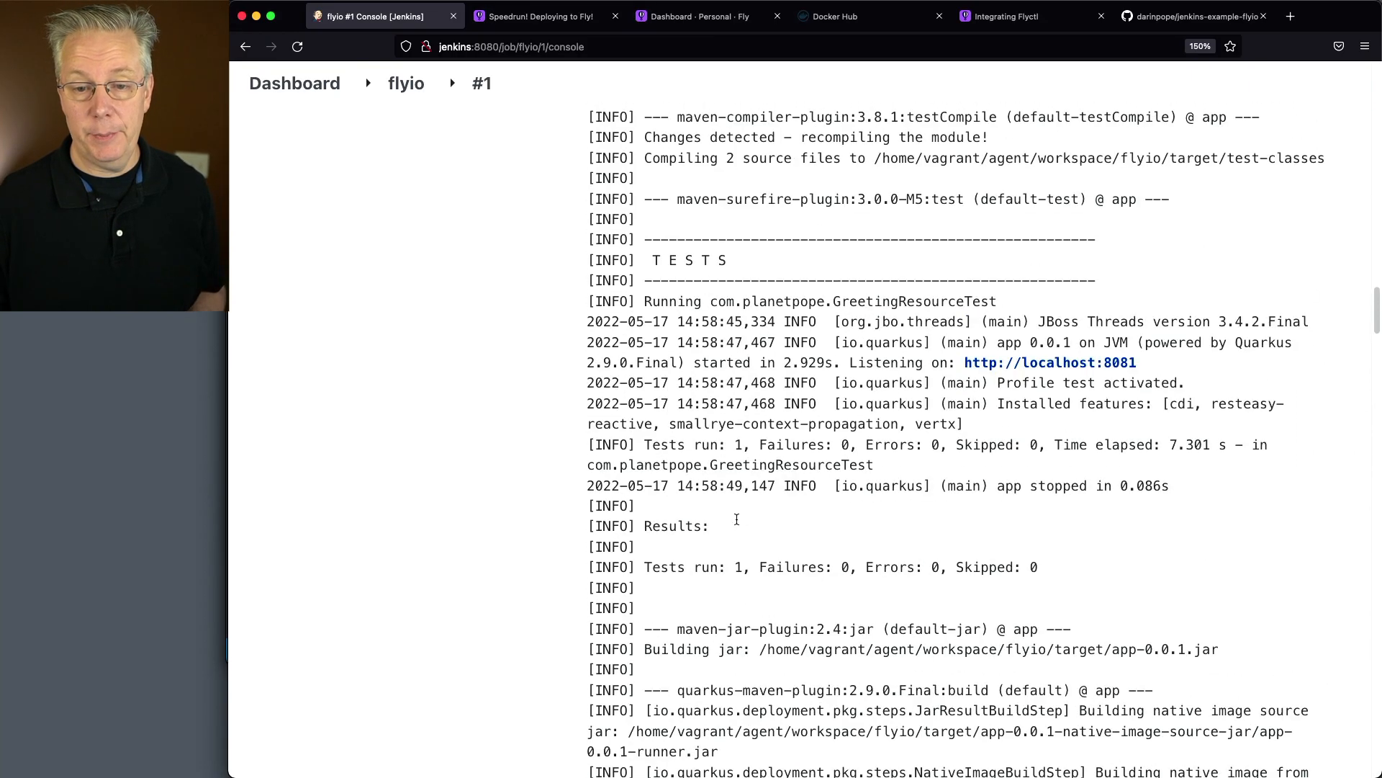
scroll(736, 520, up, 10)
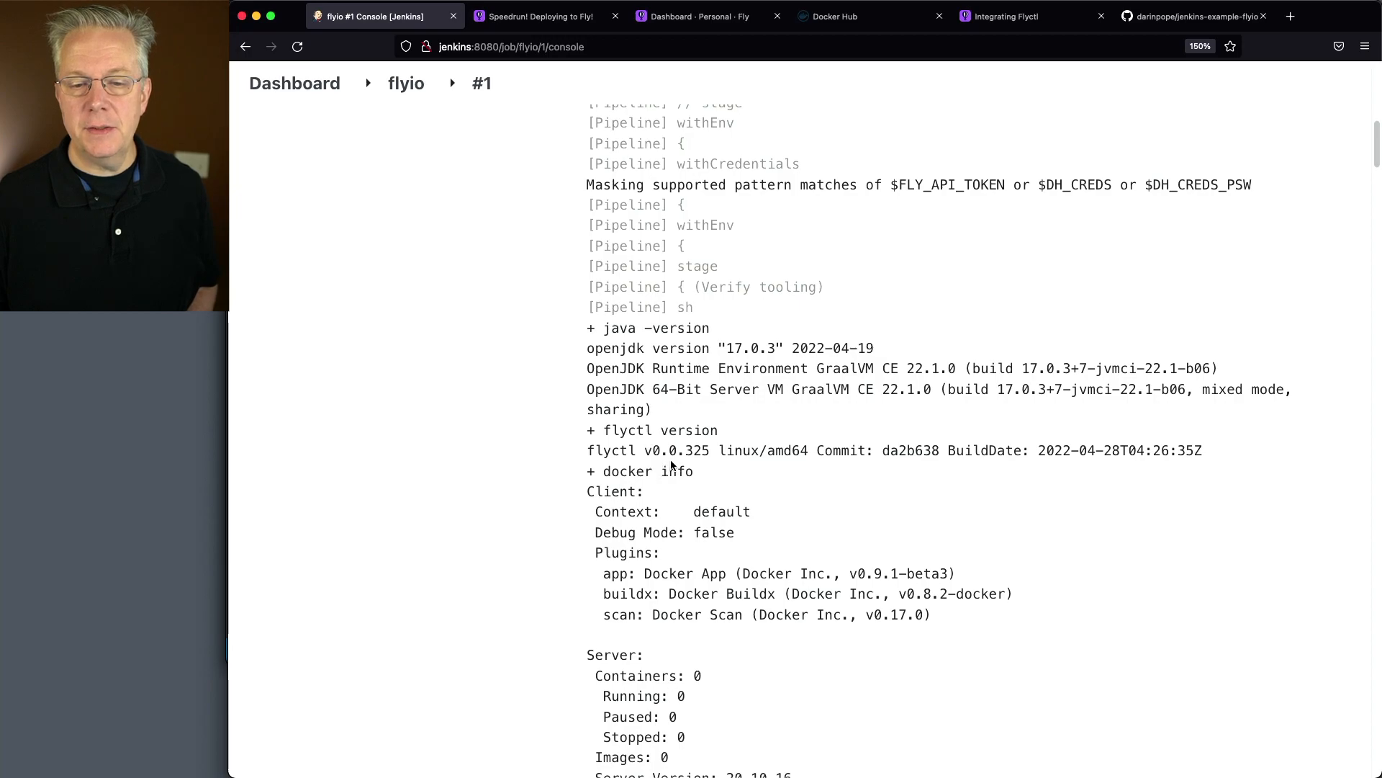
scroll(757, 501, down, 3)
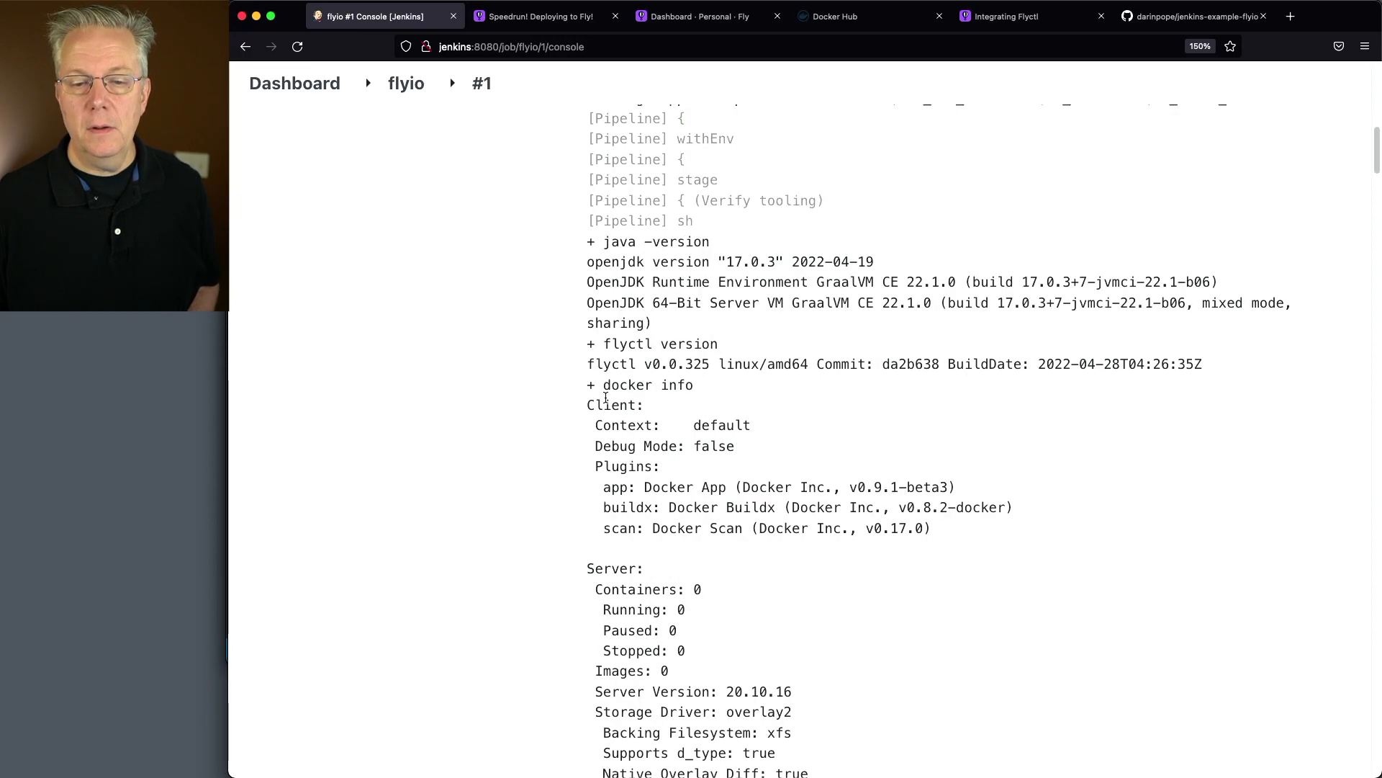
scroll(708, 553, down, 5)
scroll(707, 549, down, 10)
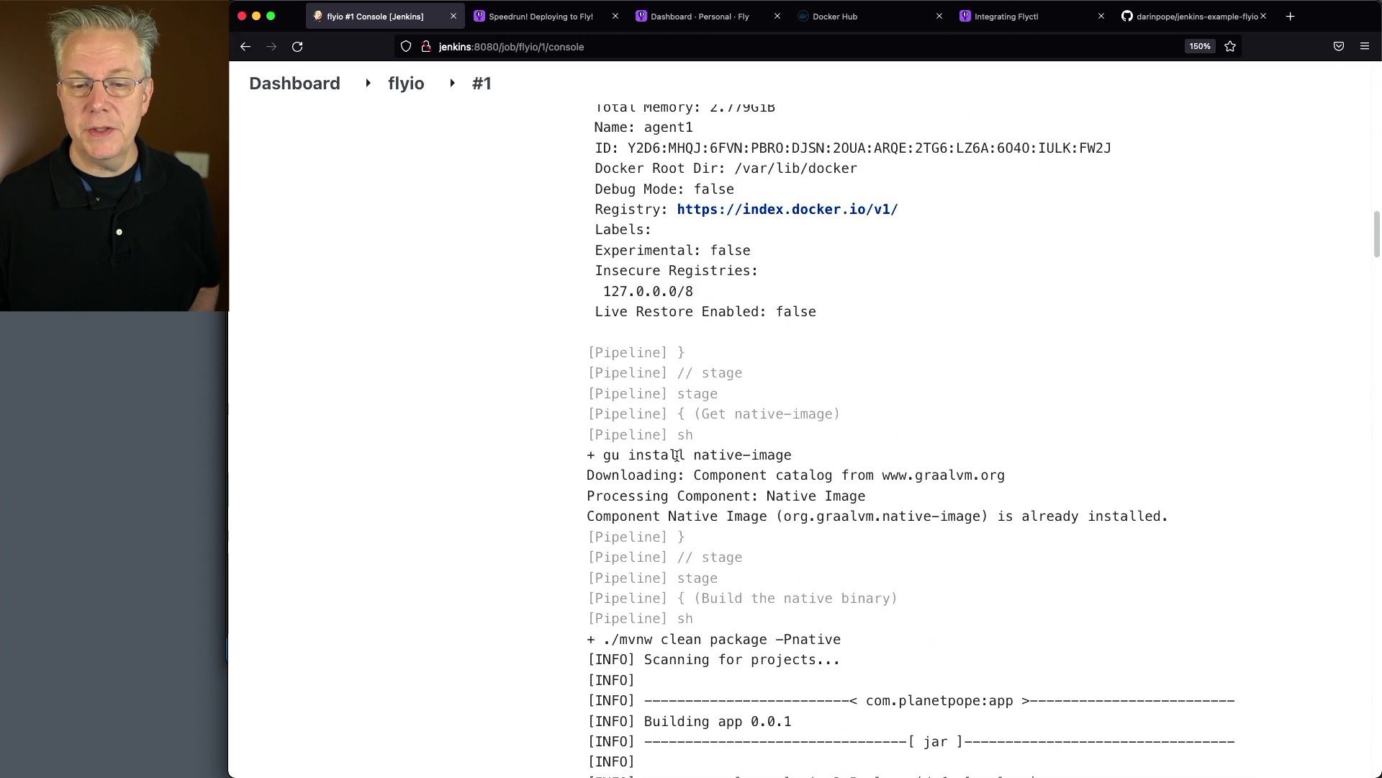
scroll(658, 574, down, 5)
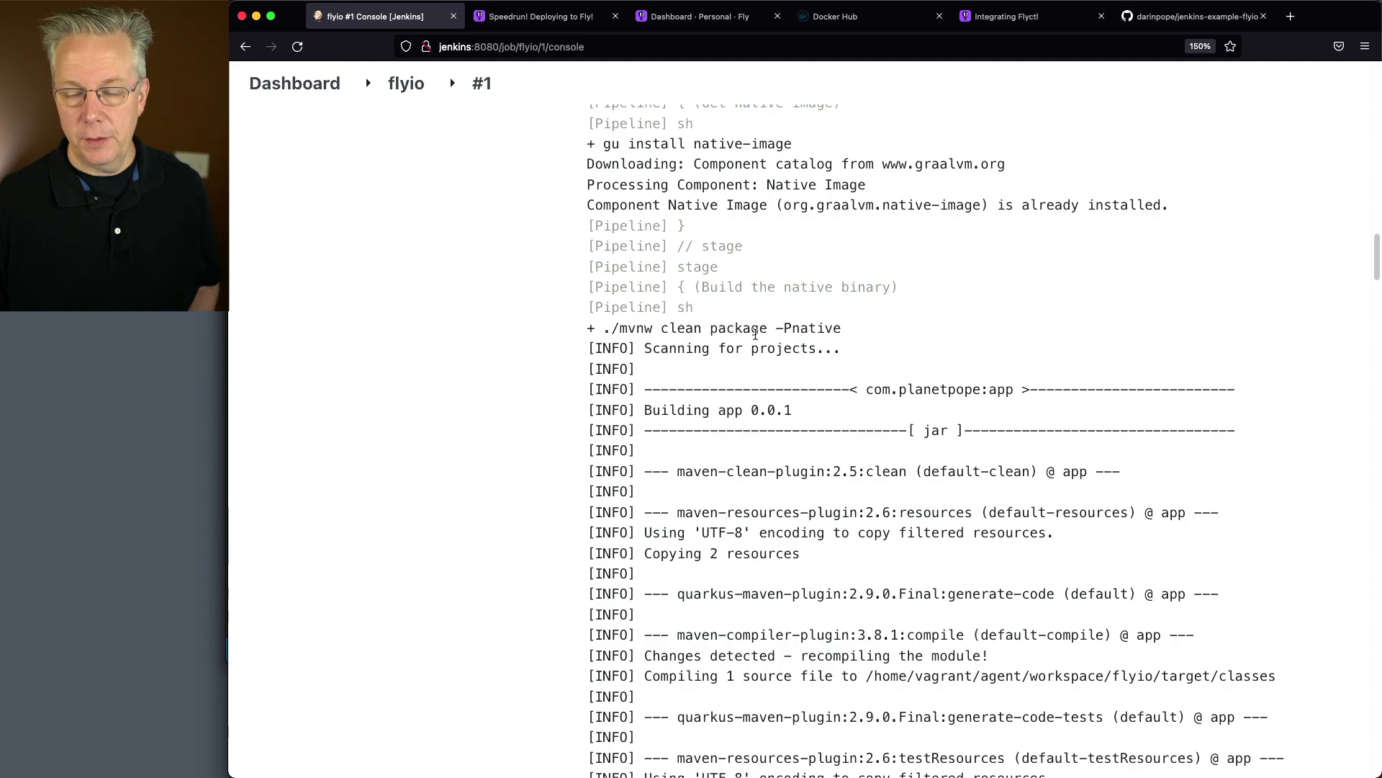
scroll(807, 519, down, 20)
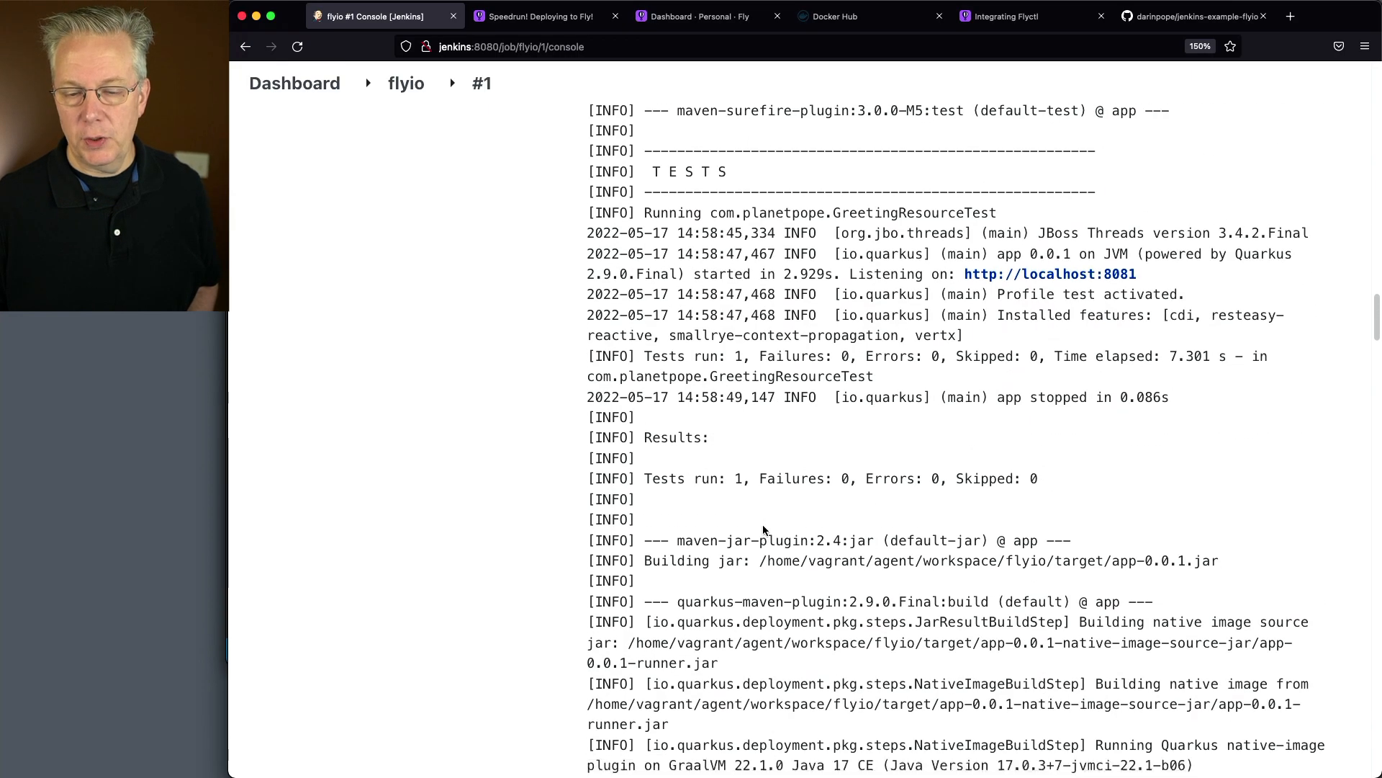
scroll(763, 525, down, 20)
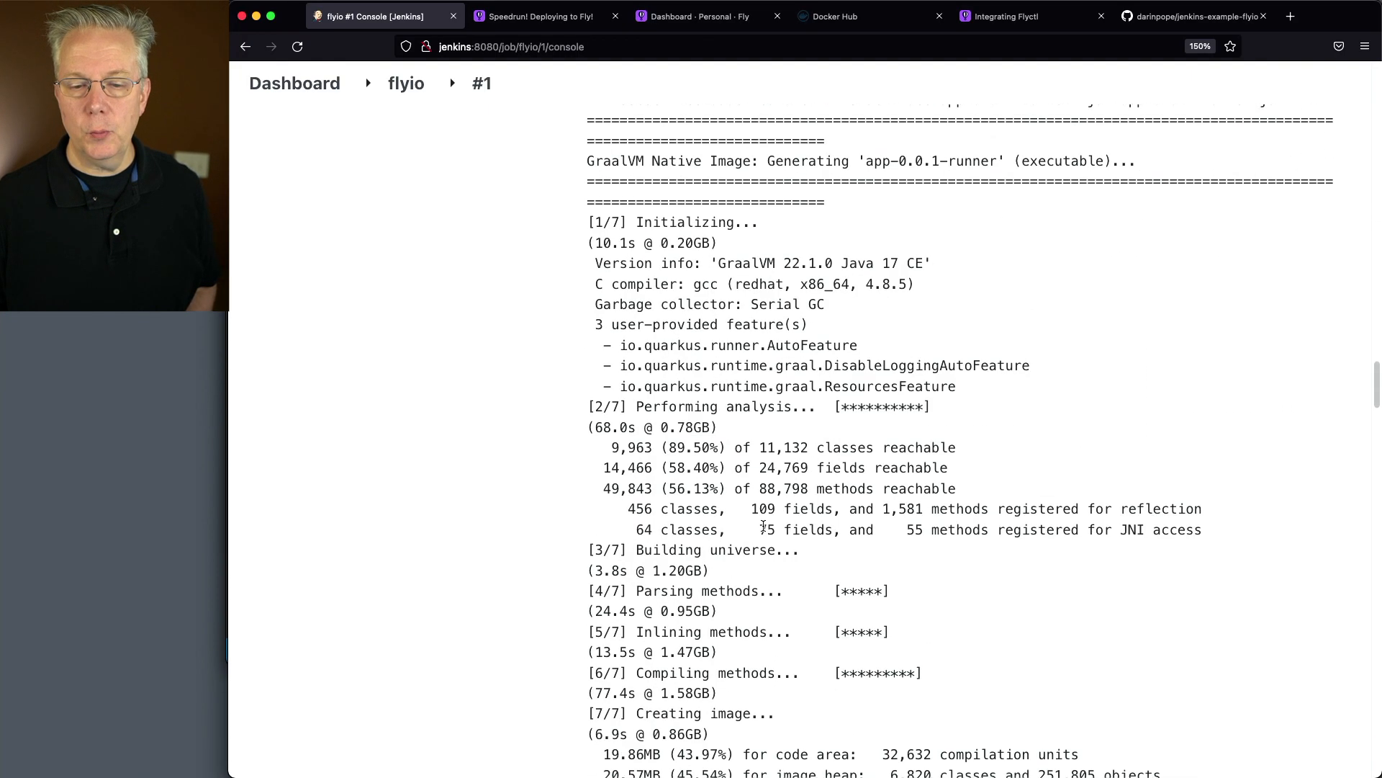
scroll(764, 530, down, 20)
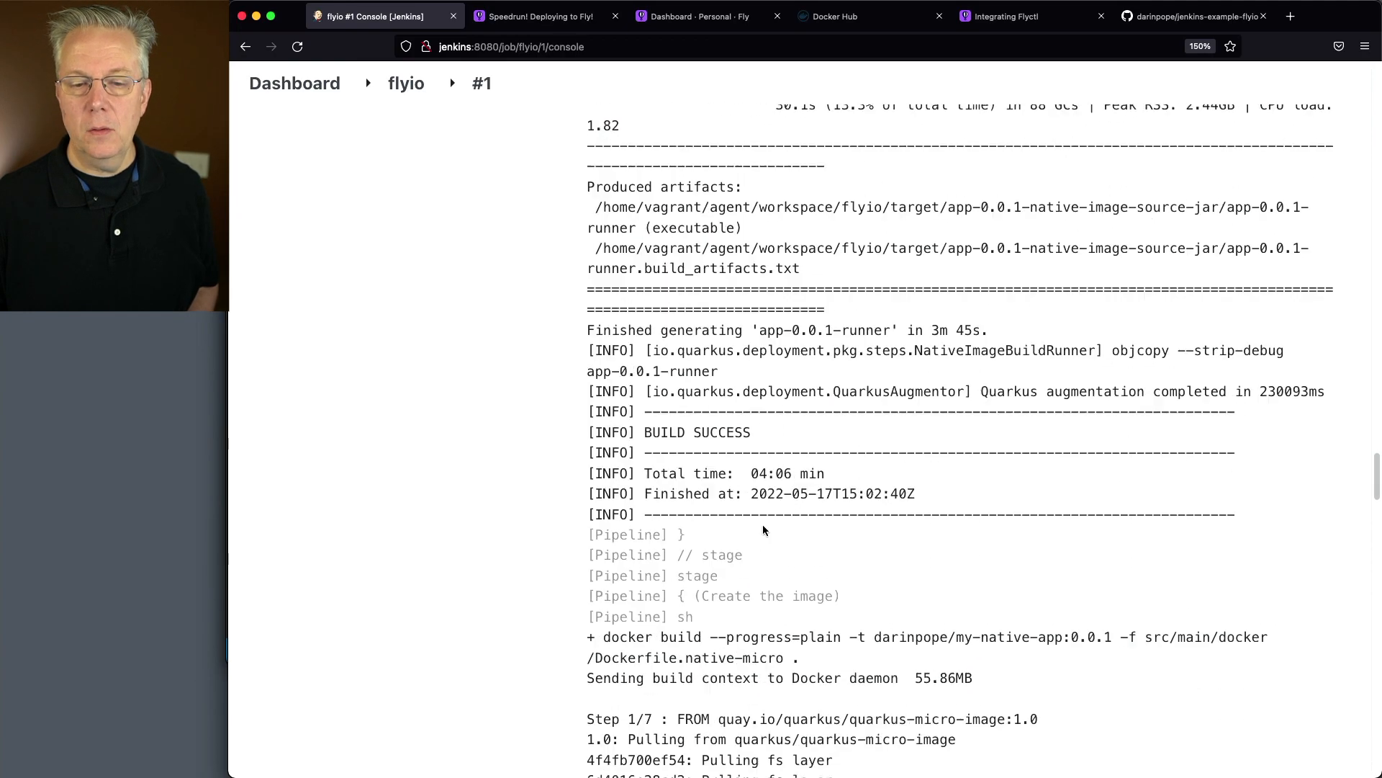
scroll(763, 526, down, 1)
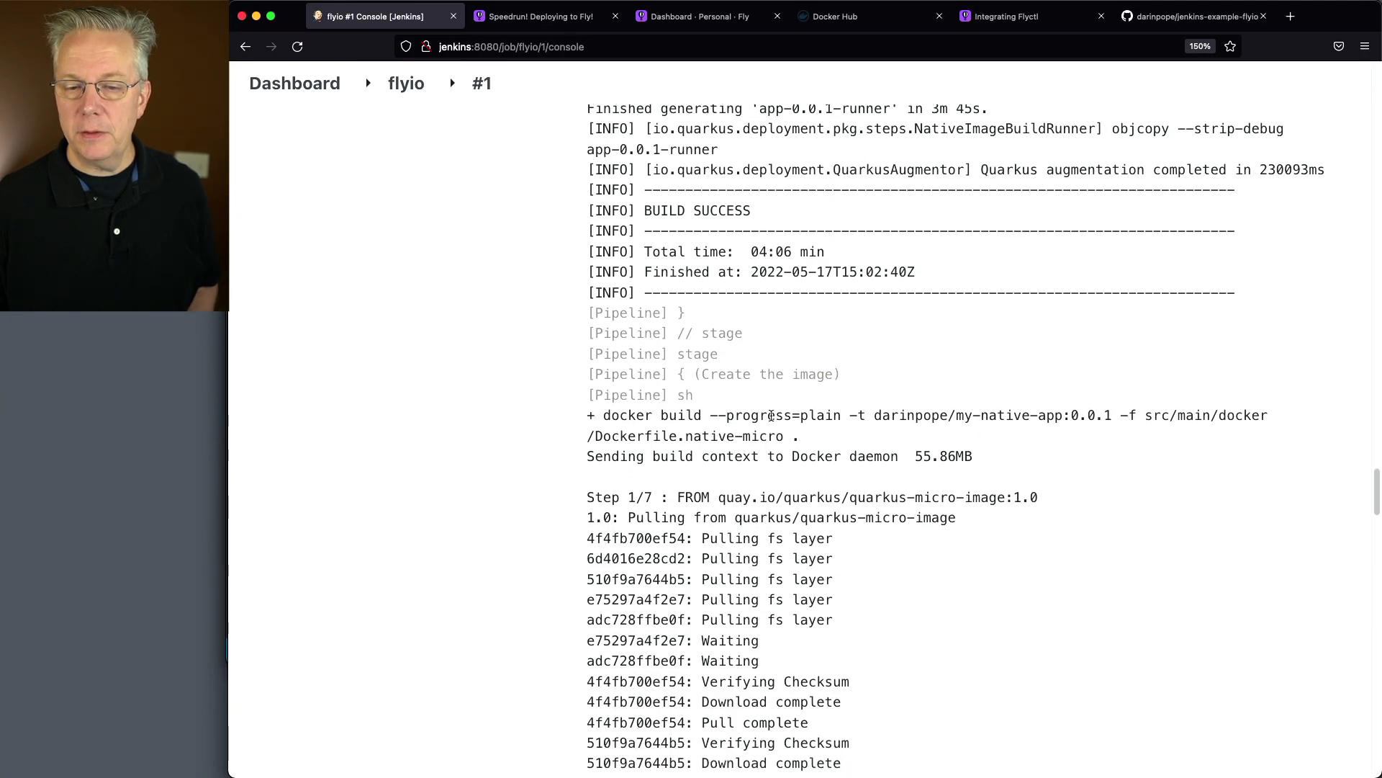
Examine the console output for the my-native-app:0.0.1 image build, the Docker login and the image push
drag(876, 418, 1120, 420)
drag(598, 437, 792, 438)
scroll(847, 497, down, 3)
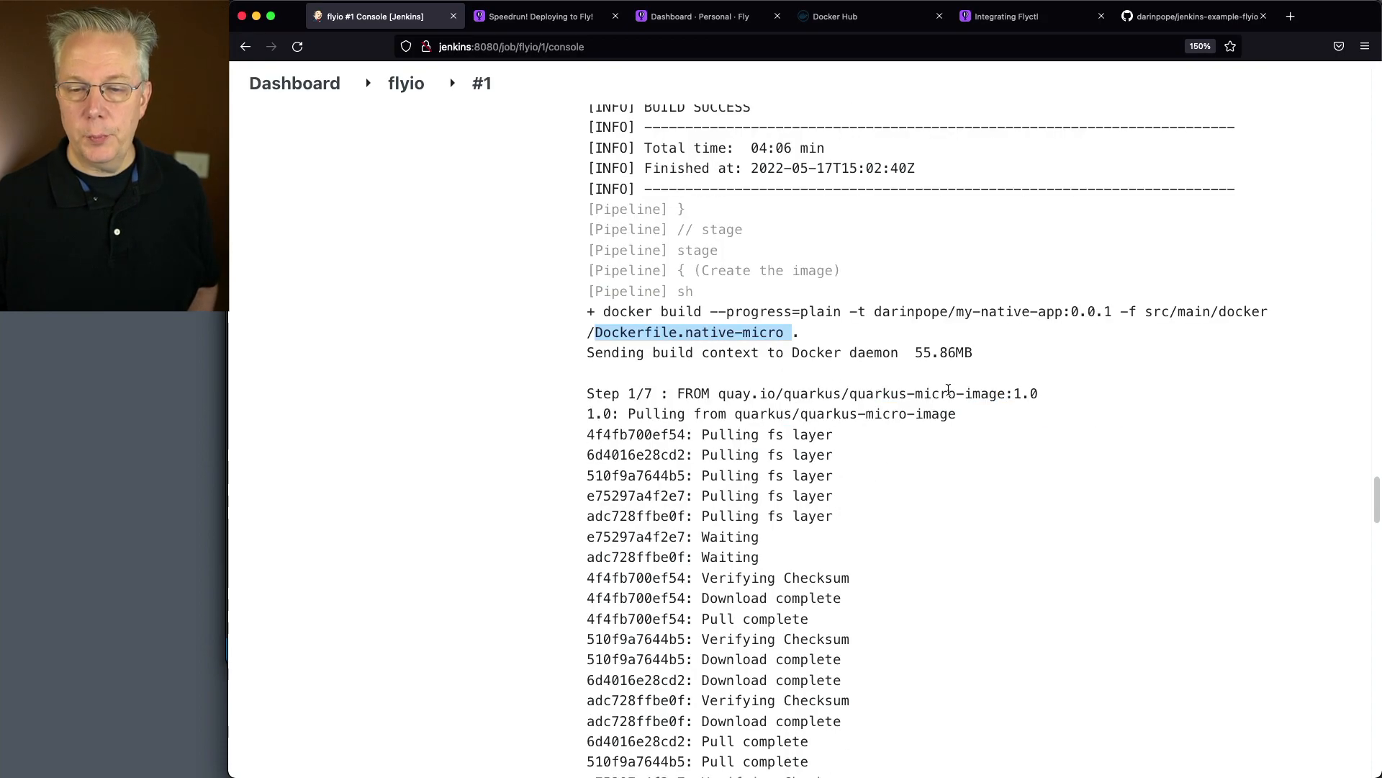
scroll(864, 468, down, 20)
scroll(828, 525, down, 10)
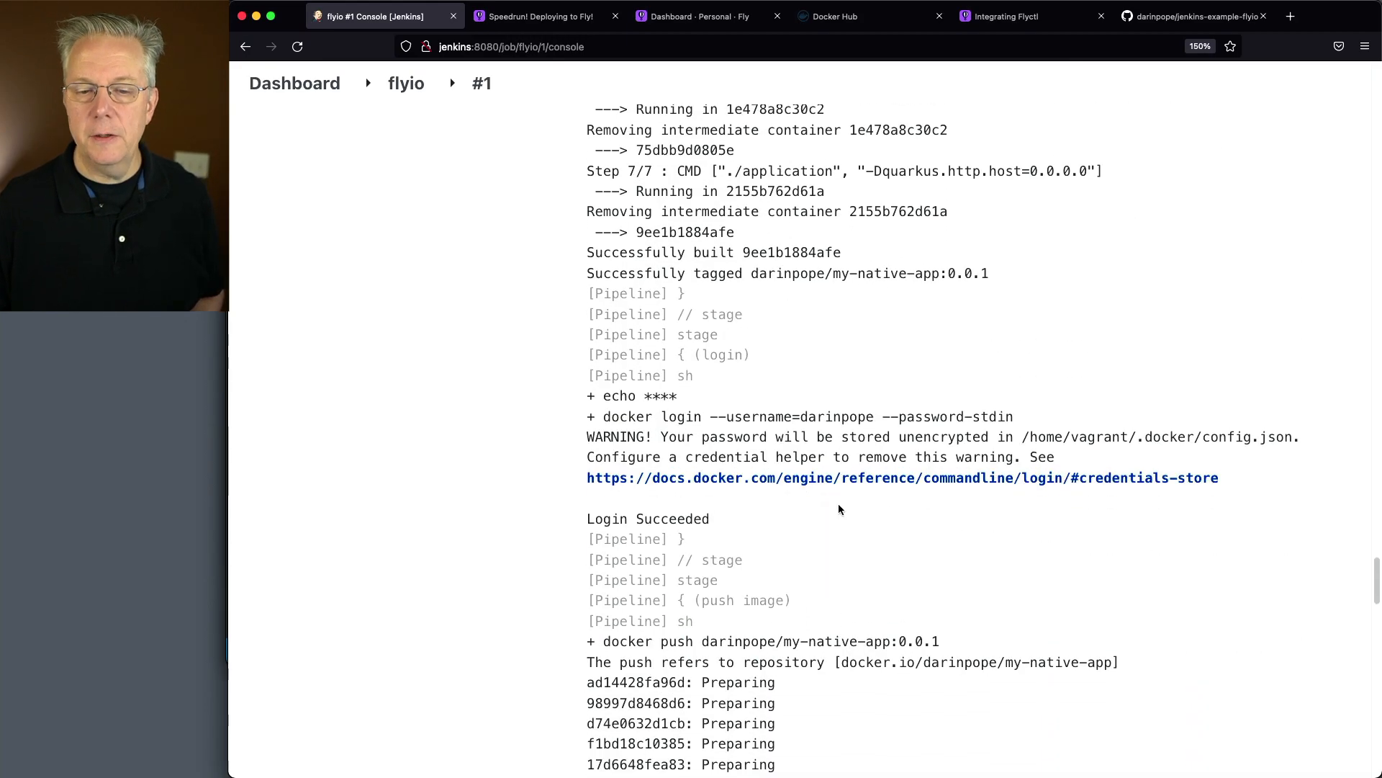
scroll(839, 509, down, 8)
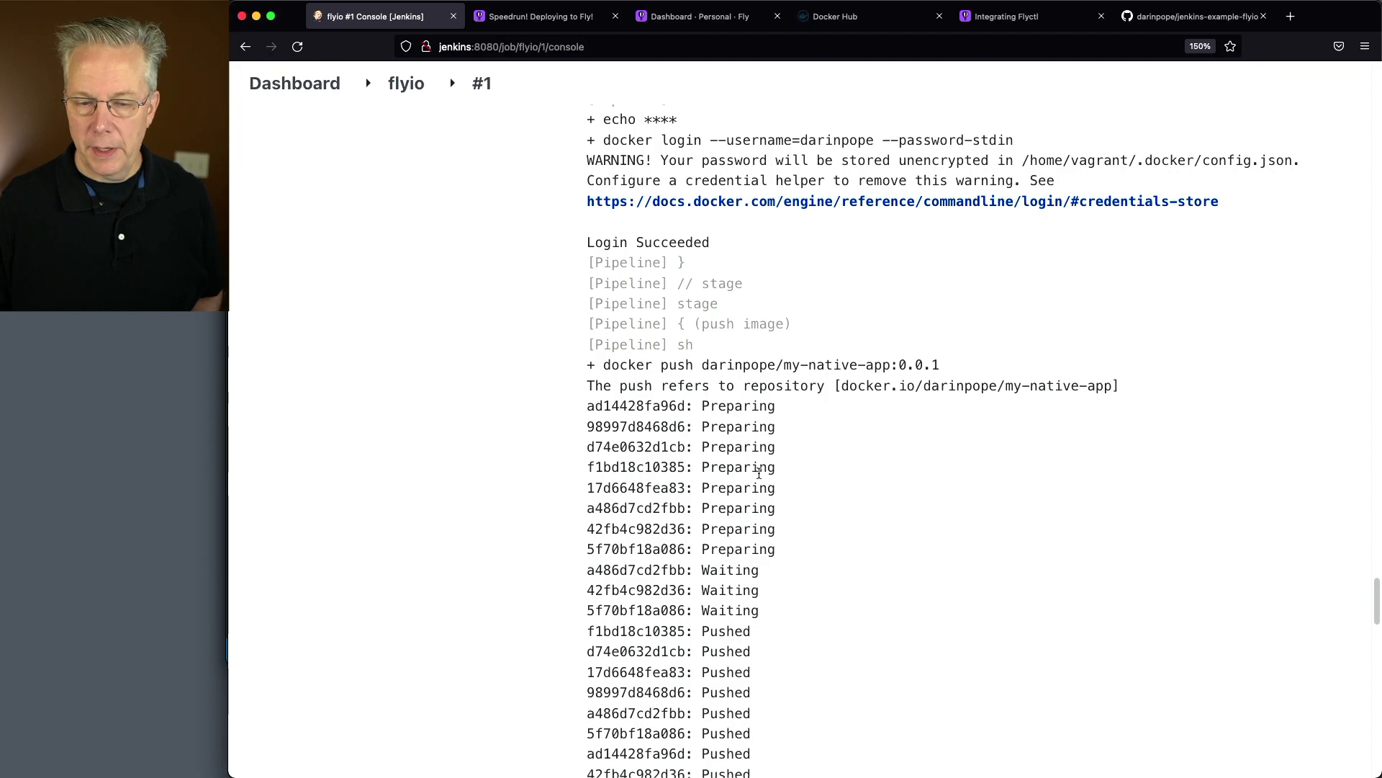
scroll(762, 454, down, 12)
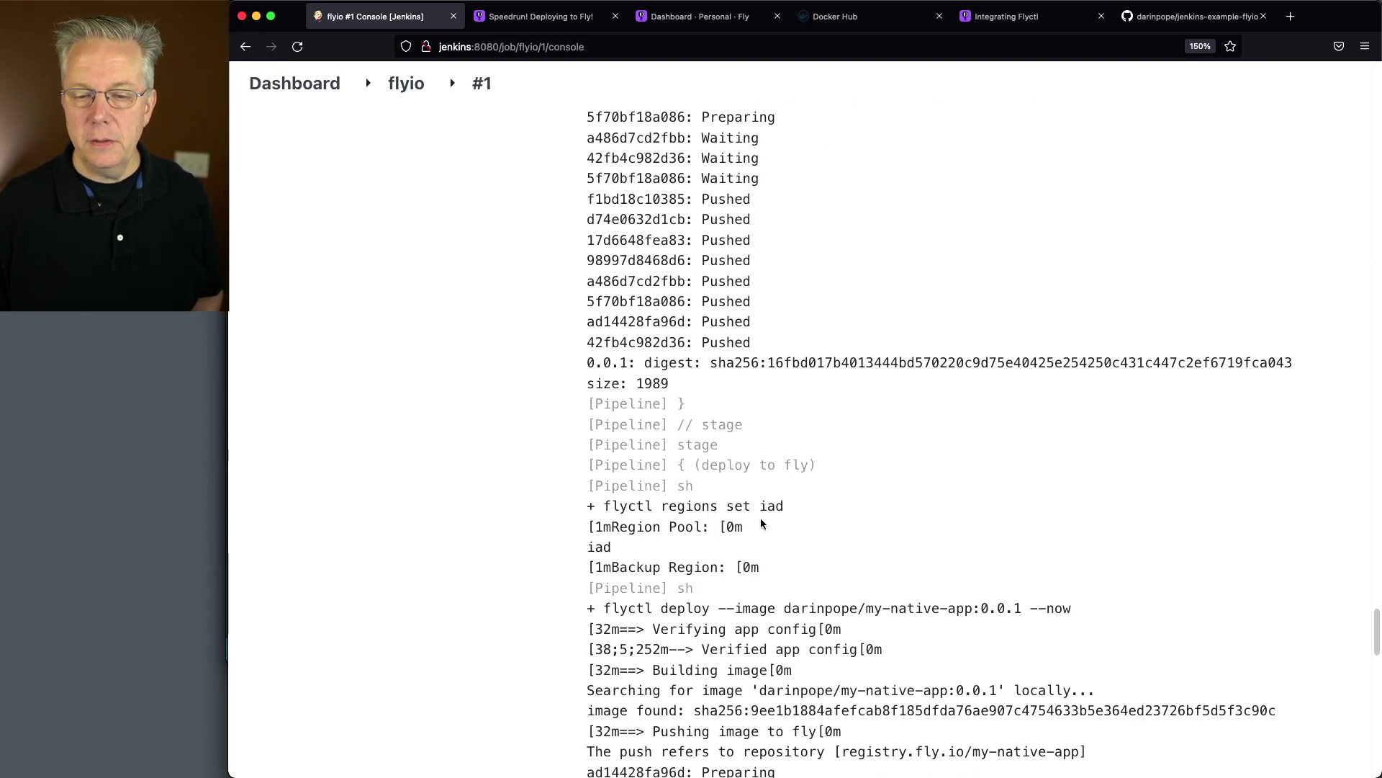
scroll(815, 535, down, 6)
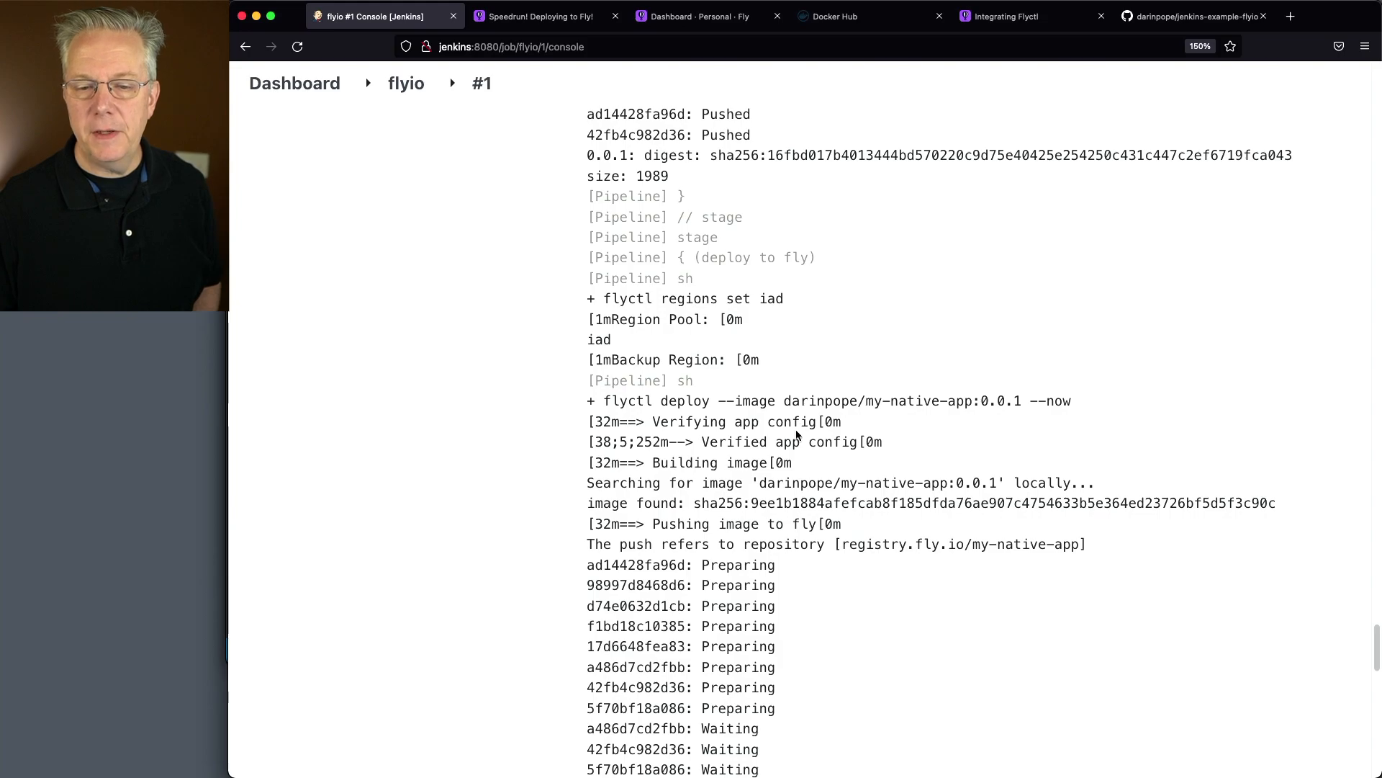
Examine the console output of the Fly.io deployment, from the local image search and registry push through flyctl status and docker logout
drag(657, 468, 754, 462)
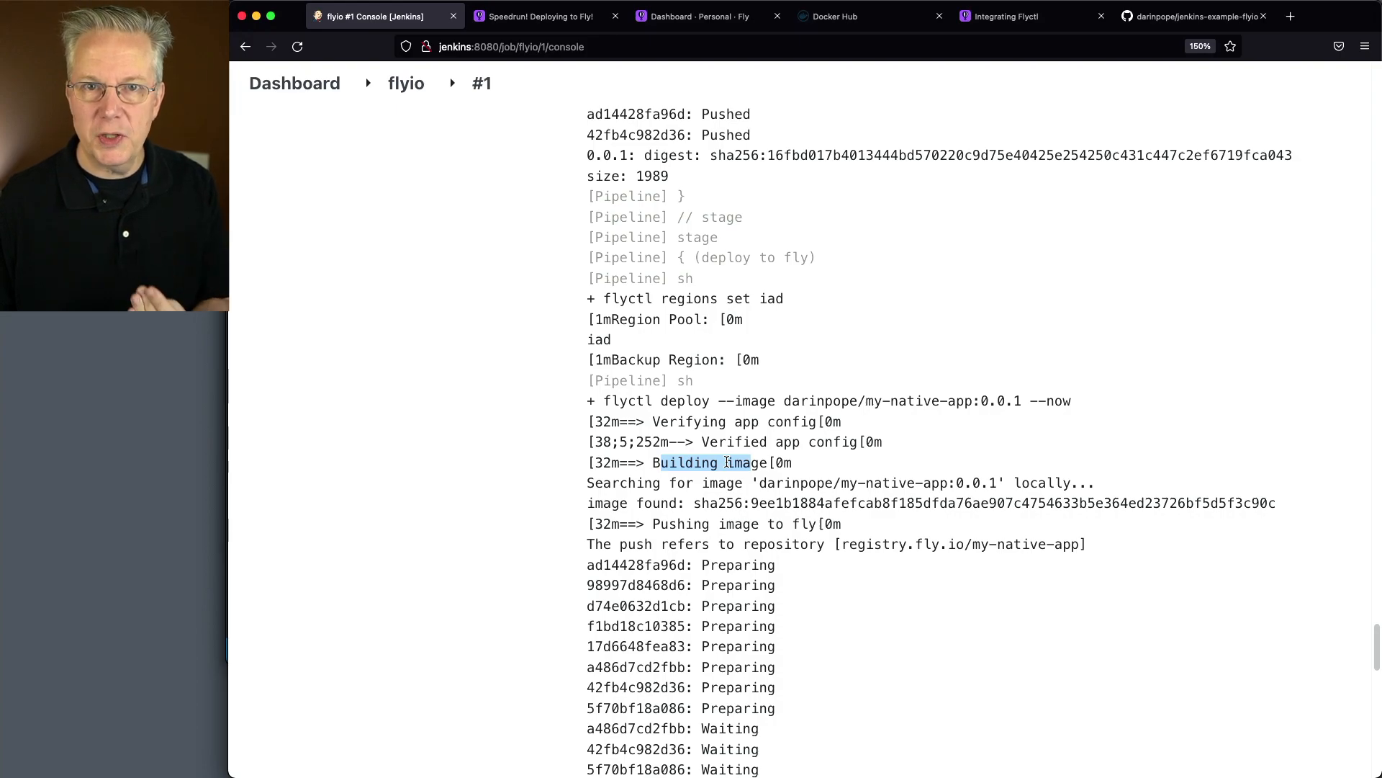
drag(587, 483, 986, 484)
drag(1110, 483, 1014, 480)
drag(590, 502, 680, 503)
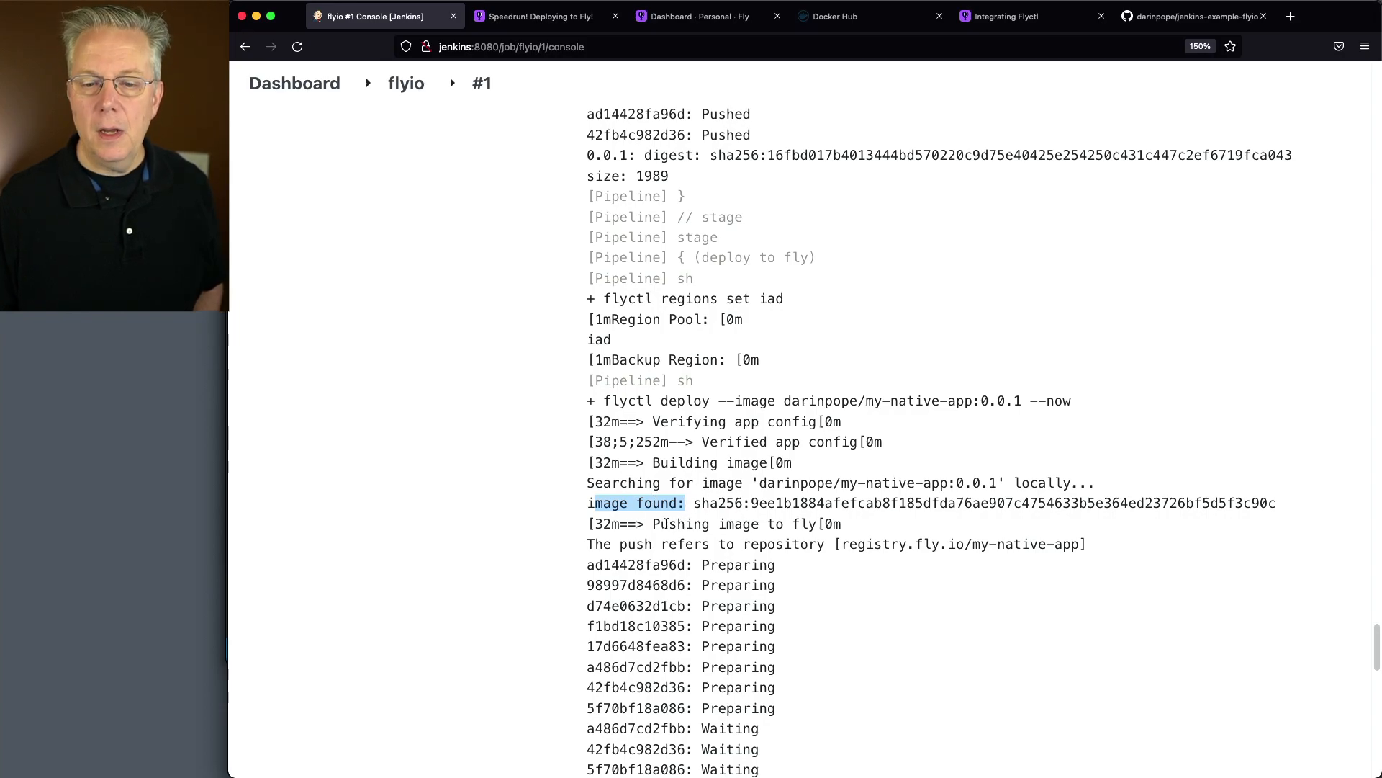
drag(666, 523, 799, 522)
scroll(815, 521, down, 1)
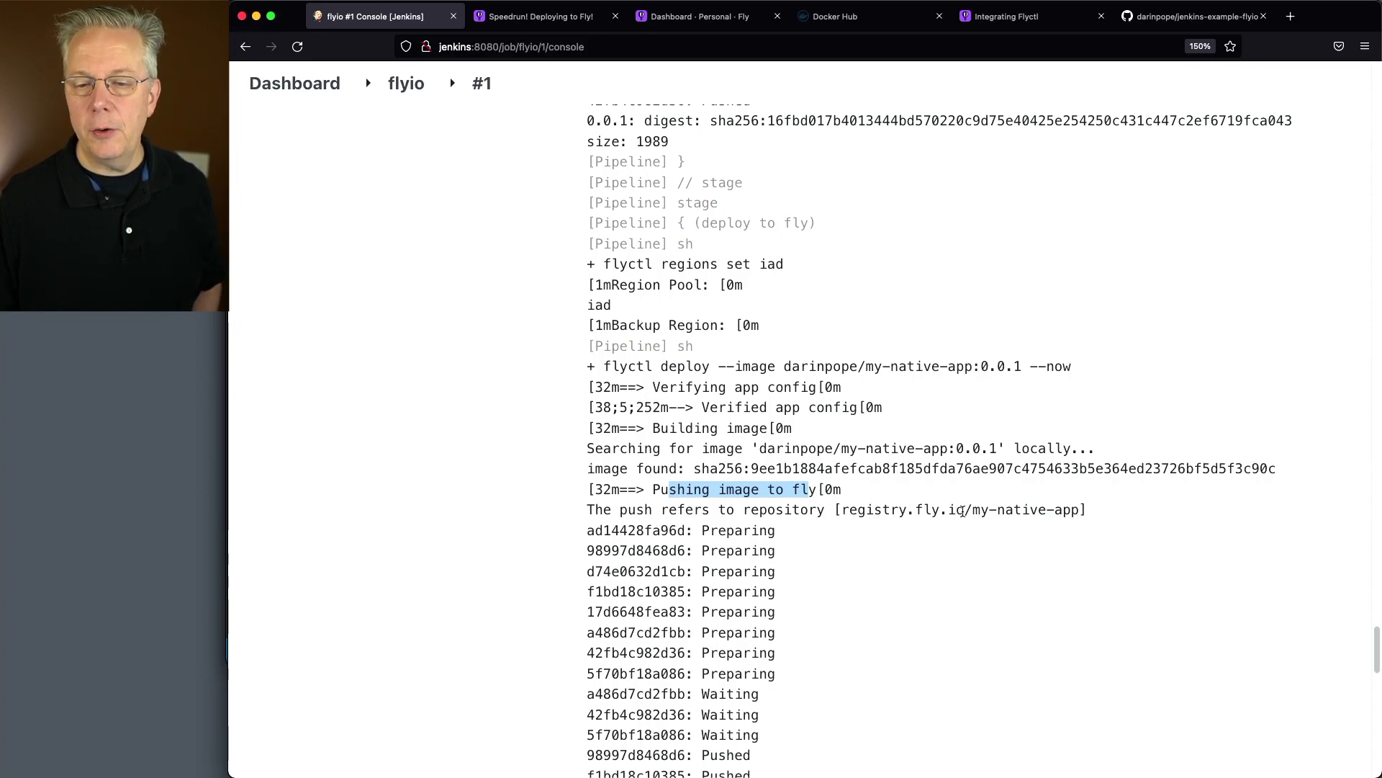
scroll(685, 544, down, 8)
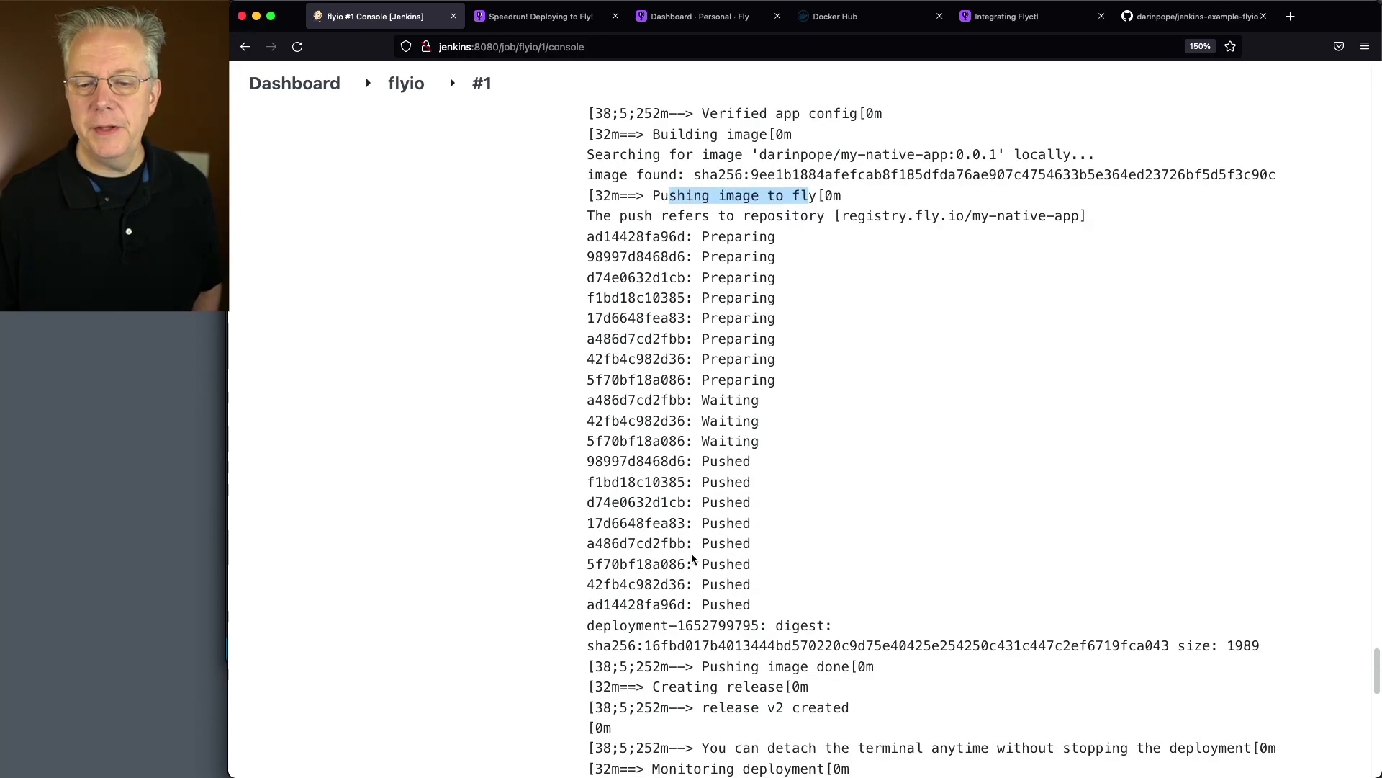
scroll(692, 558, down, 5)
drag(702, 534, 857, 541)
scroll(857, 540, down, 5)
drag(670, 464, 760, 499)
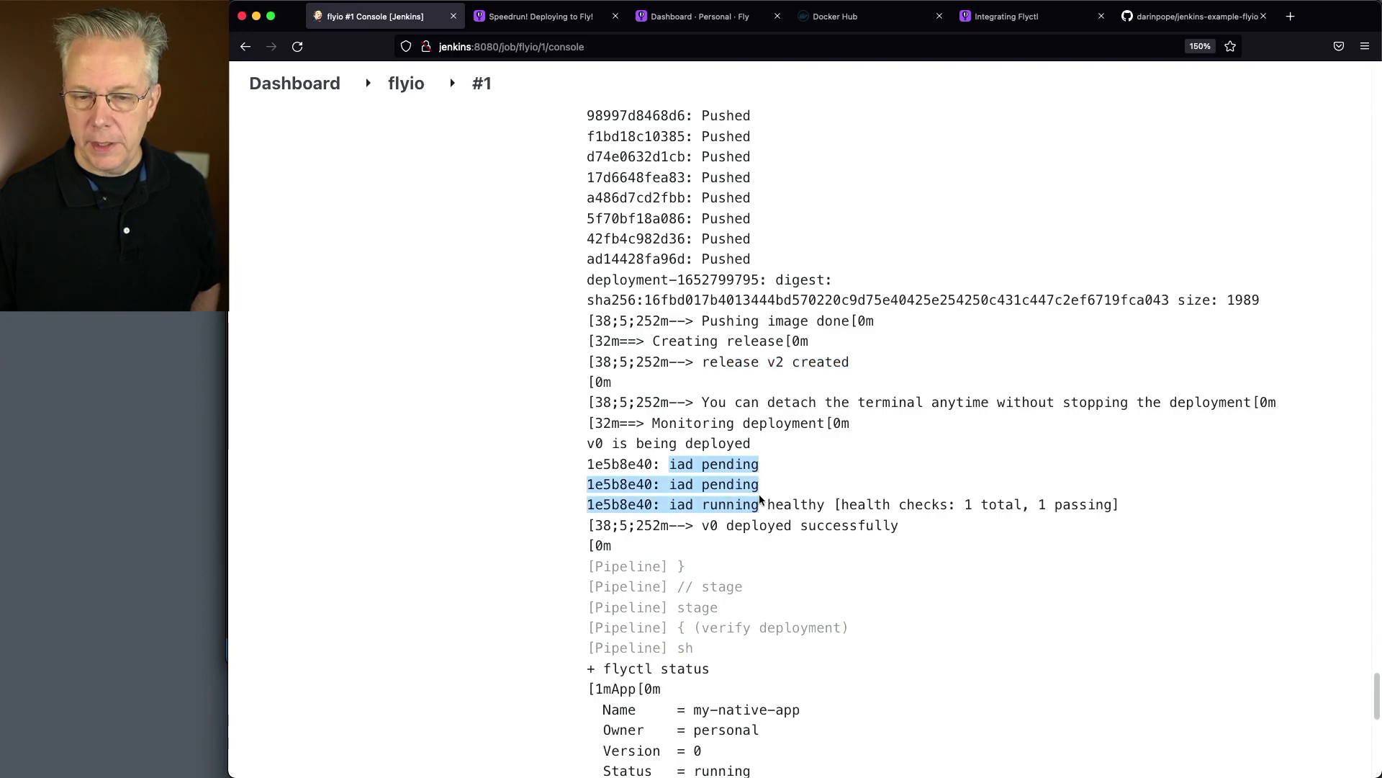
scroll(786, 518, down, 9)
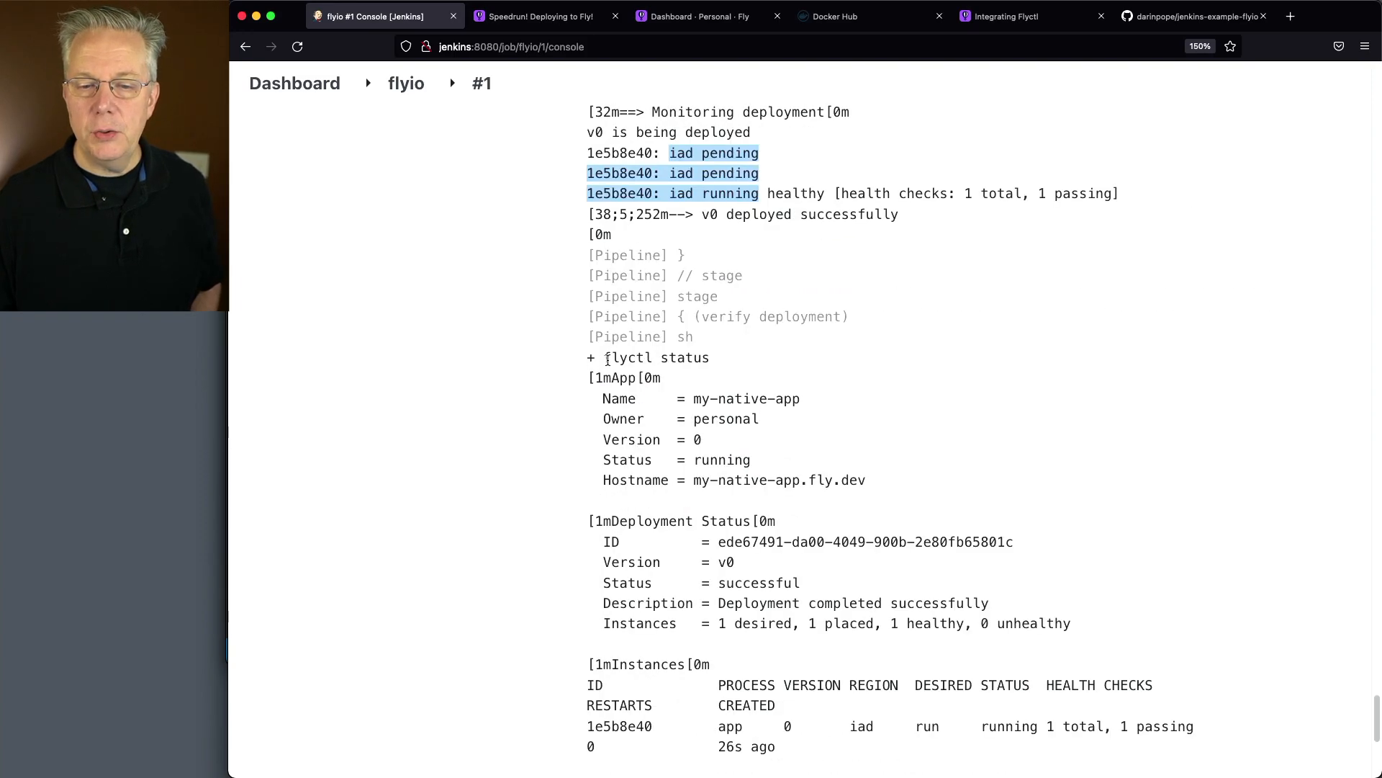
scroll(814, 306, down, 3)
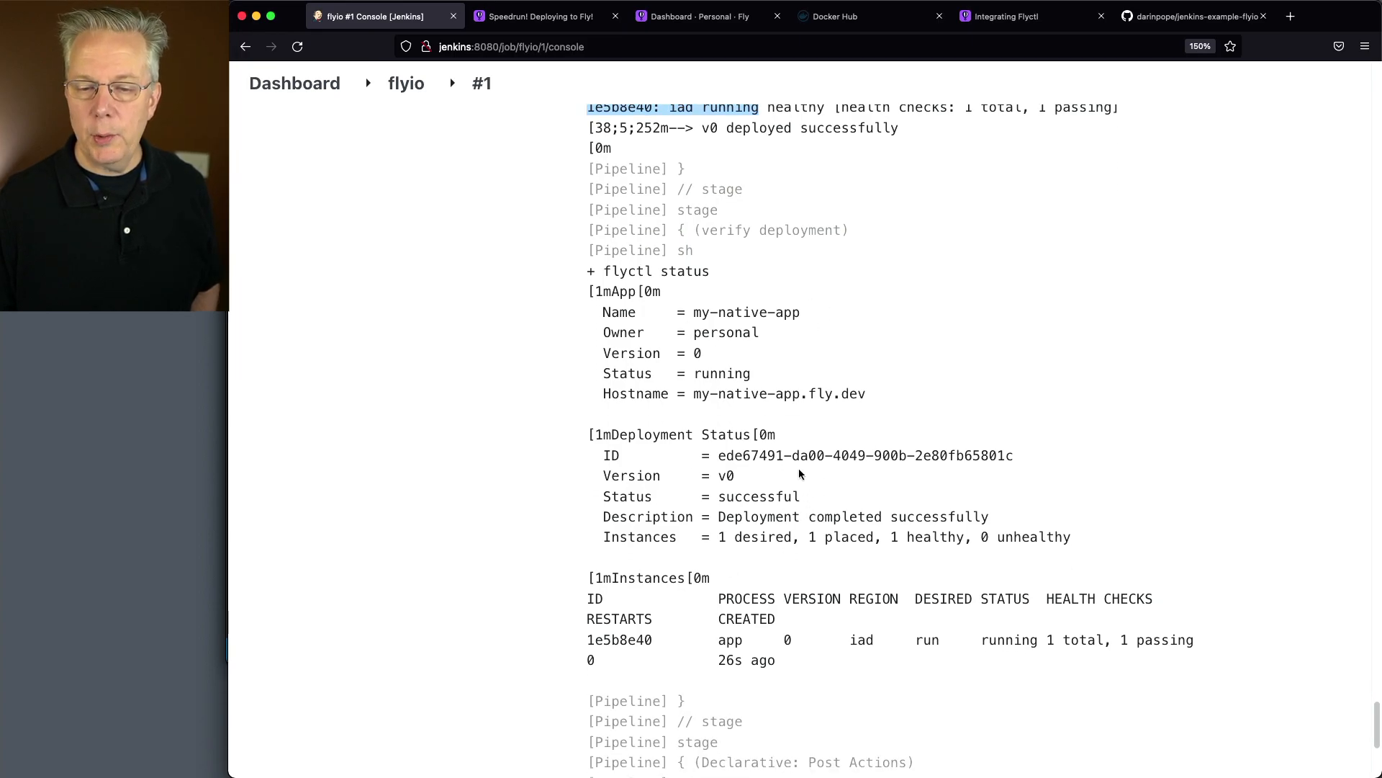
scroll(817, 559, down, 9)
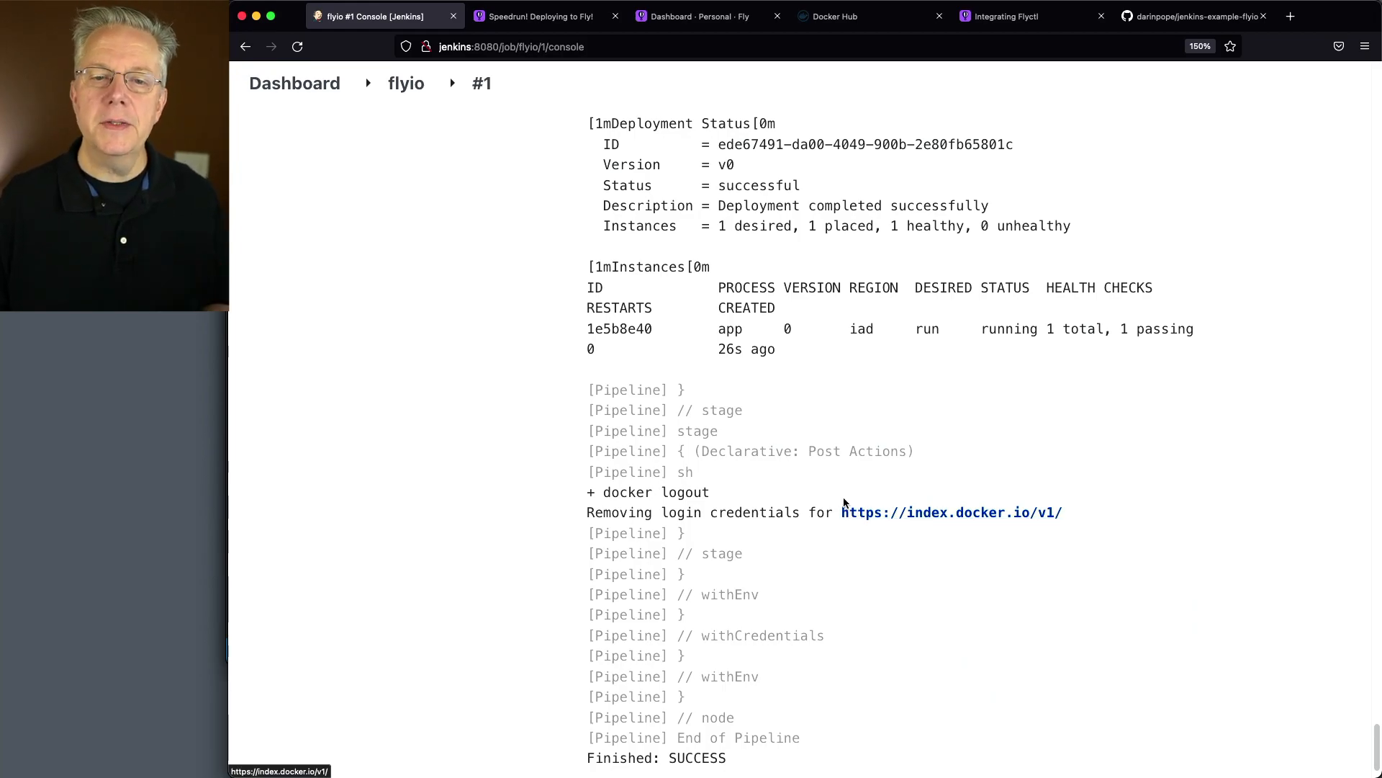
Refresh the Fly.io dashboard, open the my-native-app overview and review its application information and image details
click(700, 28)
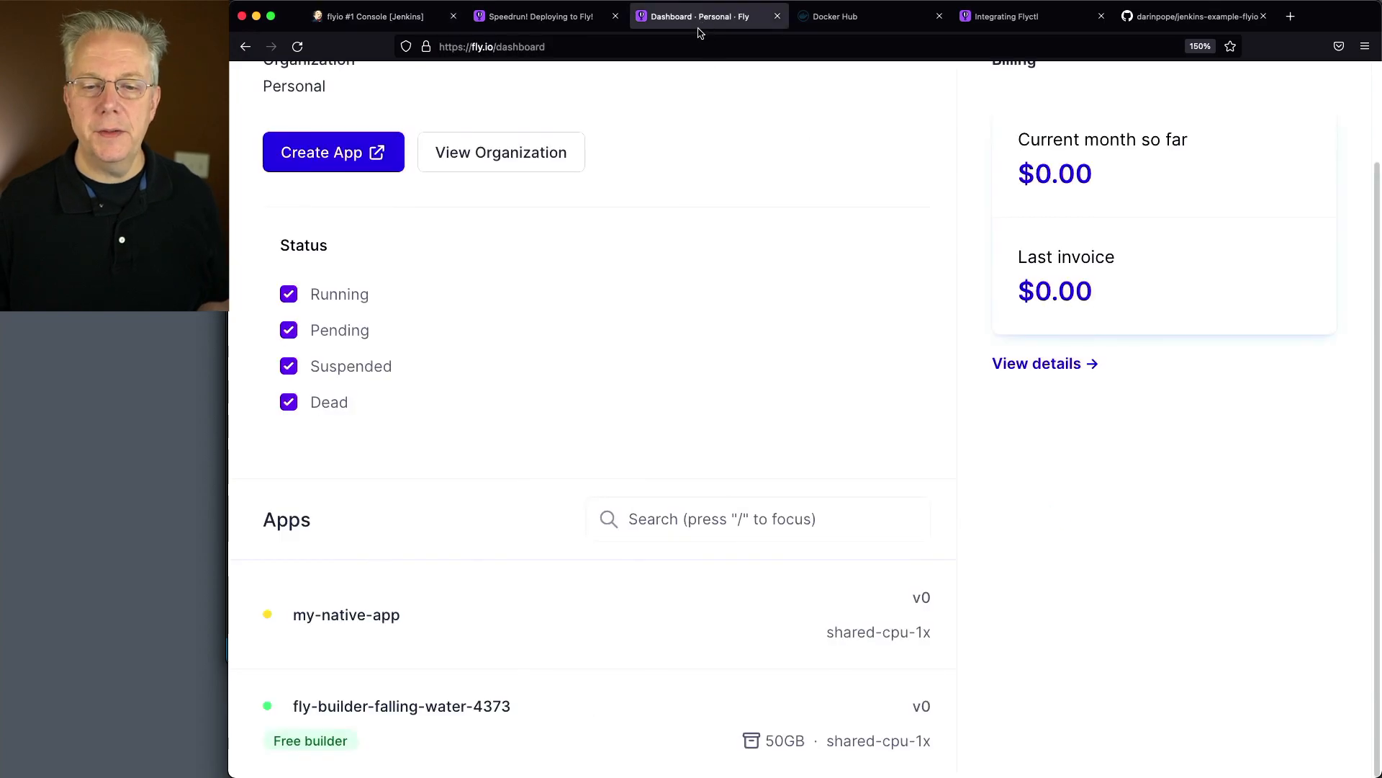
key(super+r)
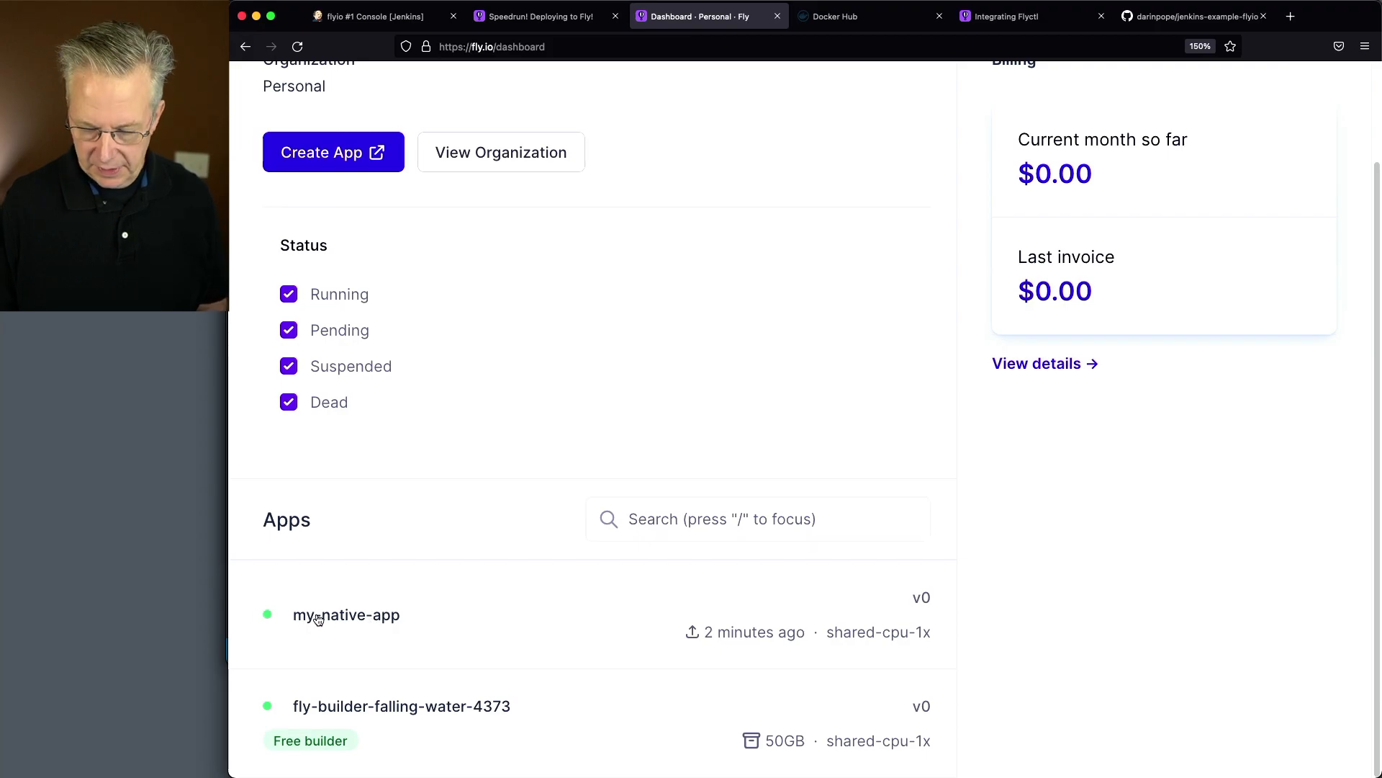
key(super+minus)
click(332, 587)
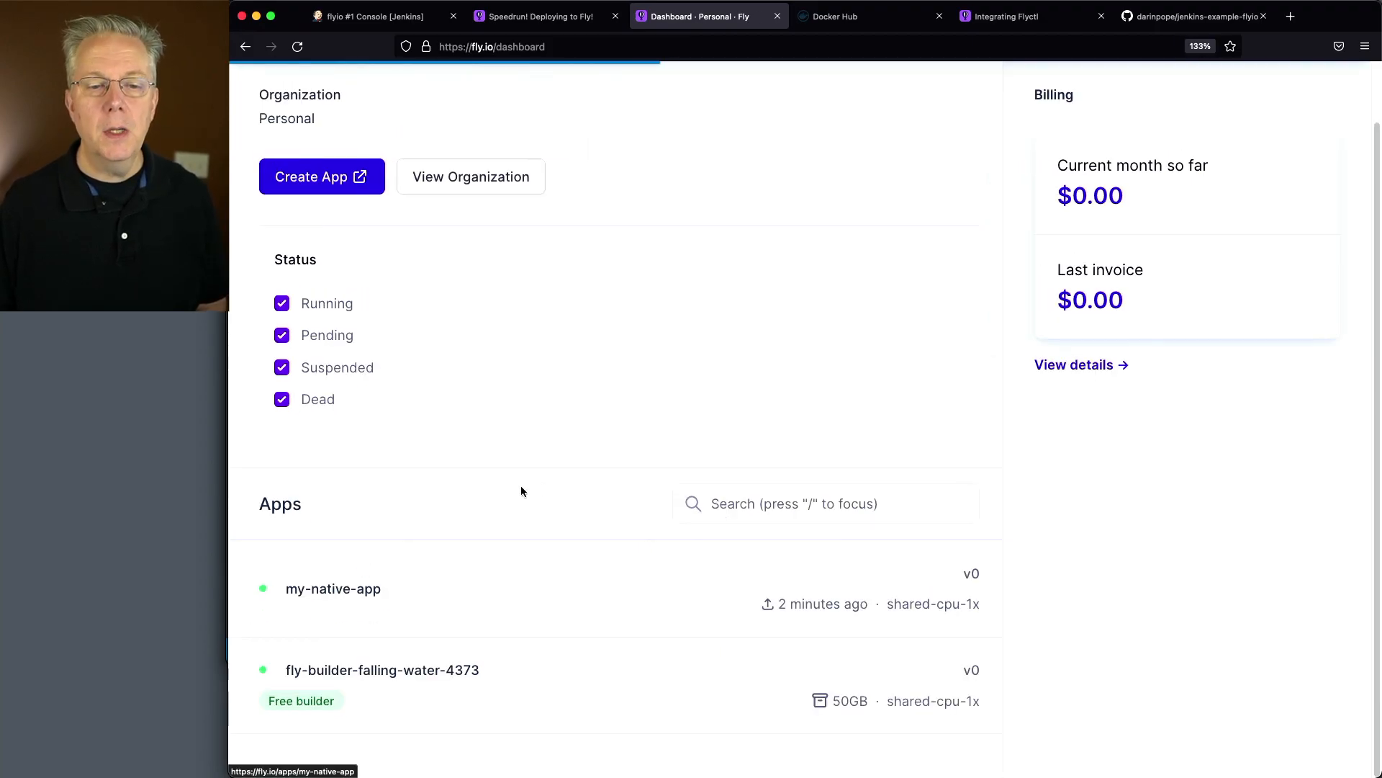
scroll(659, 499, down, 2)
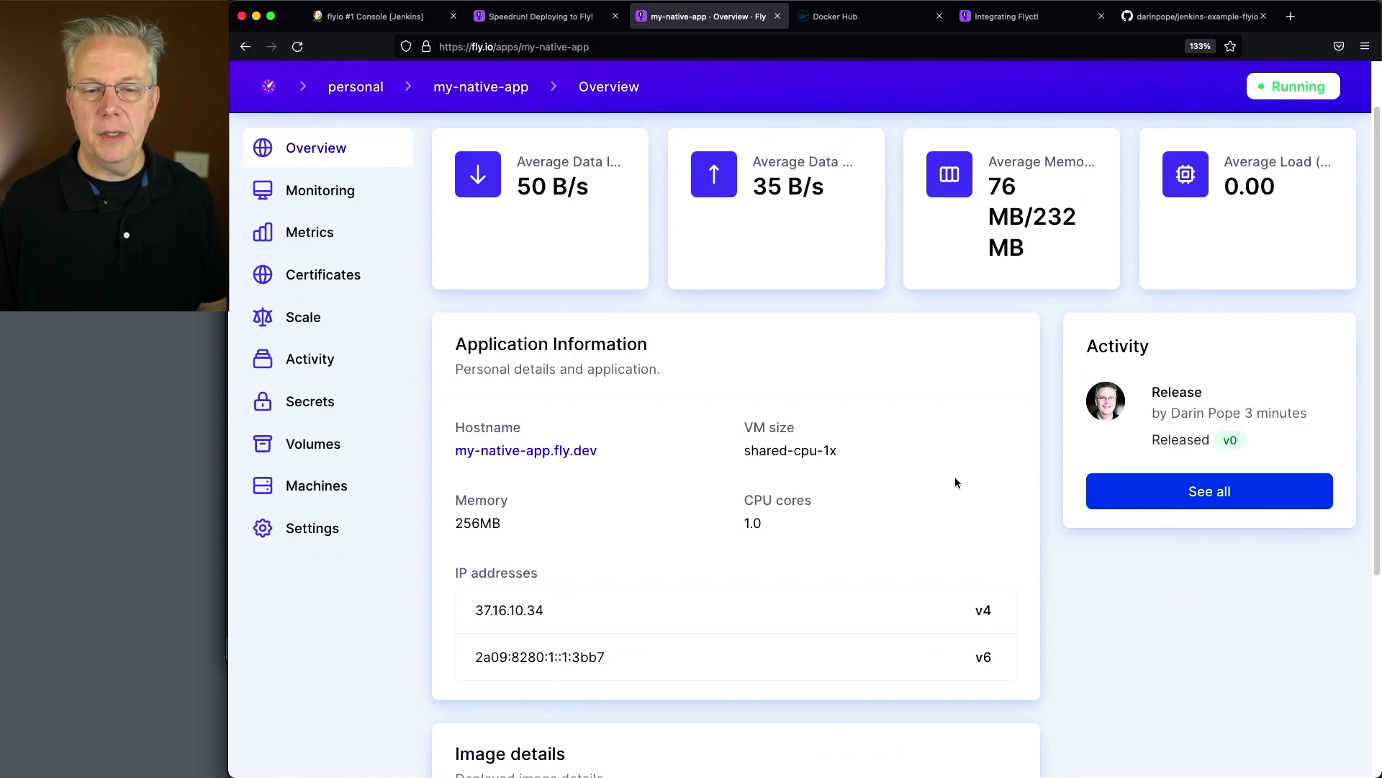
scroll(821, 571, down, 3)
scroll(618, 534, down, 3)
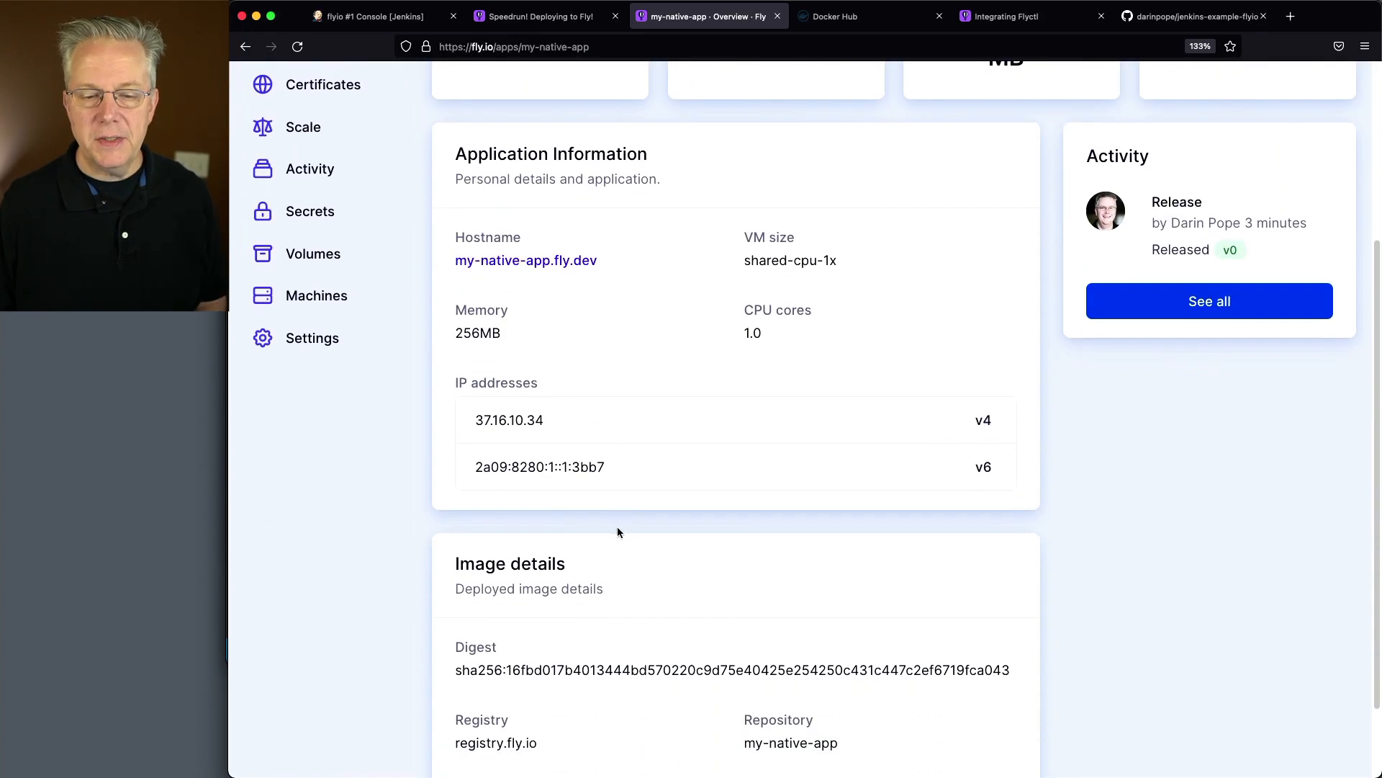
scroll(698, 598, down, 3)
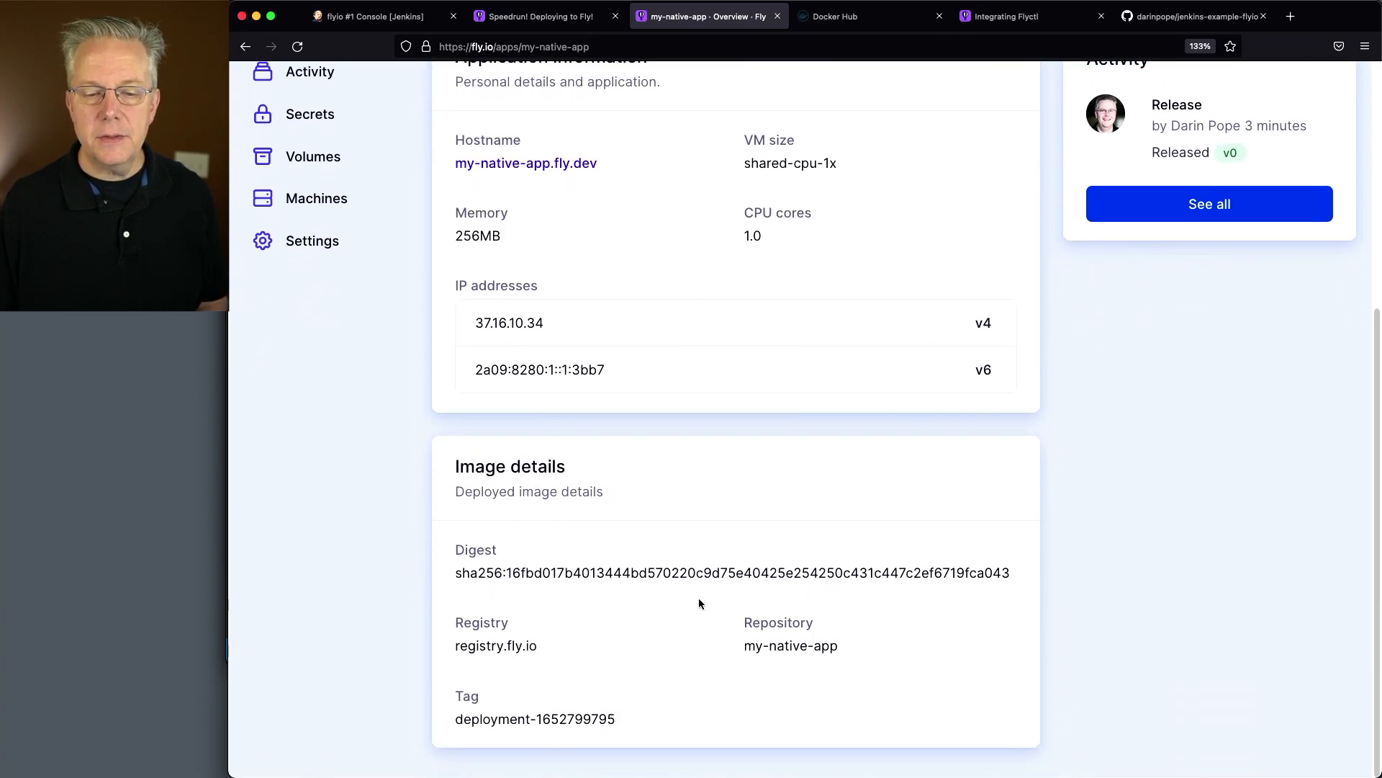
scroll(695, 601, up, 10)
scroll(685, 613, up, 1)
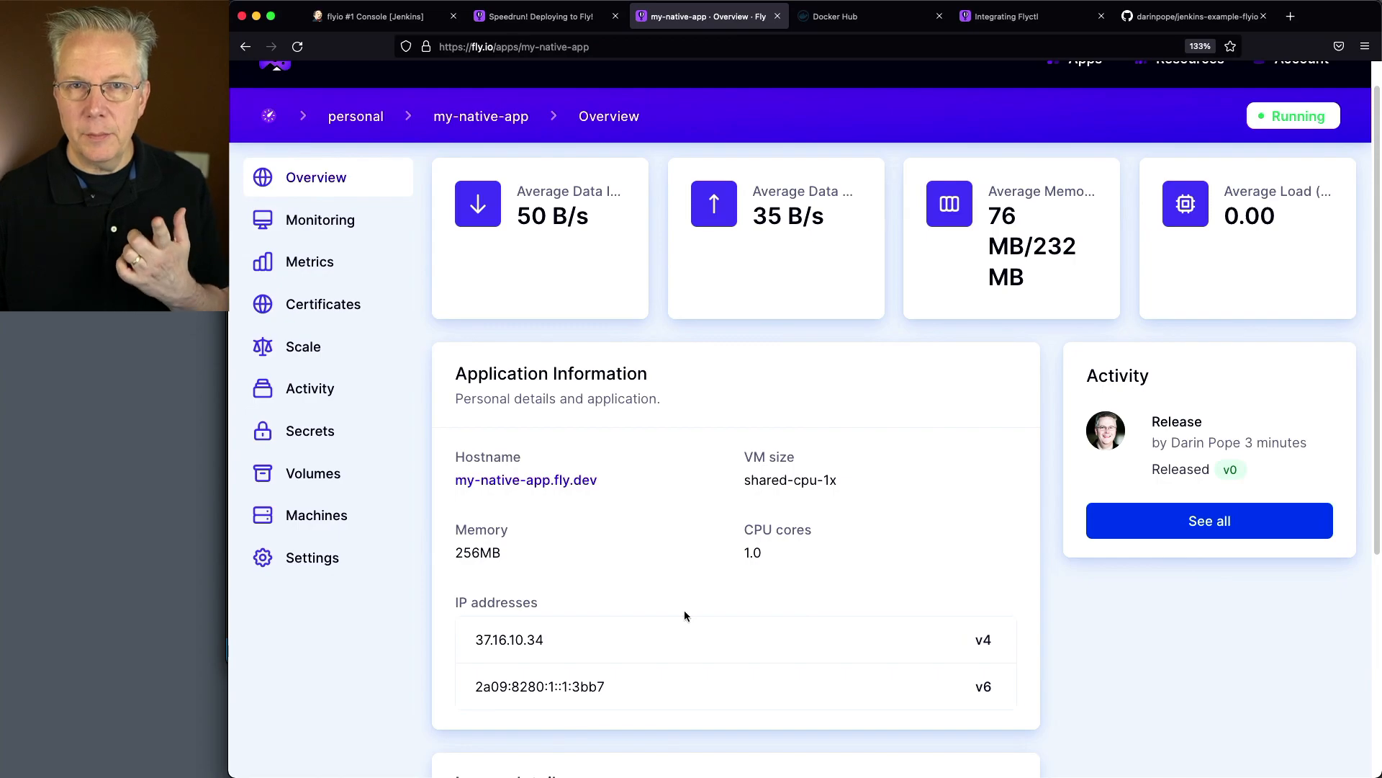
Open the my-native-app.fly.dev hostname in a separate browser tab and go to its /hello endpoint
right_click(532, 488)
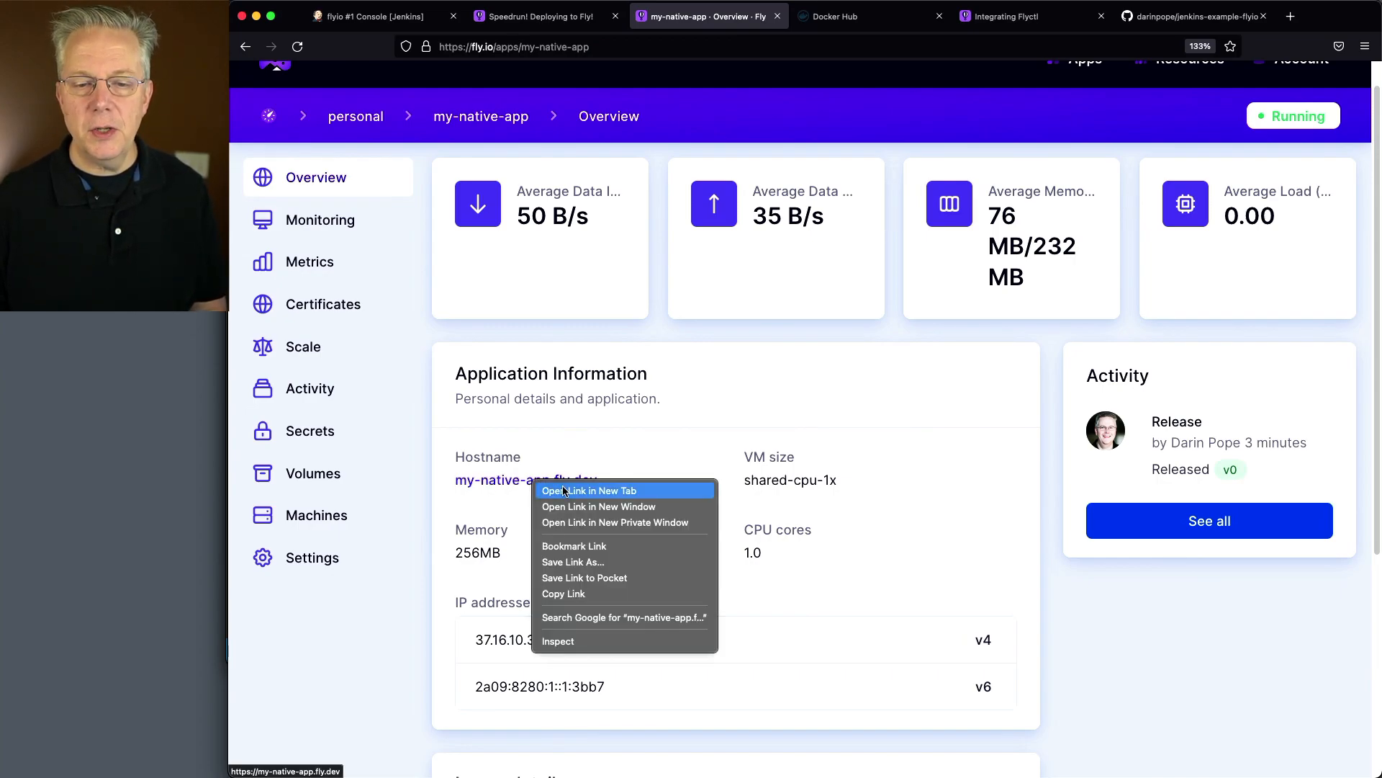
click(563, 485)
click(772, 22)
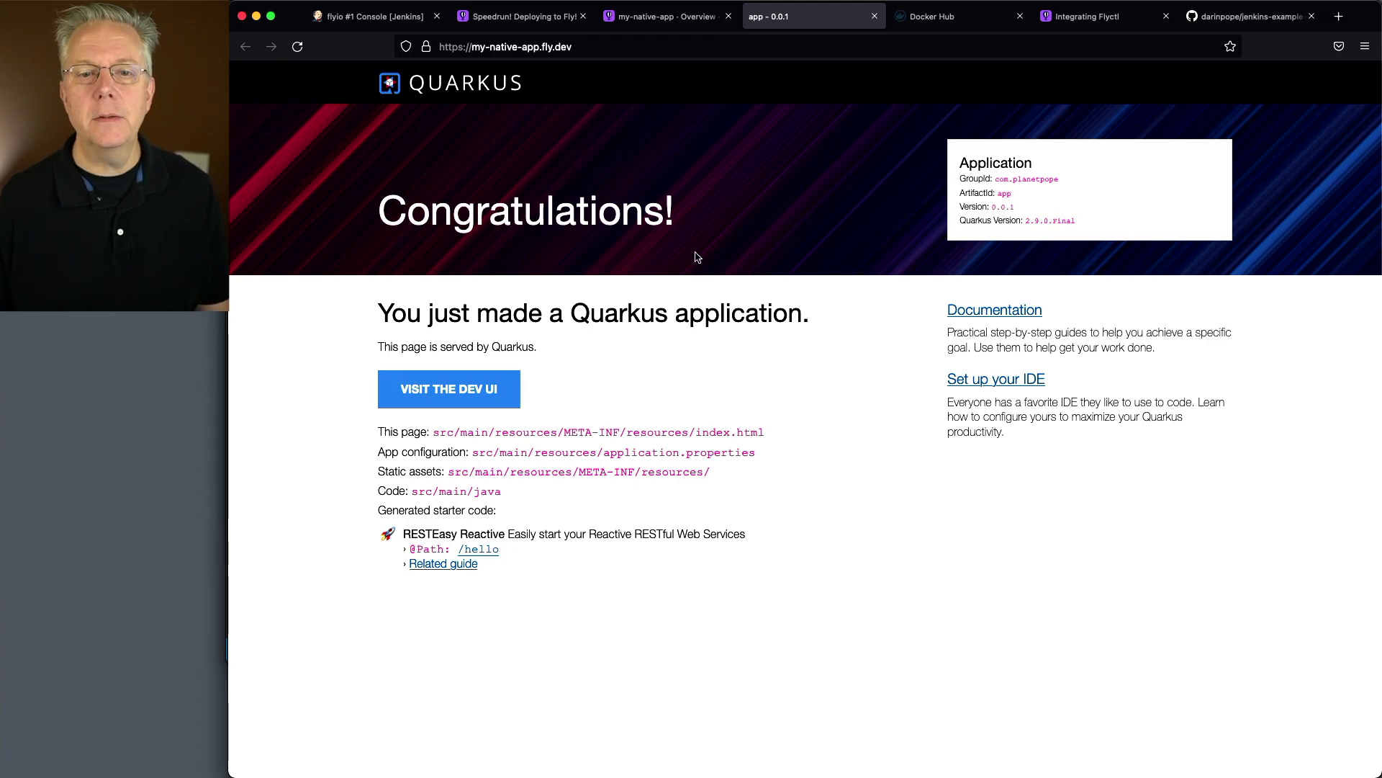
click(617, 48)
key(Right)
text(/hello)
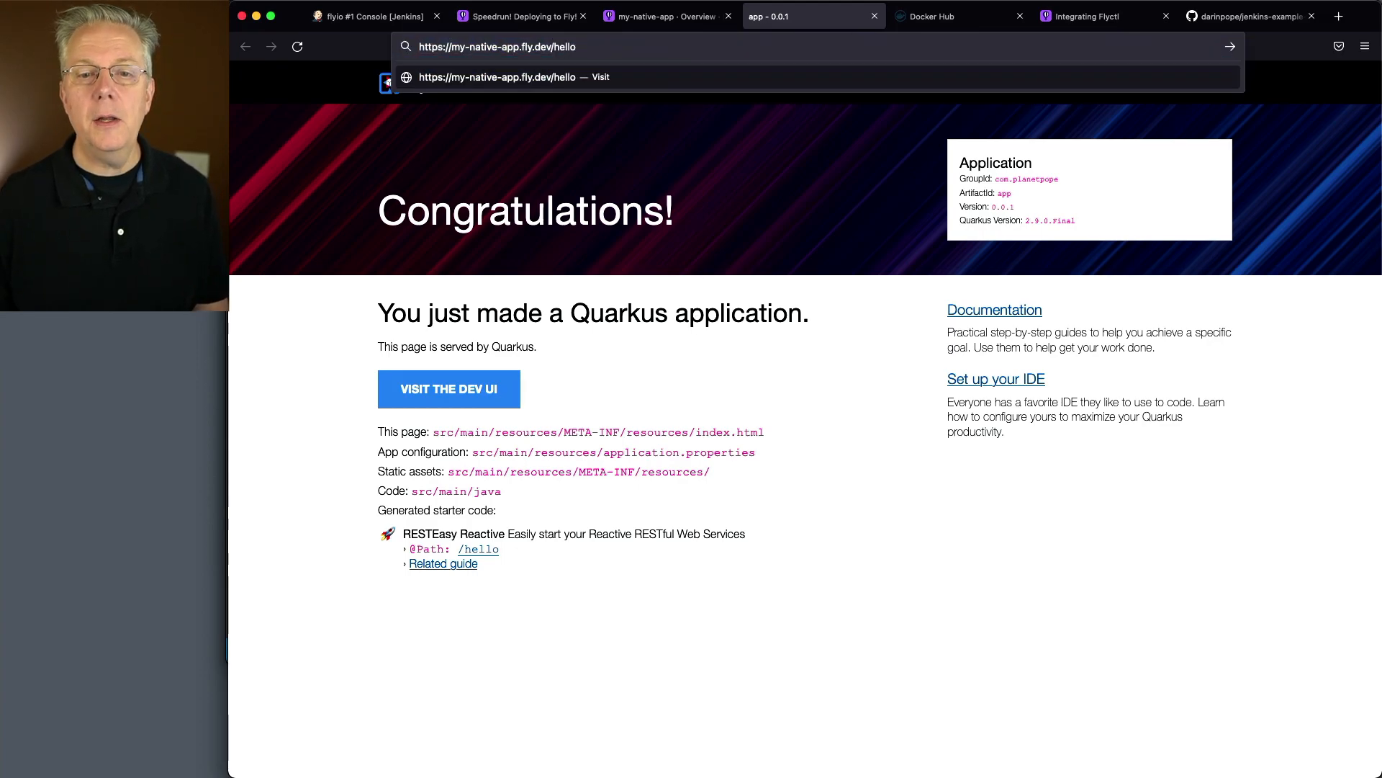
key(Return)
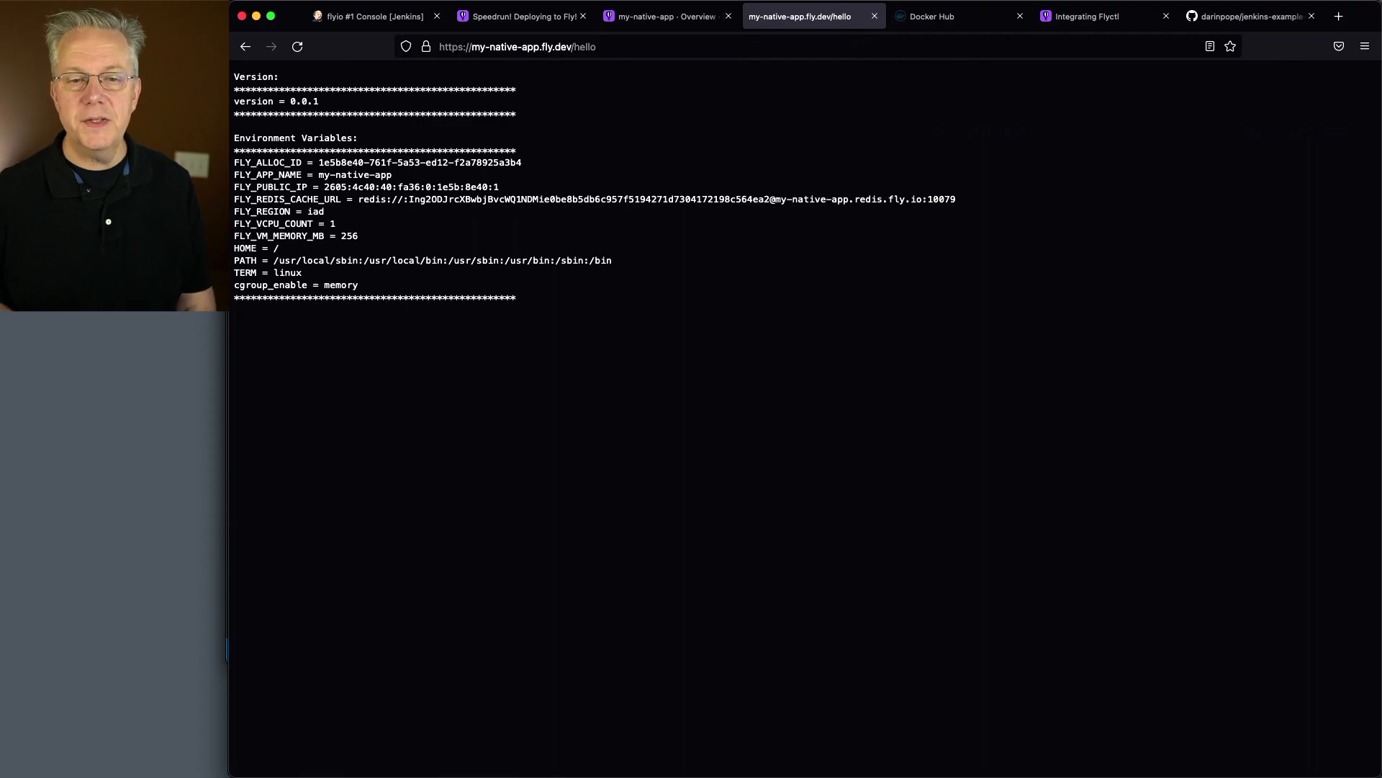
Enlarge the /hello response and examine the app name, public IP and region environment variables
key(super+plus)
key(super+plus)
key(super+plus)
key(super+plus)
key(super+plus)
key(super+plus)
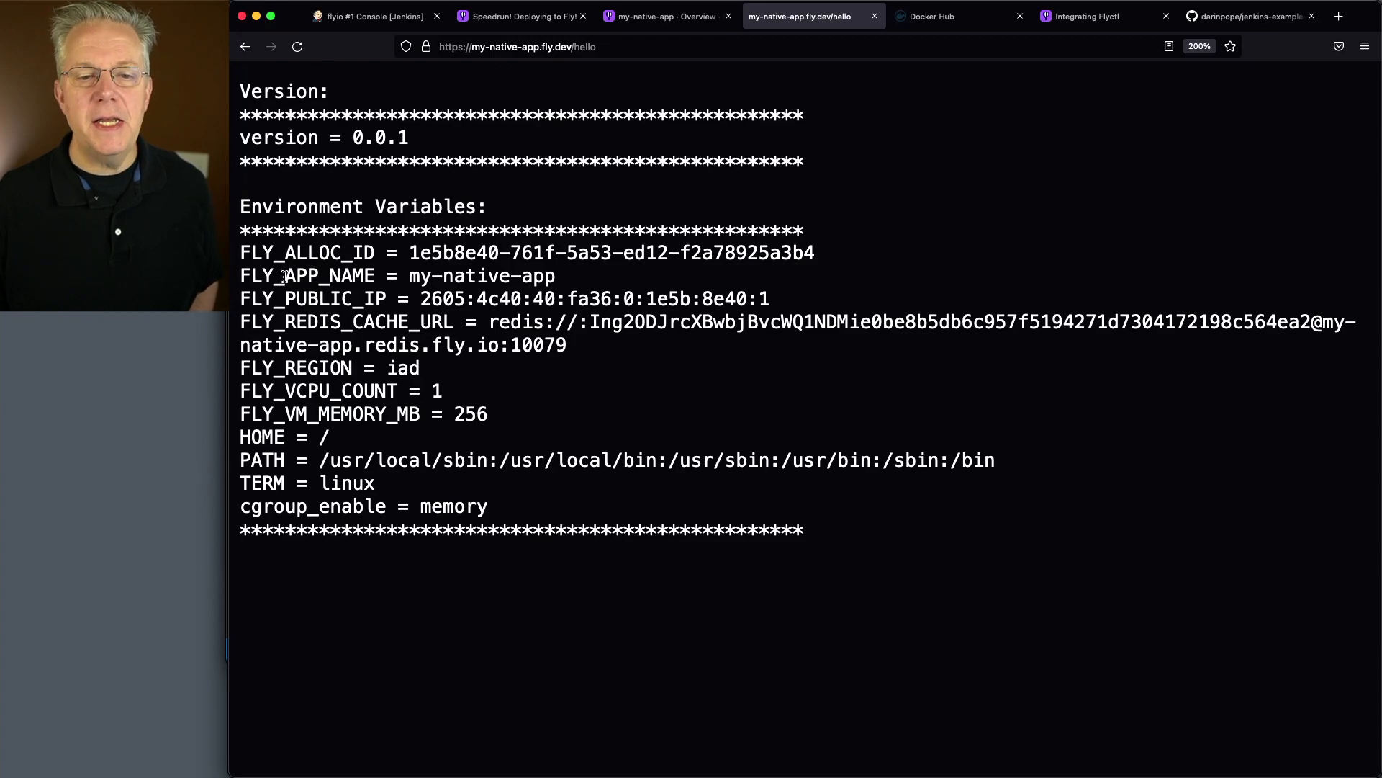
drag(285, 276, 397, 276)
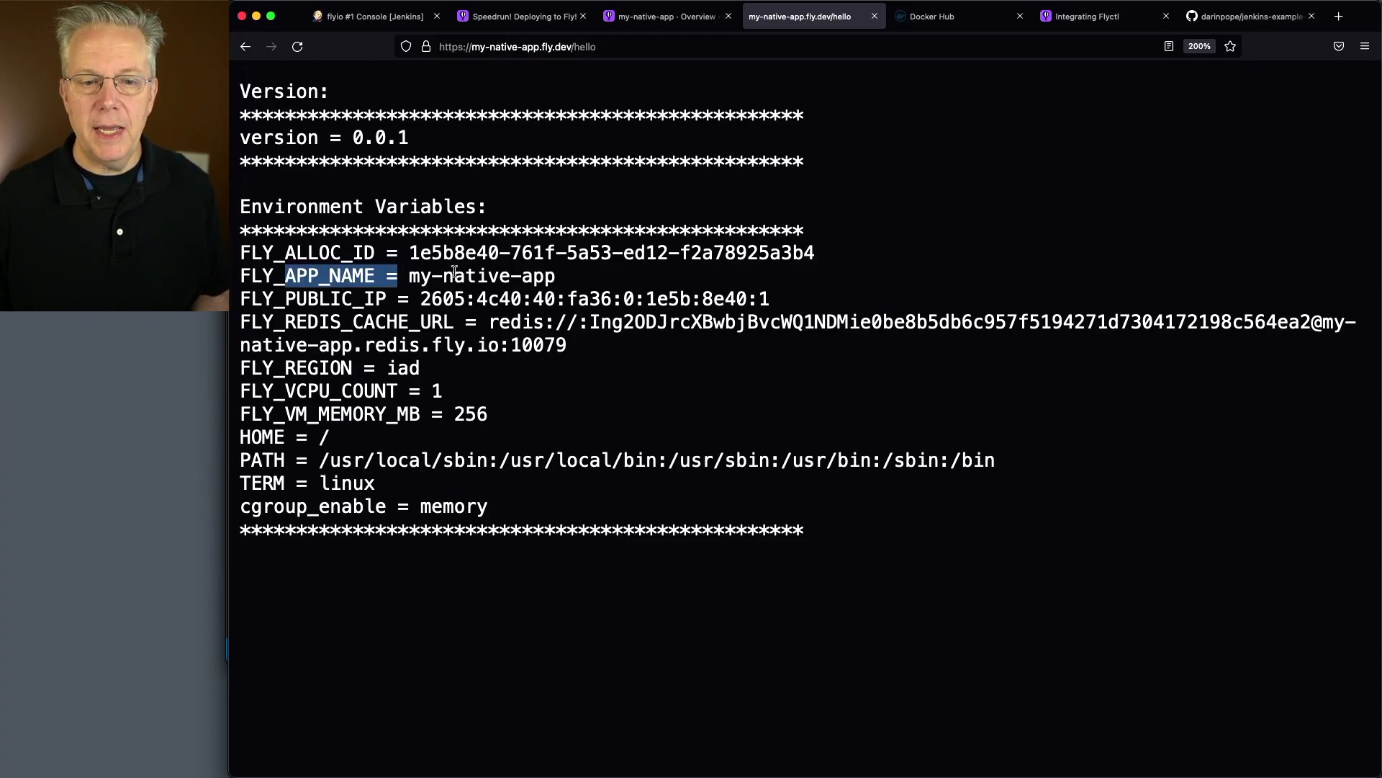
drag(296, 299, 408, 297)
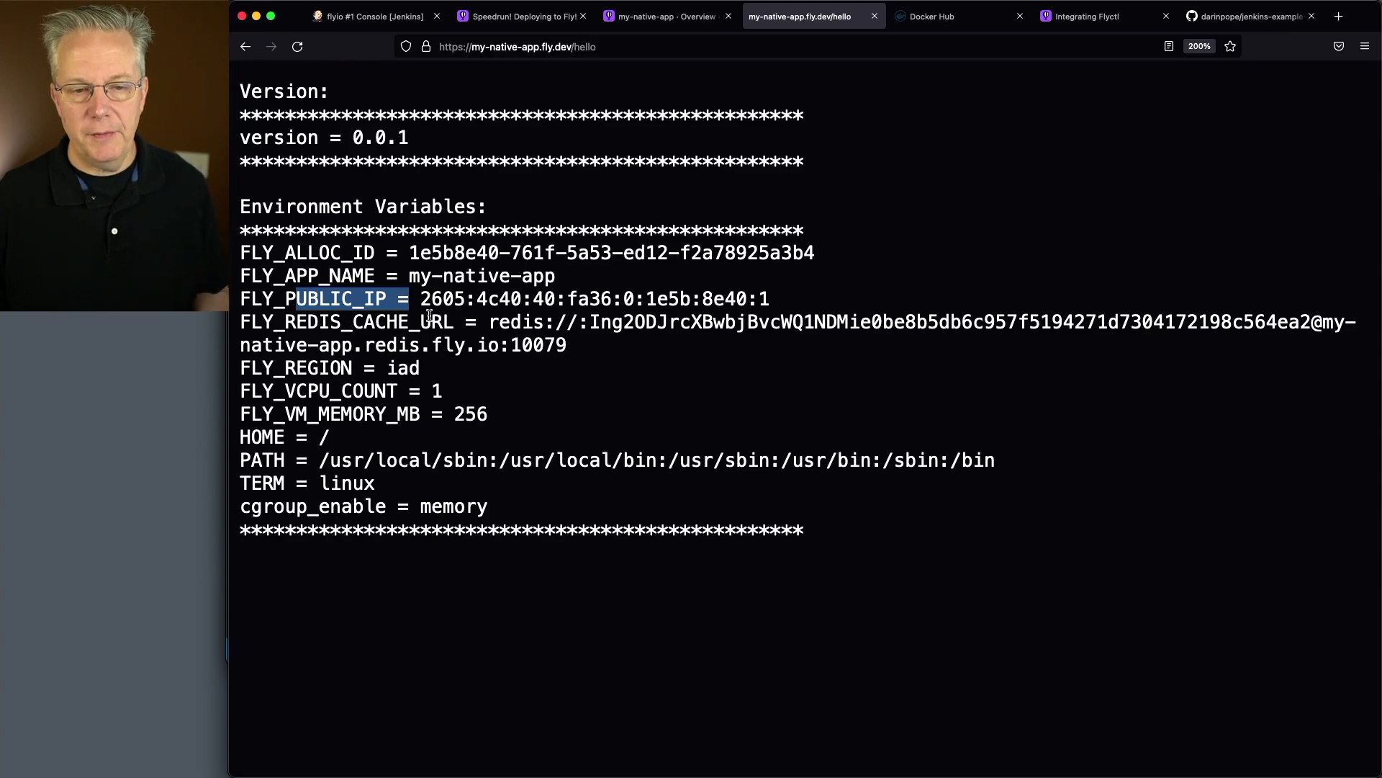
drag(249, 373, 434, 371)
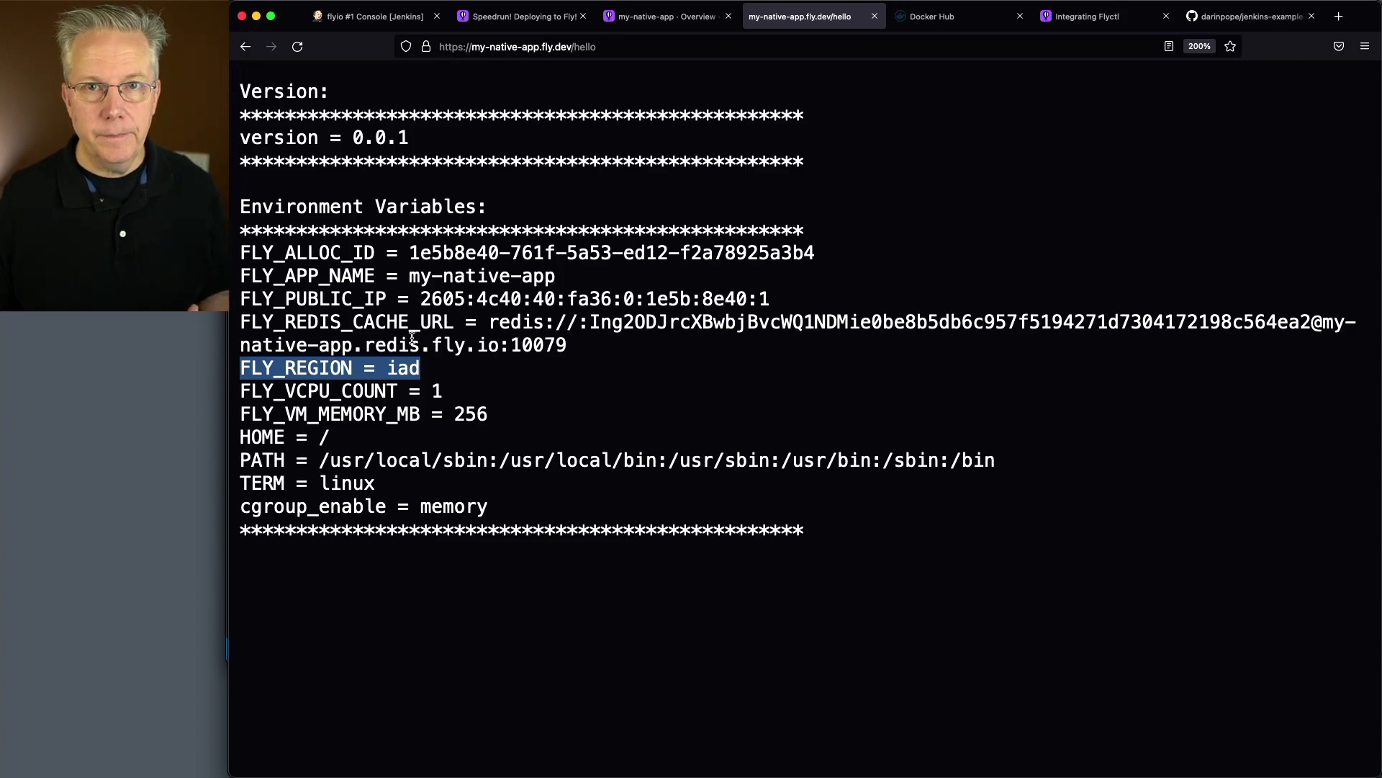
key(super+l)
key(super+Tab)
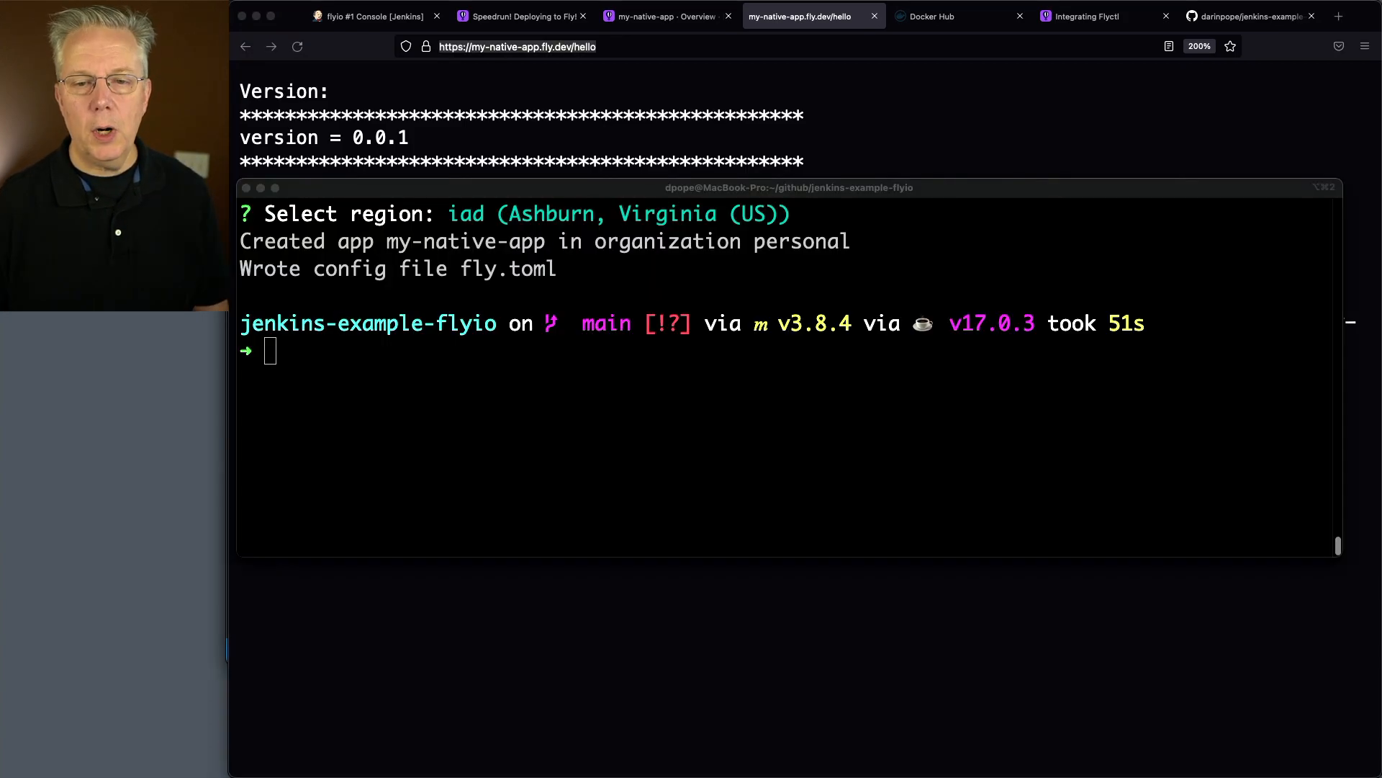
drag(2, 172, 727, 85)
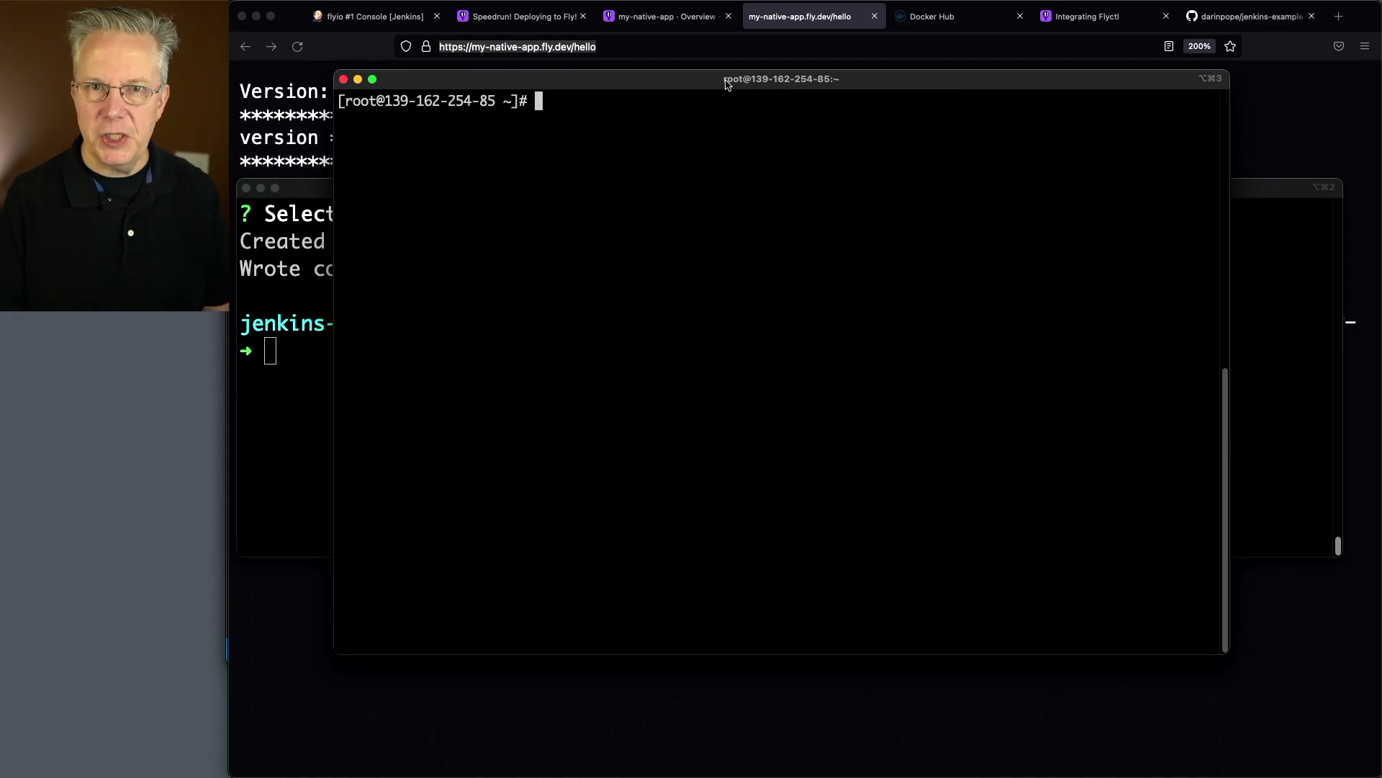
text(curl htt)
key(BackSpace)
key(BackSpace)
key(BackSpace)
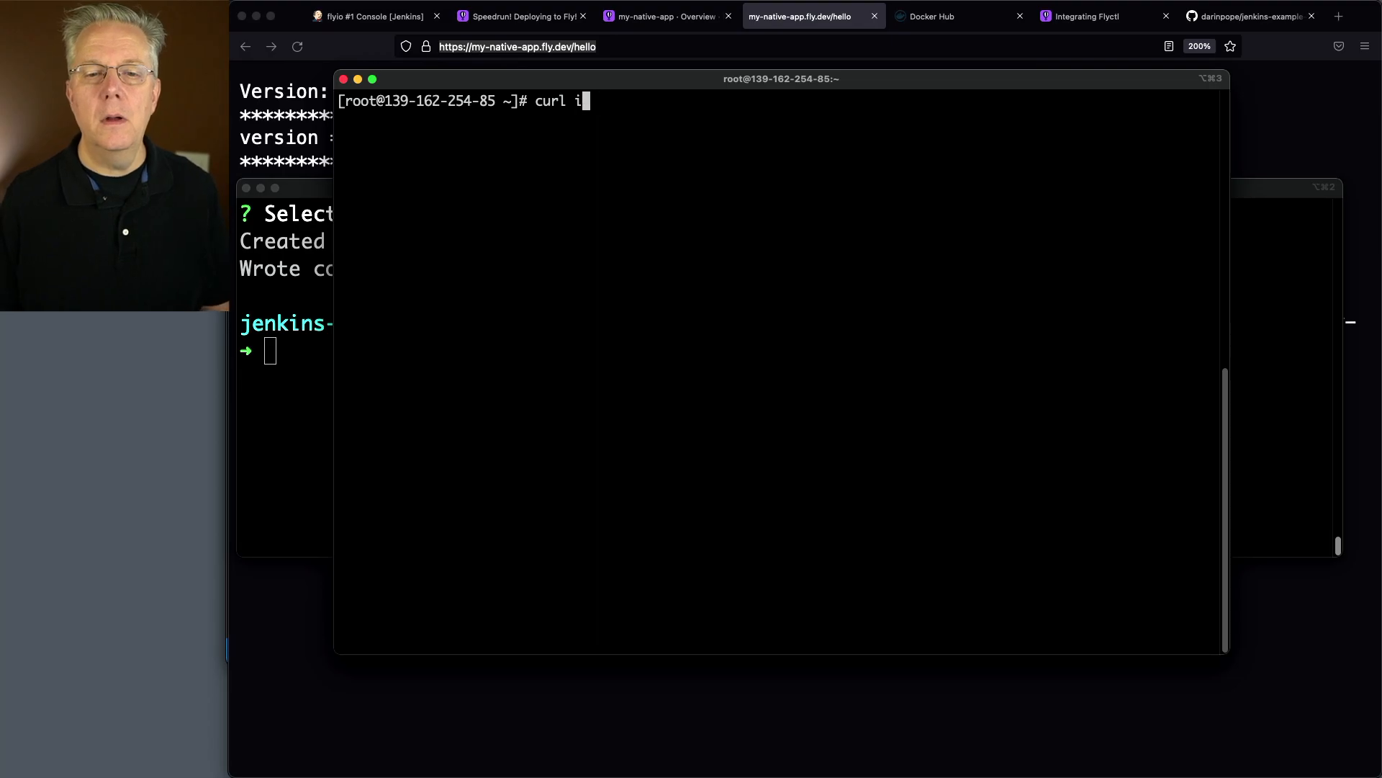
click(644, 46)
key(super+a)
key(super+c)
key(super+Tab)
key(super+v)
key(Return)
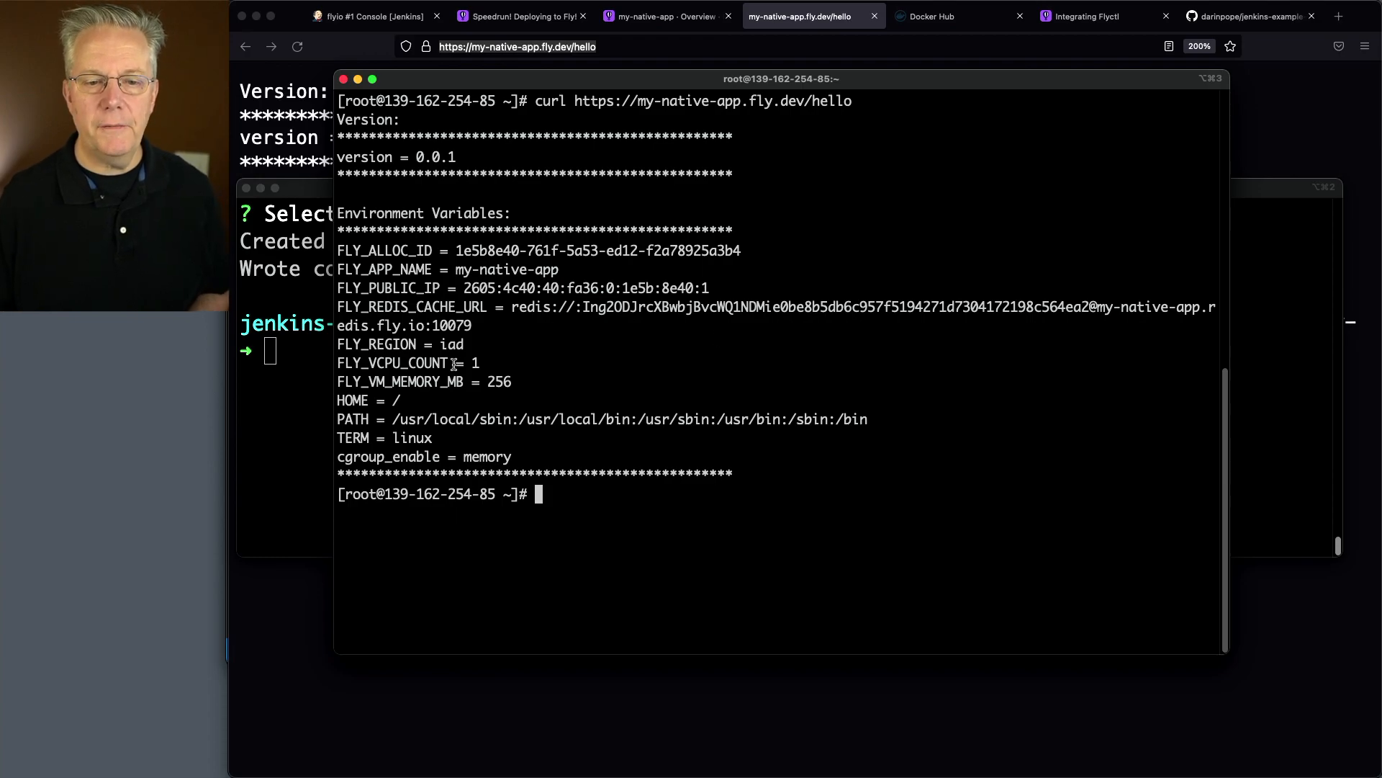
drag(346, 343, 477, 338)
click(490, 343)
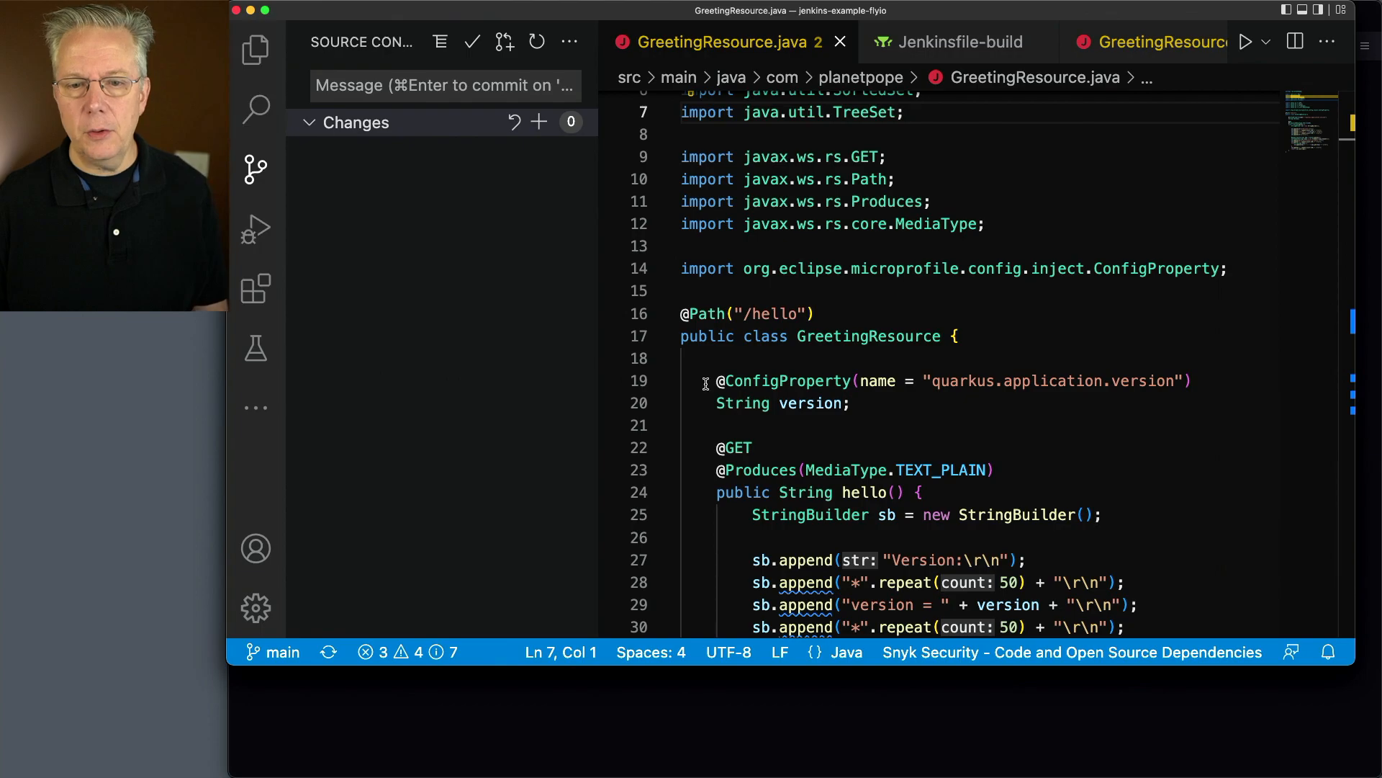
Switch to VS Code and create a file named Jenkinsfile-scale-deployment in the root of the jenkins-example-flyio project
click(256, 51)
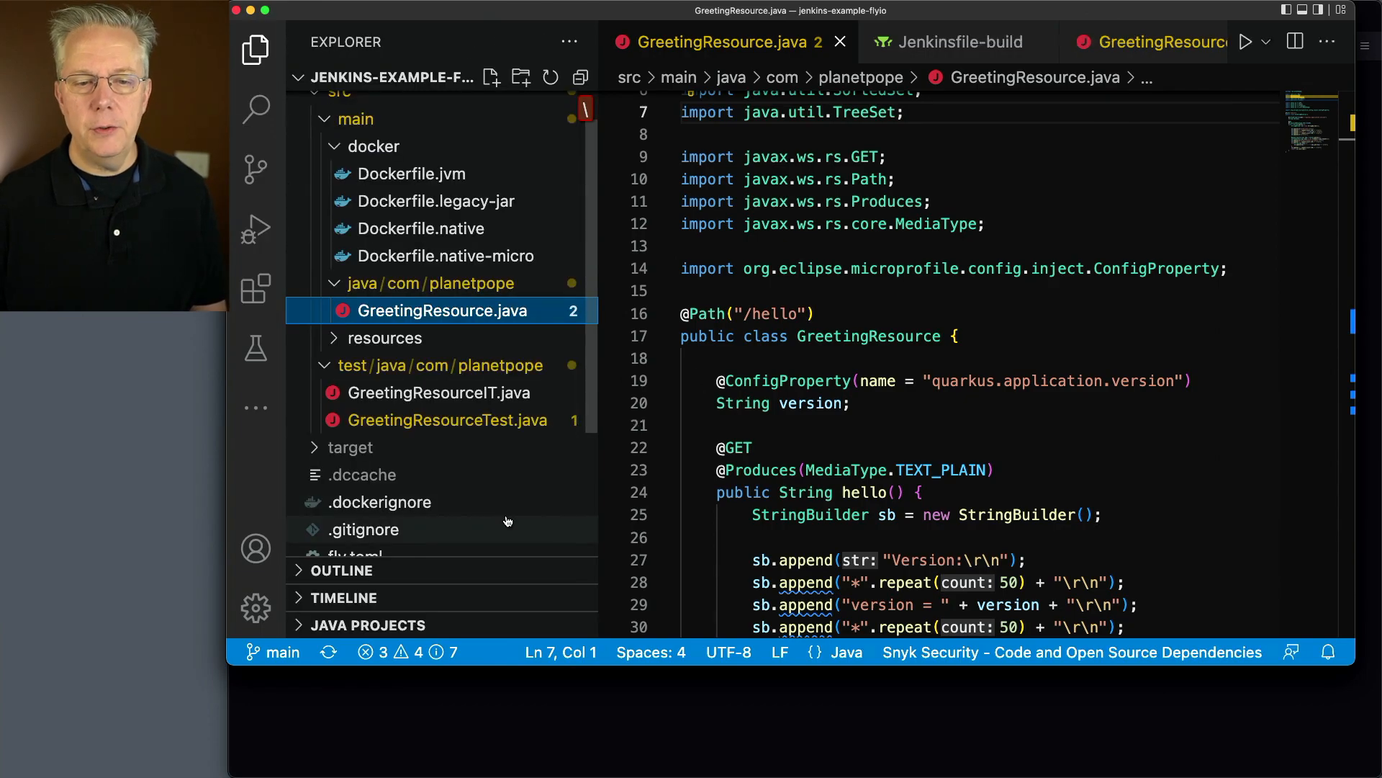
scroll(491, 495, down, 2)
scroll(490, 495, down, 1)
right_click(490, 541)
click(490, 479)
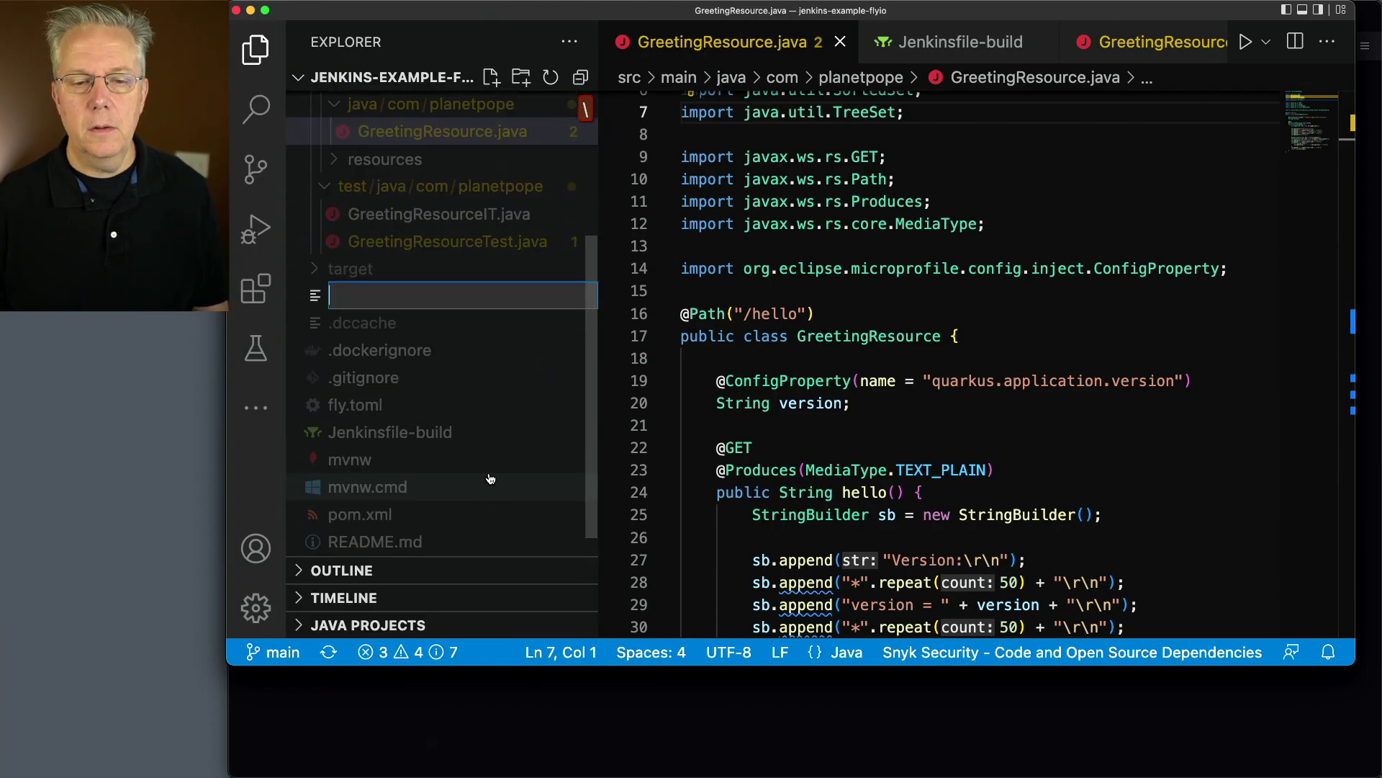
text(Jenkinsfile-scale-deployment)
key(Return)
Paste in the my-native-app pipeline that verifies flyctl, sets regions iad and lhr, scales the count to 2 and runs flyctl status
key(ctrl+v)
scroll(942, 362, up, 4)
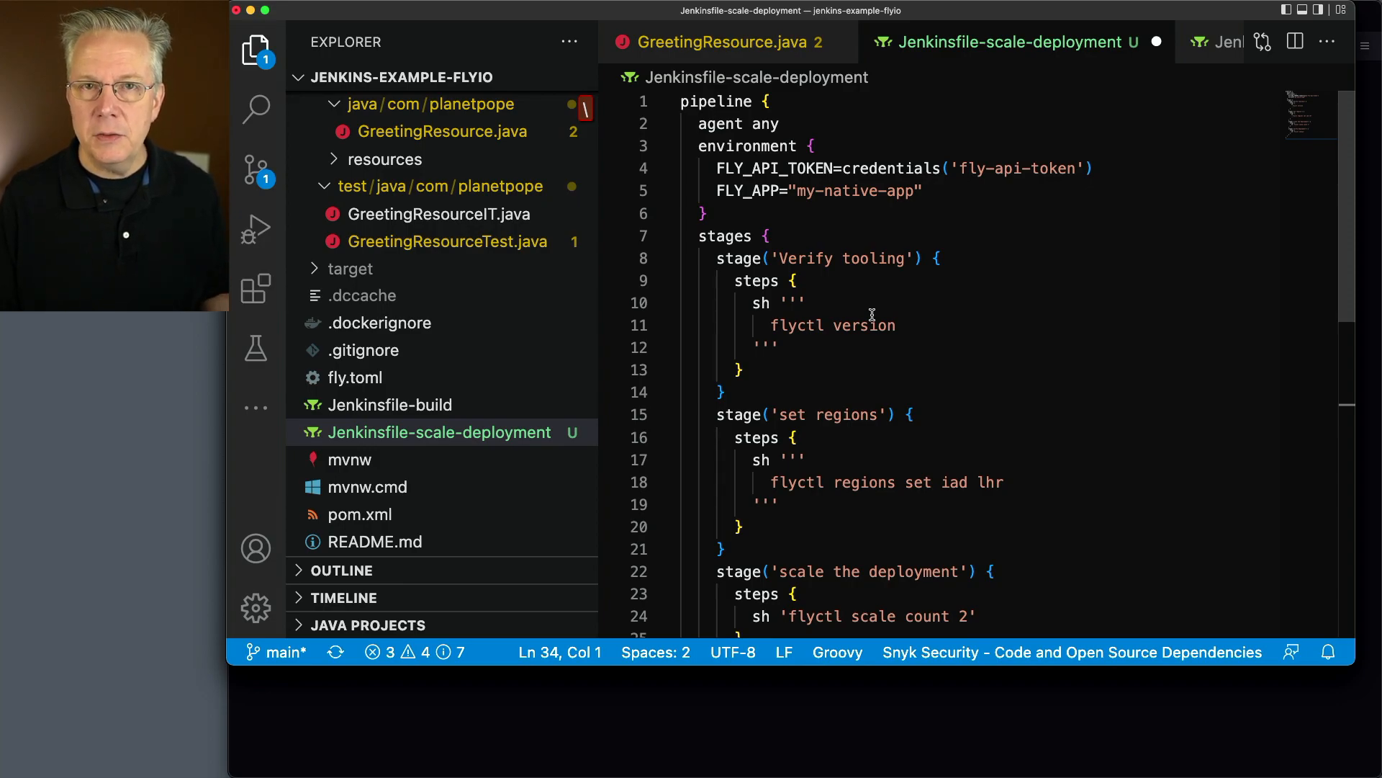
scroll(895, 341, down, 3)
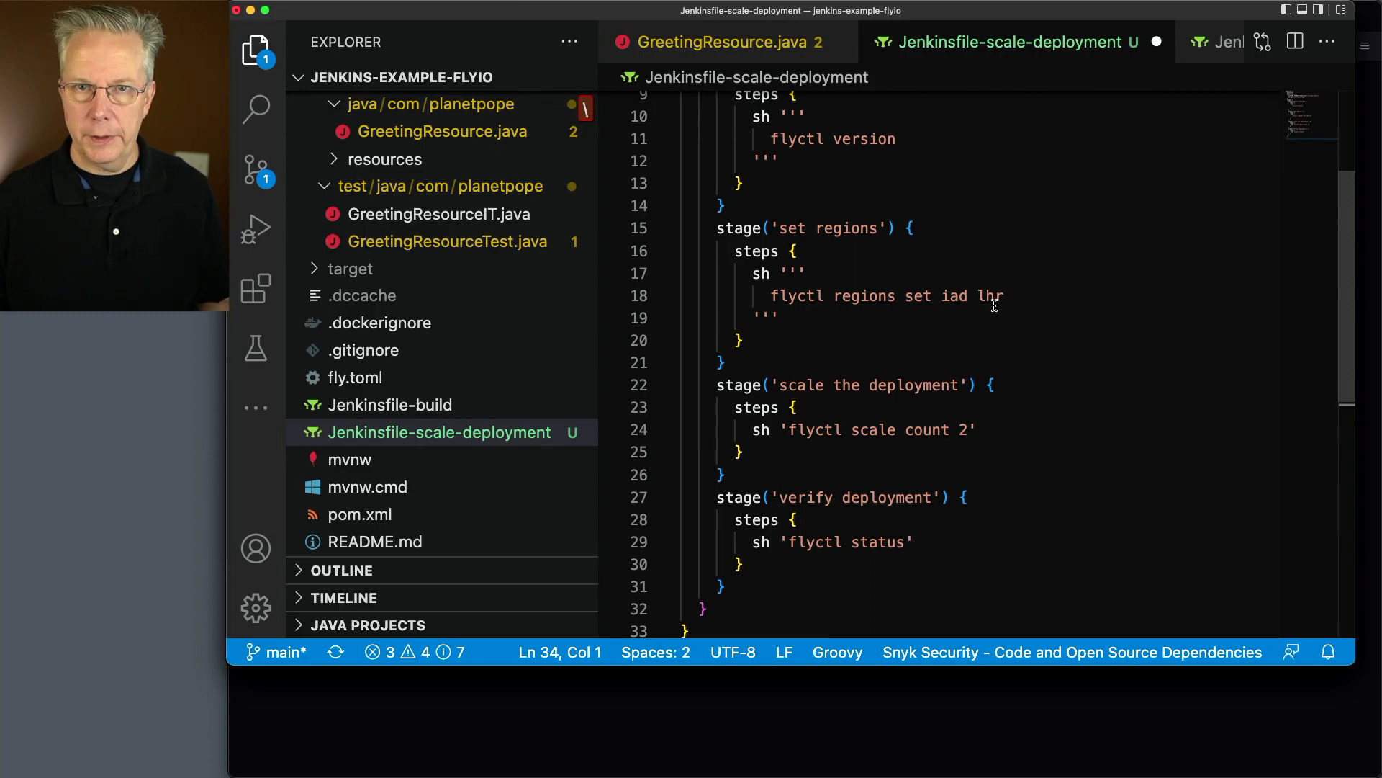
Save Jenkinsfile-scale-deployment, stage it and commit it with the message "scale"
scroll(991, 306, down, 3)
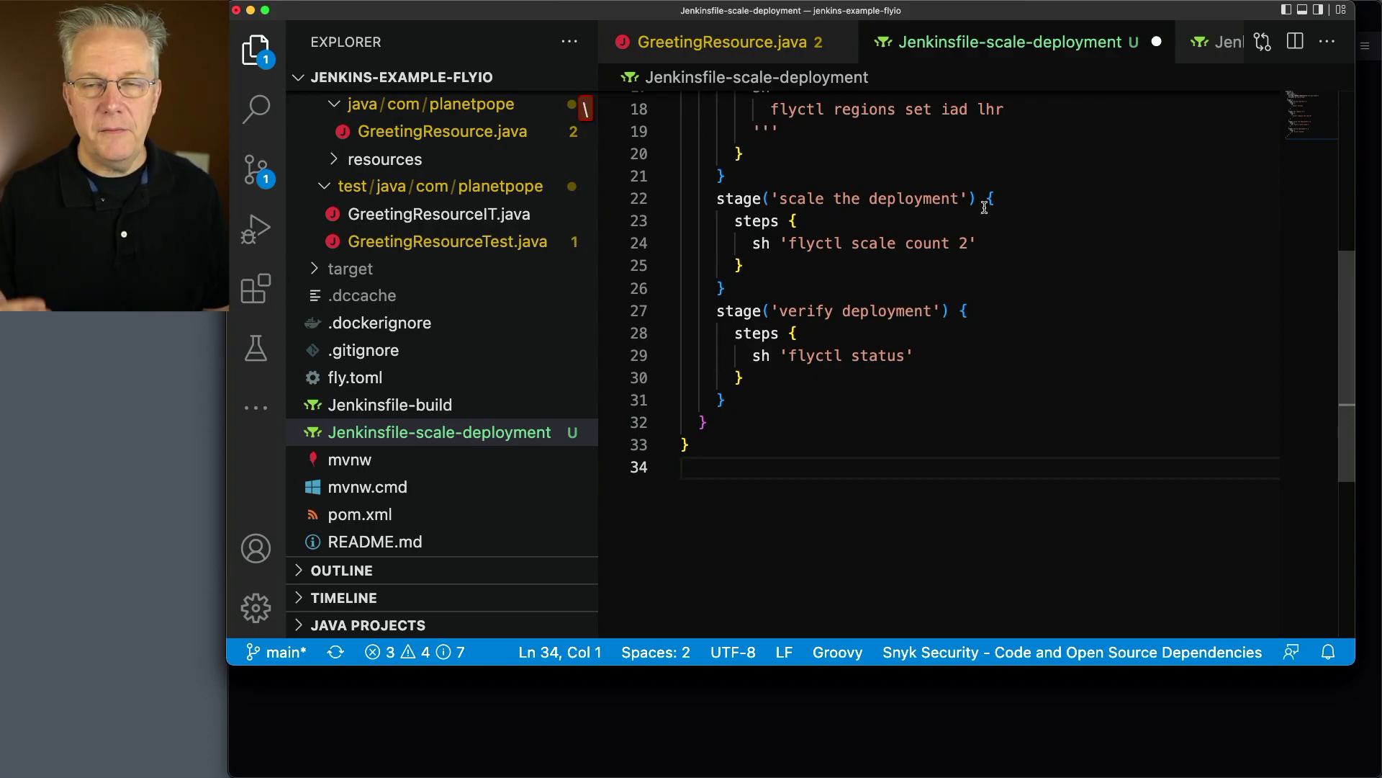
click(985, 437)
key(super+s)
key(ctrl+shift+g)
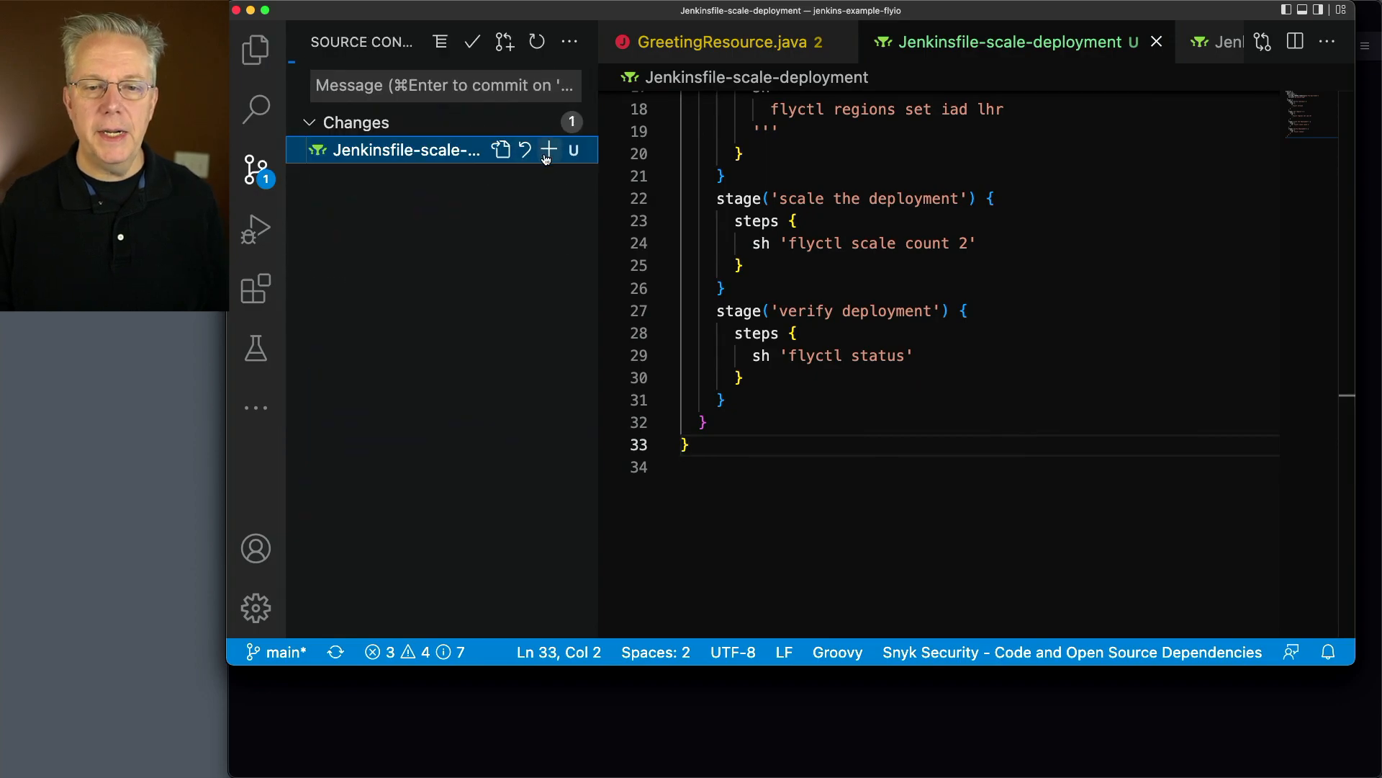
click(549, 149)
text(scale)
key(super+Return)
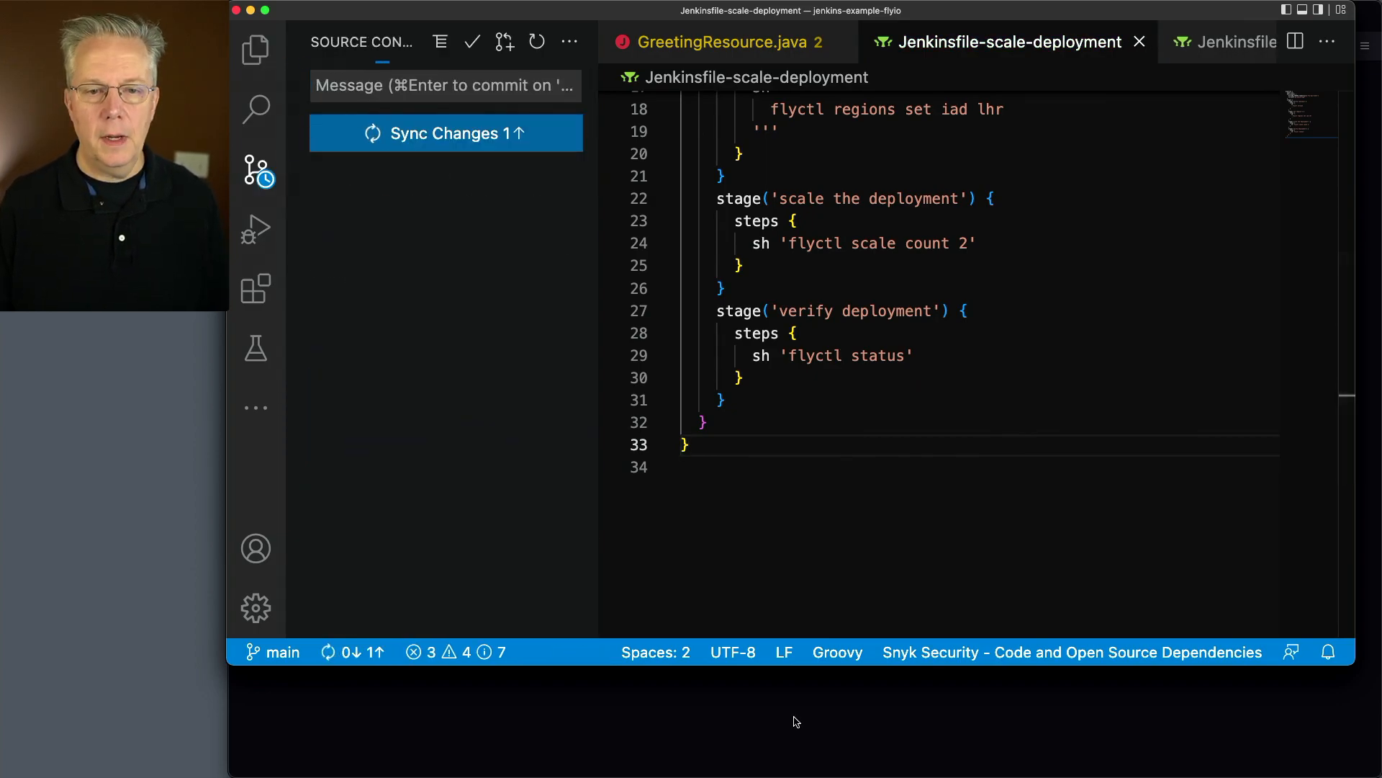
Switch to Jenkins in the browser and create a new item named scale as a copy of flyio
click(793, 720)
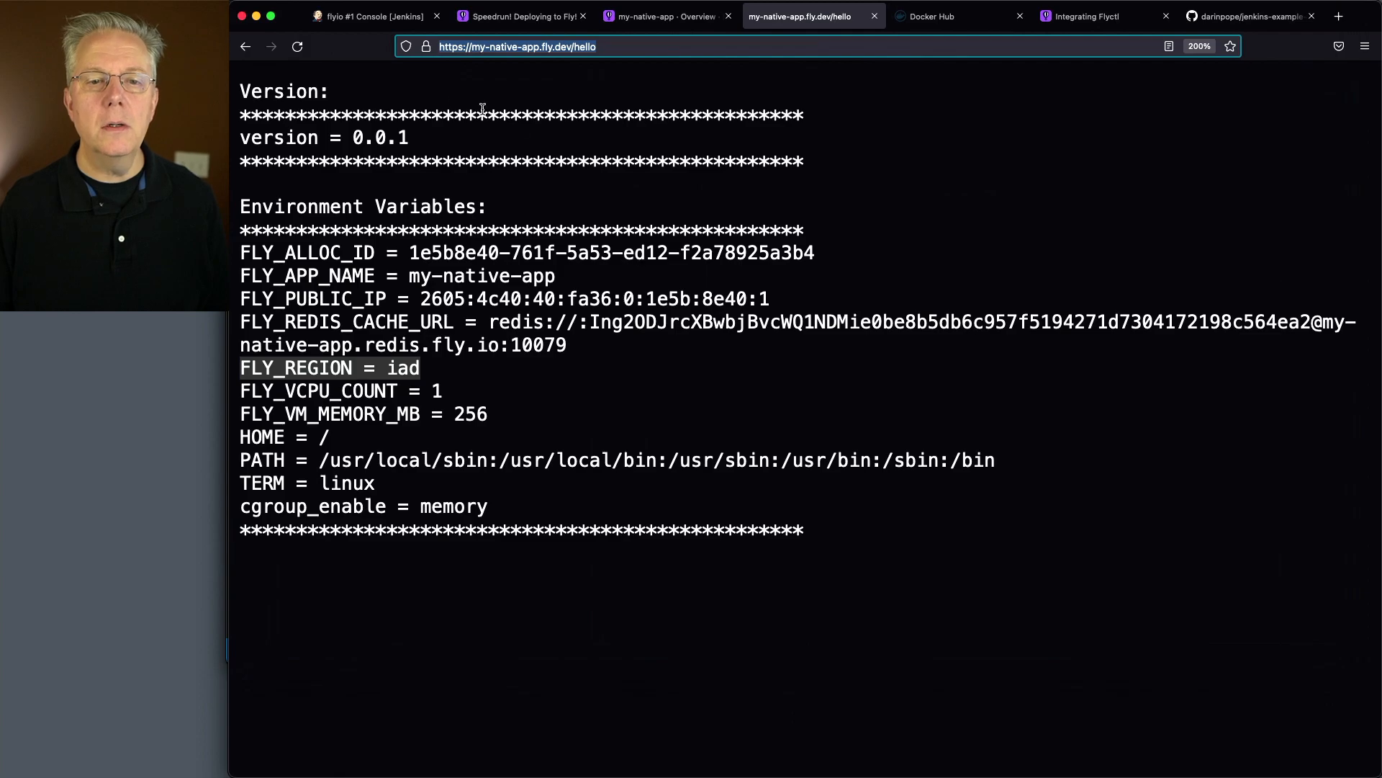
click(371, 16)
click(277, 88)
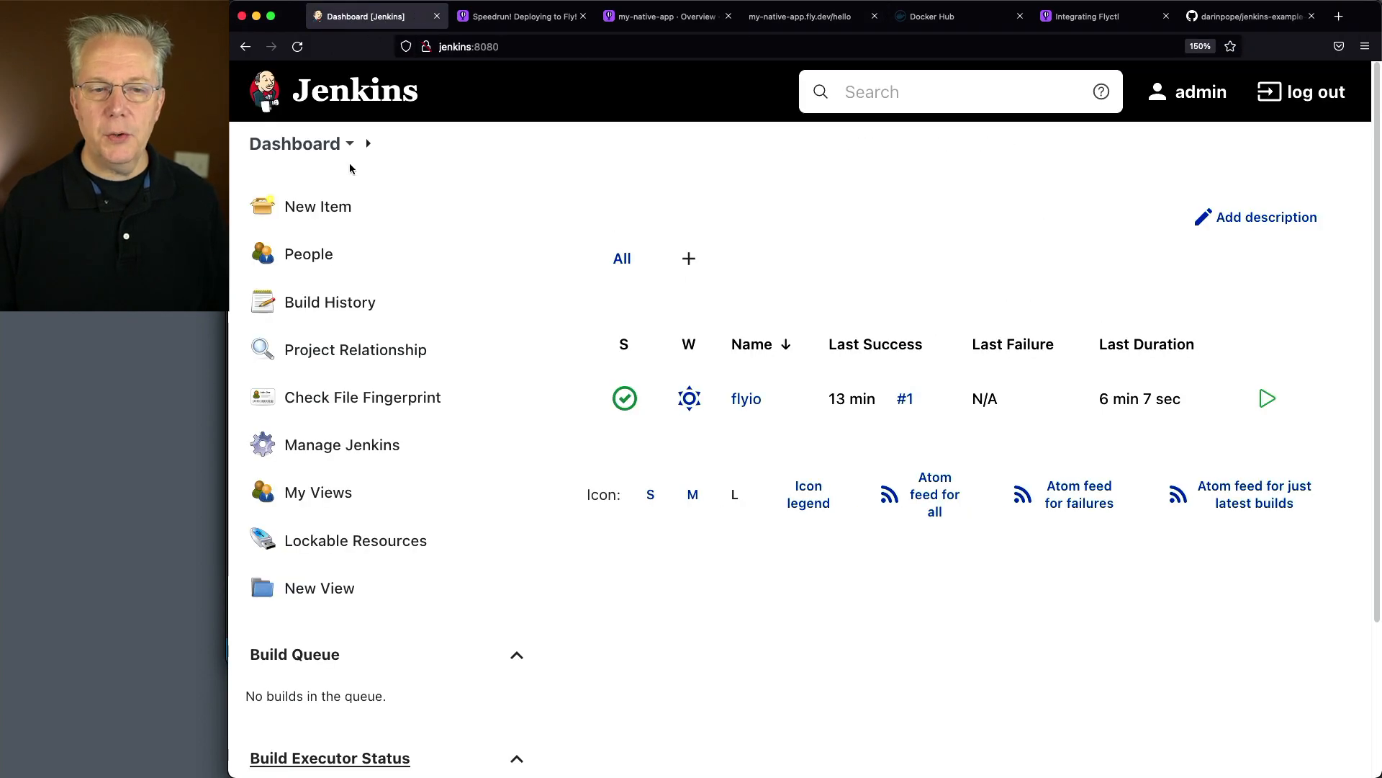
click(313, 209)
text(scale)
scroll(663, 478, down, 10)
click(607, 519)
text(fly)
click(555, 550)
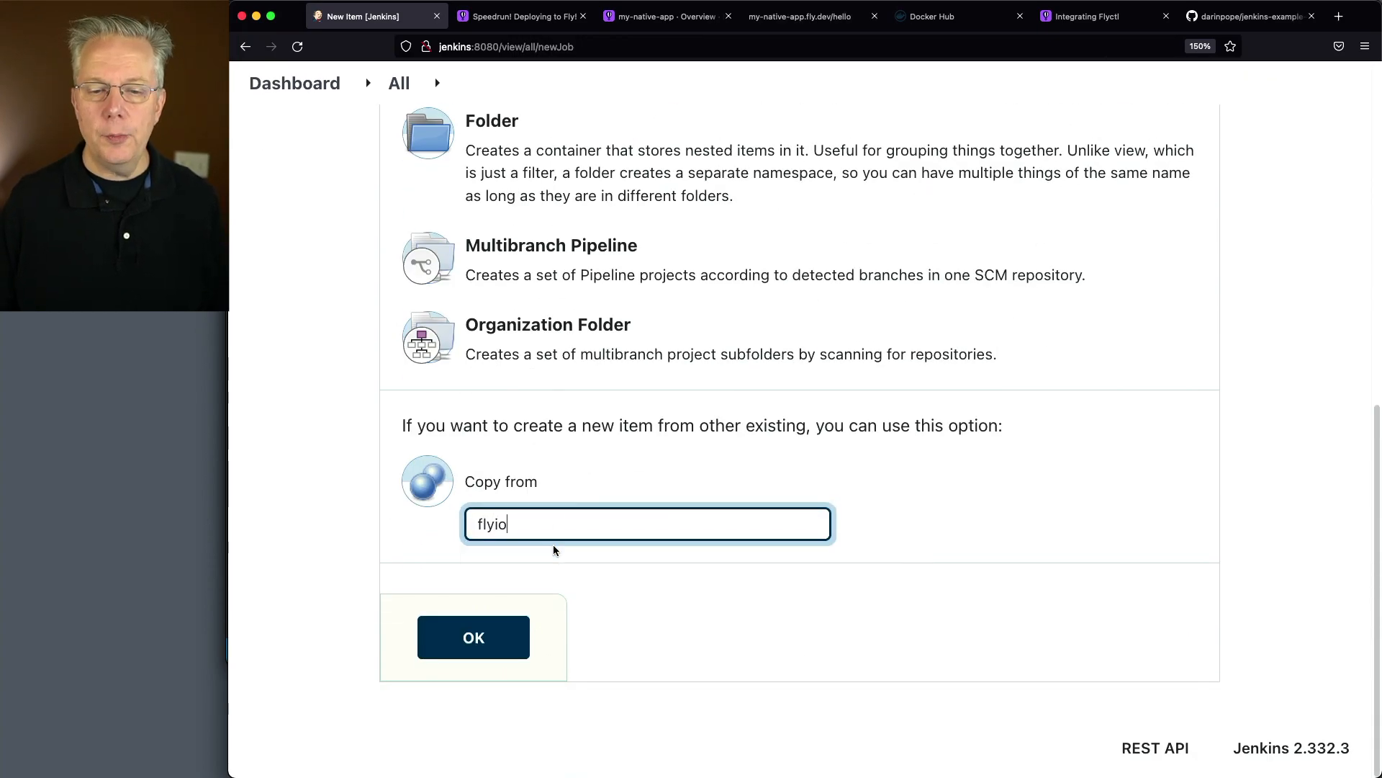
click(474, 637)
Set the scale job's script path to Jenkinsfile-scale-deployment and save the configuration
scroll(583, 477, down, 20)
click(635, 456)
key(BackSpace)
key(BackSpace)
text(scae-)
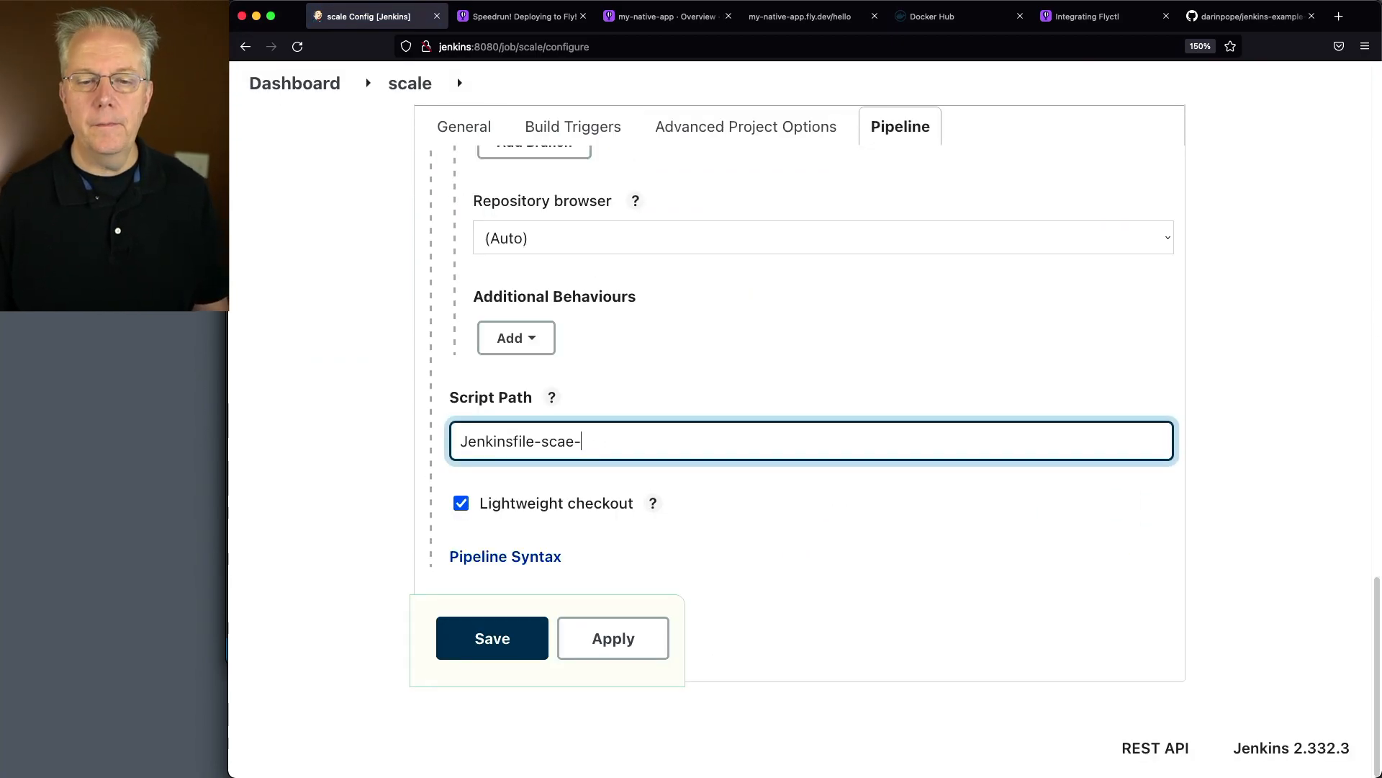
text(le-deployment)
click(497, 641)
Build the scale pipeline and open the console output of its first run
click(308, 355)
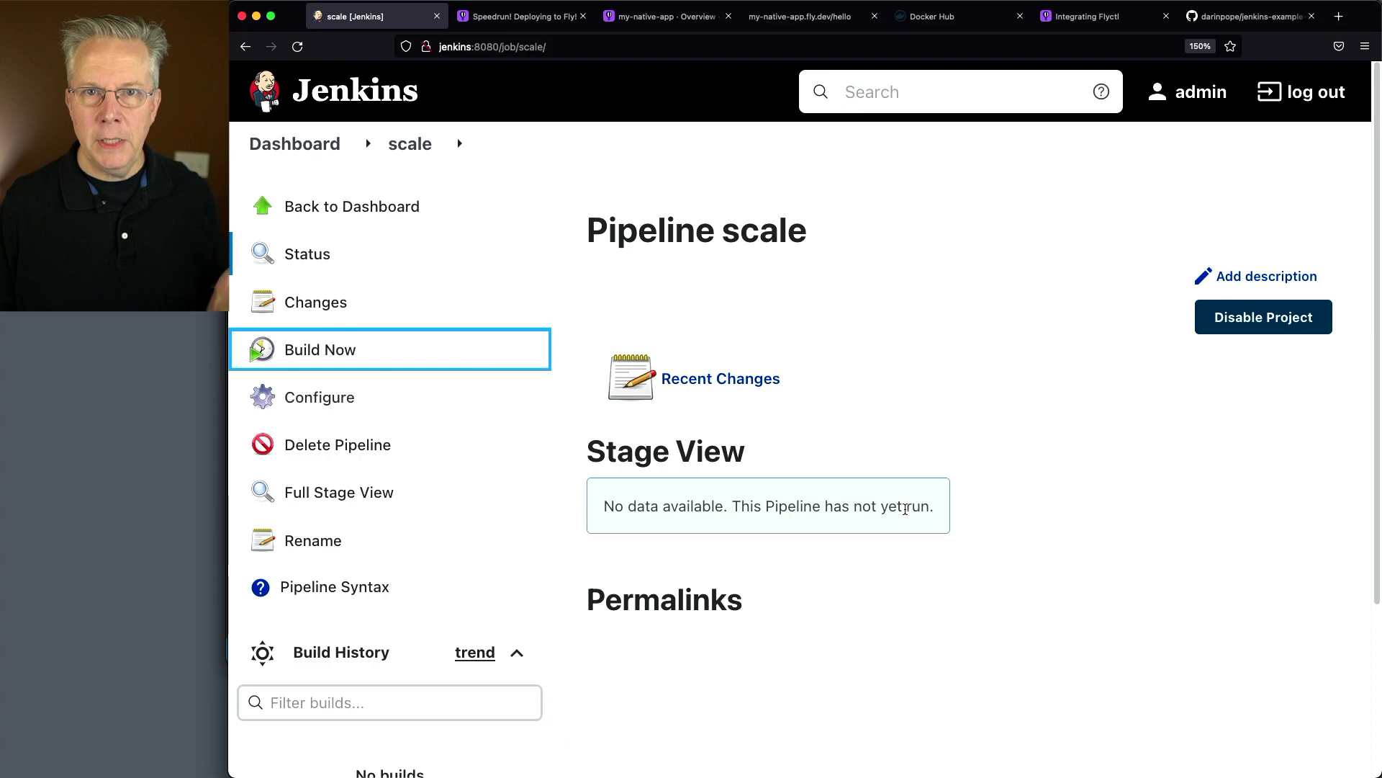
scroll(905, 508, down, 5)
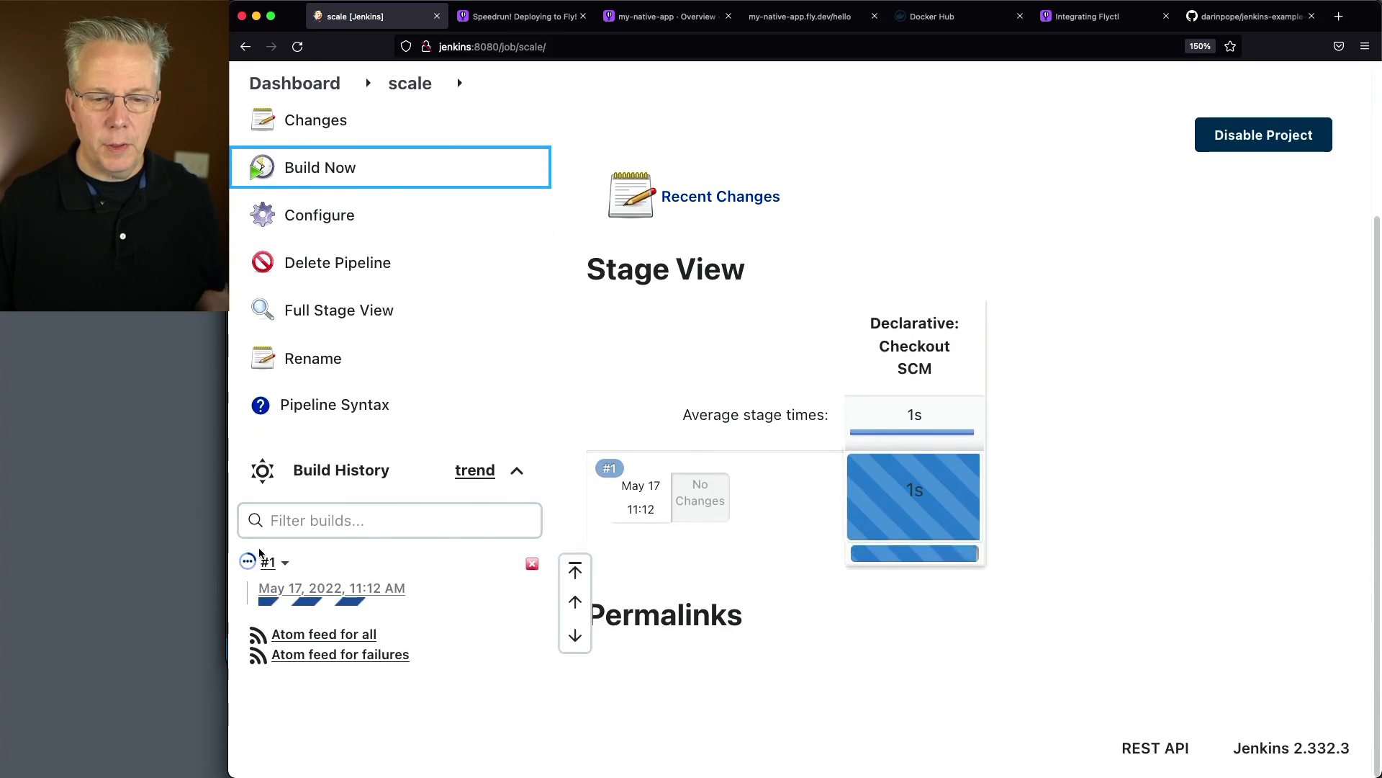
click(249, 561)
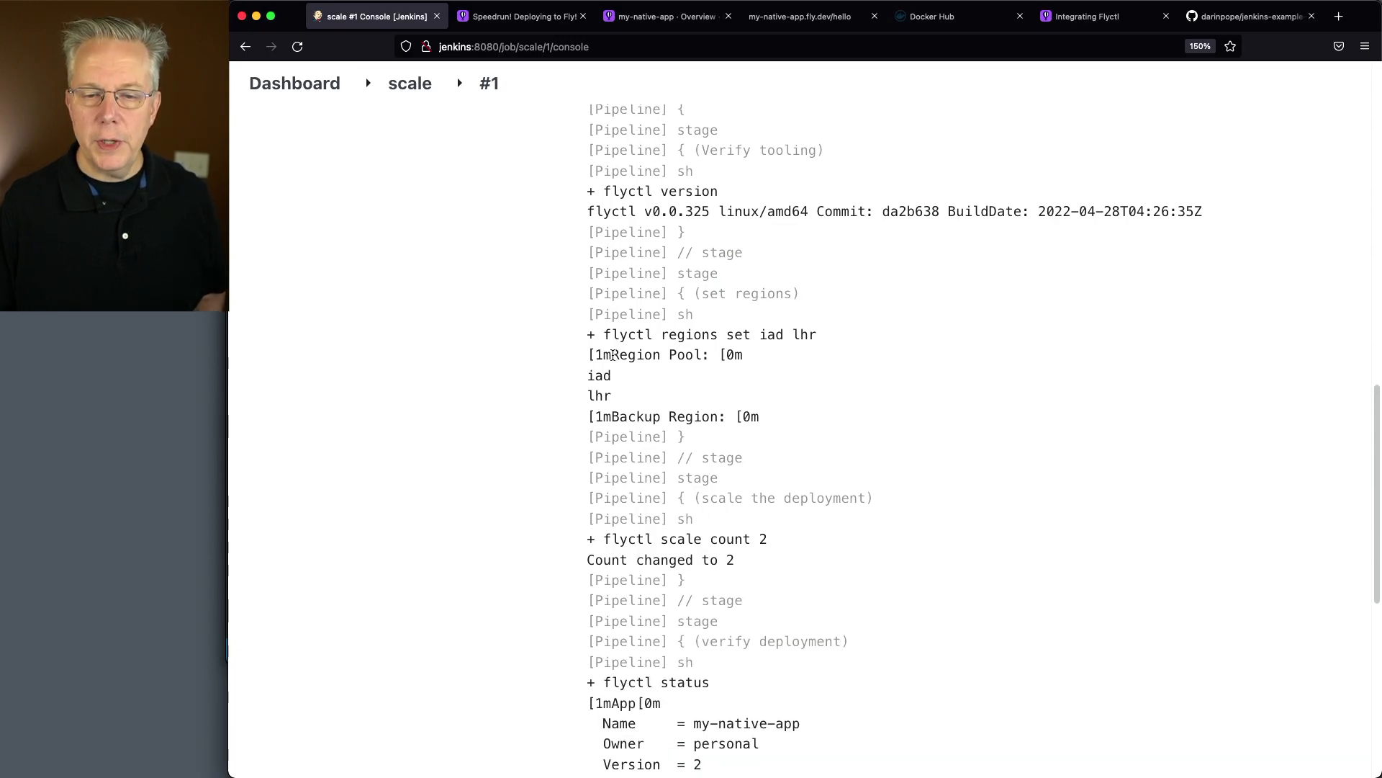
Examine the region pool, the scale count and the flyctl status instances in the console output
triple_click(591, 354)
double_click(594, 374)
double_click(594, 396)
scroll(847, 458, down, 5)
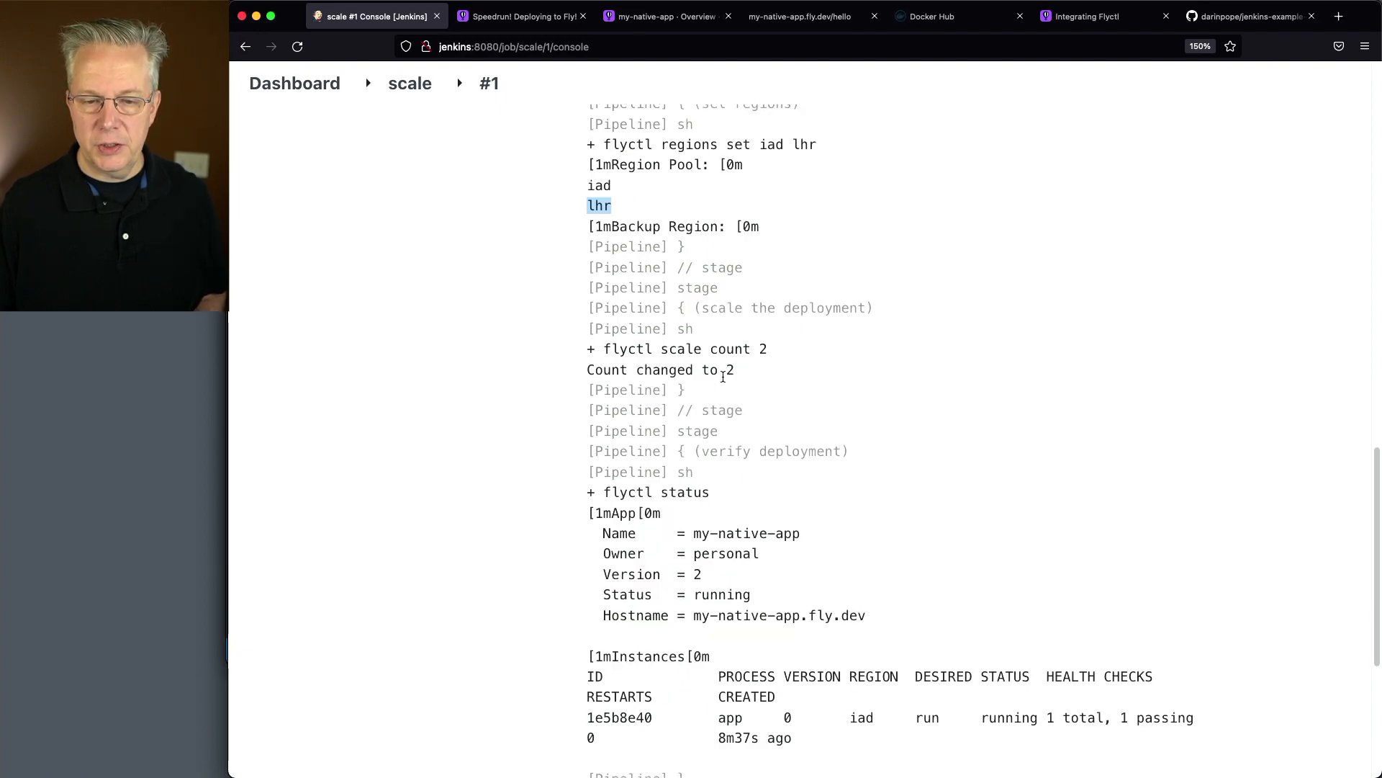
scroll(815, 514, down, 5)
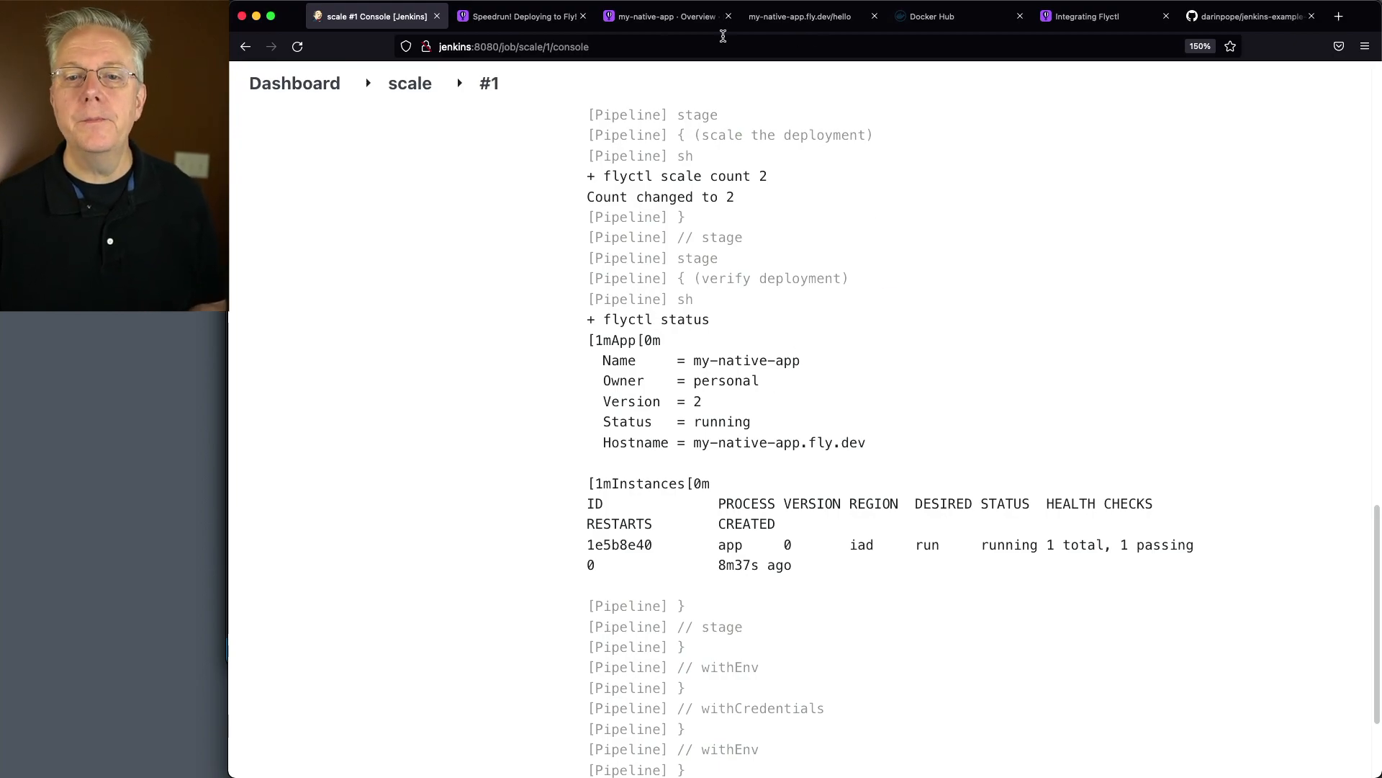
Open the Fly.io monitoring page of my-native-app, filter it to London, United Kingdom (lhr) and check its logs and allocations
click(661, 20)
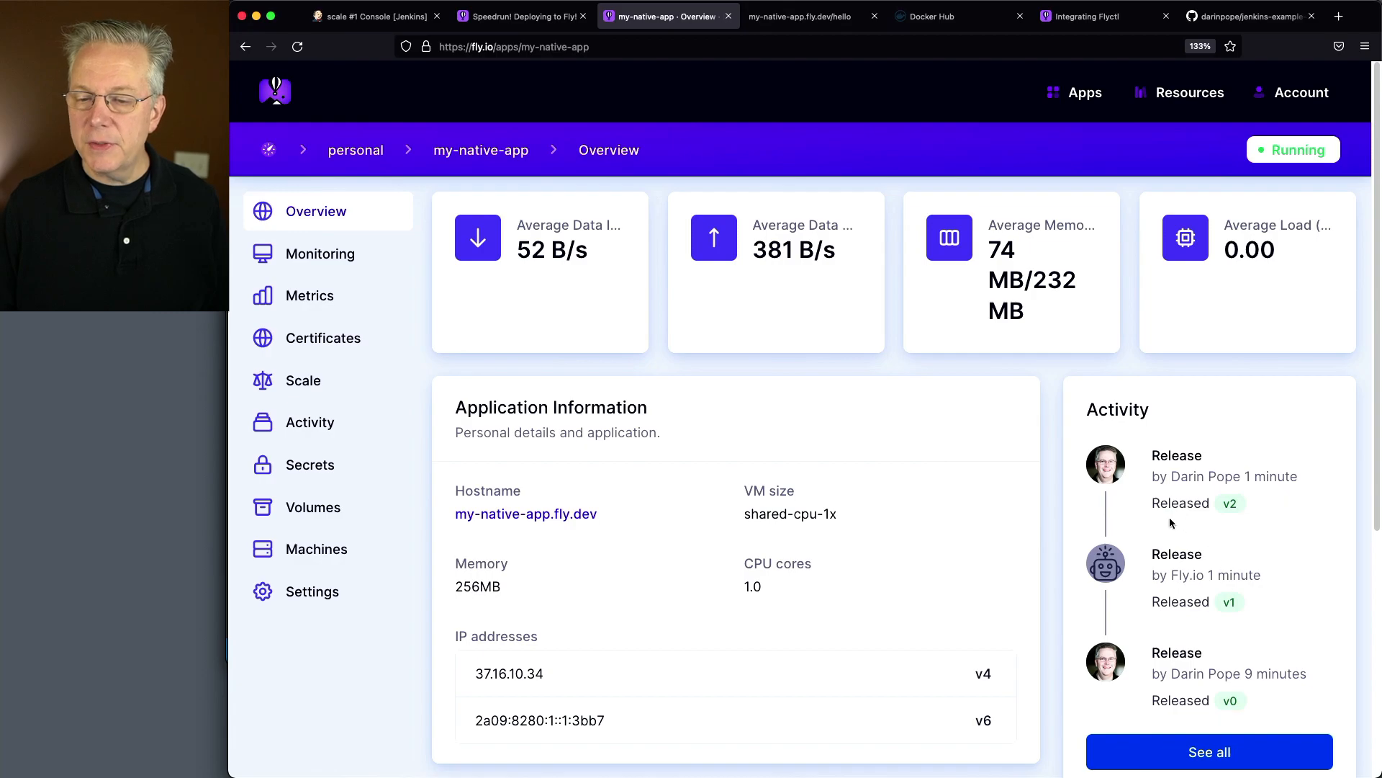
click(310, 253)
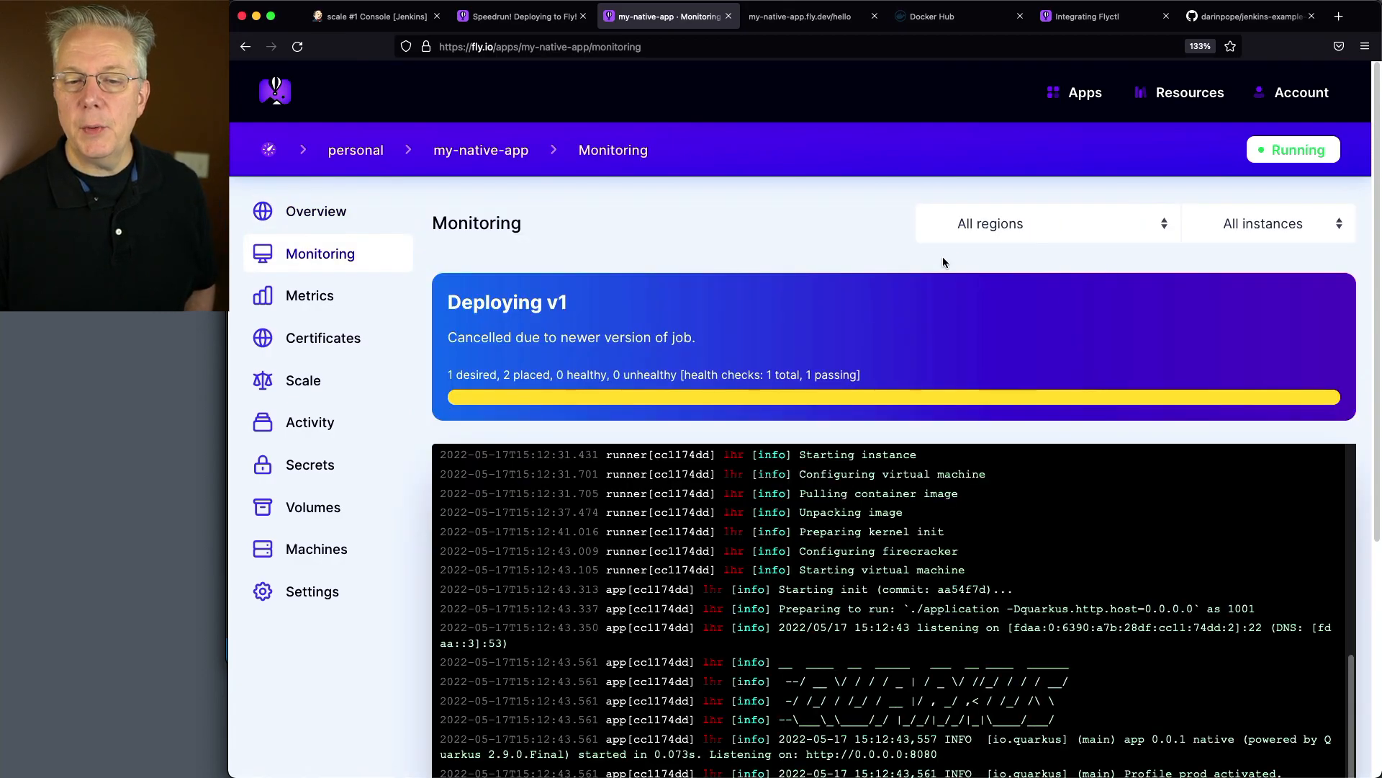
click(1038, 231)
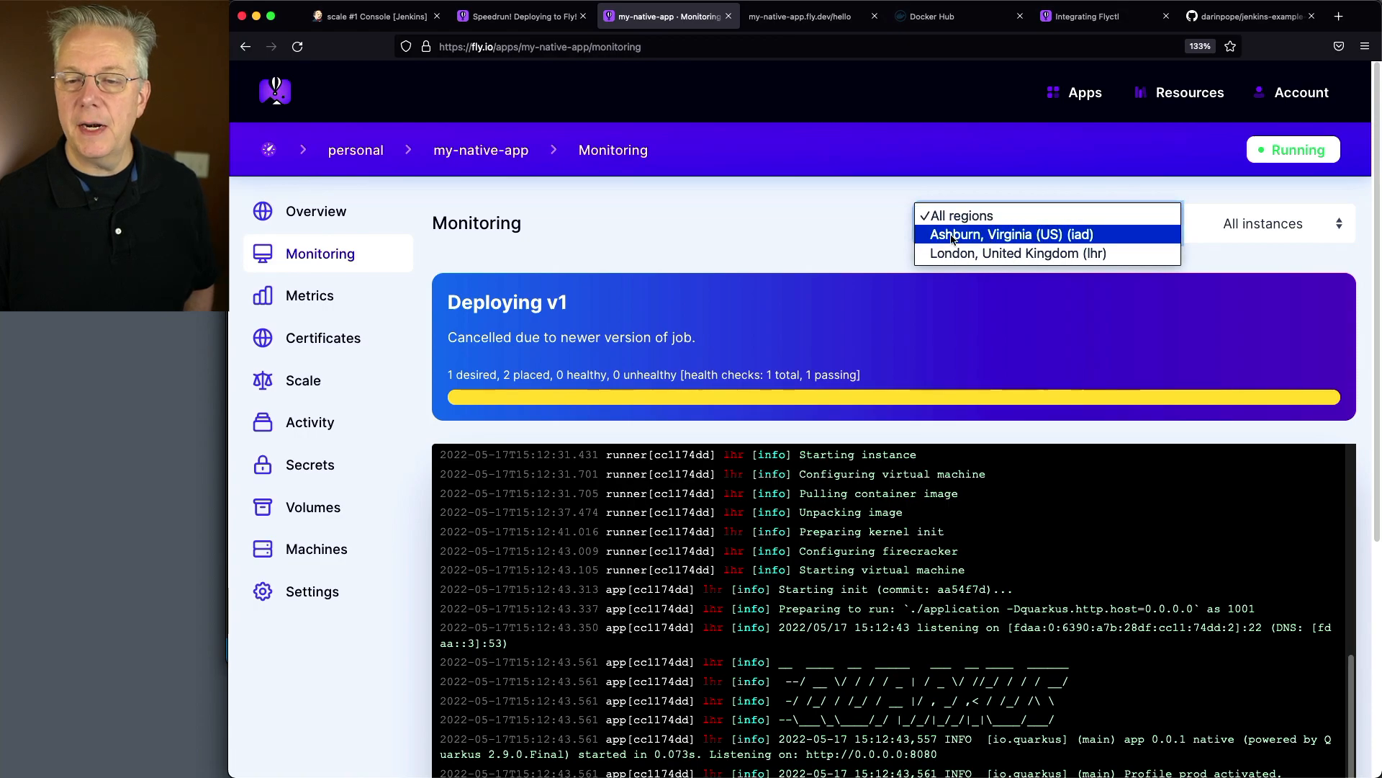
click(1091, 252)
scroll(967, 580, down, 4)
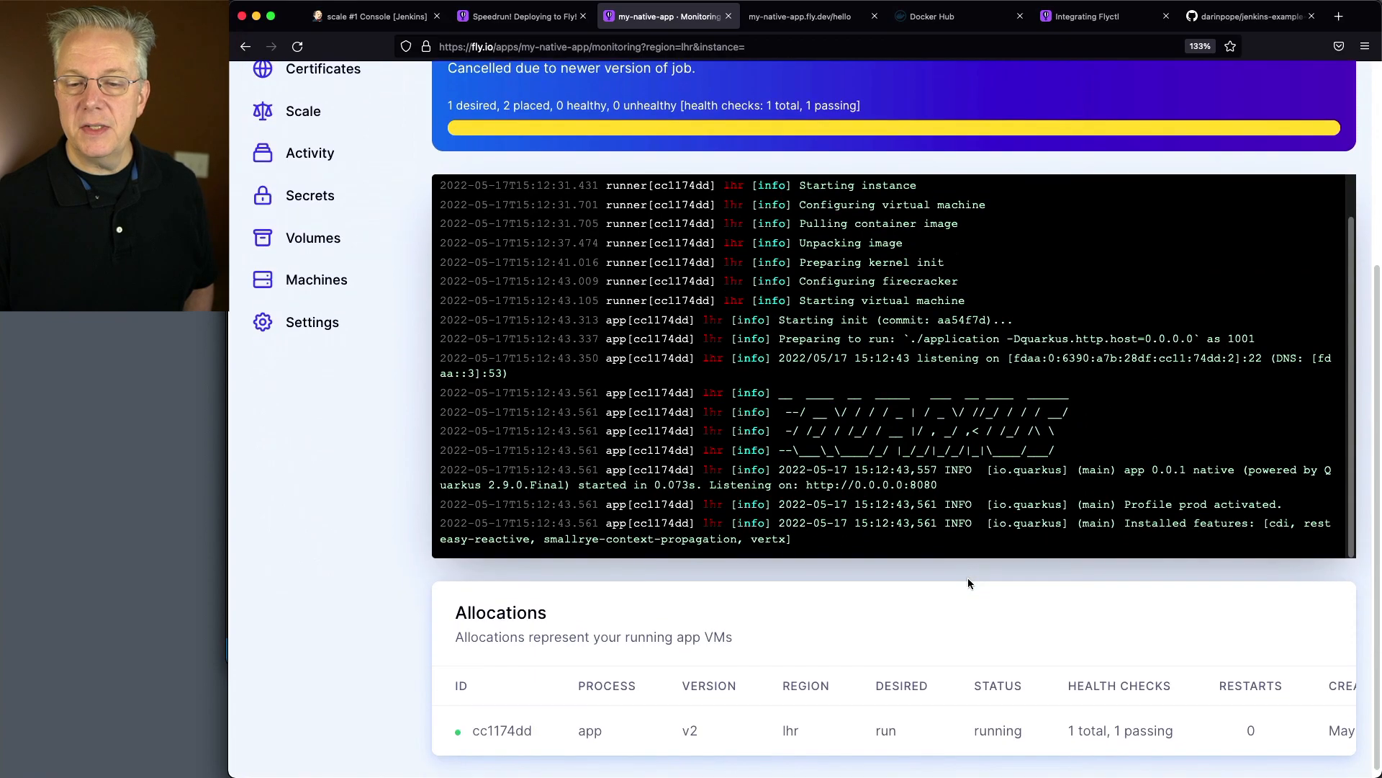
scroll(967, 582, down, 1)
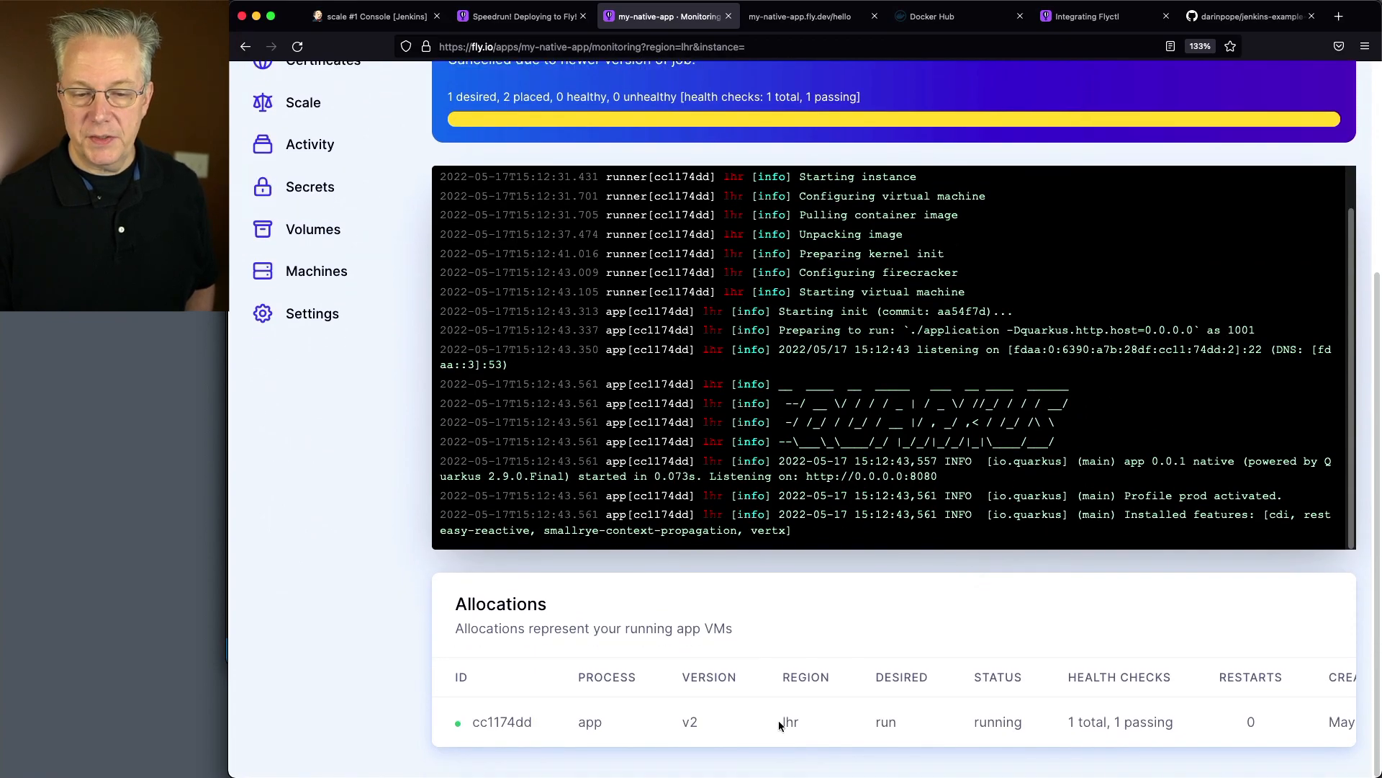
Filter the monitoring page to Ashburn, Virginia (US) (iad) and check its logs and allocations
scroll(840, 724, up, 3)
click(1031, 120)
click(1031, 173)
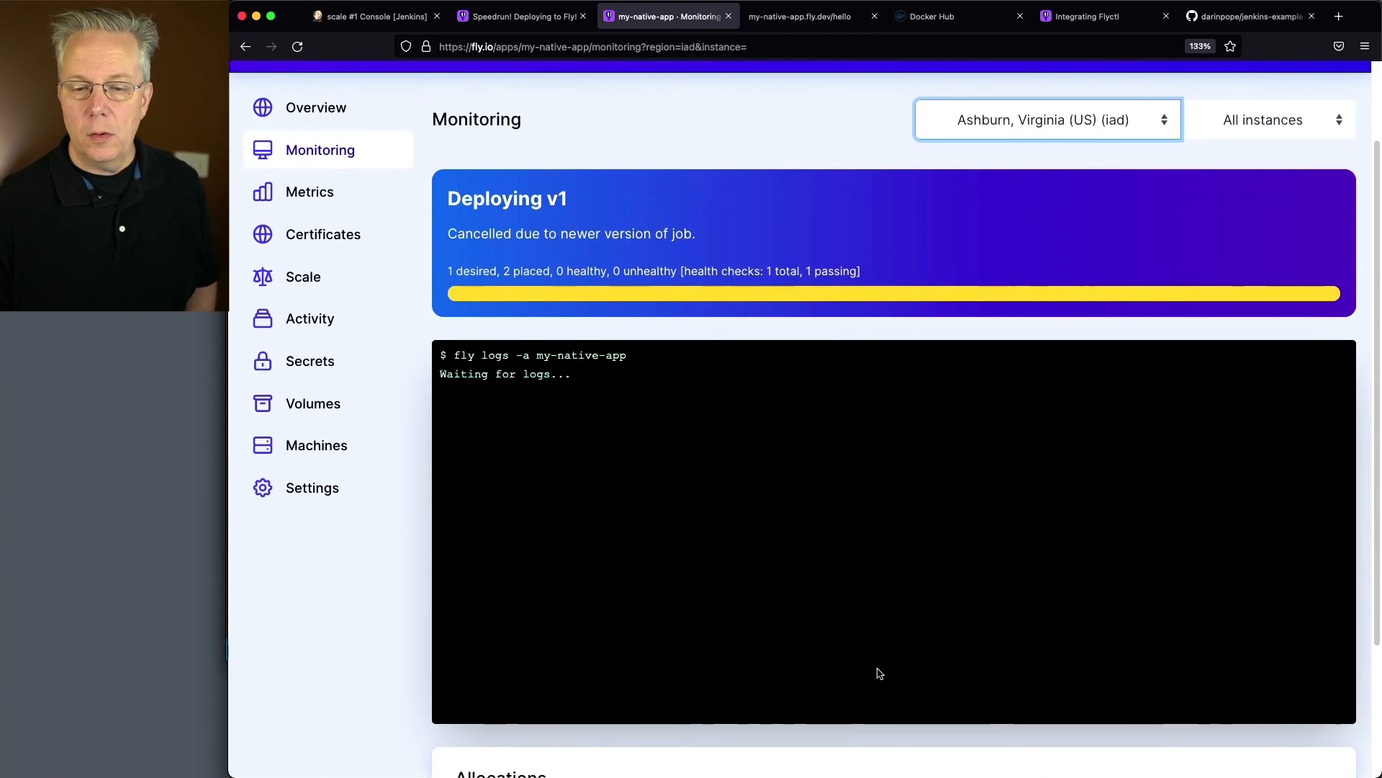
scroll(877, 674, down, 3)
Reset the monitoring filter to all regions and examine the full list of allocations
scroll(864, 709, up, 5)
click(1005, 209)
click(1001, 209)
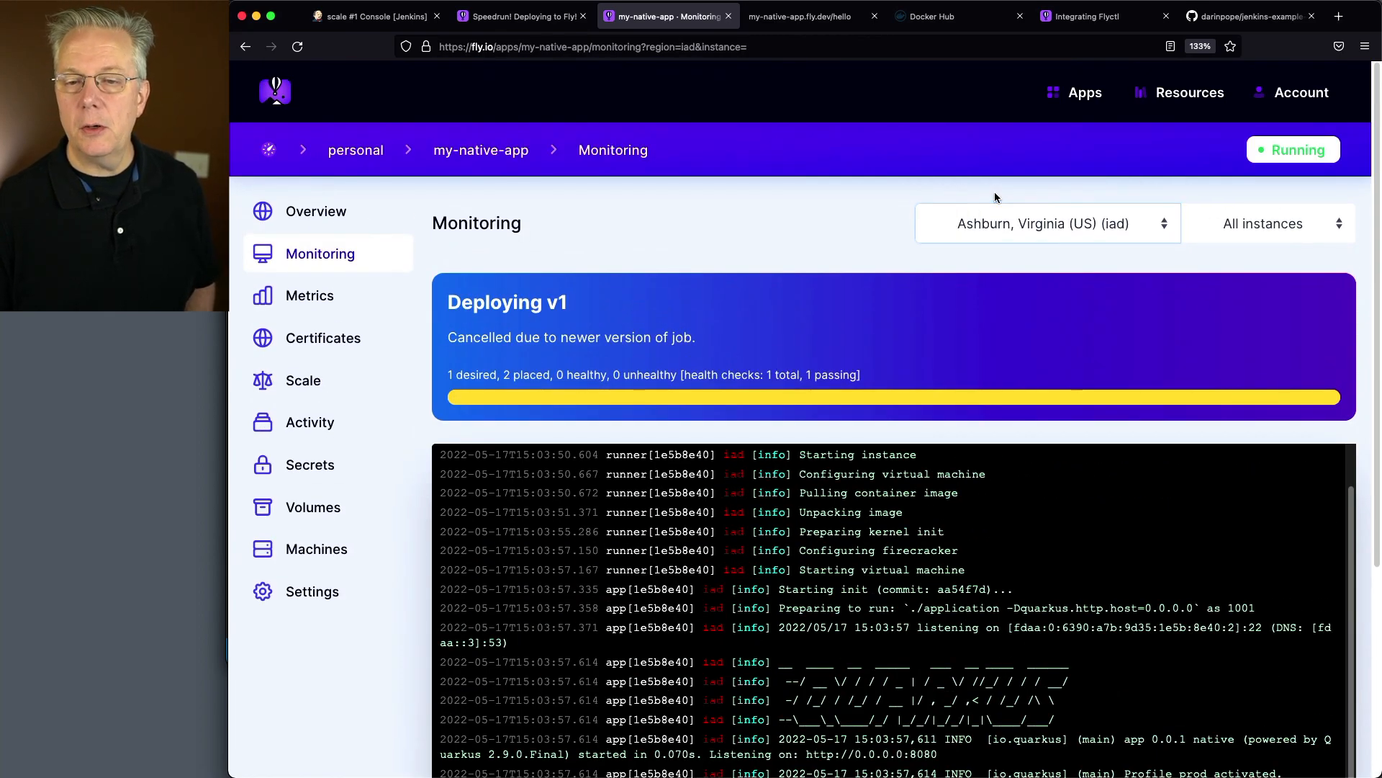
click(996, 210)
click(995, 197)
scroll(623, 674, down, 5)
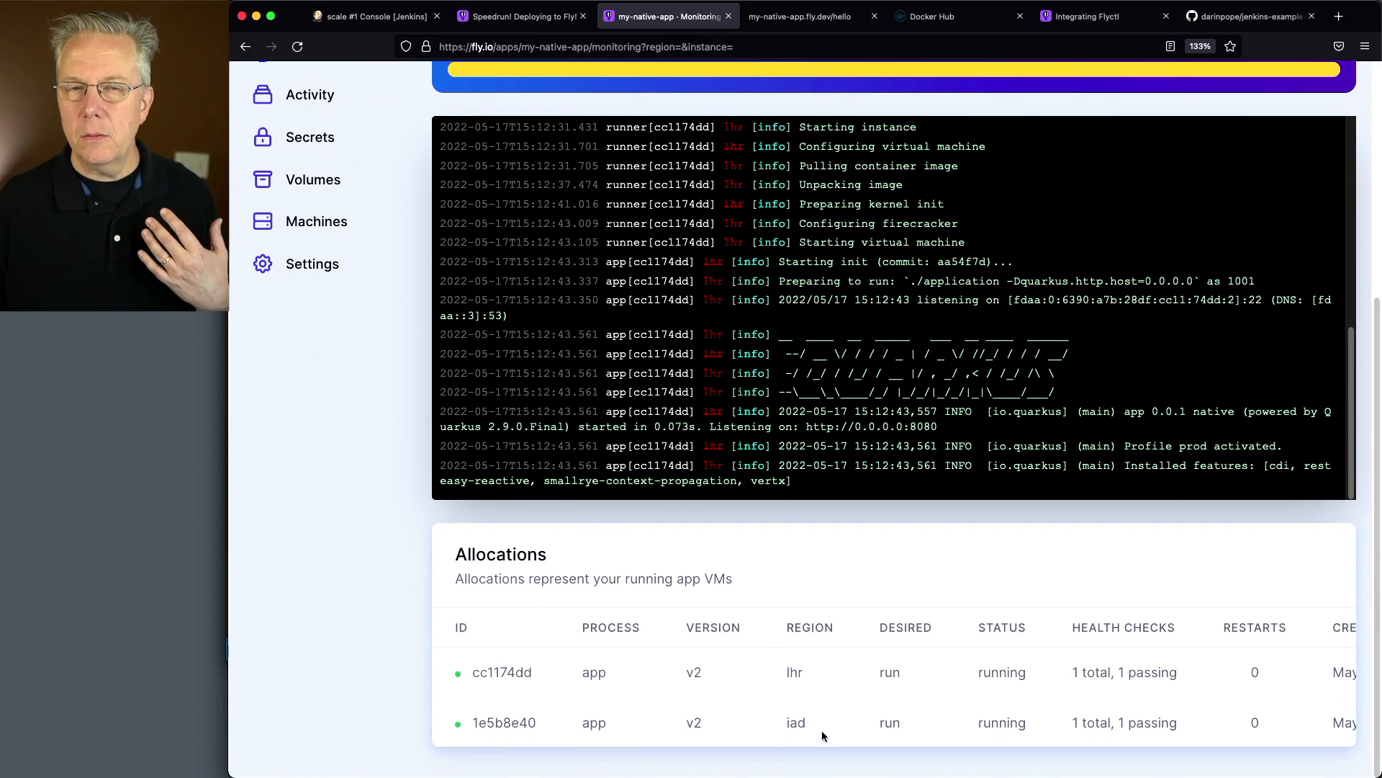
click(810, 18)
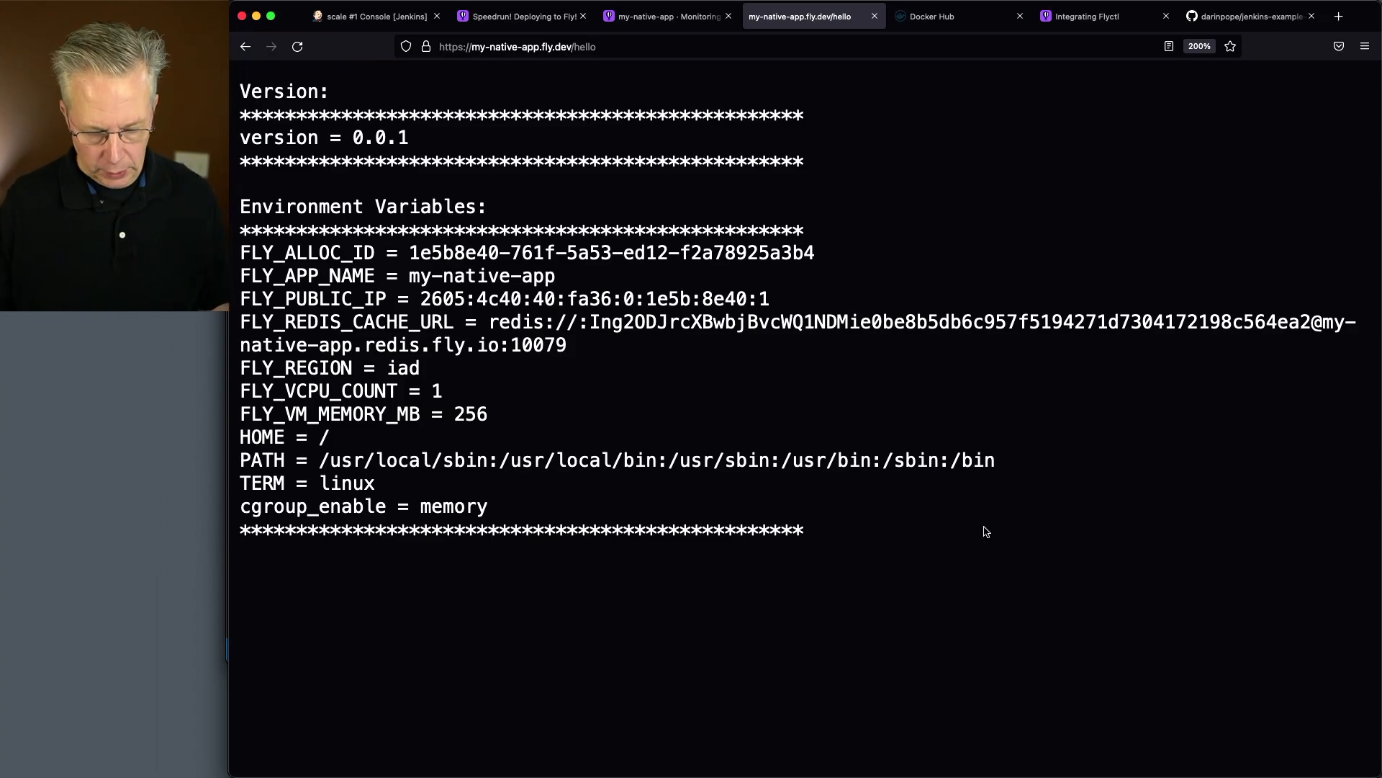
key(super+r)
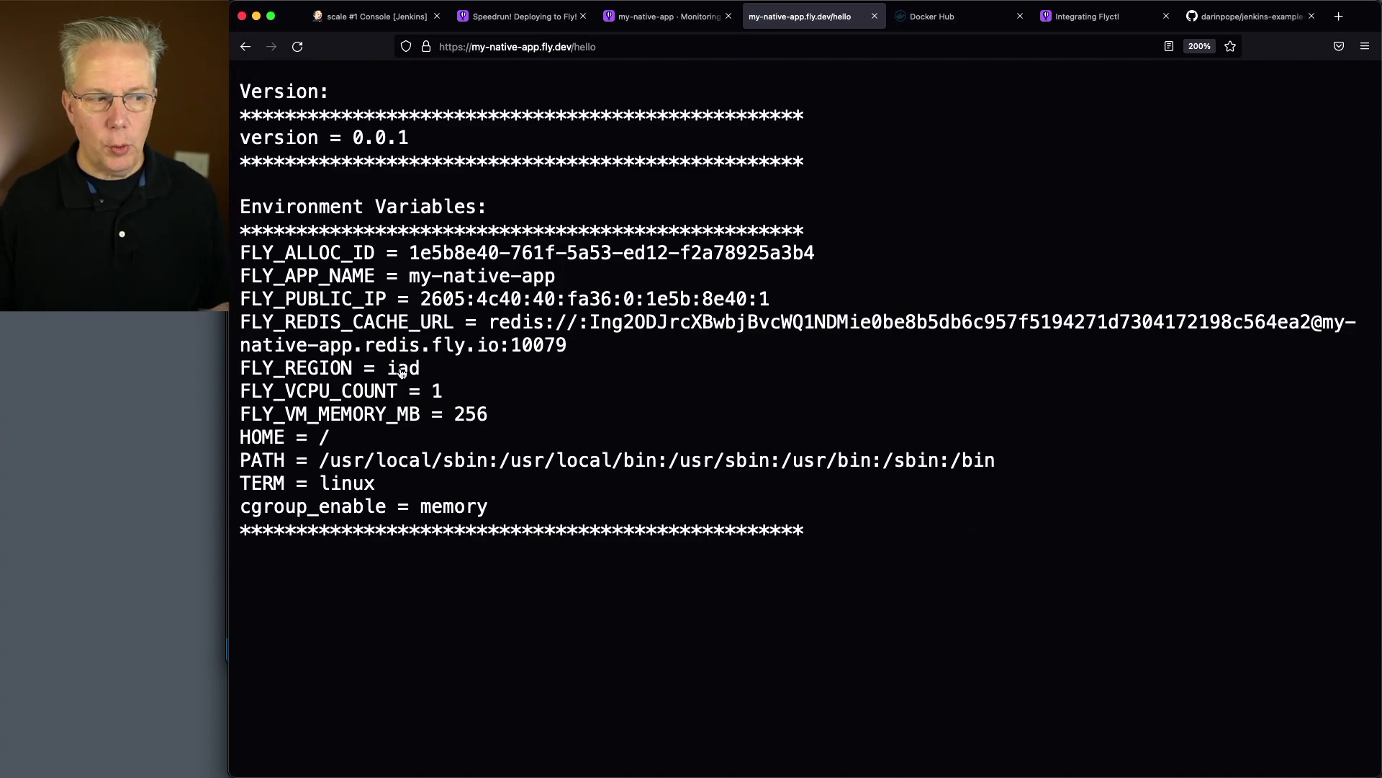
key(super+Tab)
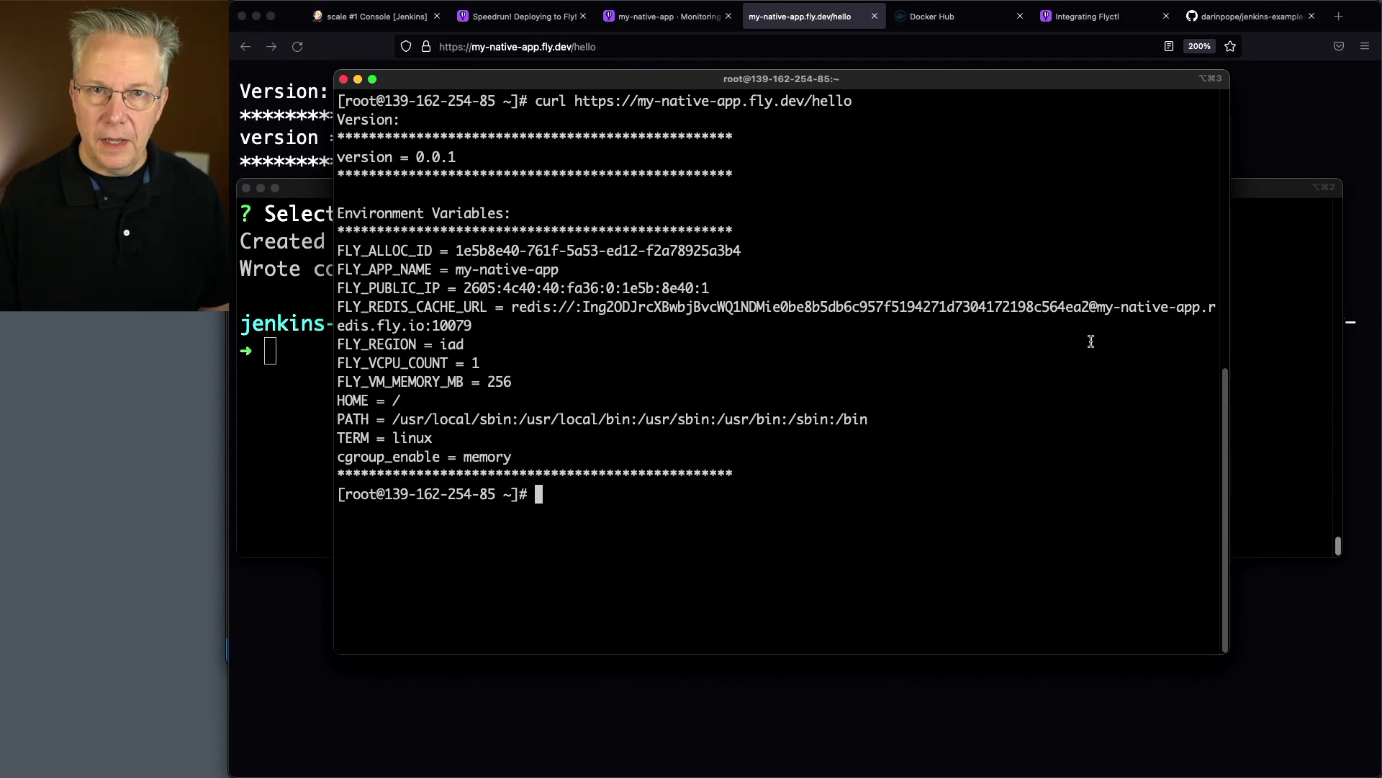
key(Up)
key(Return)
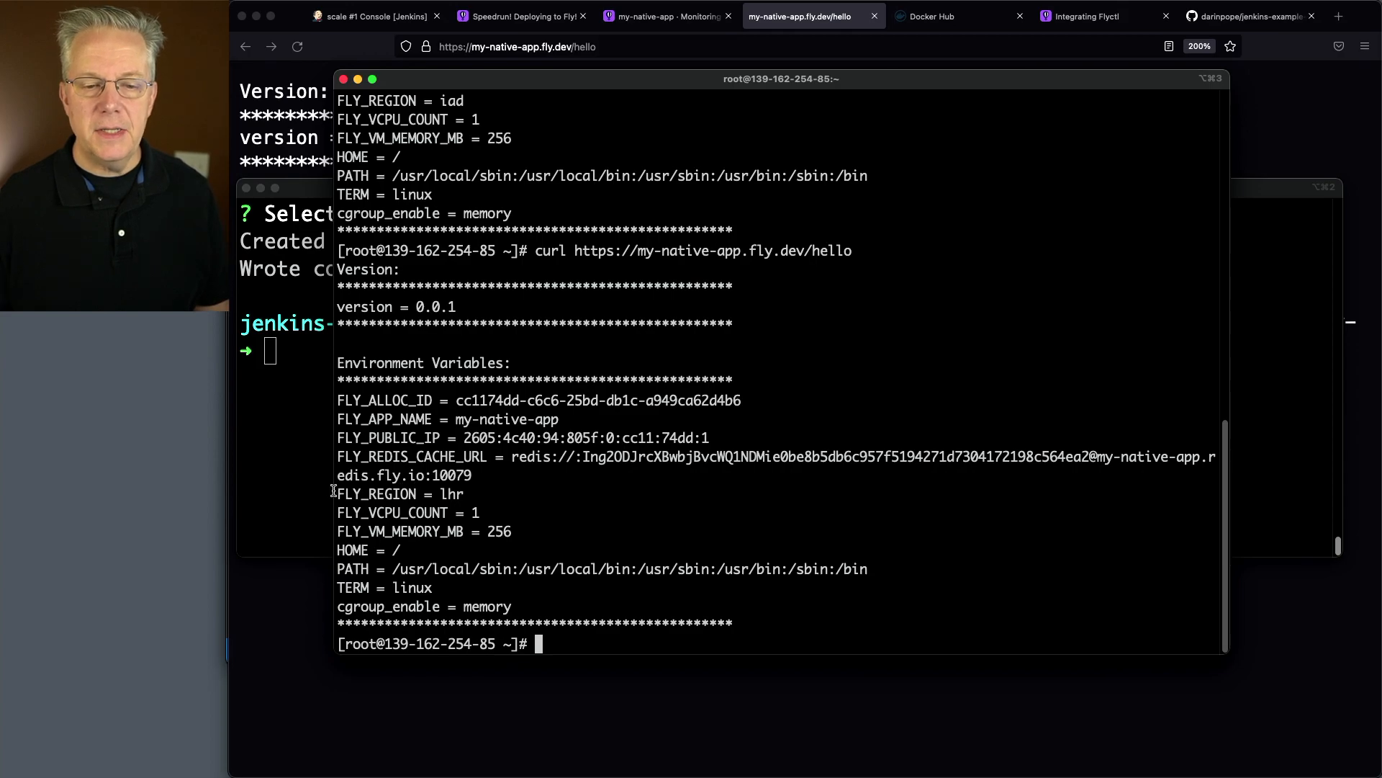
drag(339, 494, 488, 490)
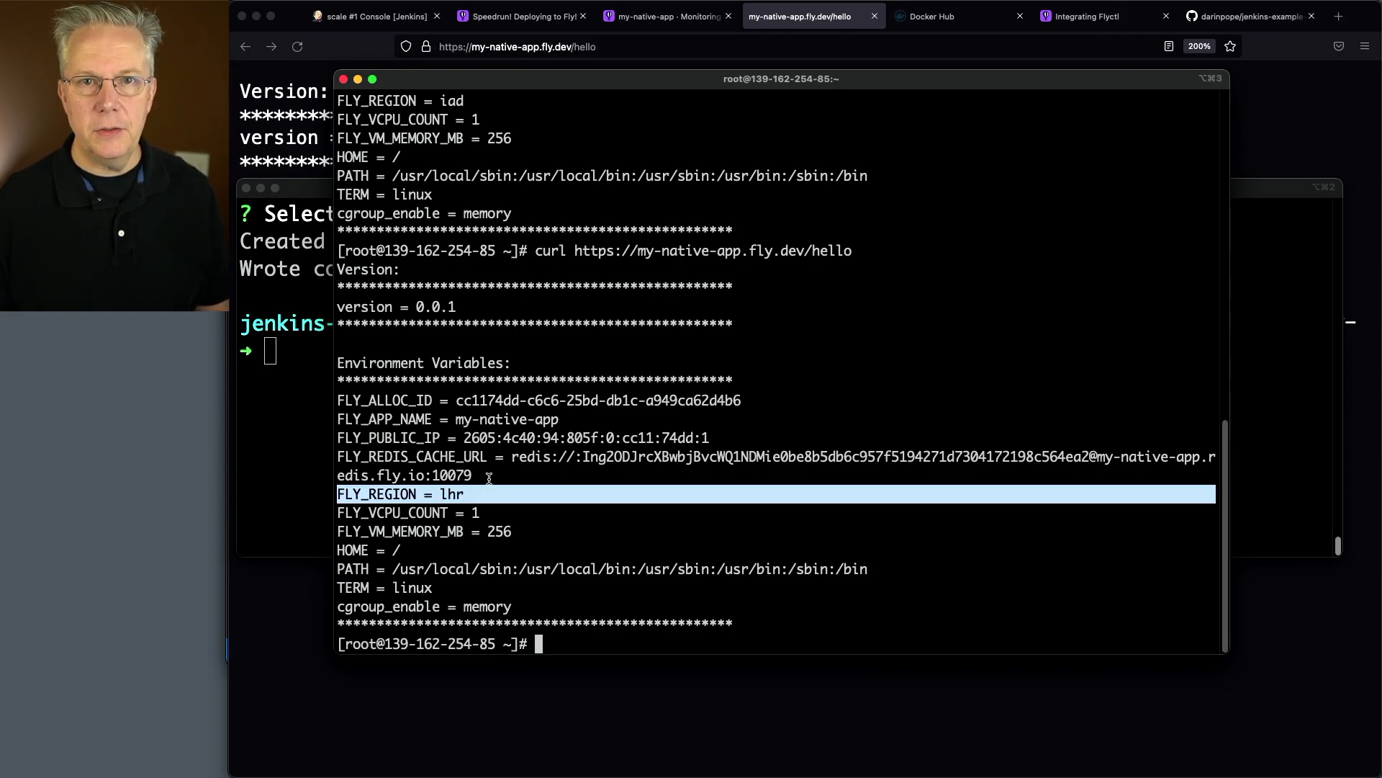